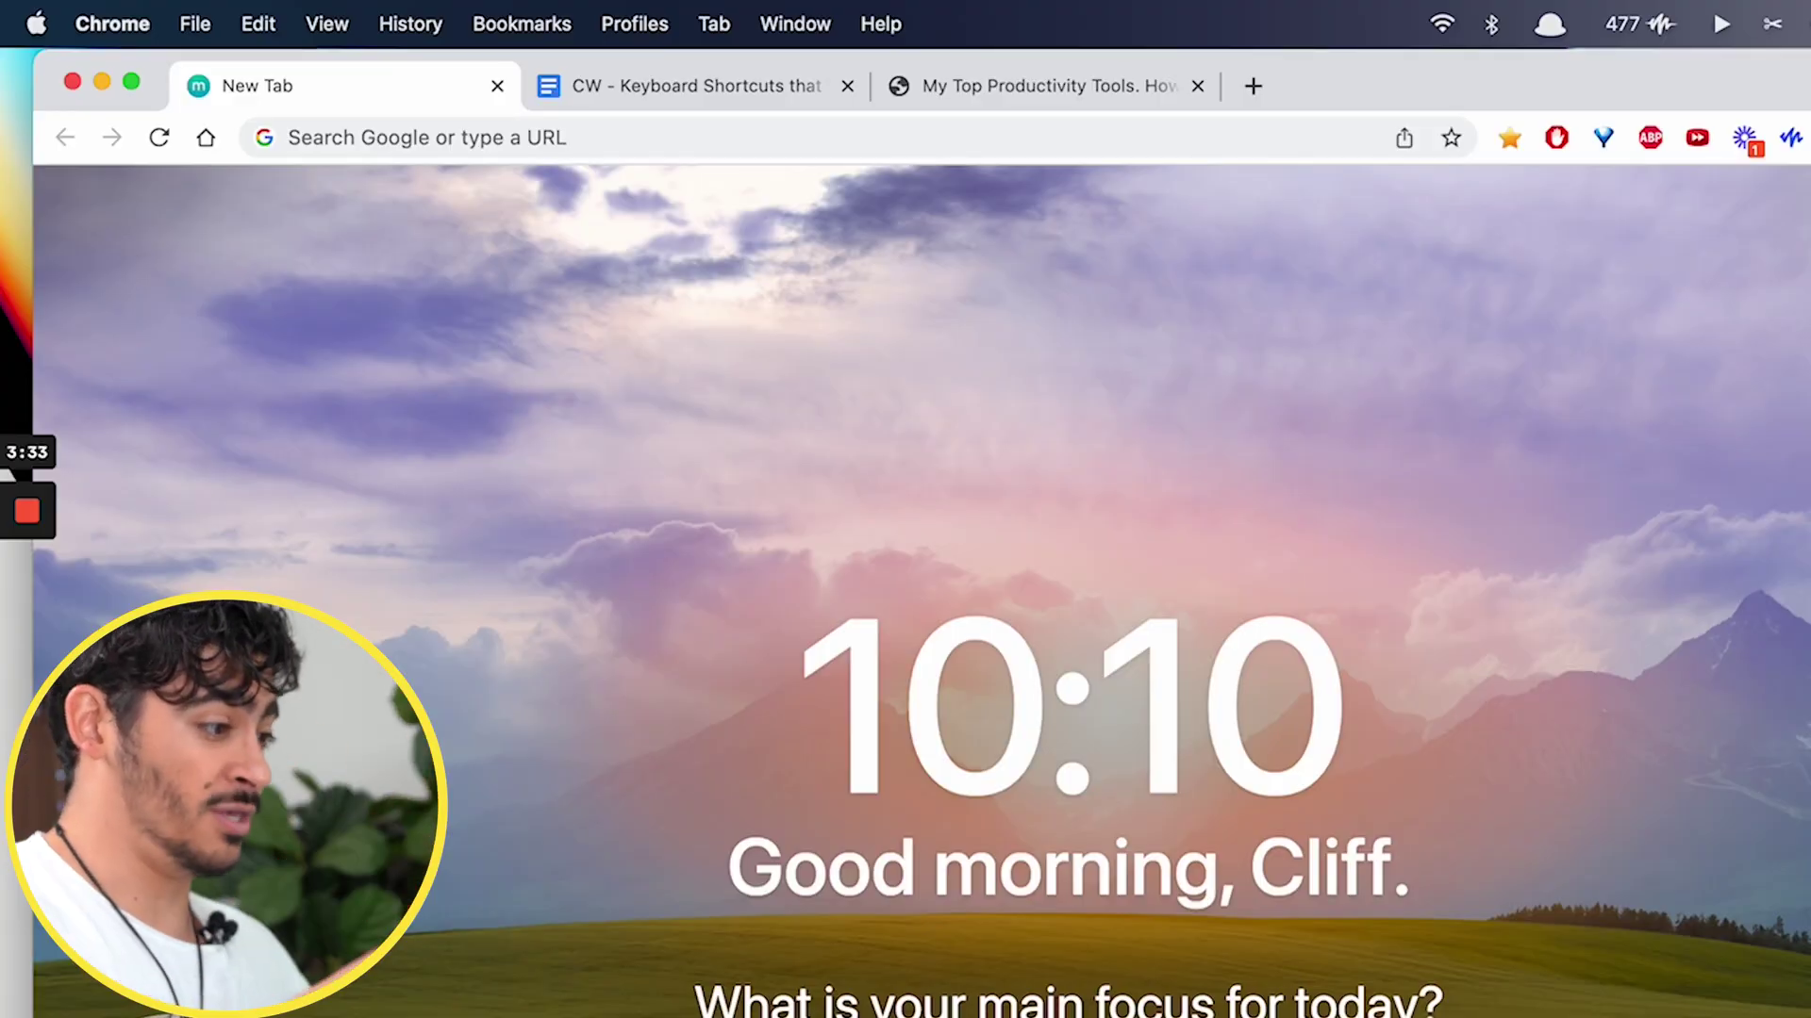
Step: Open a new Chrome tab and enter the query 'cliff medium shortcuts' in the address bar
key("super+t")
type("cliff ")
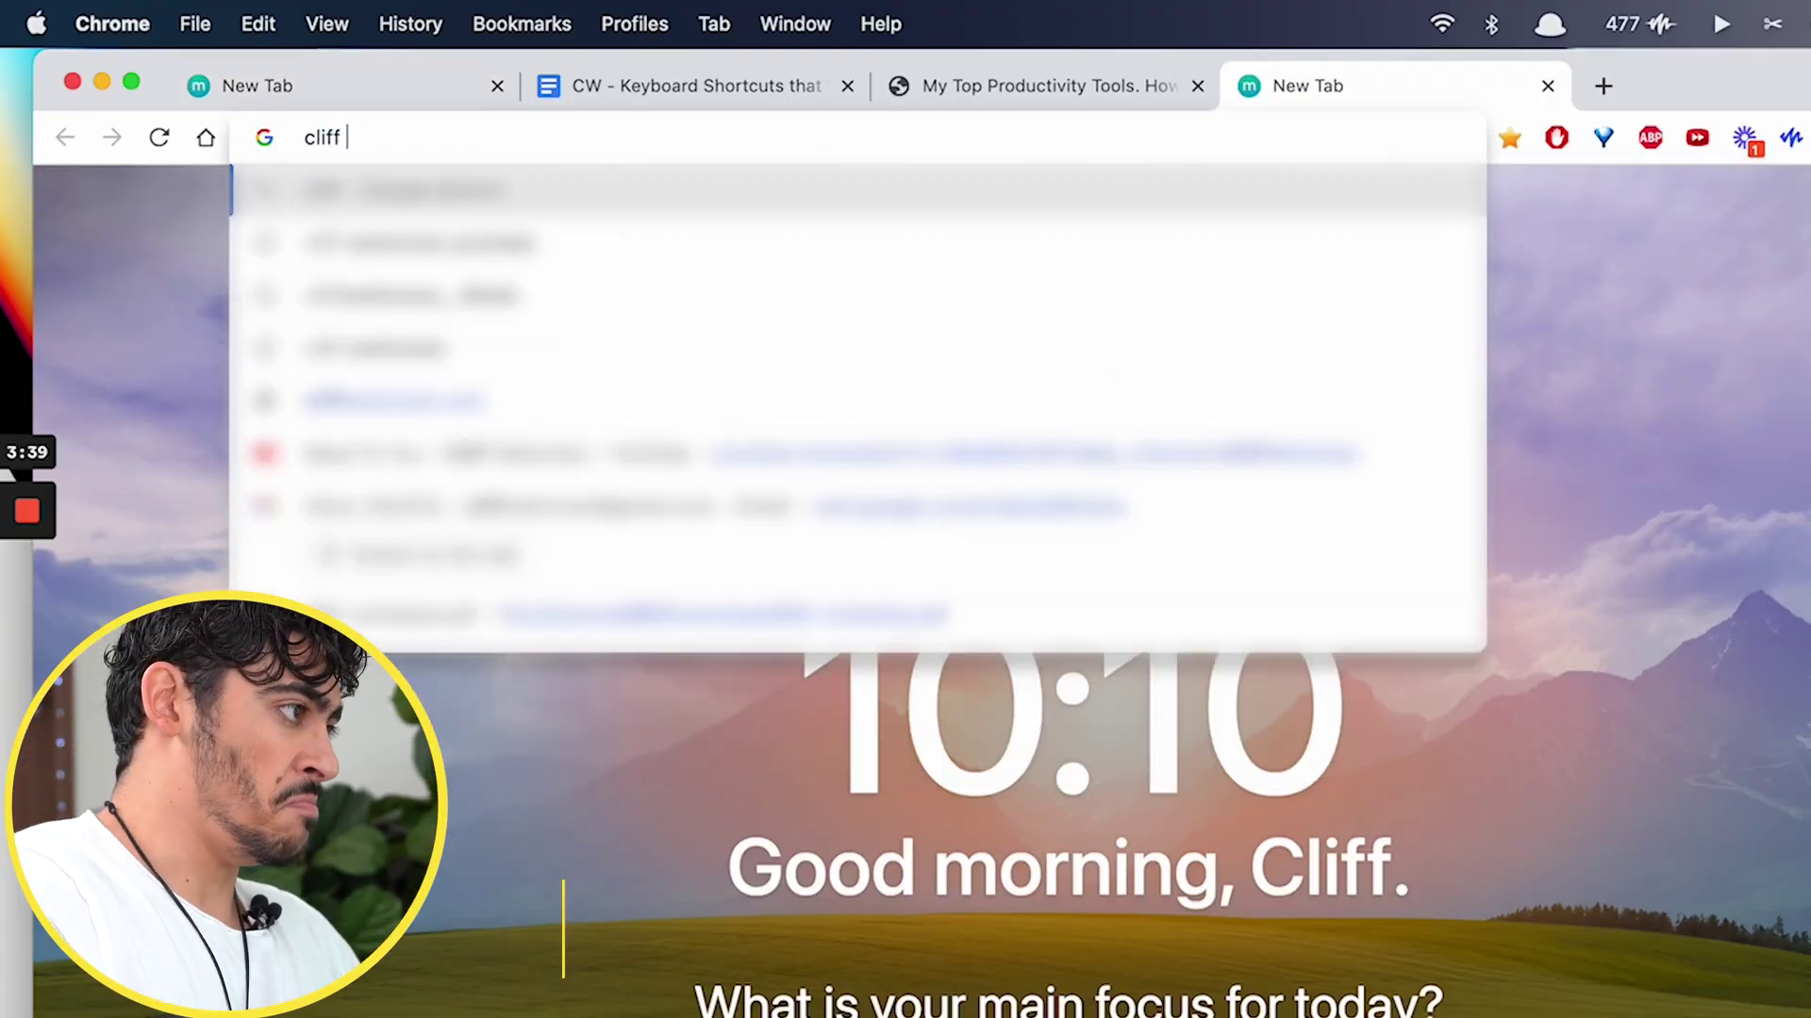
type("medium shortcuts")
Step: Run the 'cliff medium shortcuts' search and scroll down the My Top Productivity Tools article
key("Return")
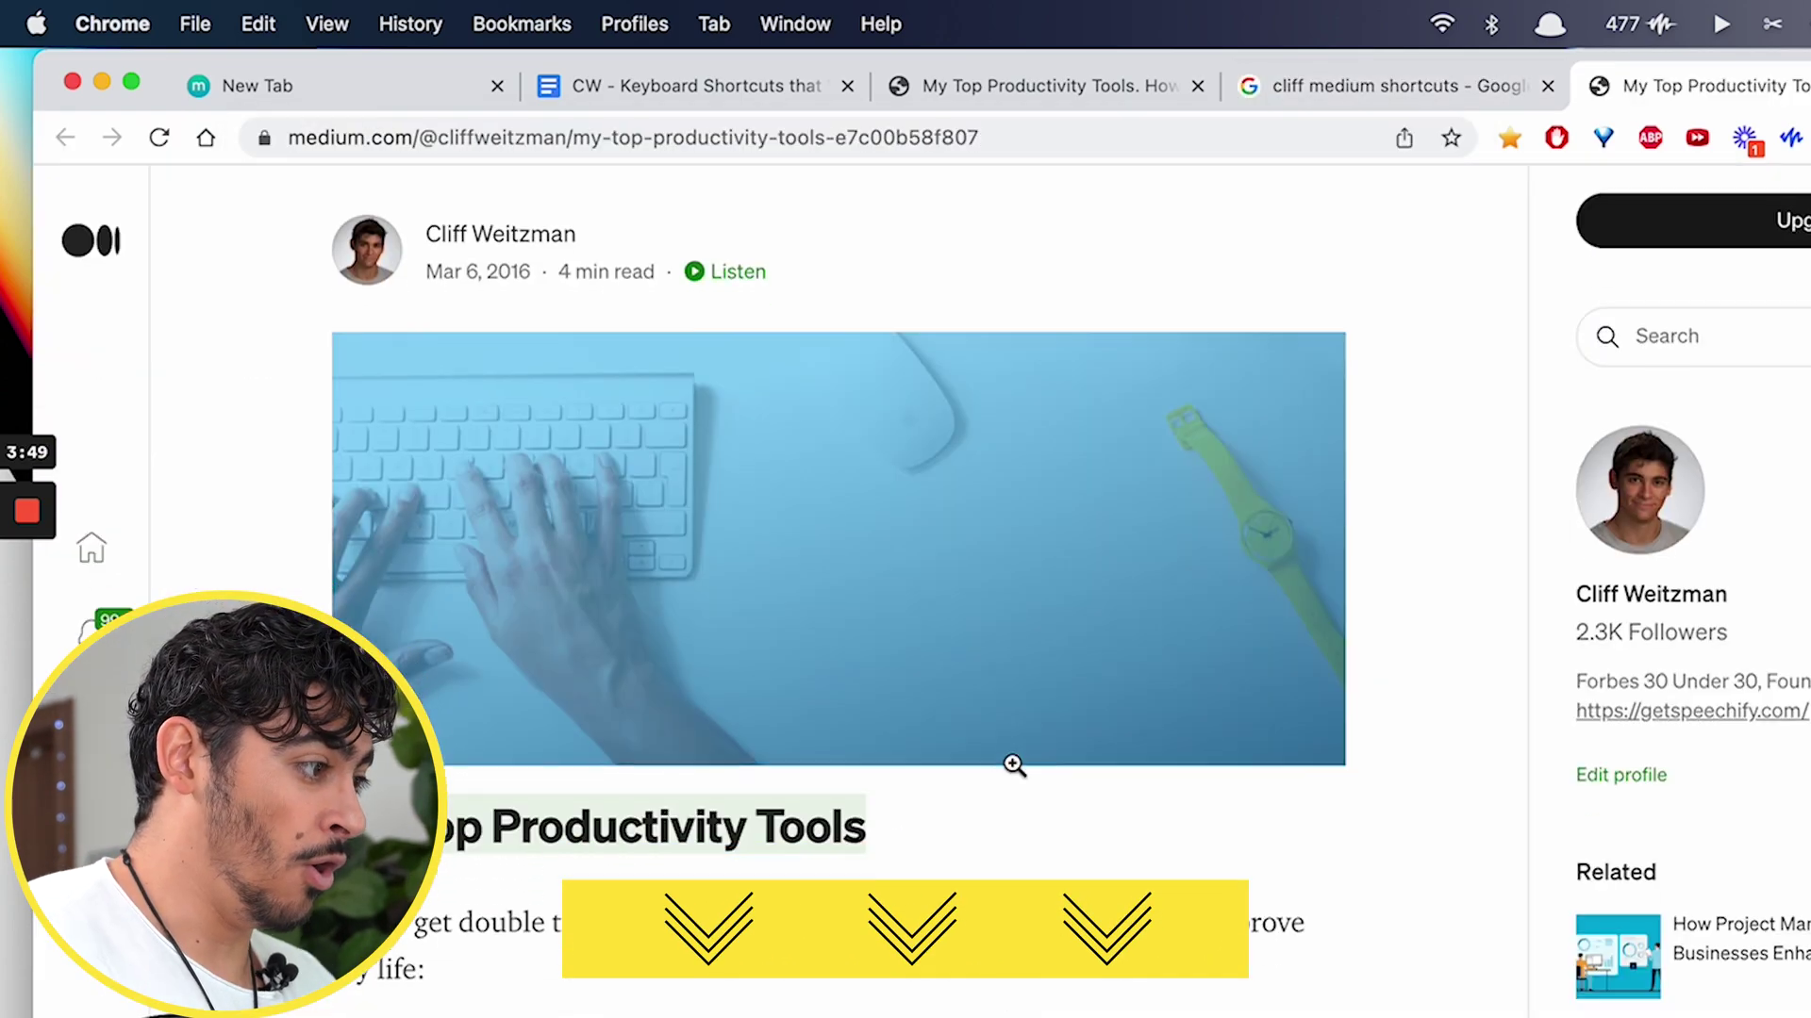
scroll(1013, 762, "down", 15)
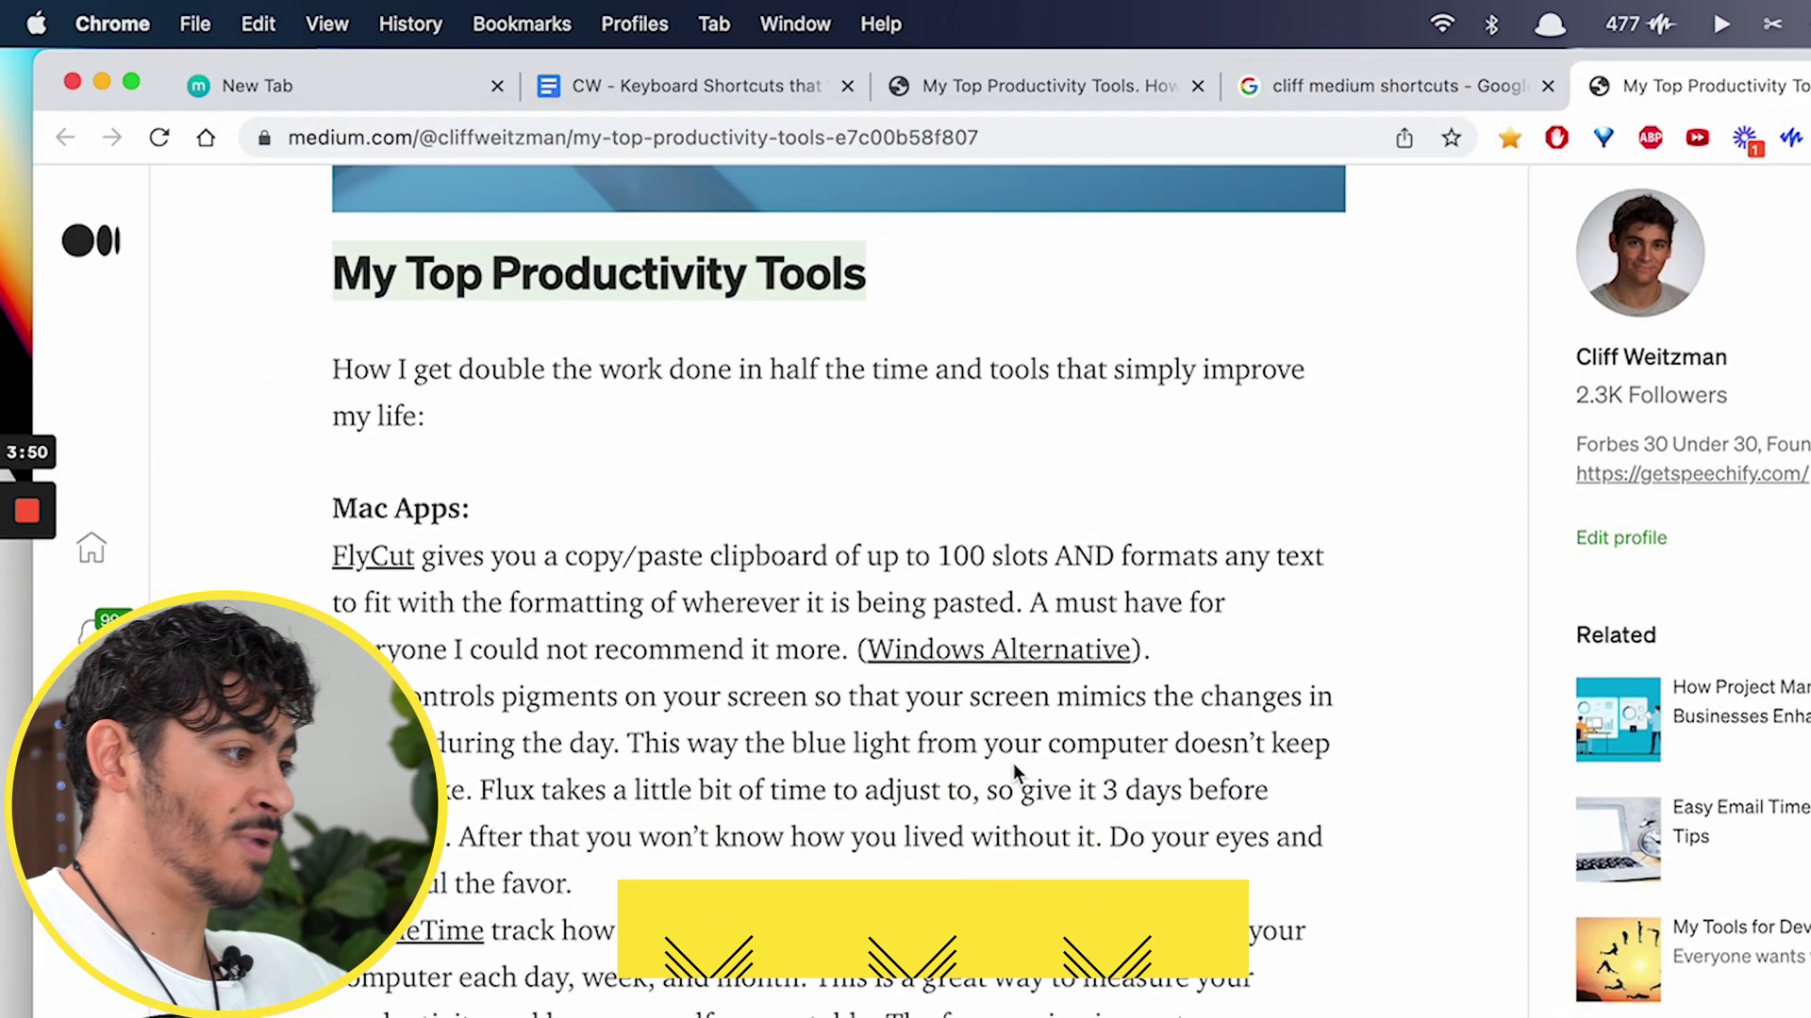
scroll(1013, 772, "down", 15)
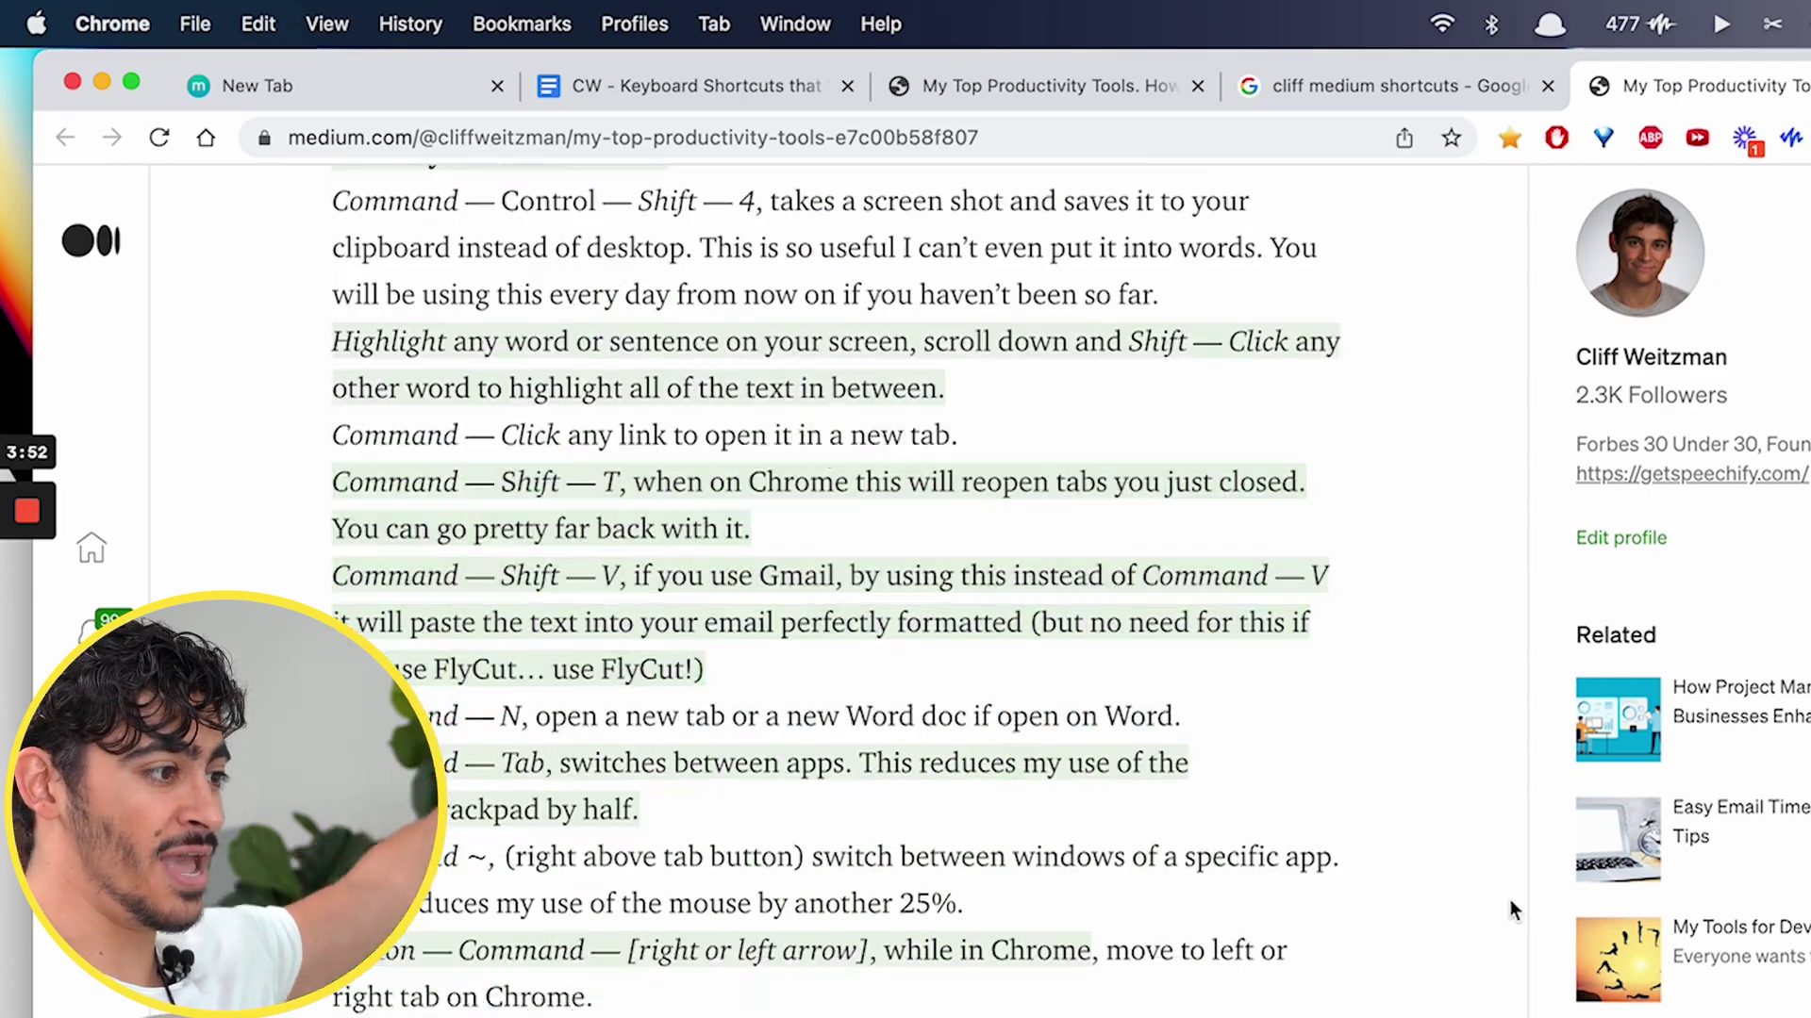
scroll(1508, 900, "down", 15)
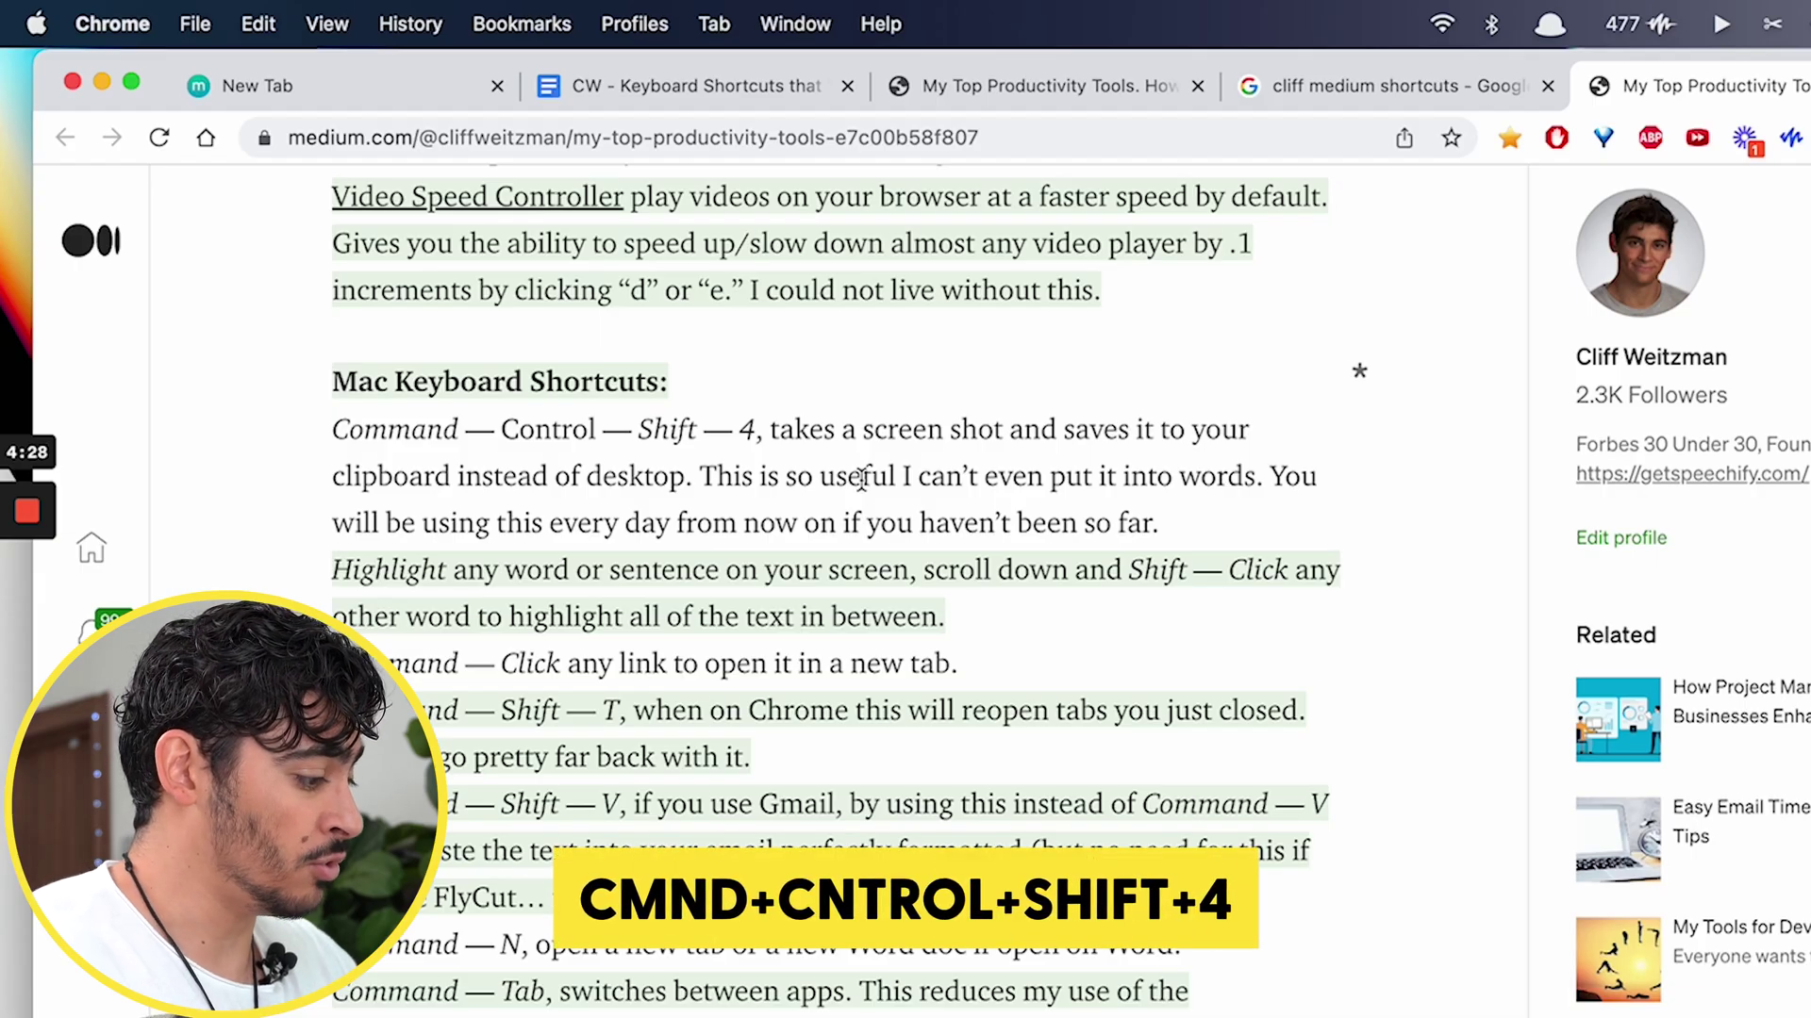
Step: Screenshot the Mac Keyboard Shortcuts heading and first shortcut to the clipboard with Cmd+Ctrl+Shift+4
key("ctrl+shift+super+4")
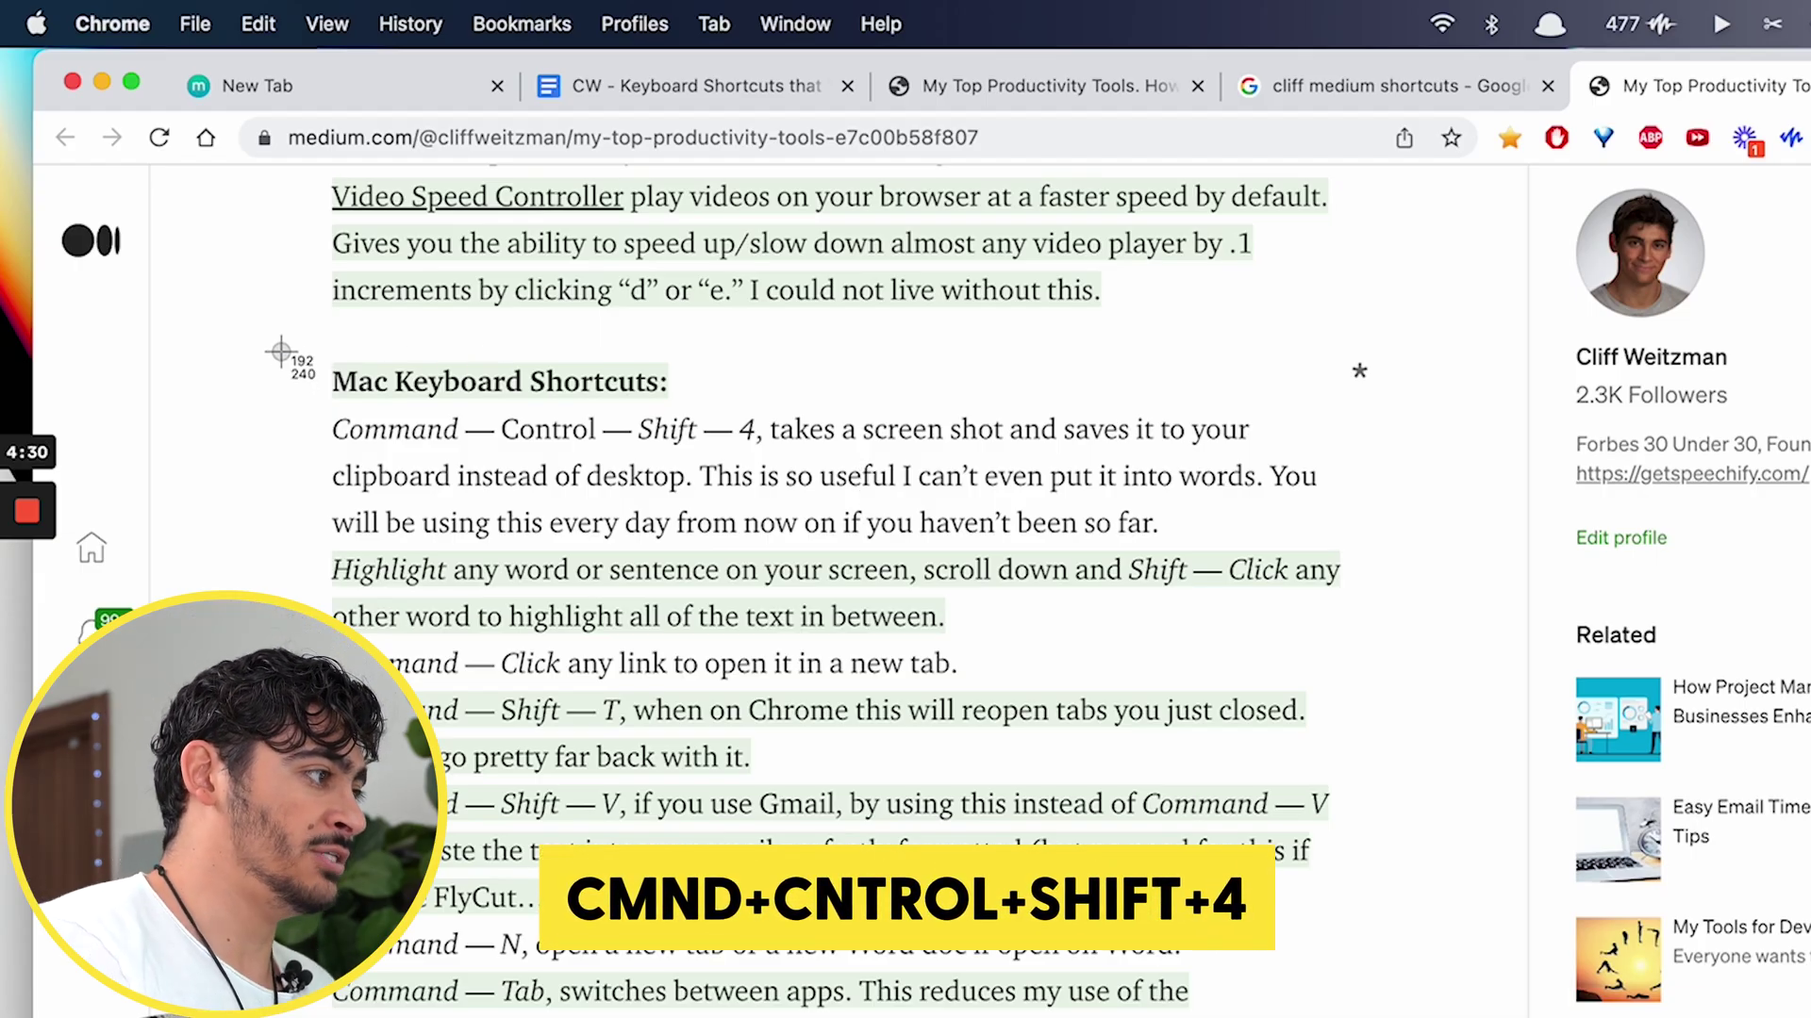
left_click_drag(276, 339, 1413, 560)
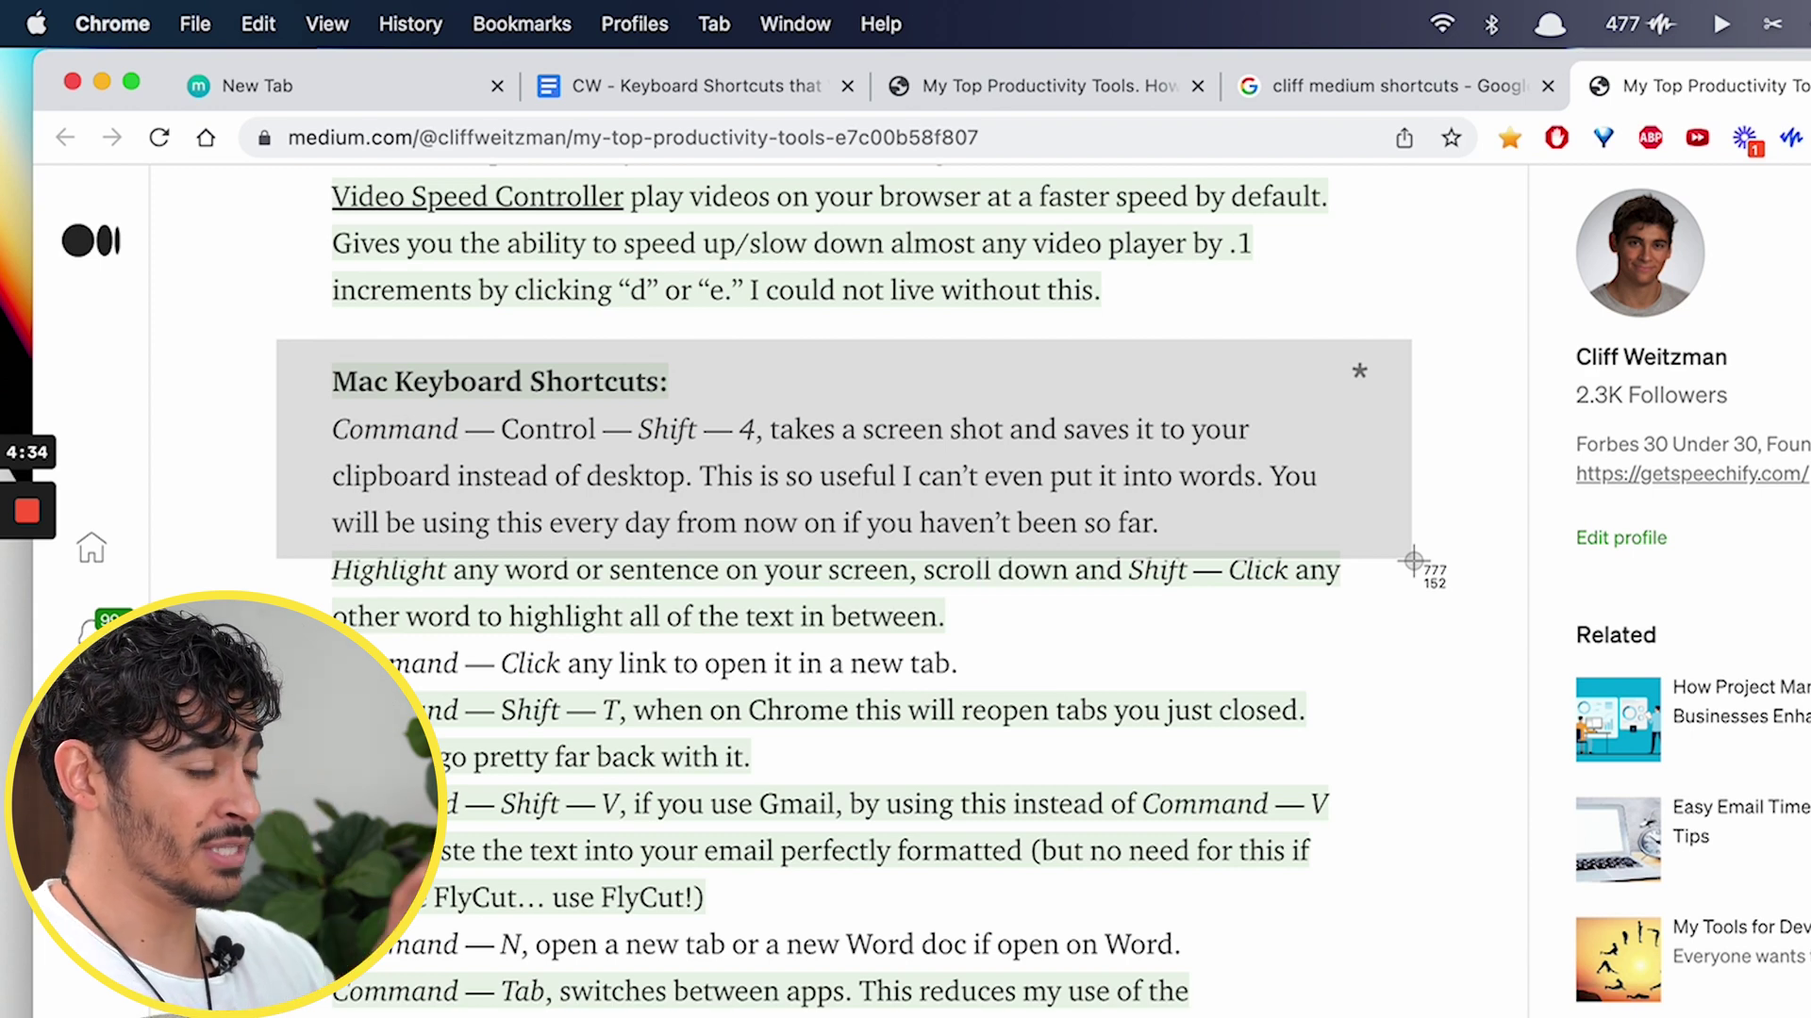
left_click_drag(1413, 560, 1413, 560)
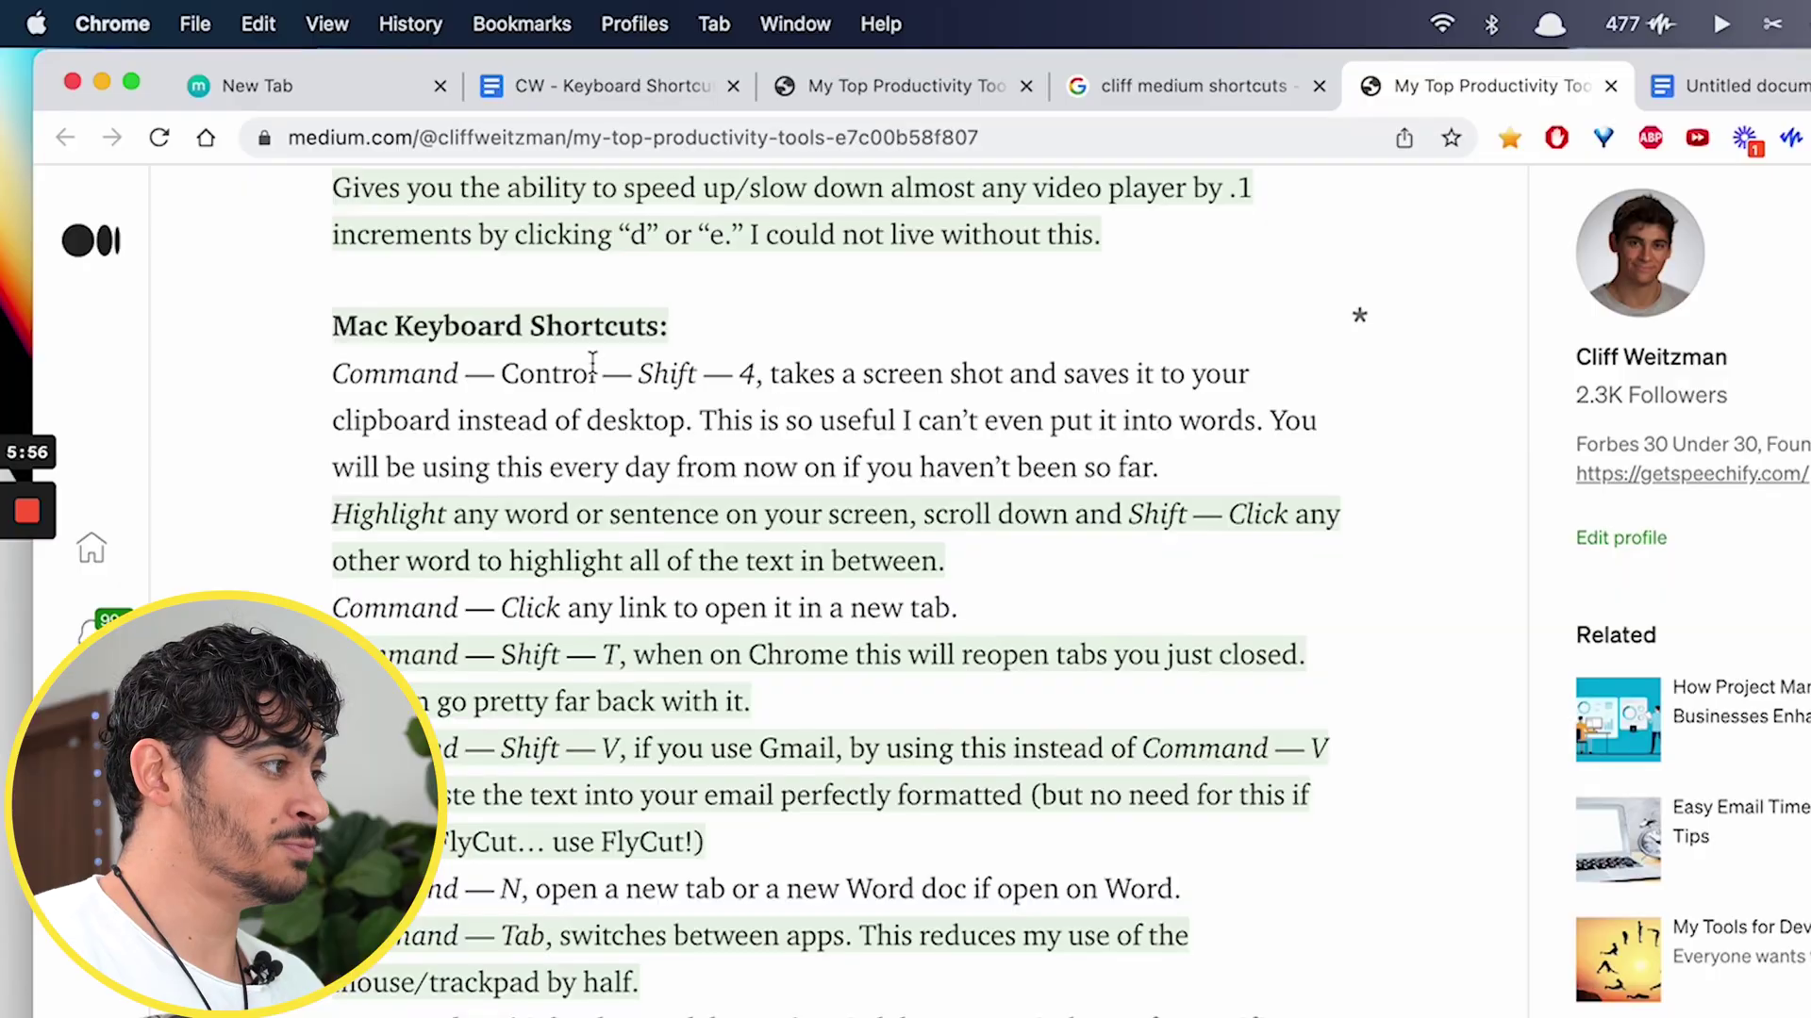
Step: Select and copy the Command — Control — Shift — 4 and Highlight paragraphs as text
left_click_drag(325, 380, 637, 419)
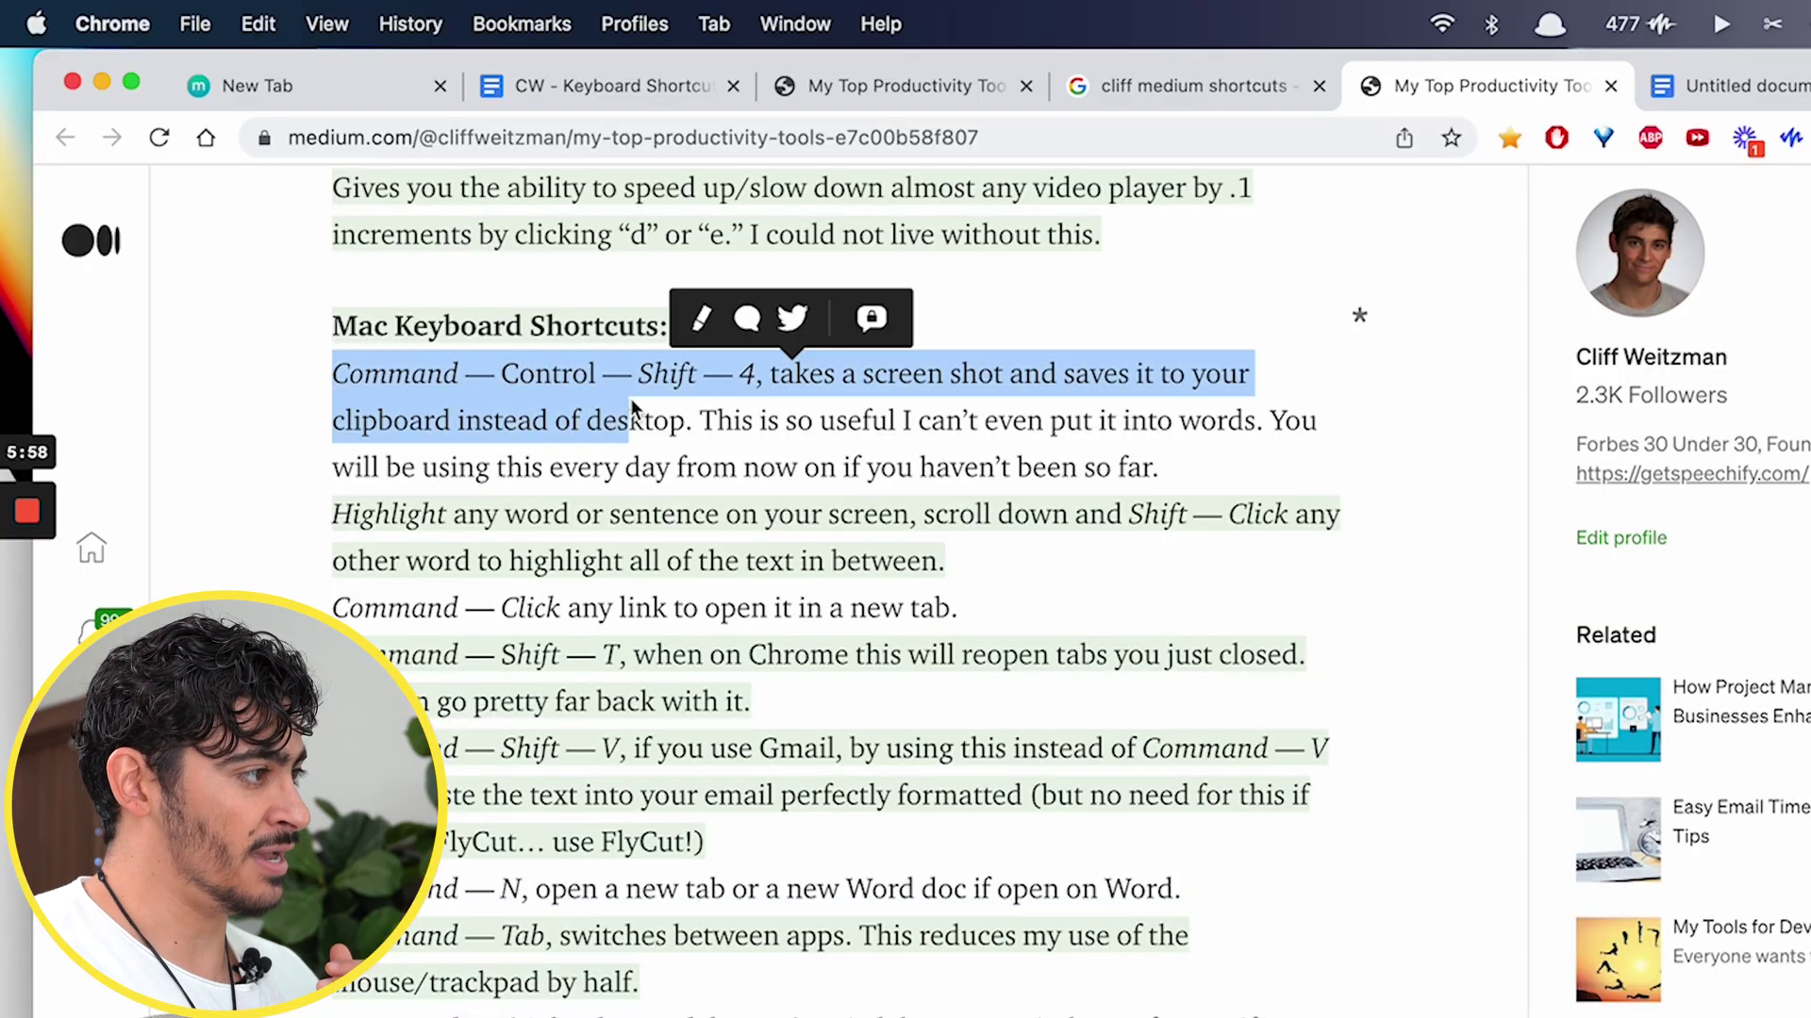
left_click(690, 434)
triple_click(999, 430)
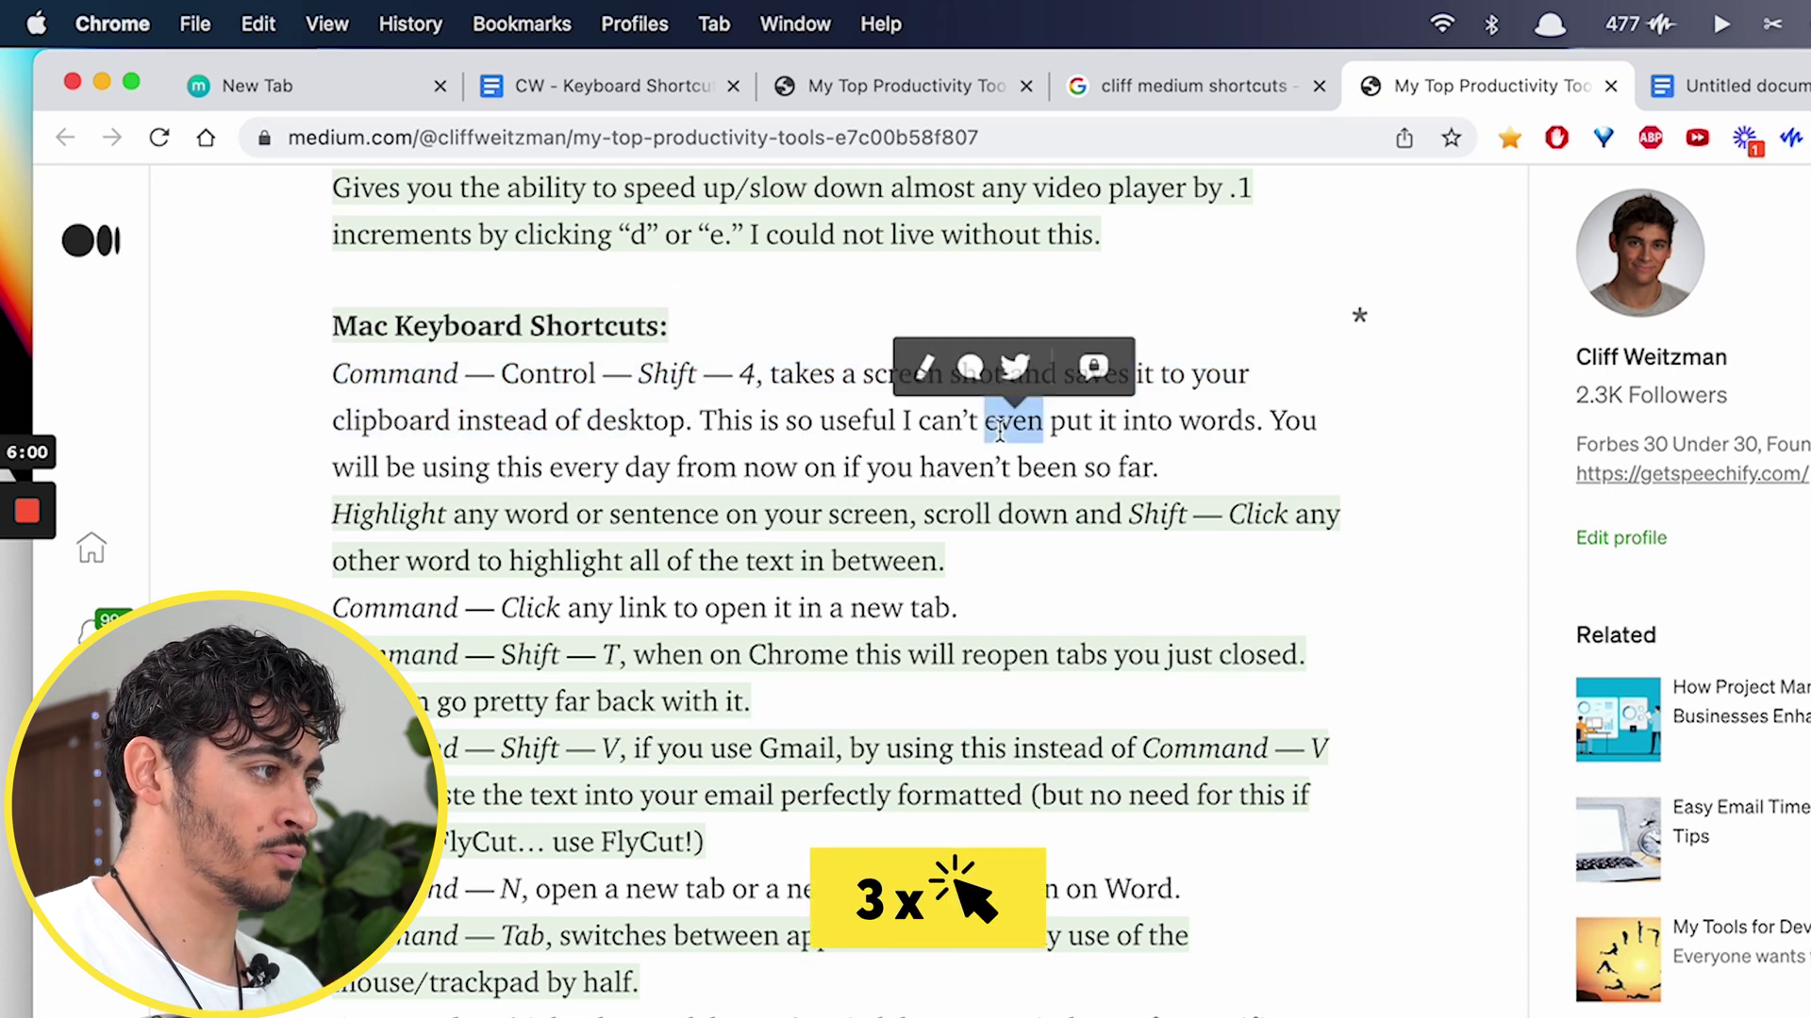
triple_click(1015, 568)
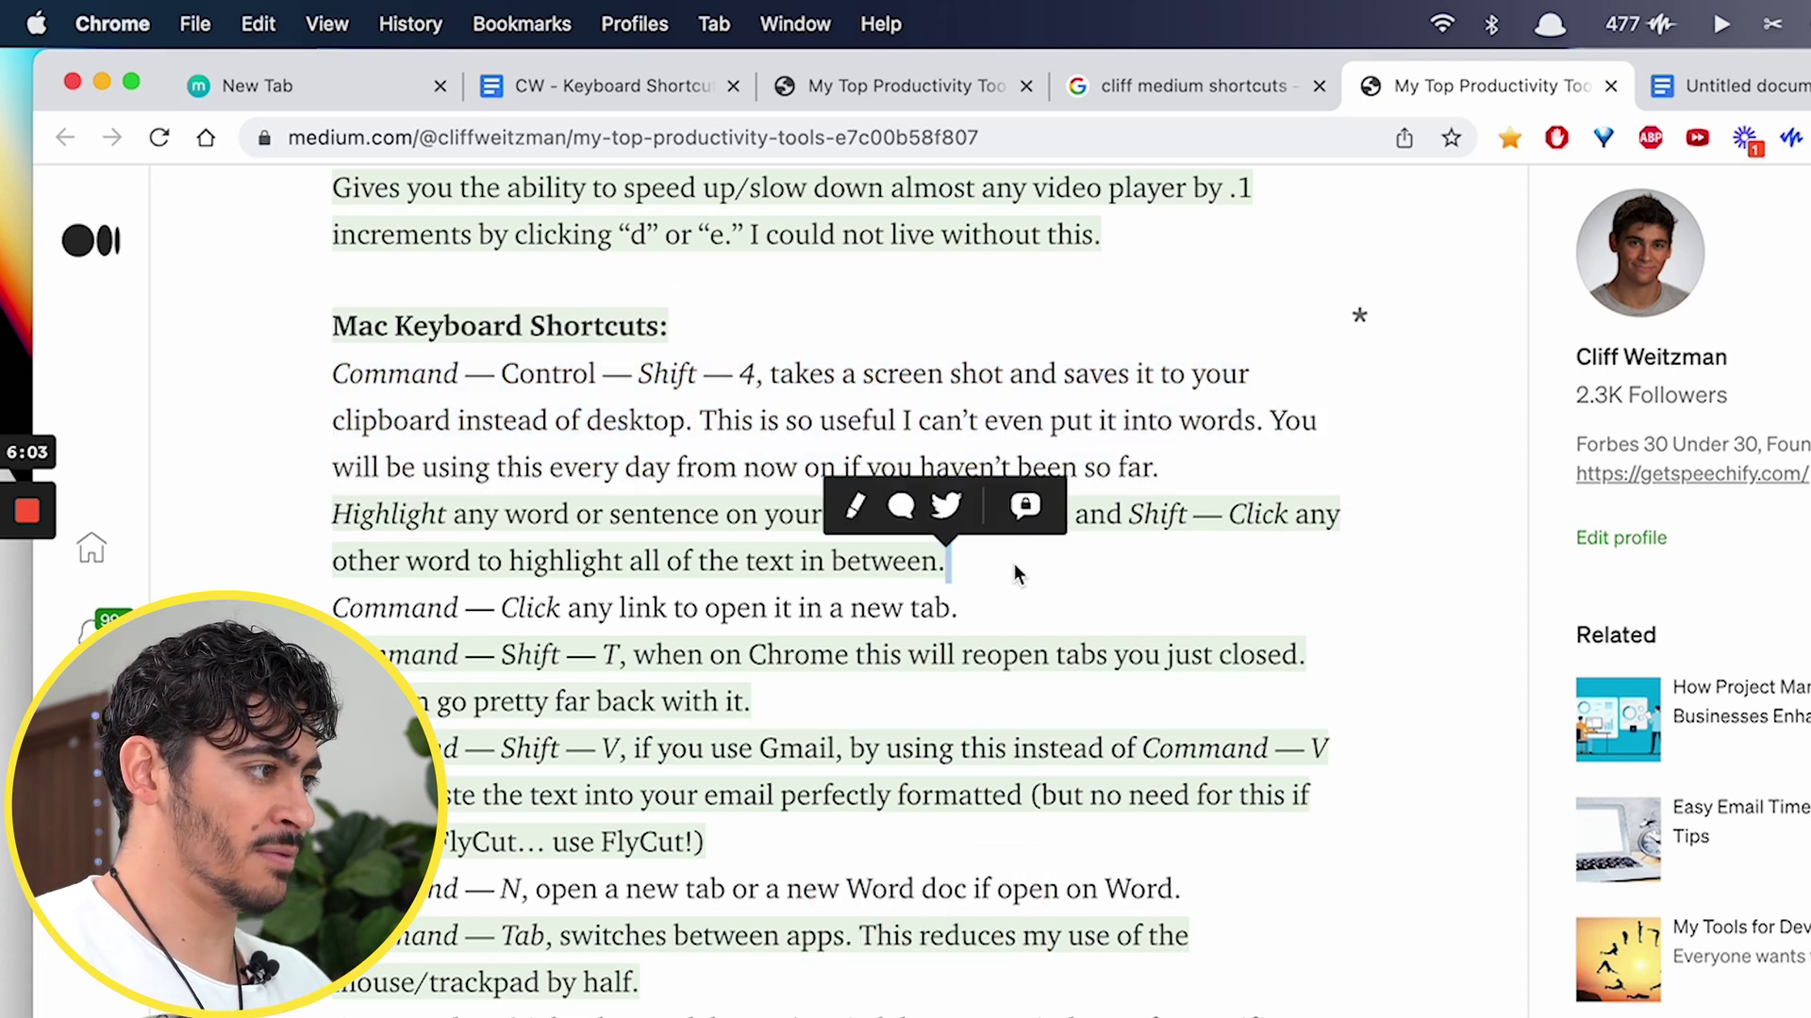
left_click(476, 374, "shift")
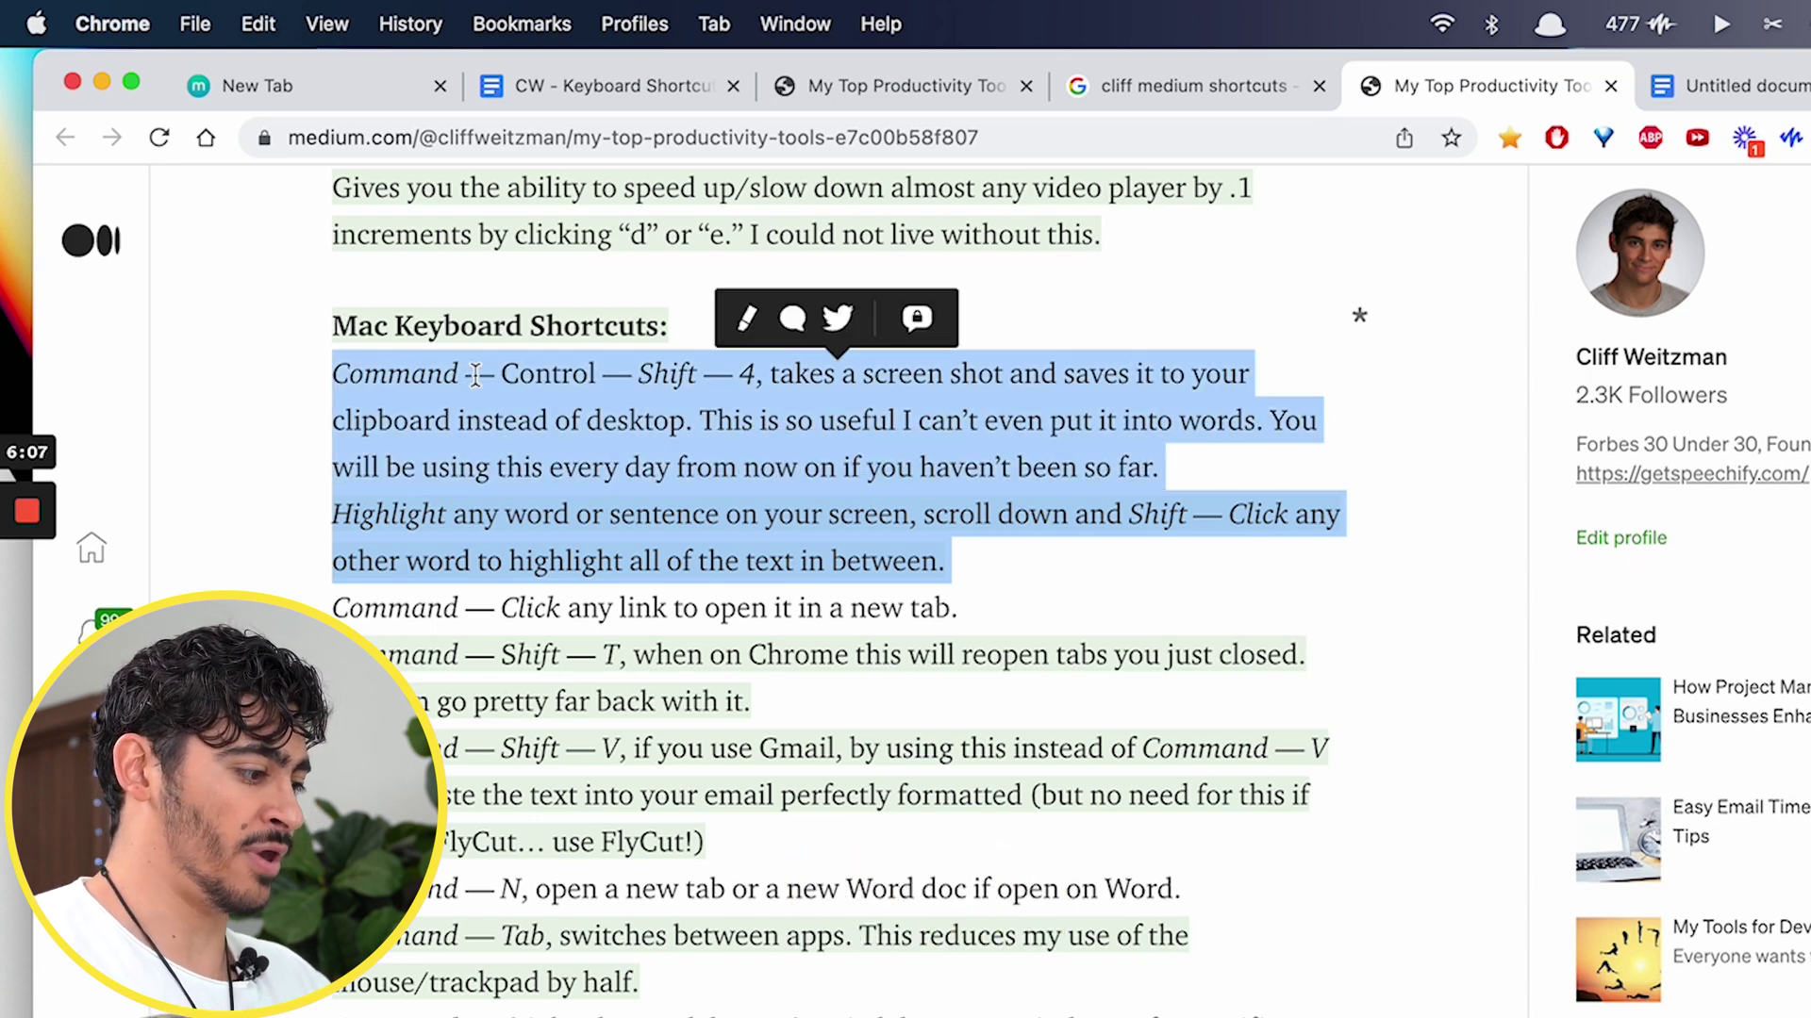
key("super+c")
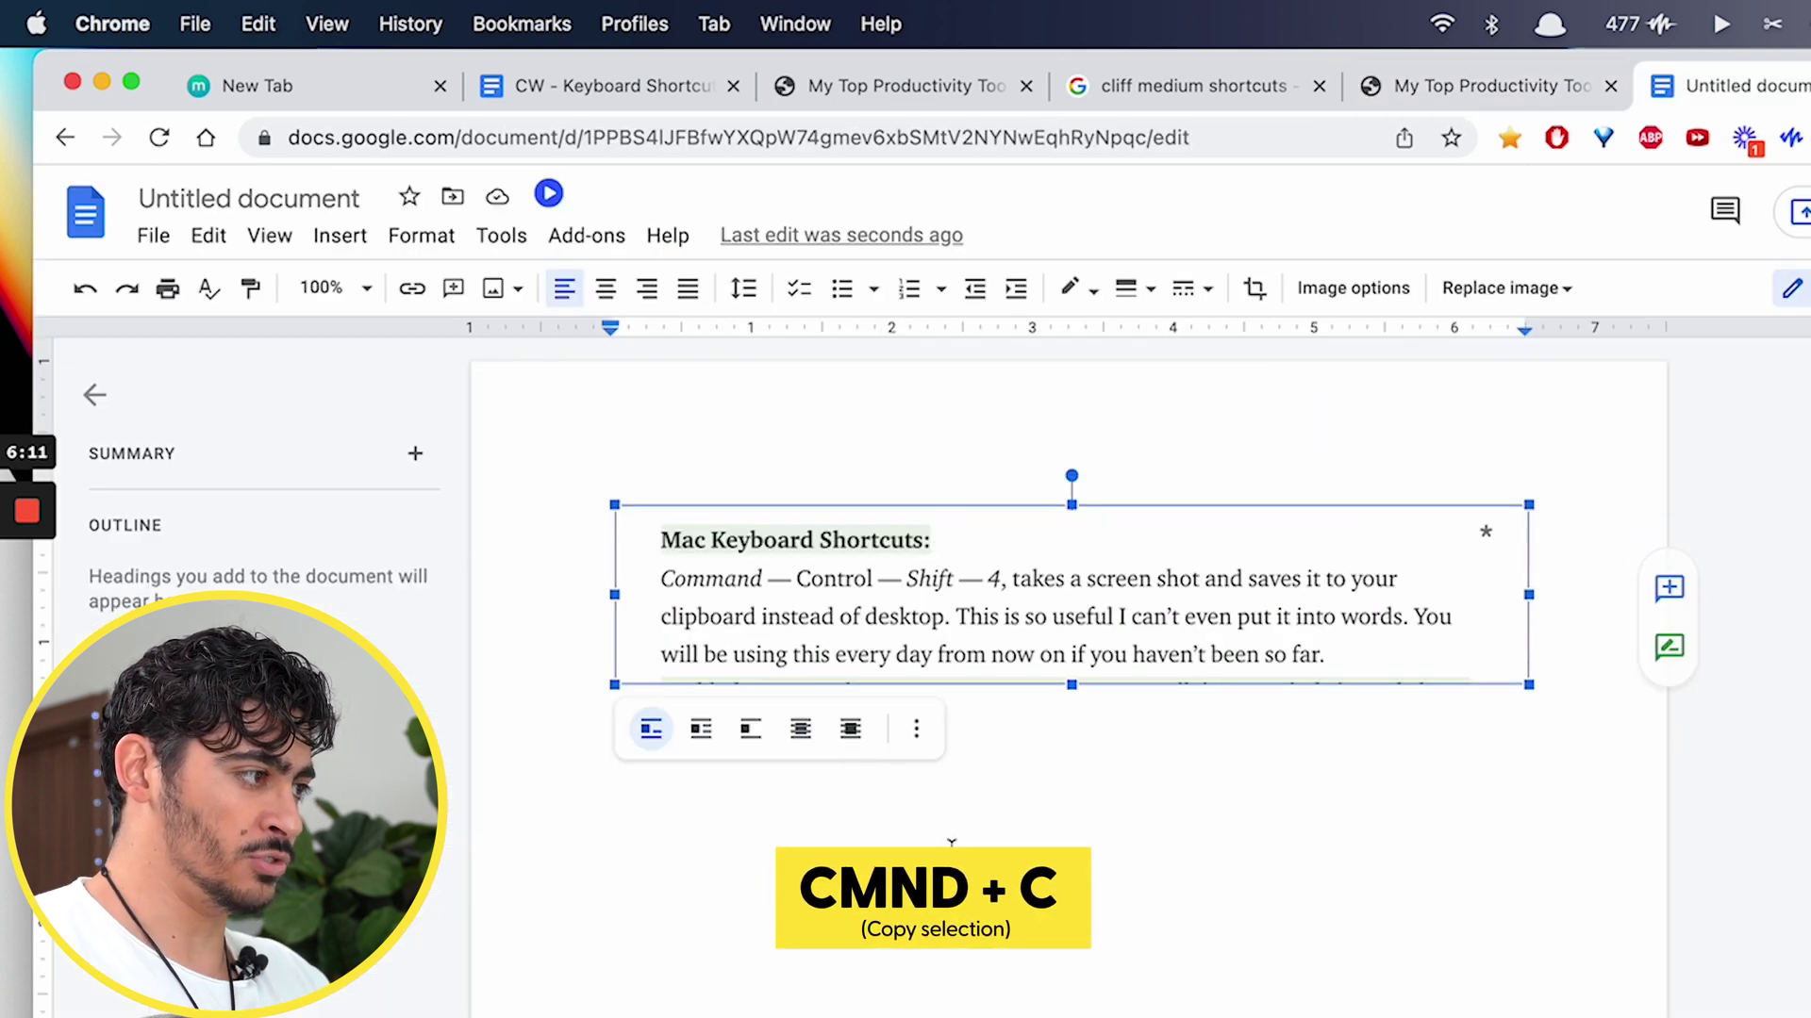
Step: Replace the pasted screenshot in the document with the two copied shortcut paragraphs
key("BackSpace")
key("super+v")
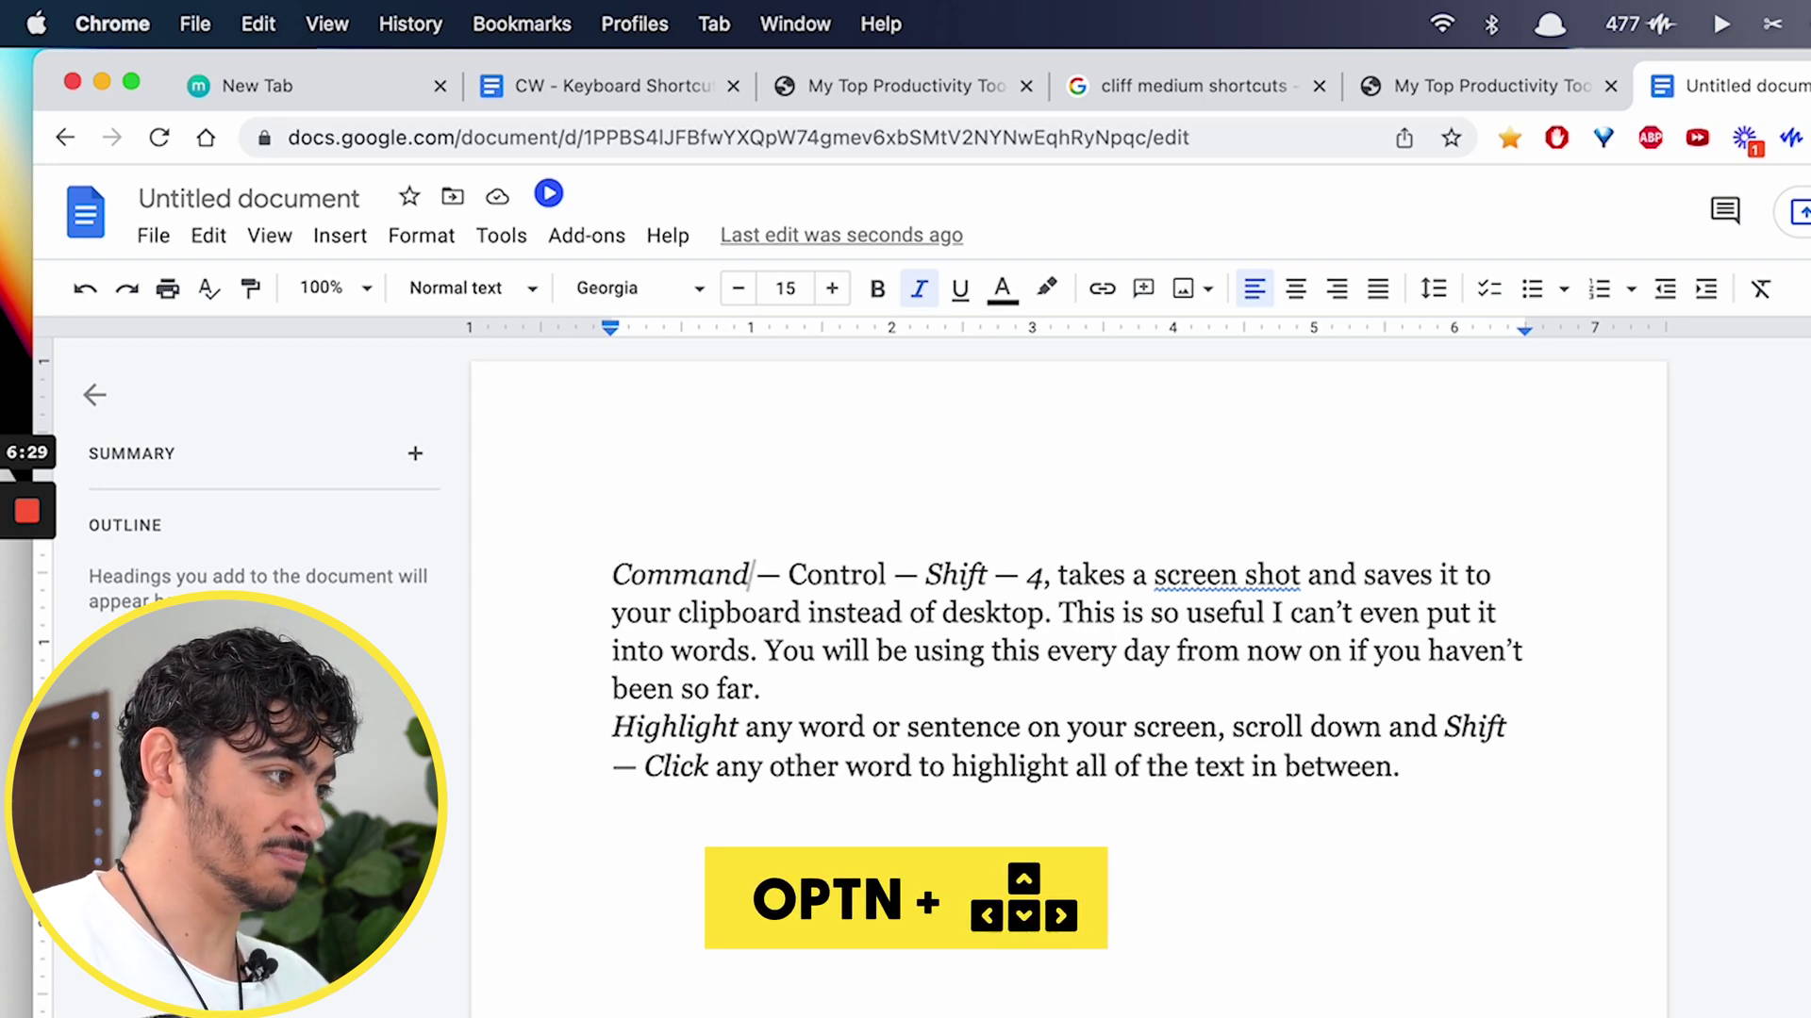
key("alt+Right")
key("alt+Right")
key("alt+Right")
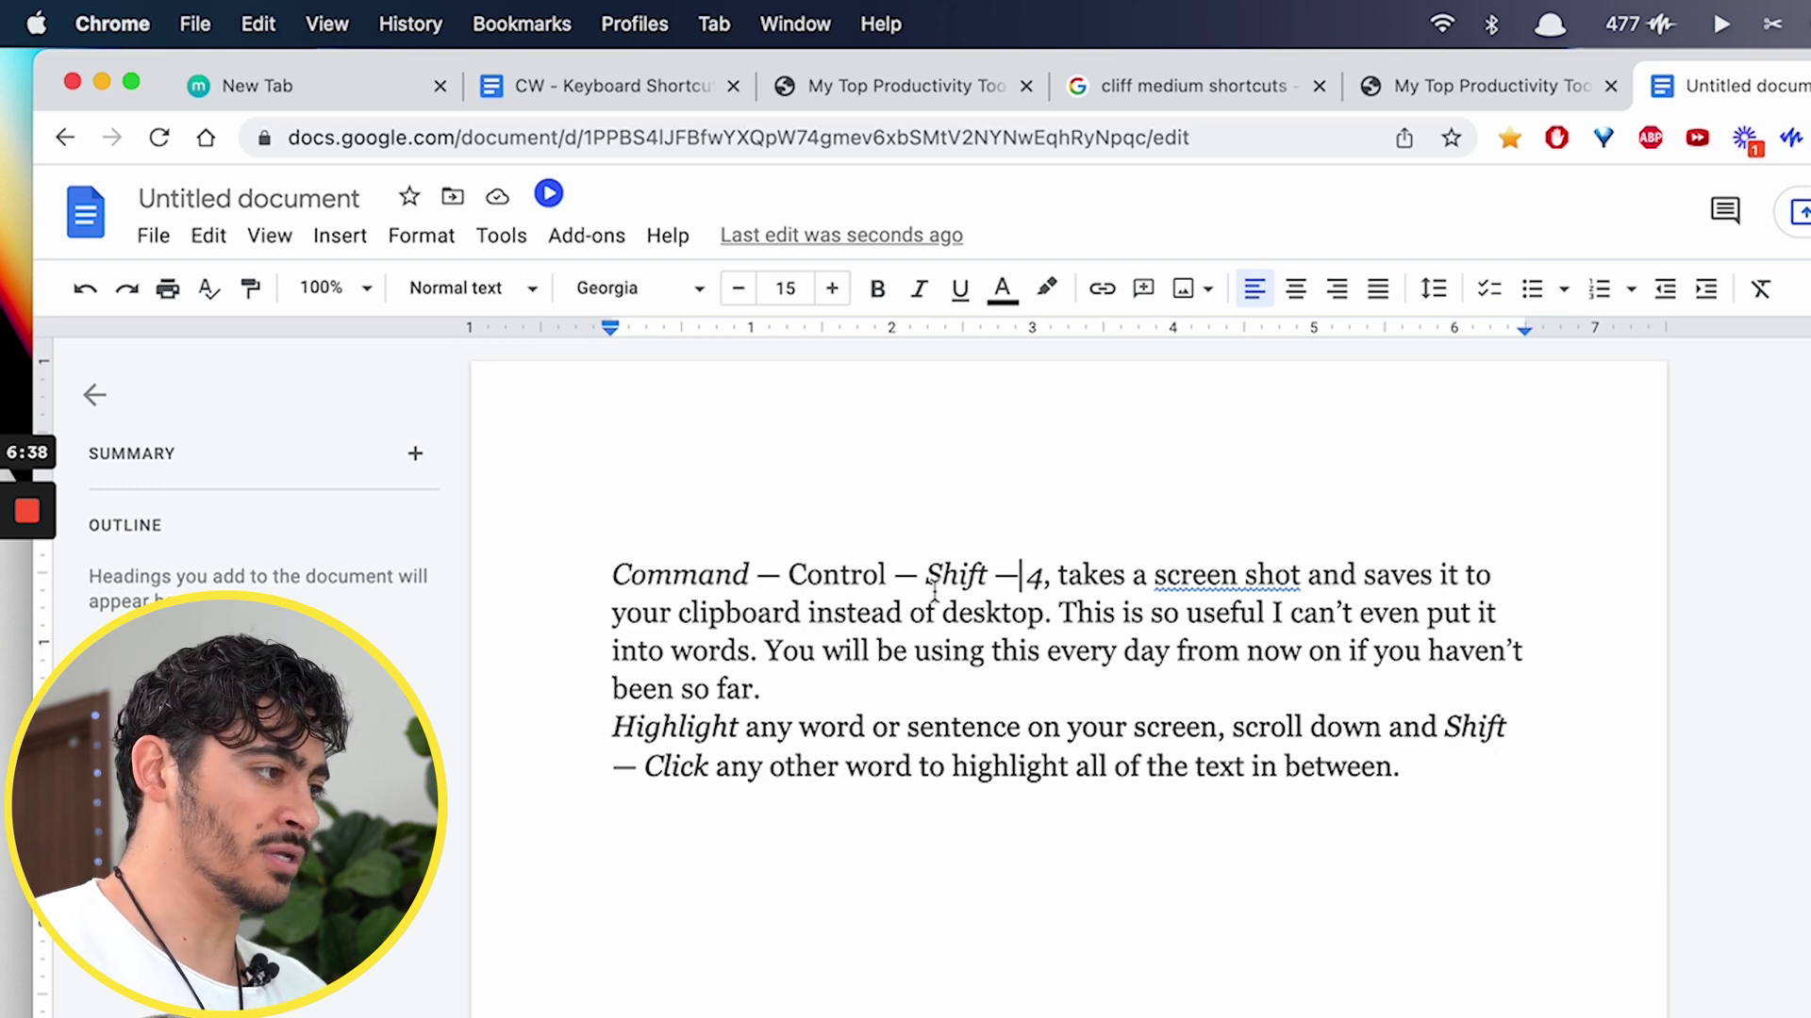
Step: Practise word, line and document selection from '4' using Shift, Option and Control arrow shortcuts
left_click_drag(1008, 572, 1549, 586)
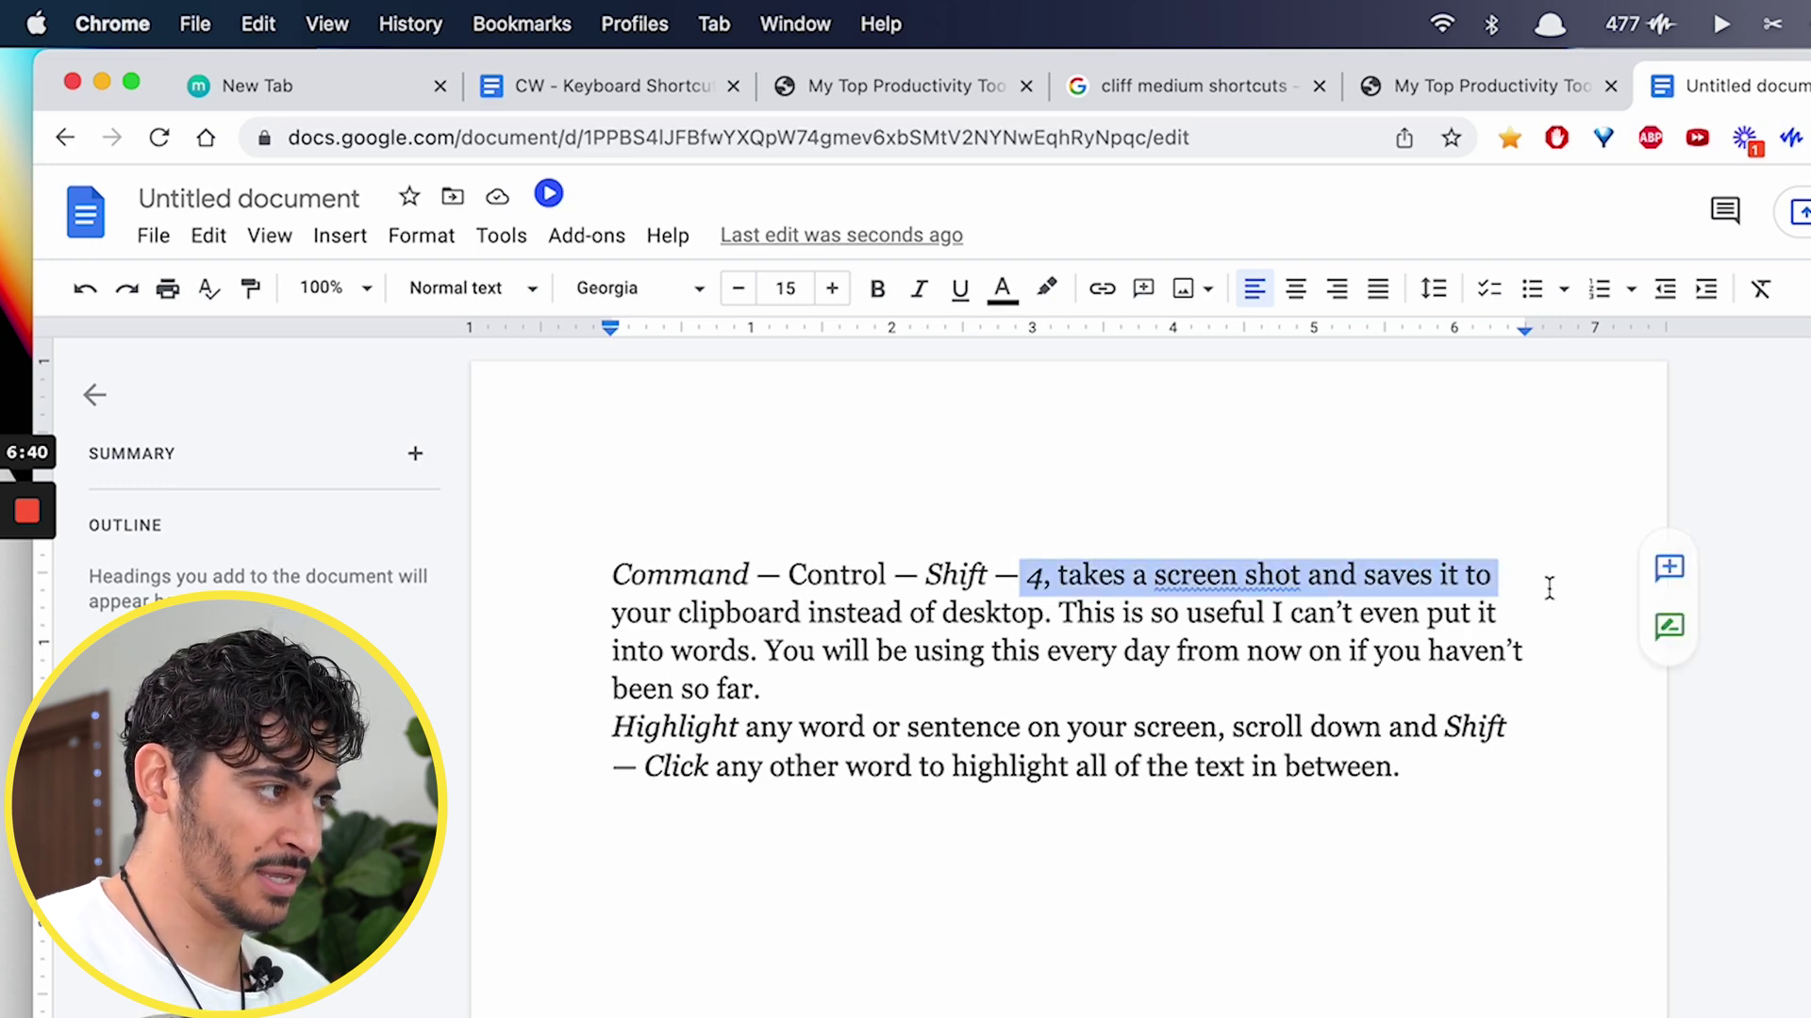
left_click(1023, 590)
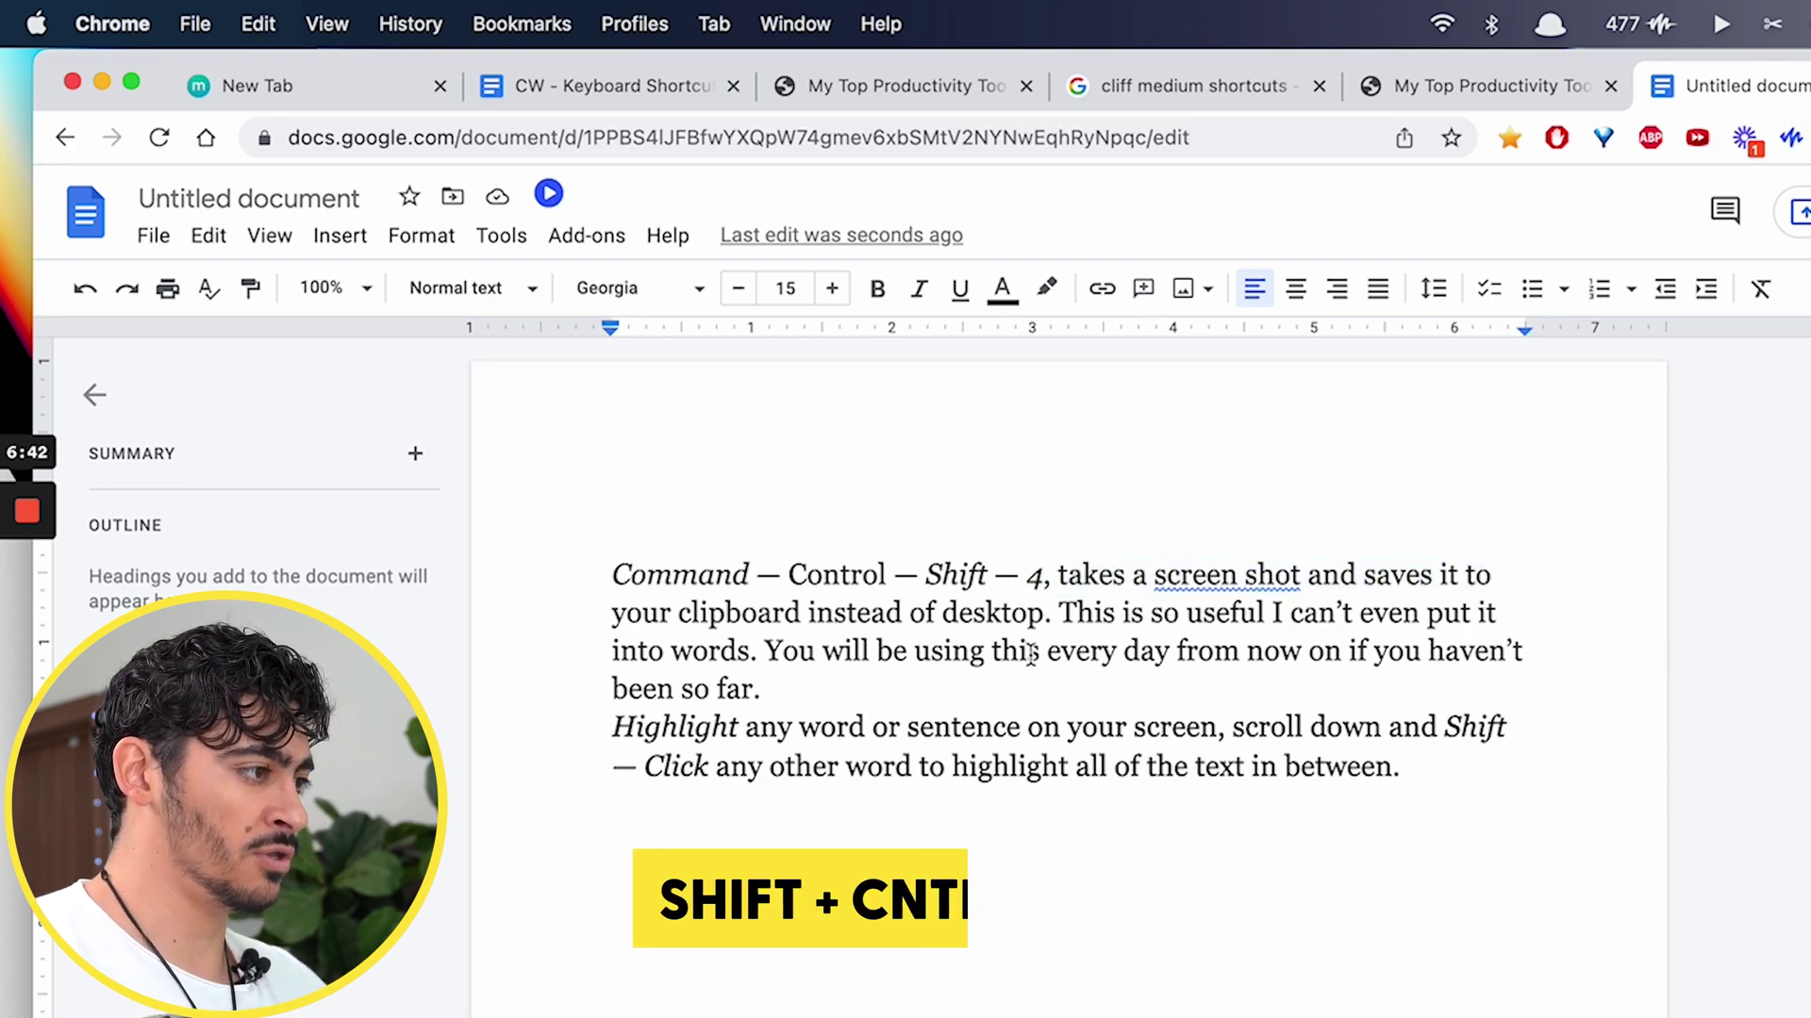
key("ctrl+shift+Right")
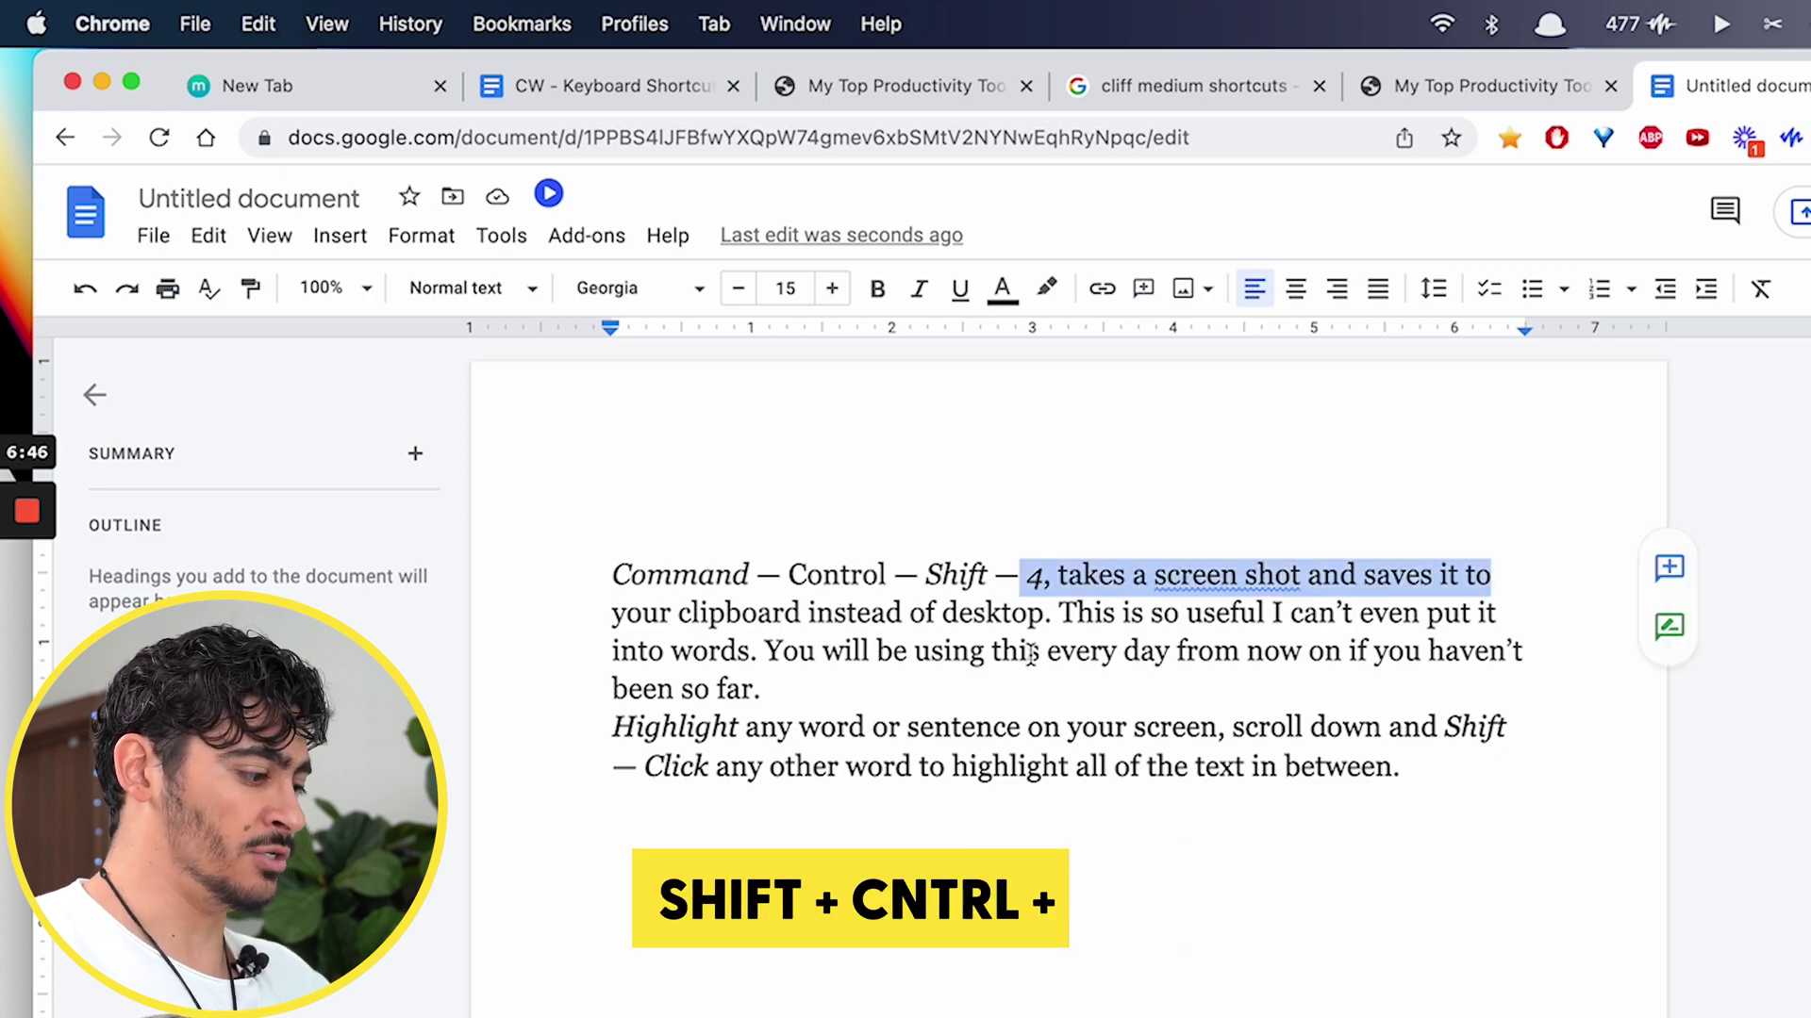
key("ctrl+shift+Down")
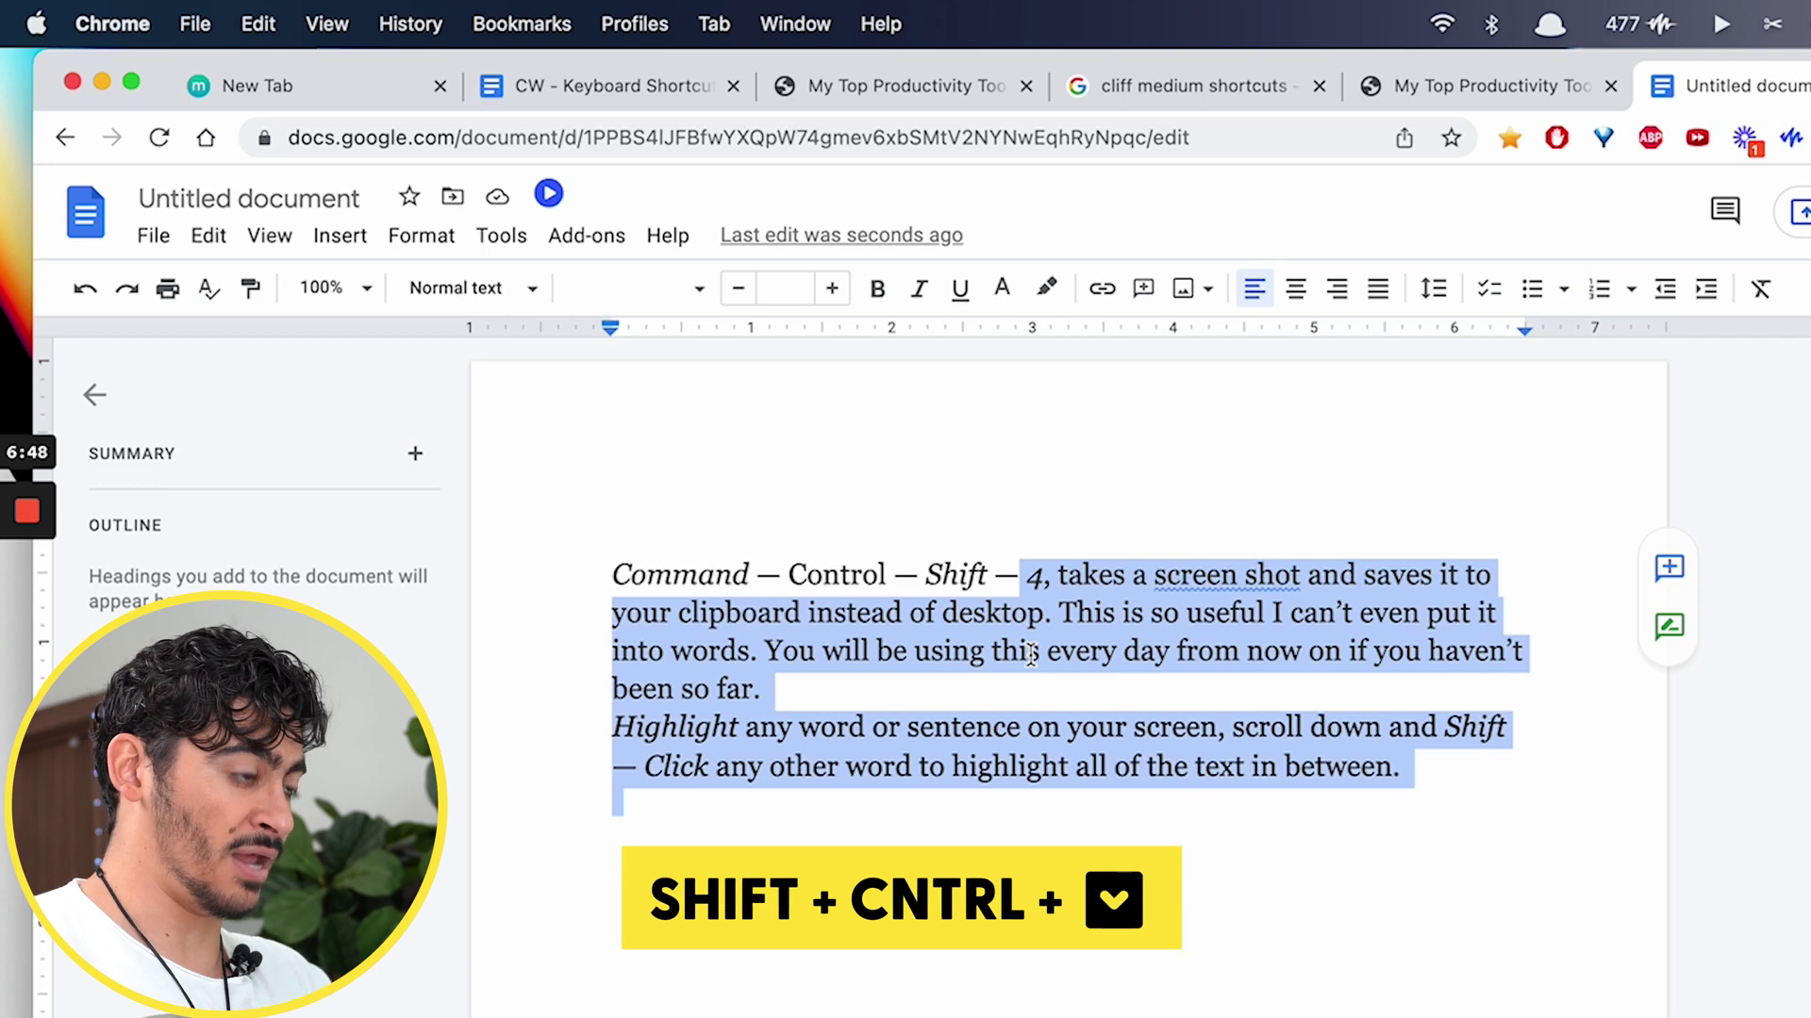
key("Left")
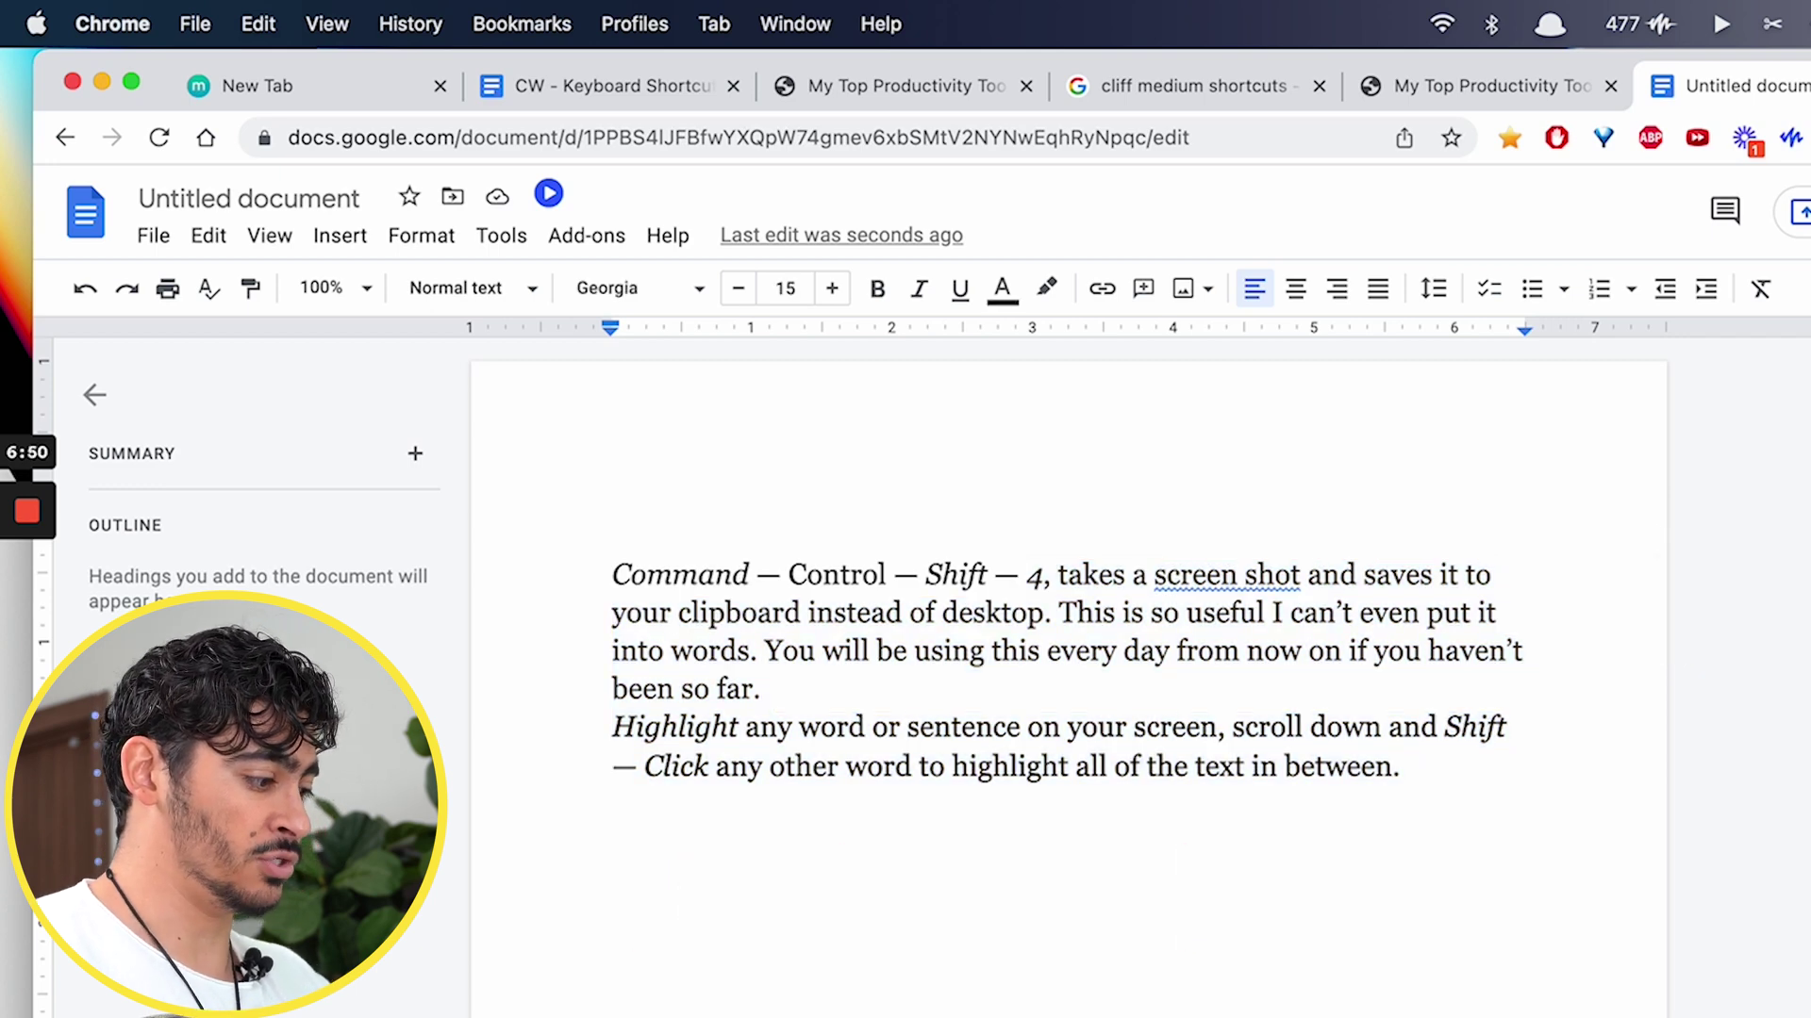
key("shift+alt+Right")
key("shift+alt+Right")
key("shift+alt+Right")
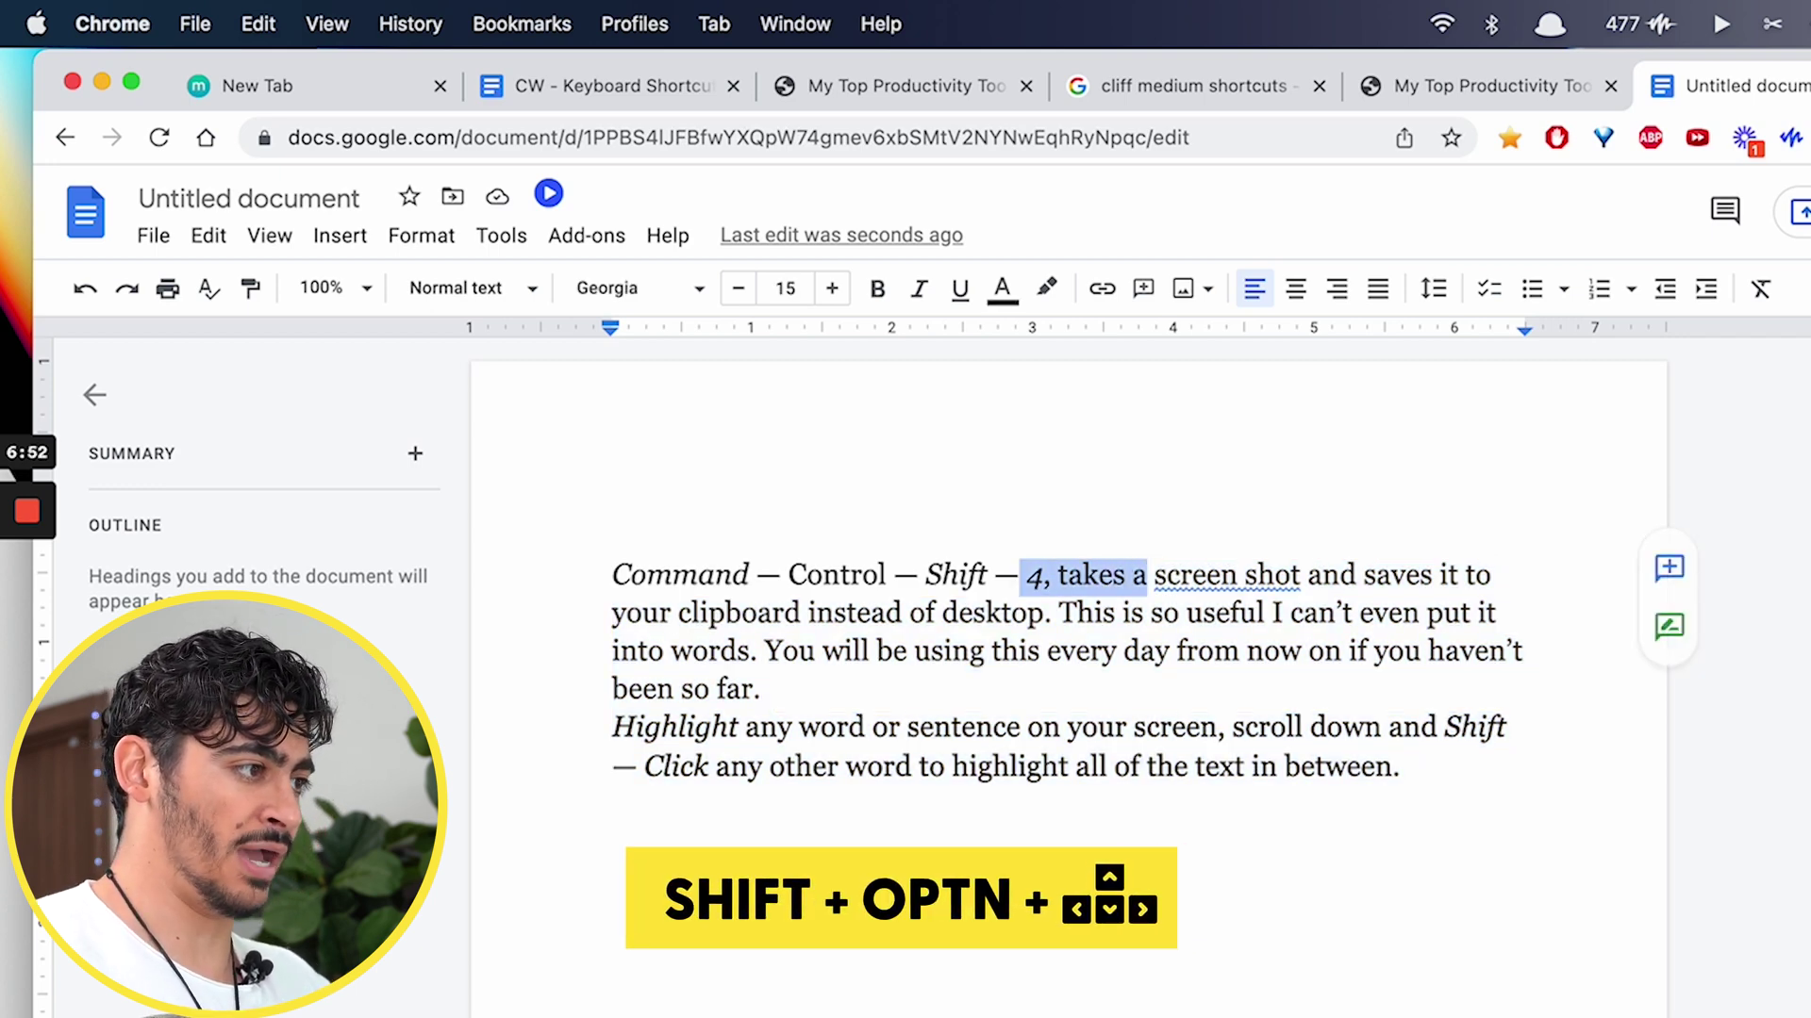
key("shift+alt+Right")
key("shift+alt+Right")
key("shift+alt+Right")
key("Left")
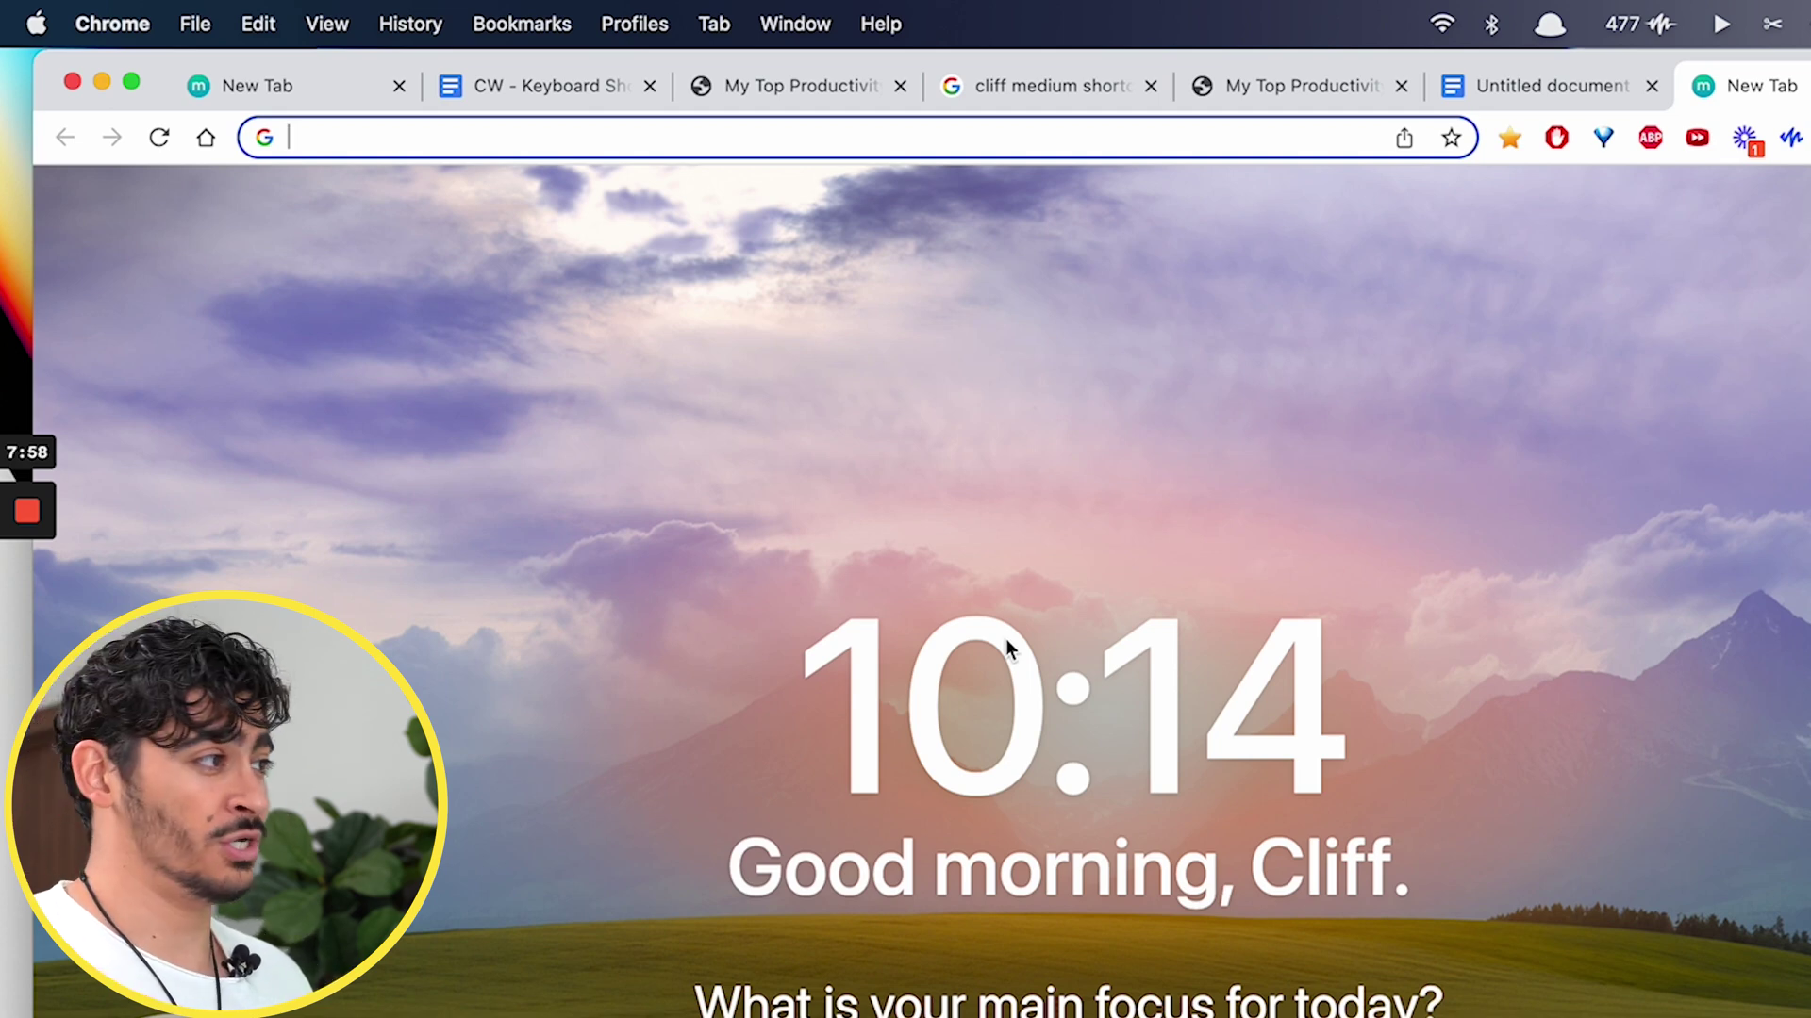
Step: Search Google for 'how to use speechify' and scroll through the results
type("how ")
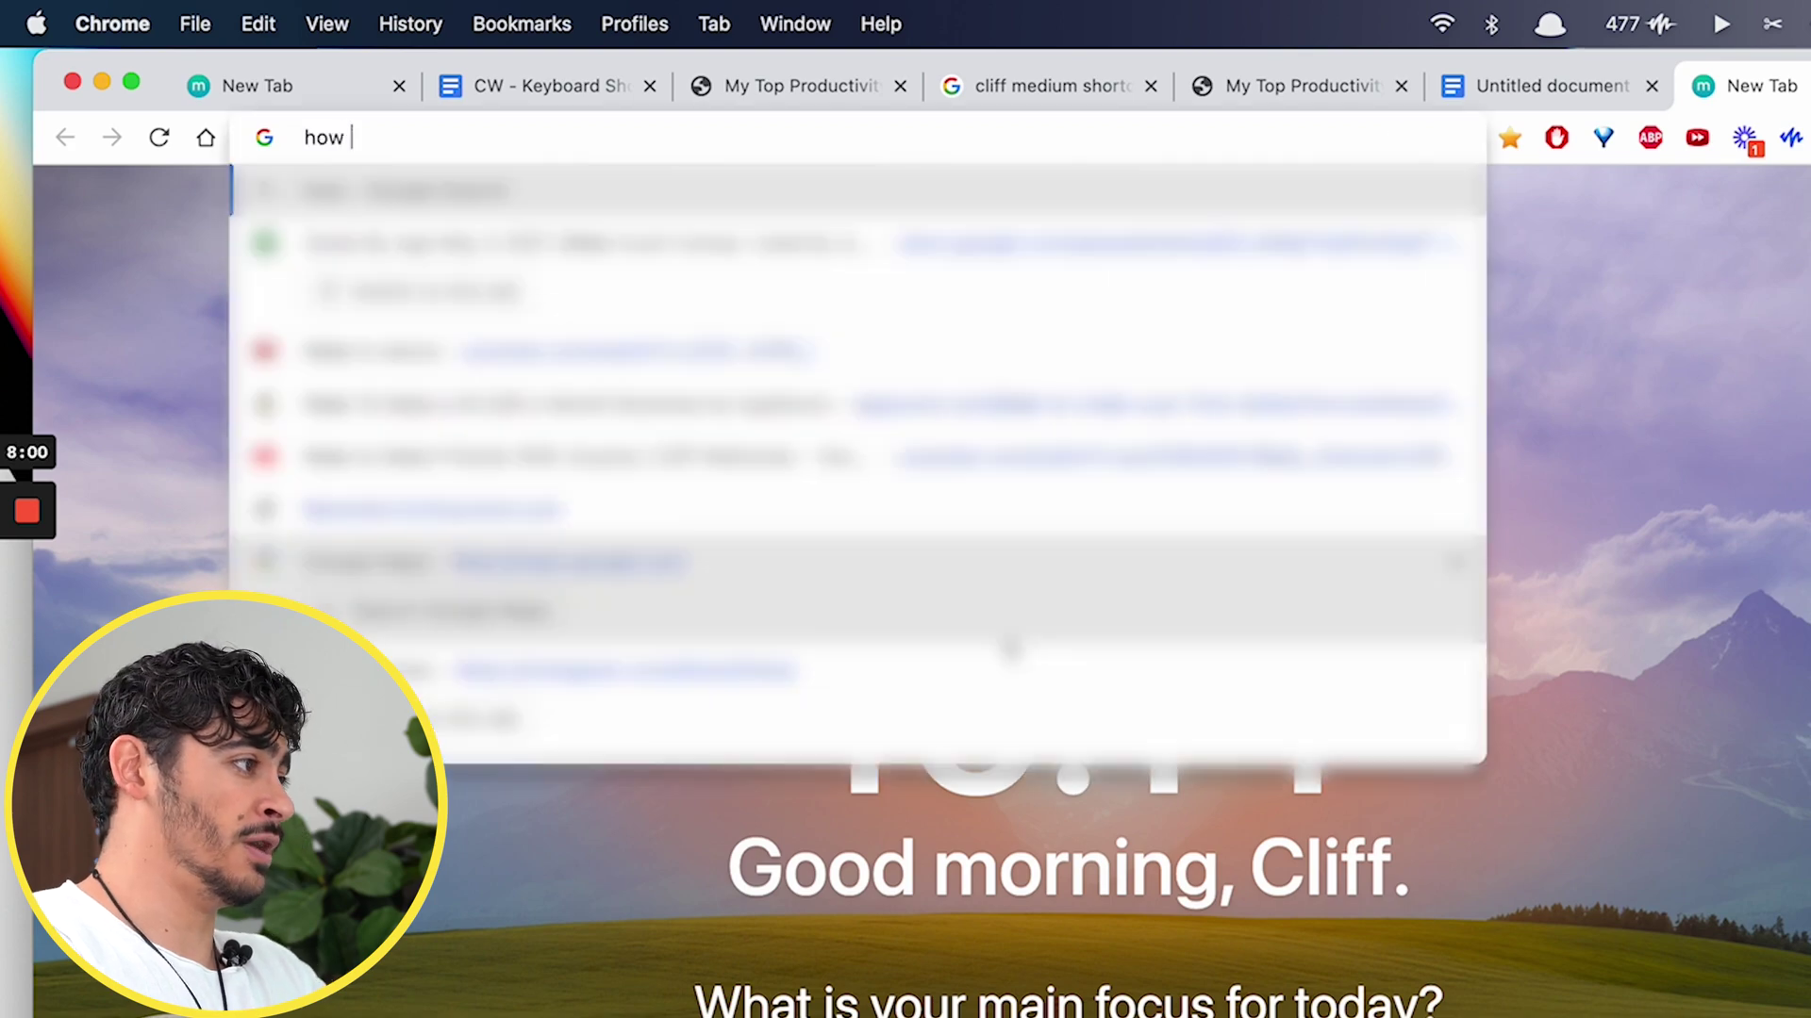
type("to use speechify")
key("Return")
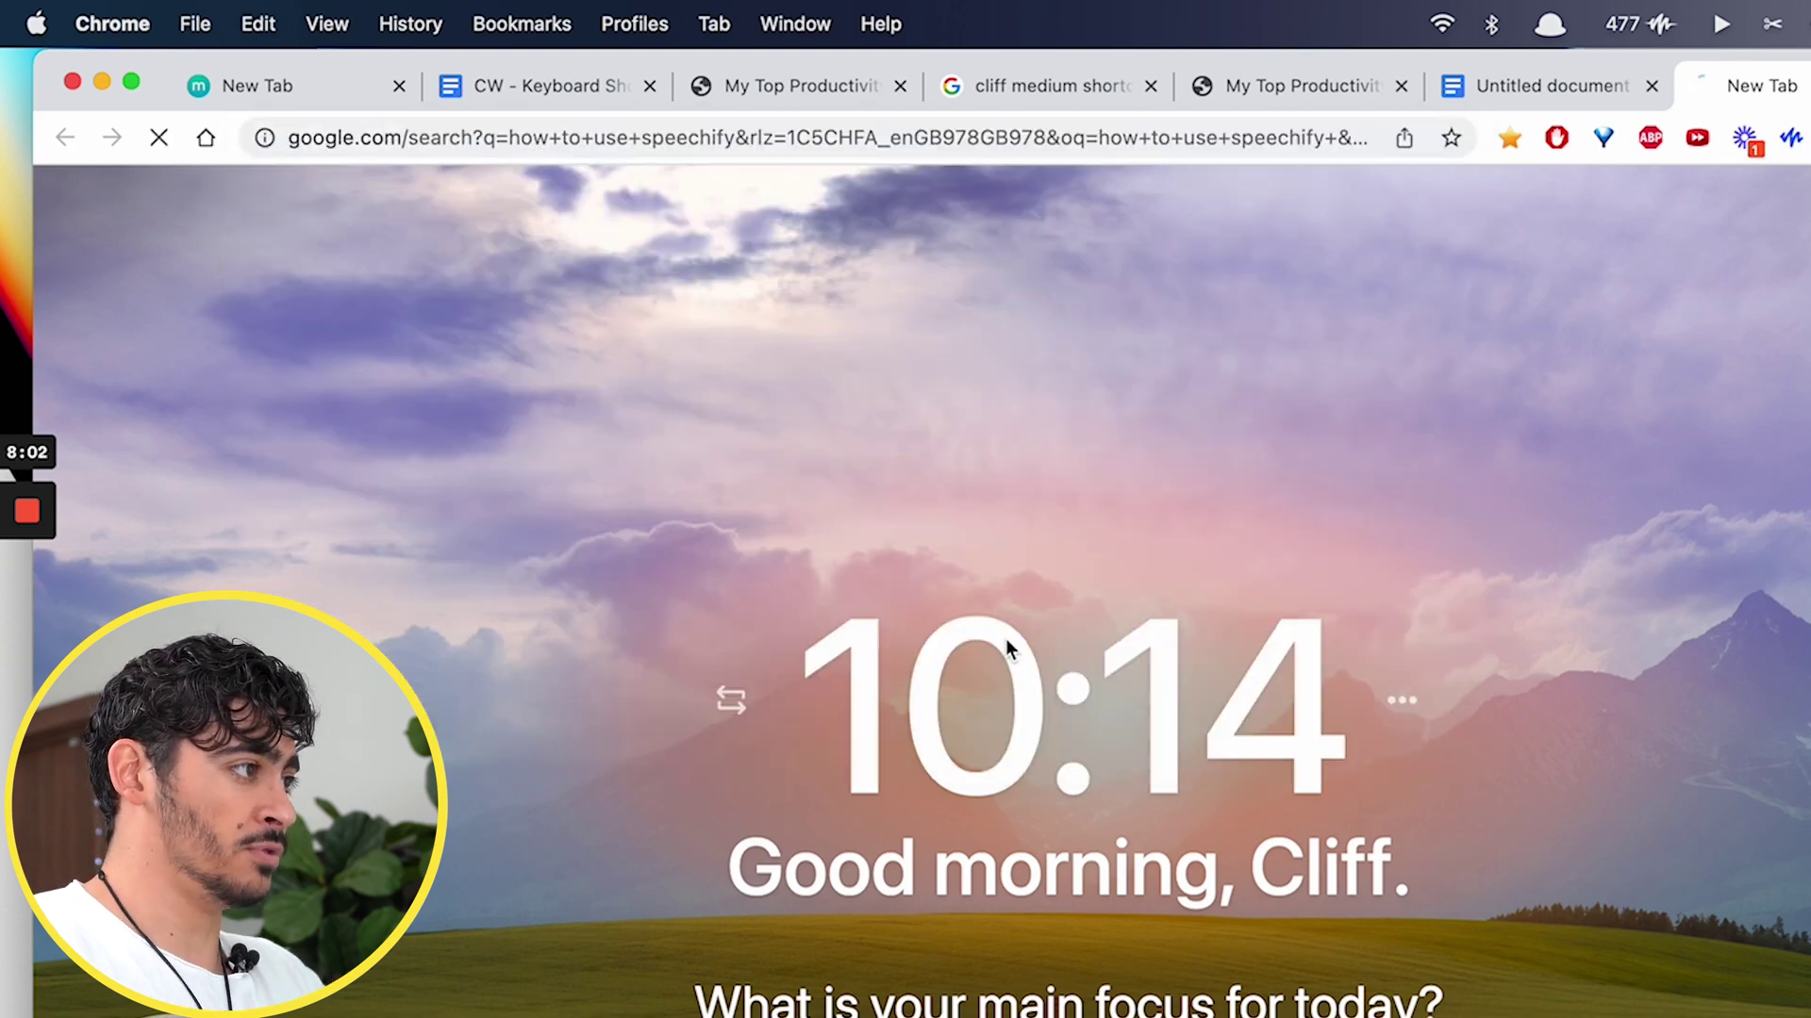
scroll(1005, 637, "down", 10)
scroll(1006, 637, "down", 12)
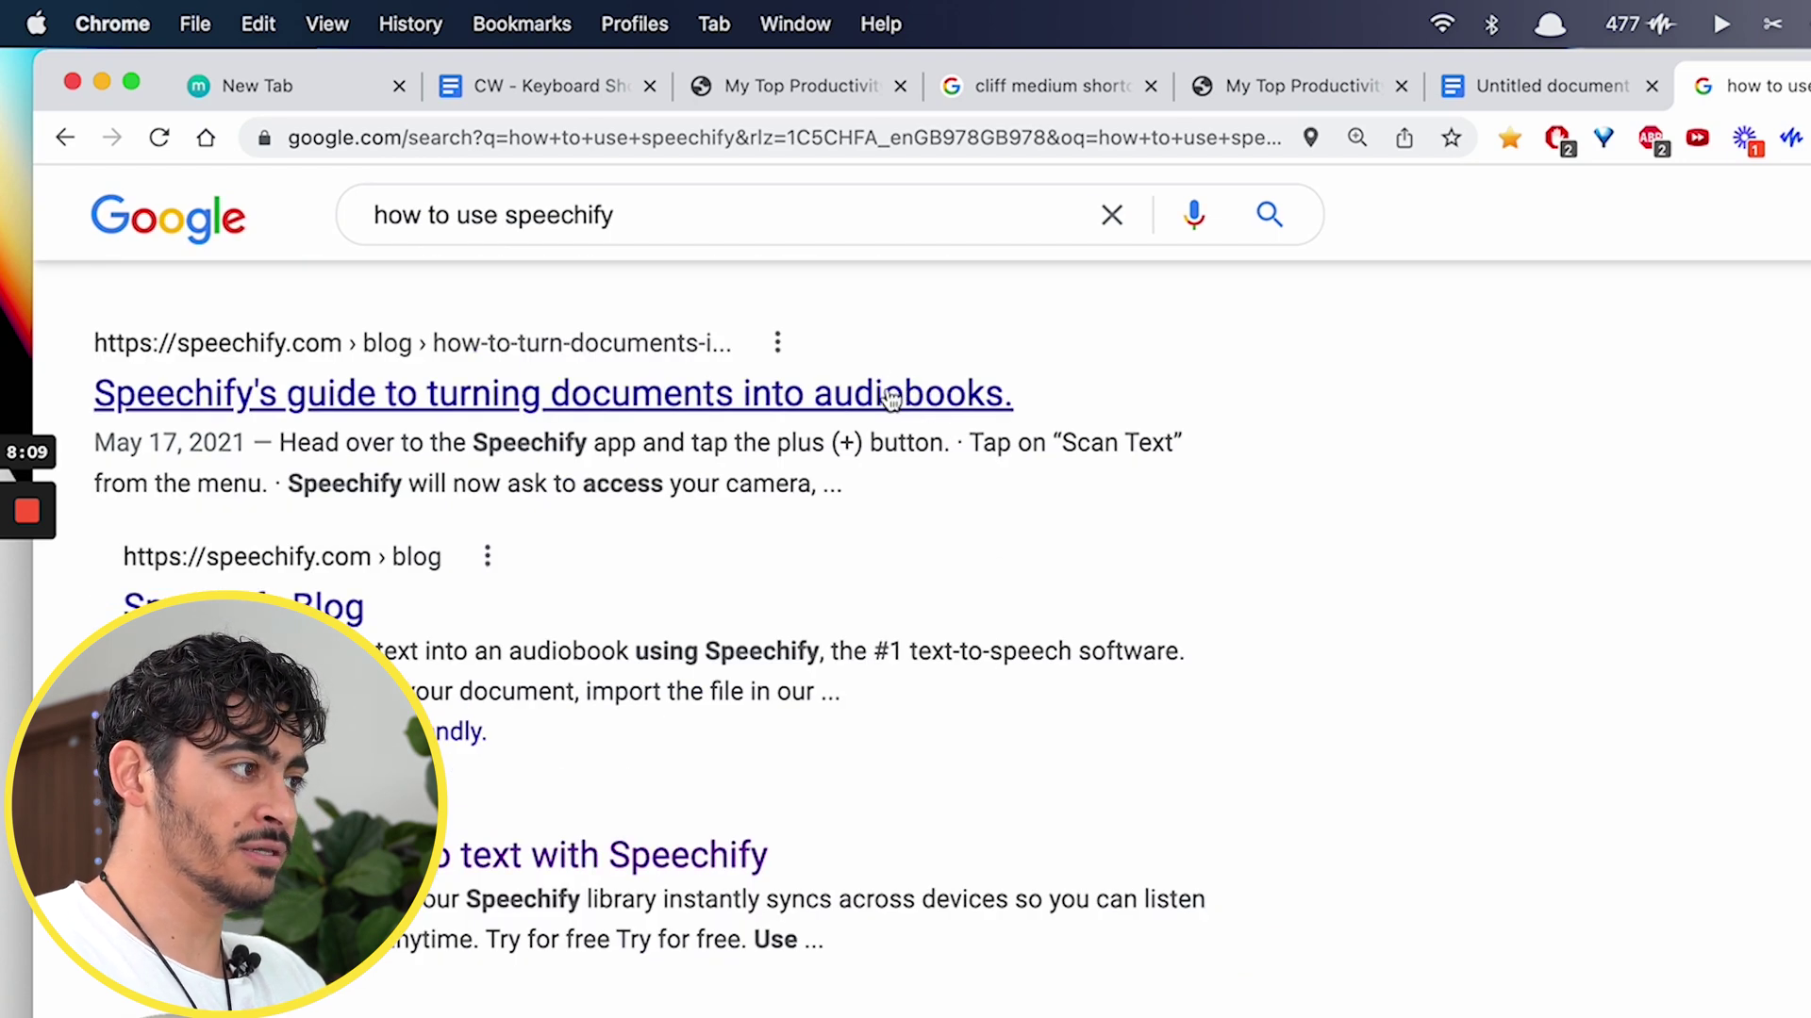
Step: Open the Speechify guide and text-with-Speechify results in background tabs, then move two tabs right
left_click(891, 396, "super")
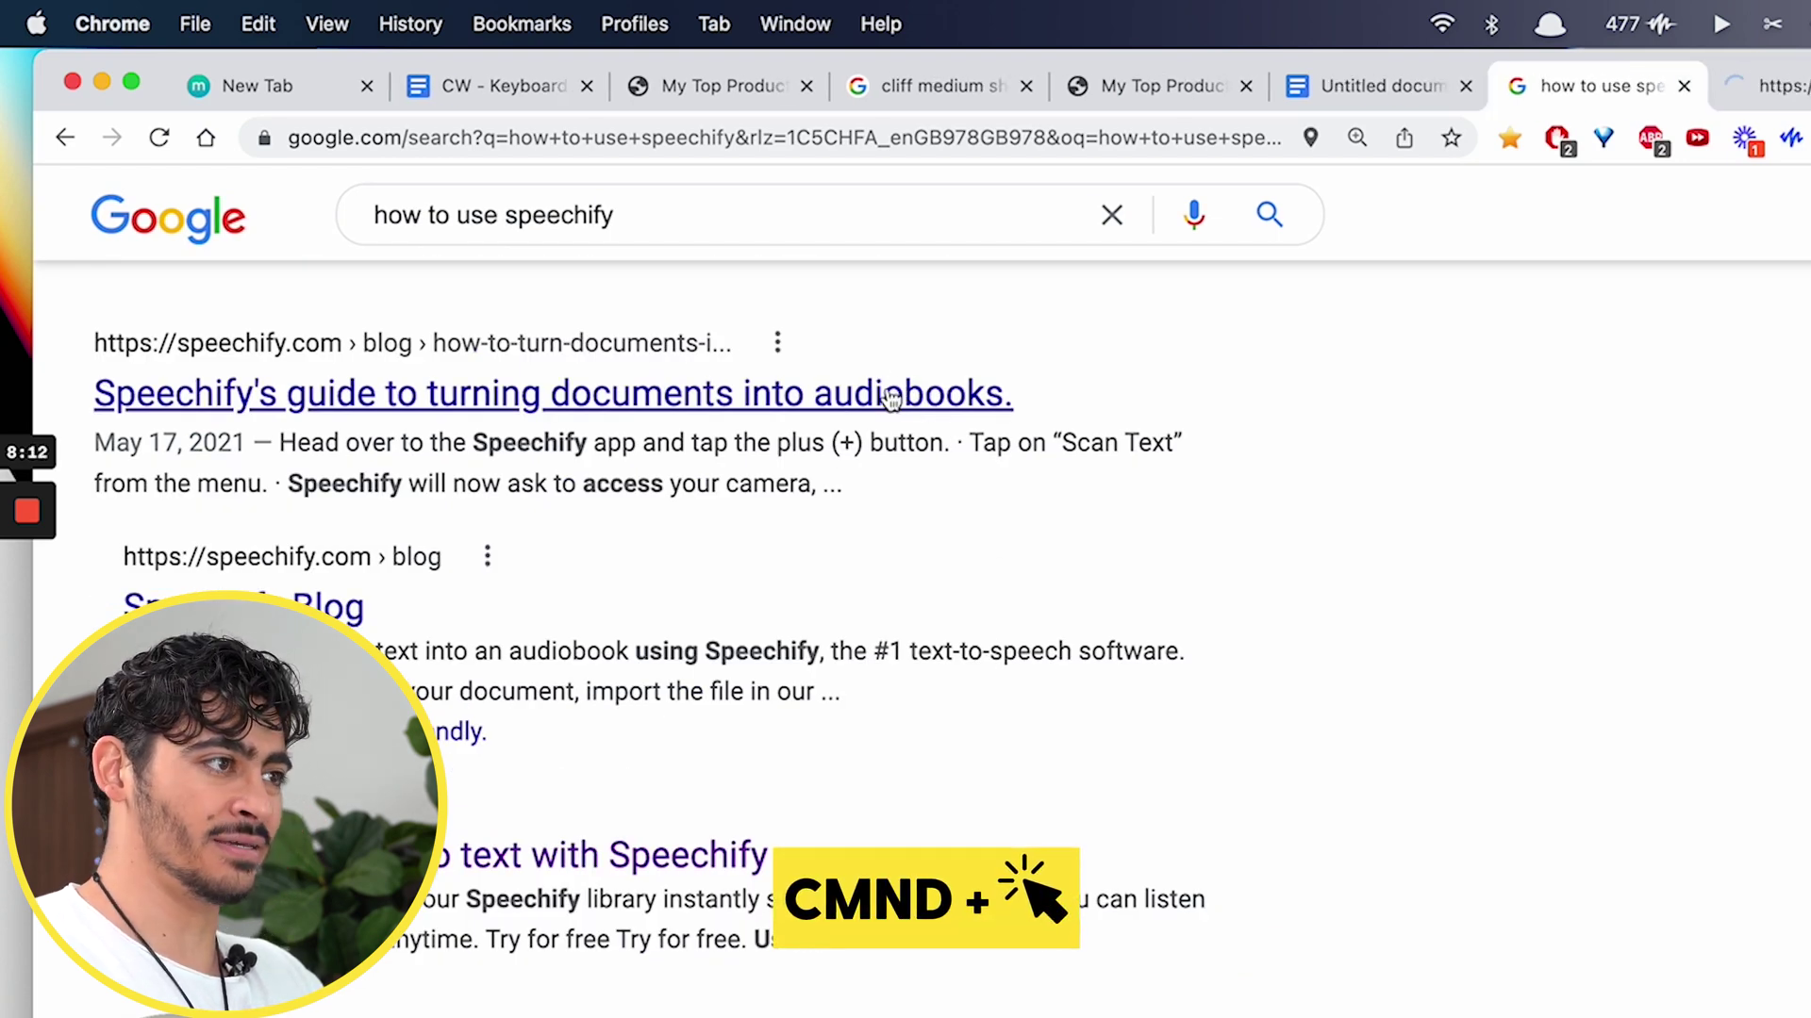
right_click(891, 396)
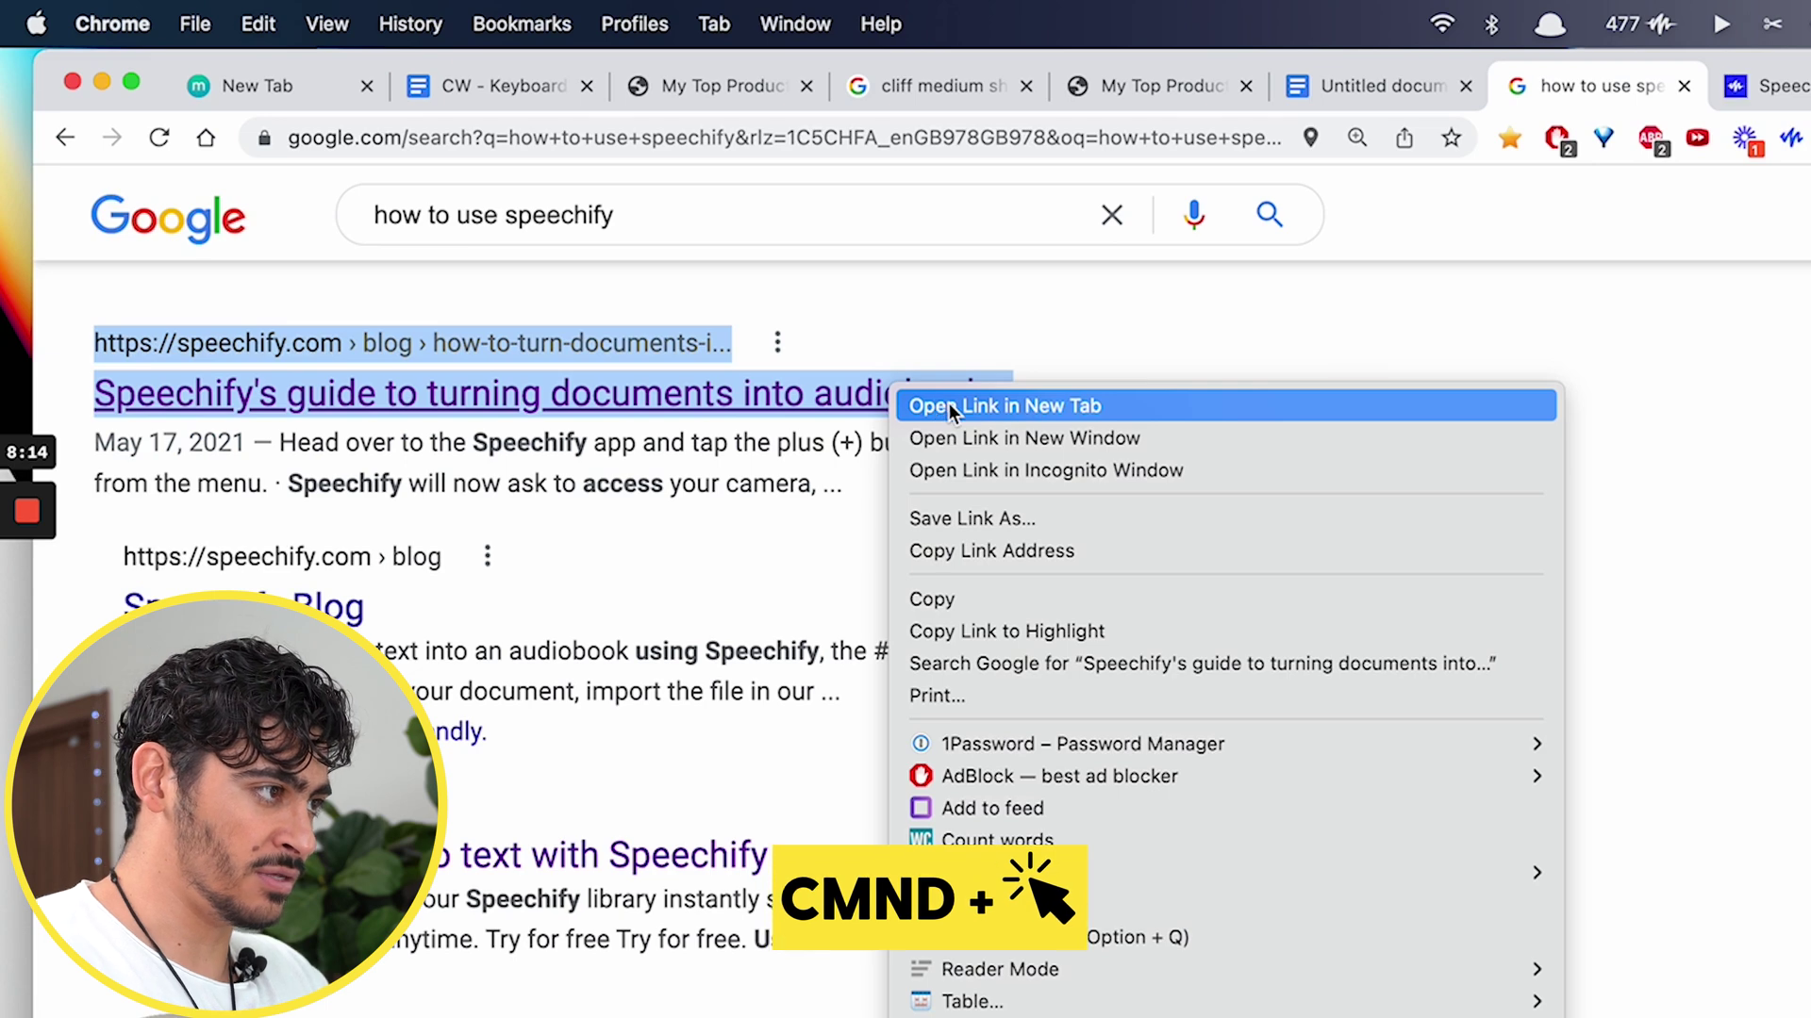
left_click(1136, 342)
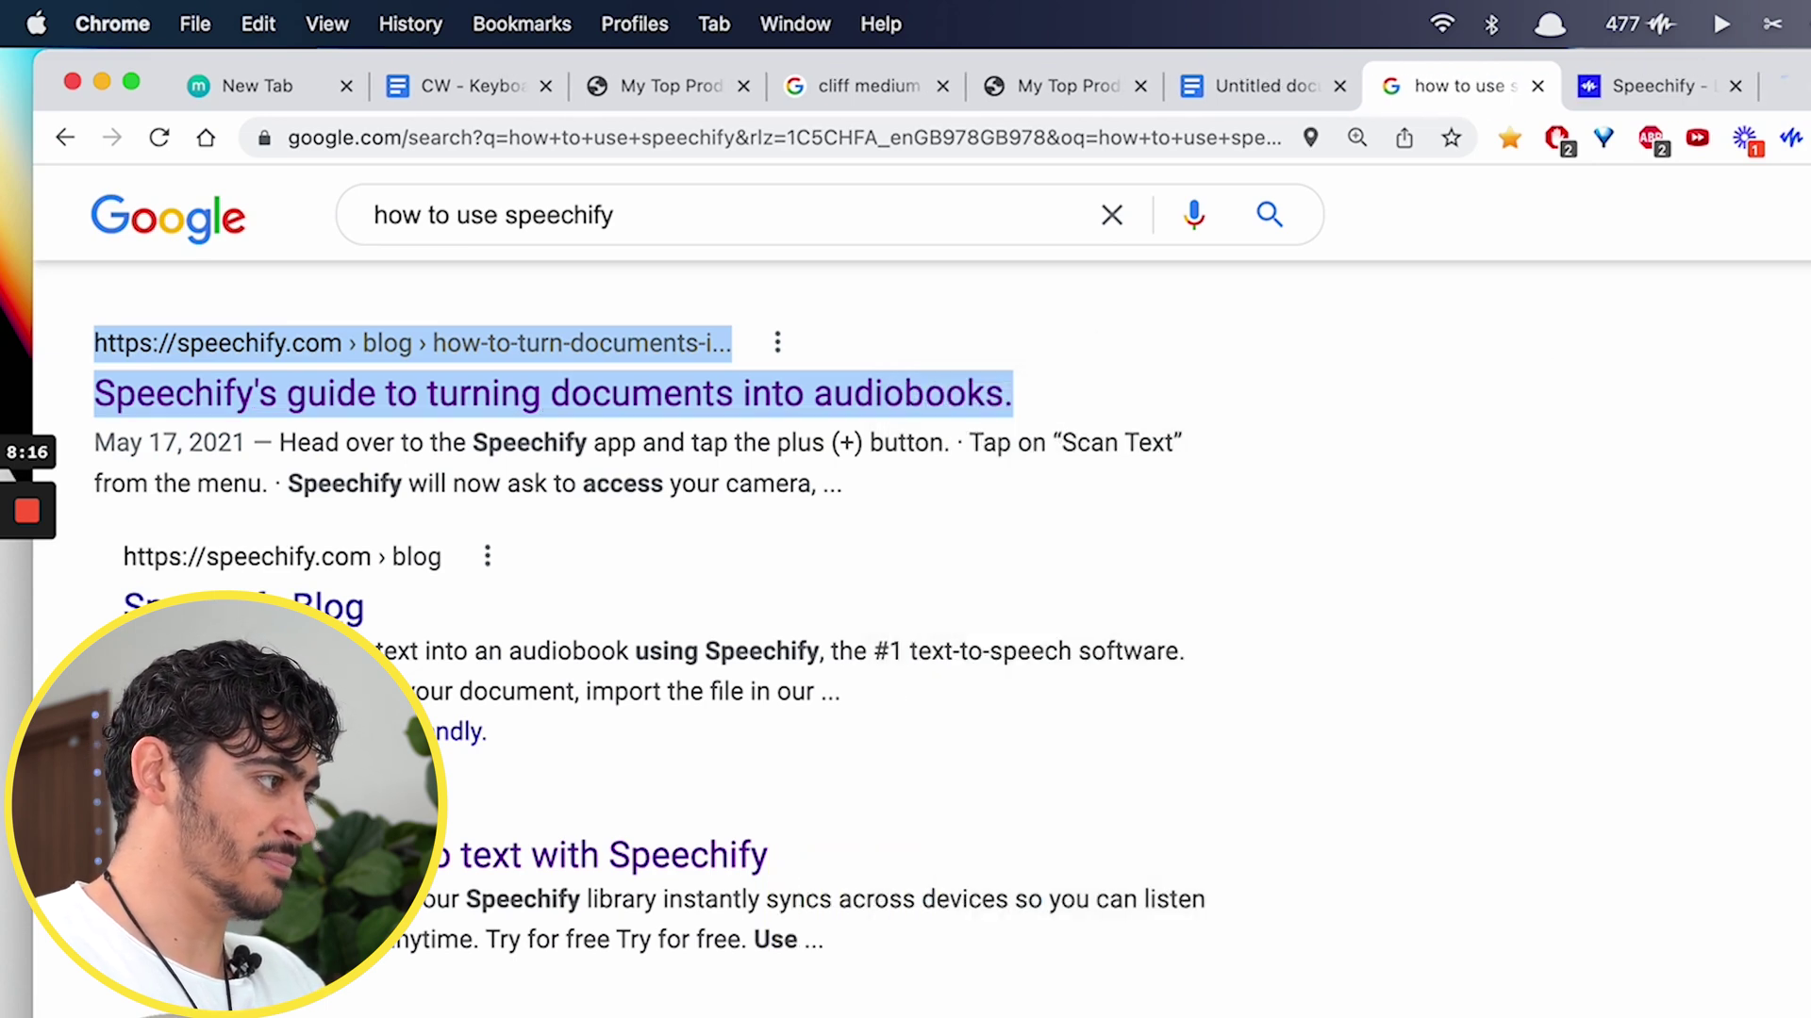
left_click(452, 852, "super")
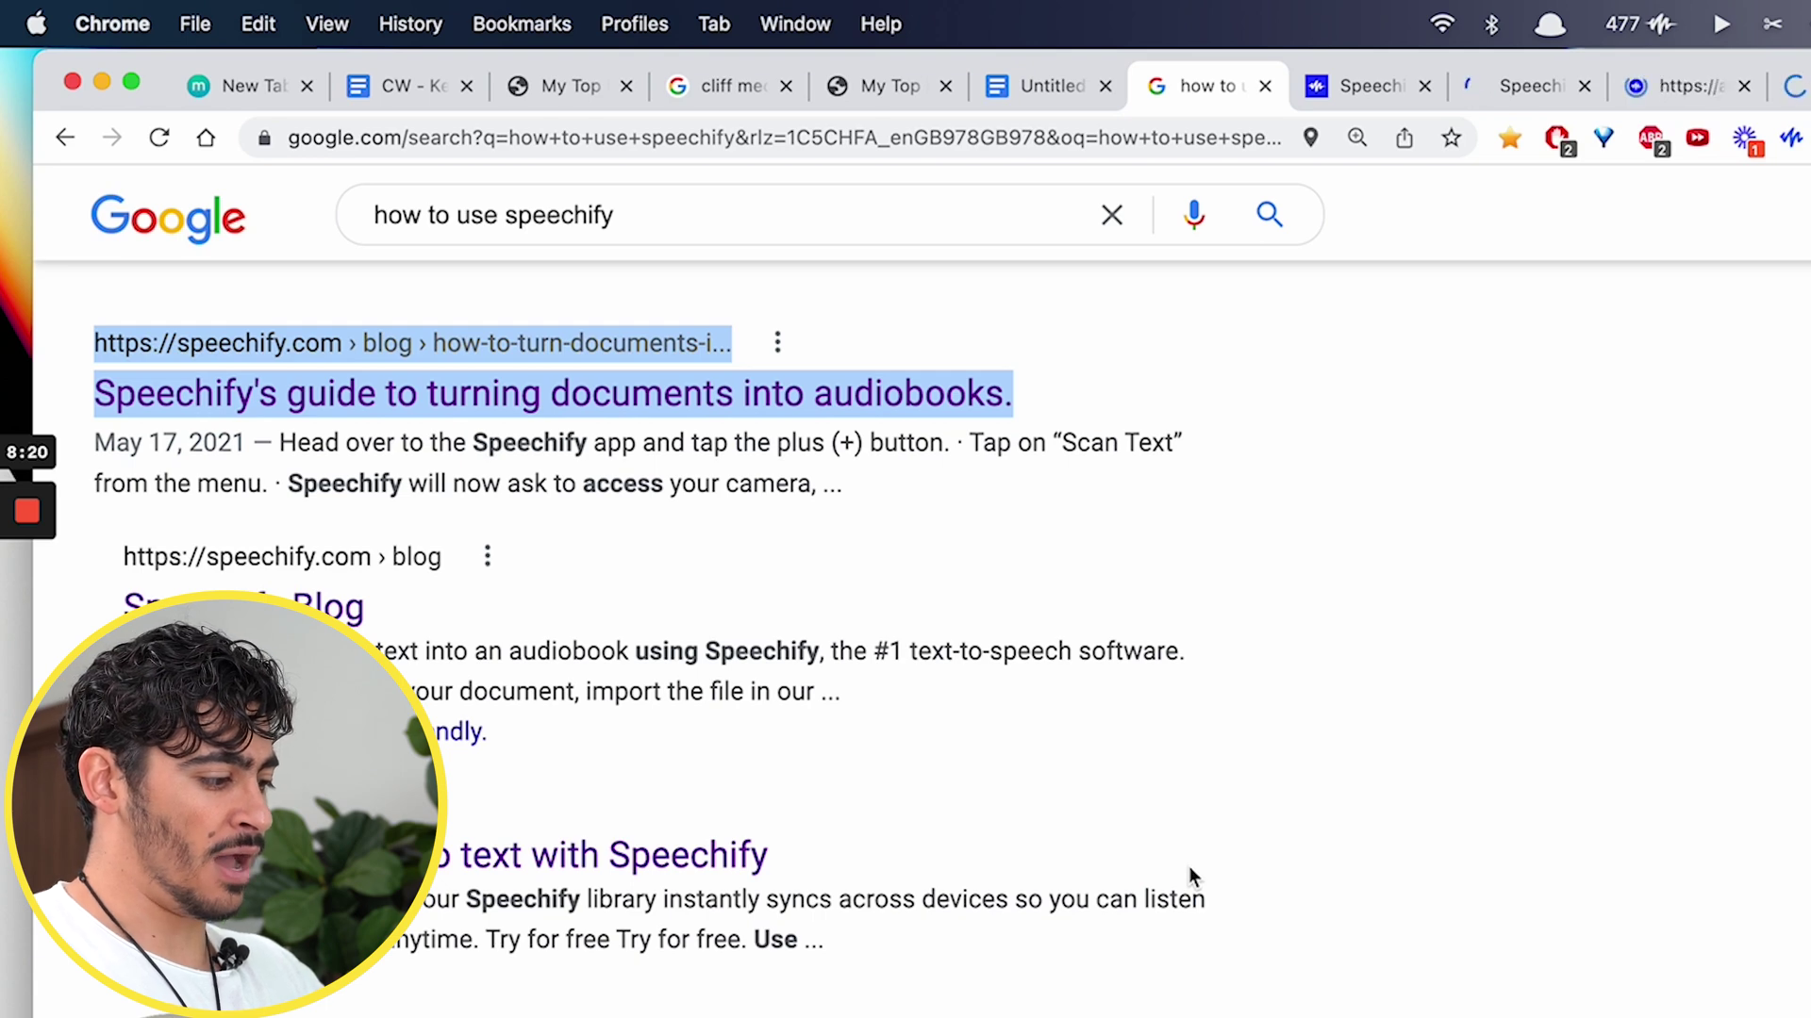
key("alt+super+Right")
key("alt+super+Right")
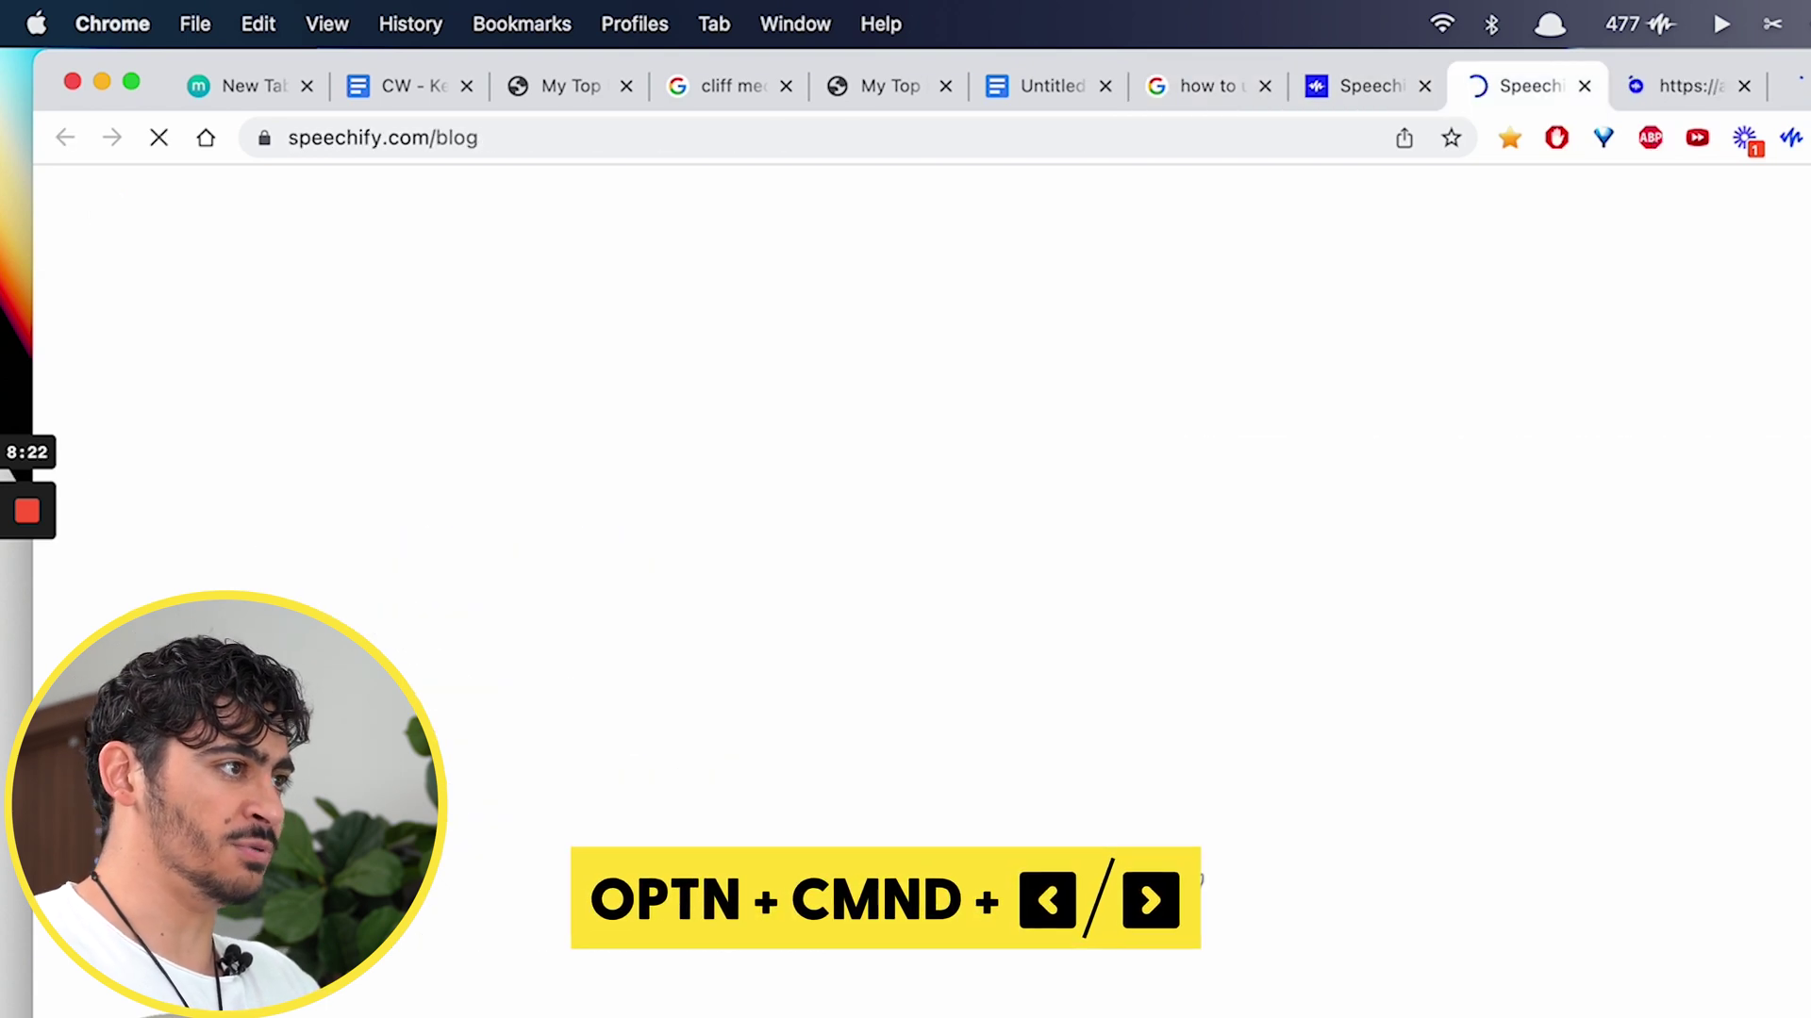
key("alt+super+Right")
key("alt+super+Right")
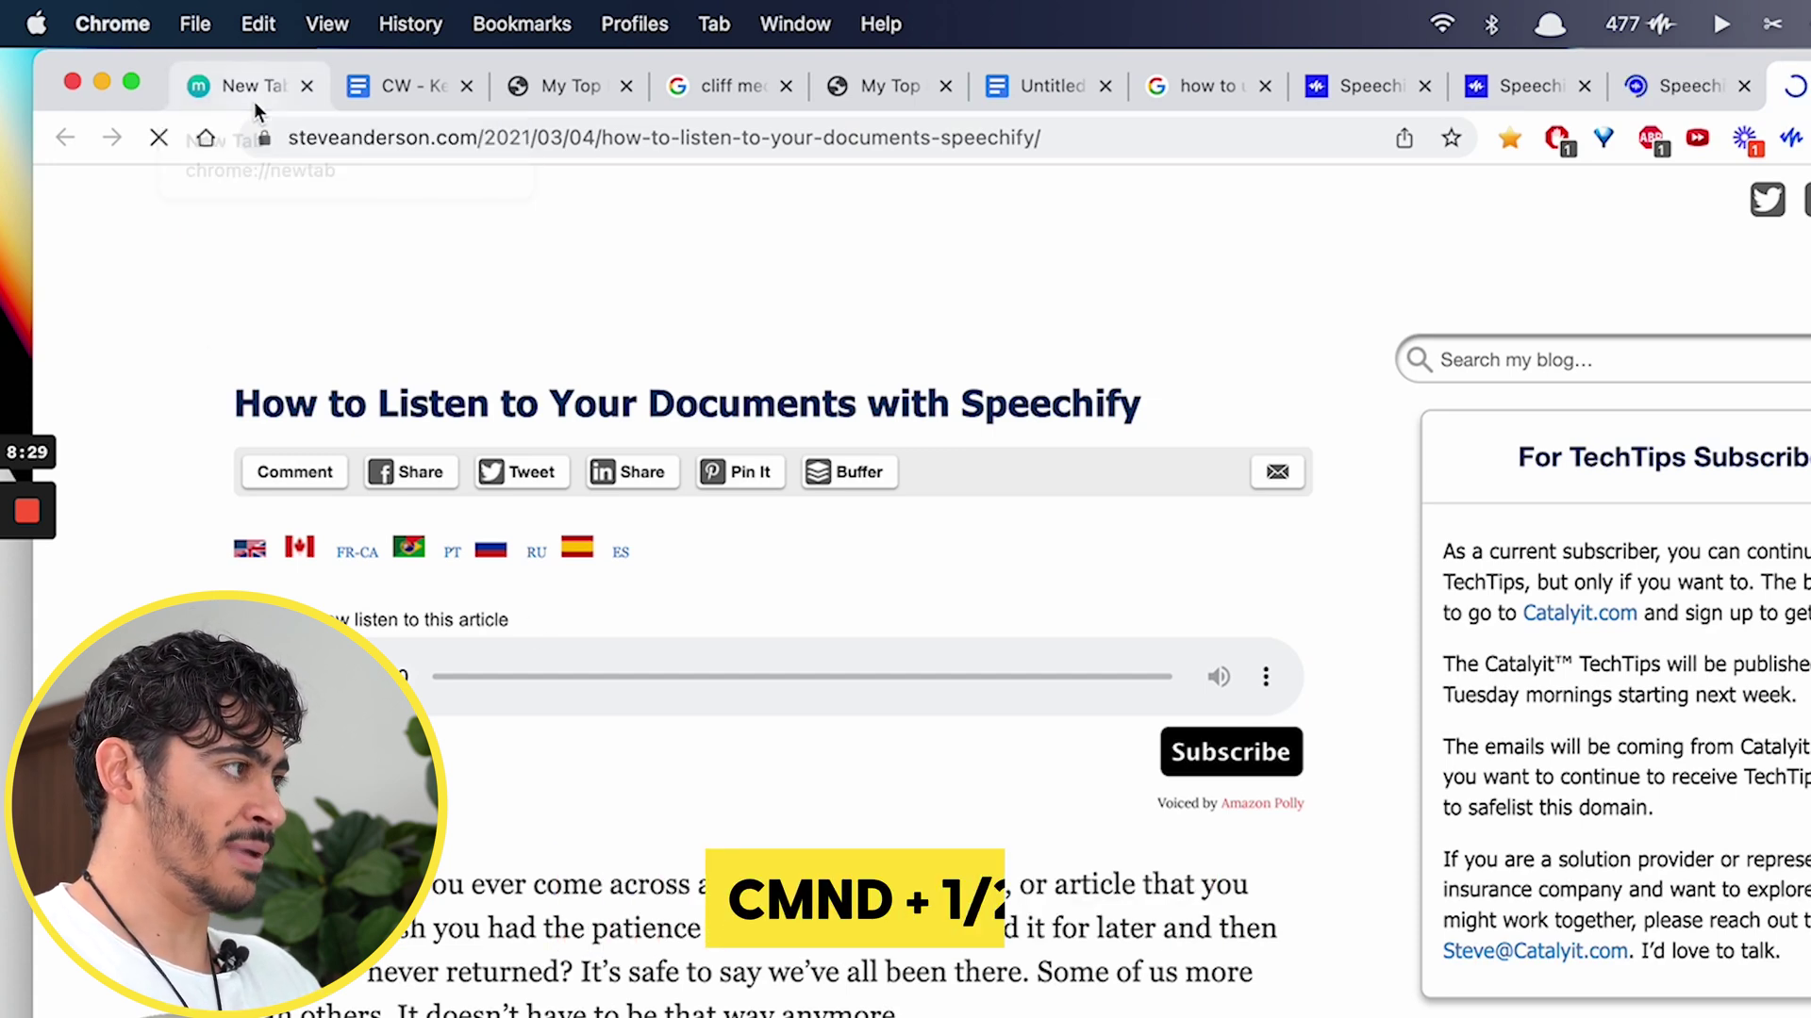
Step: Jump between tabs by position with Cmd+1, Cmd+2, Cmd+3 and Cmd+9
key("super+1")
key("super+2")
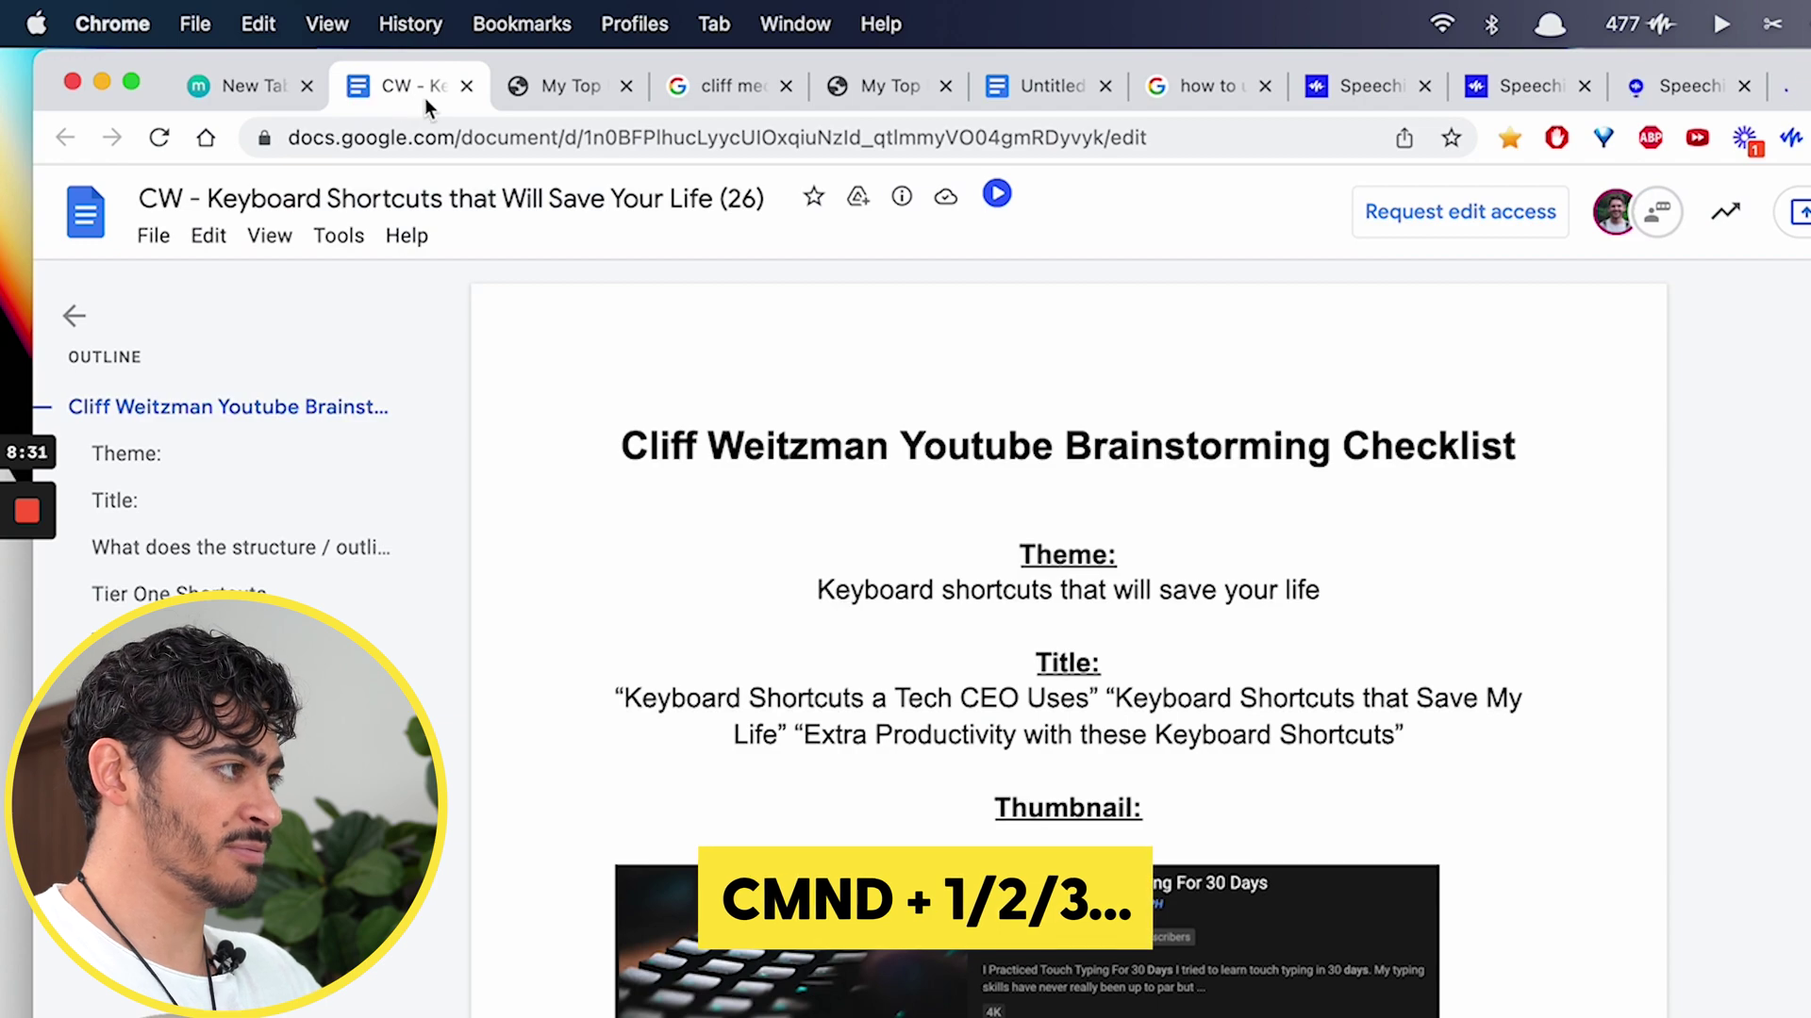
key("super+3")
key("super+9")
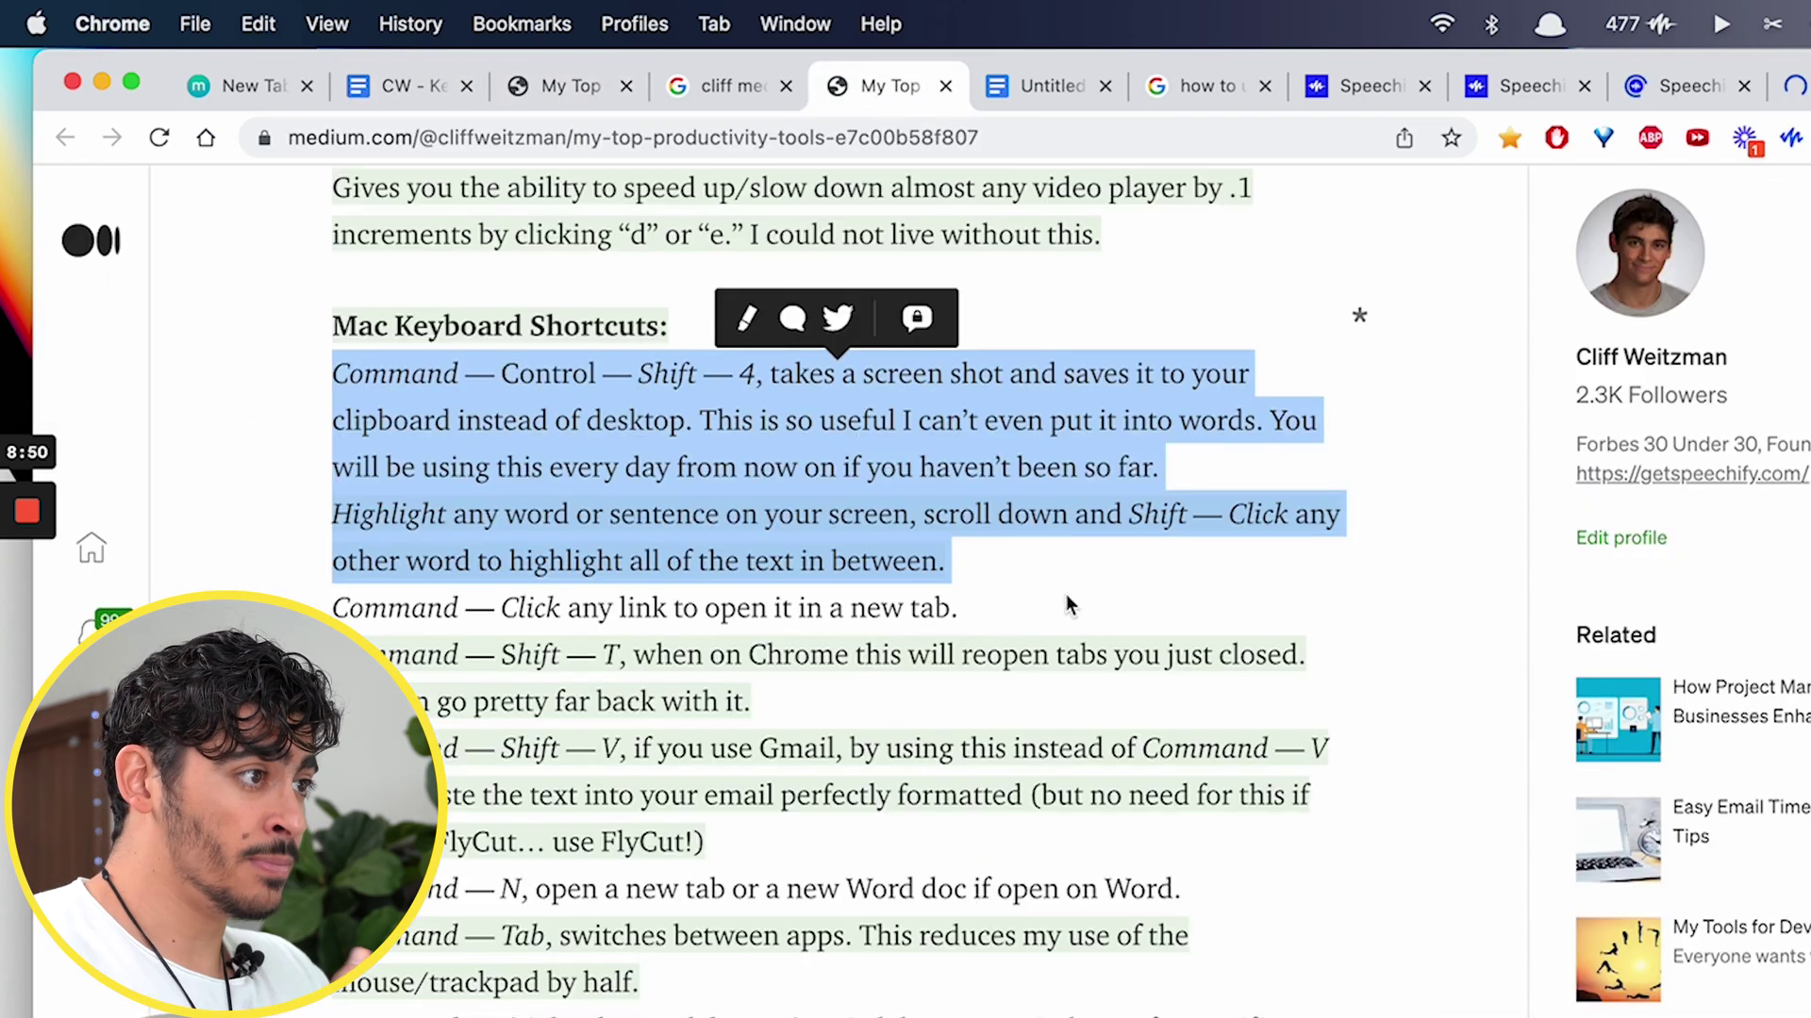
Step: Open a new tab, then close the Speechify blog tab and reopen it with Cmd+Shift+T
key("super+t")
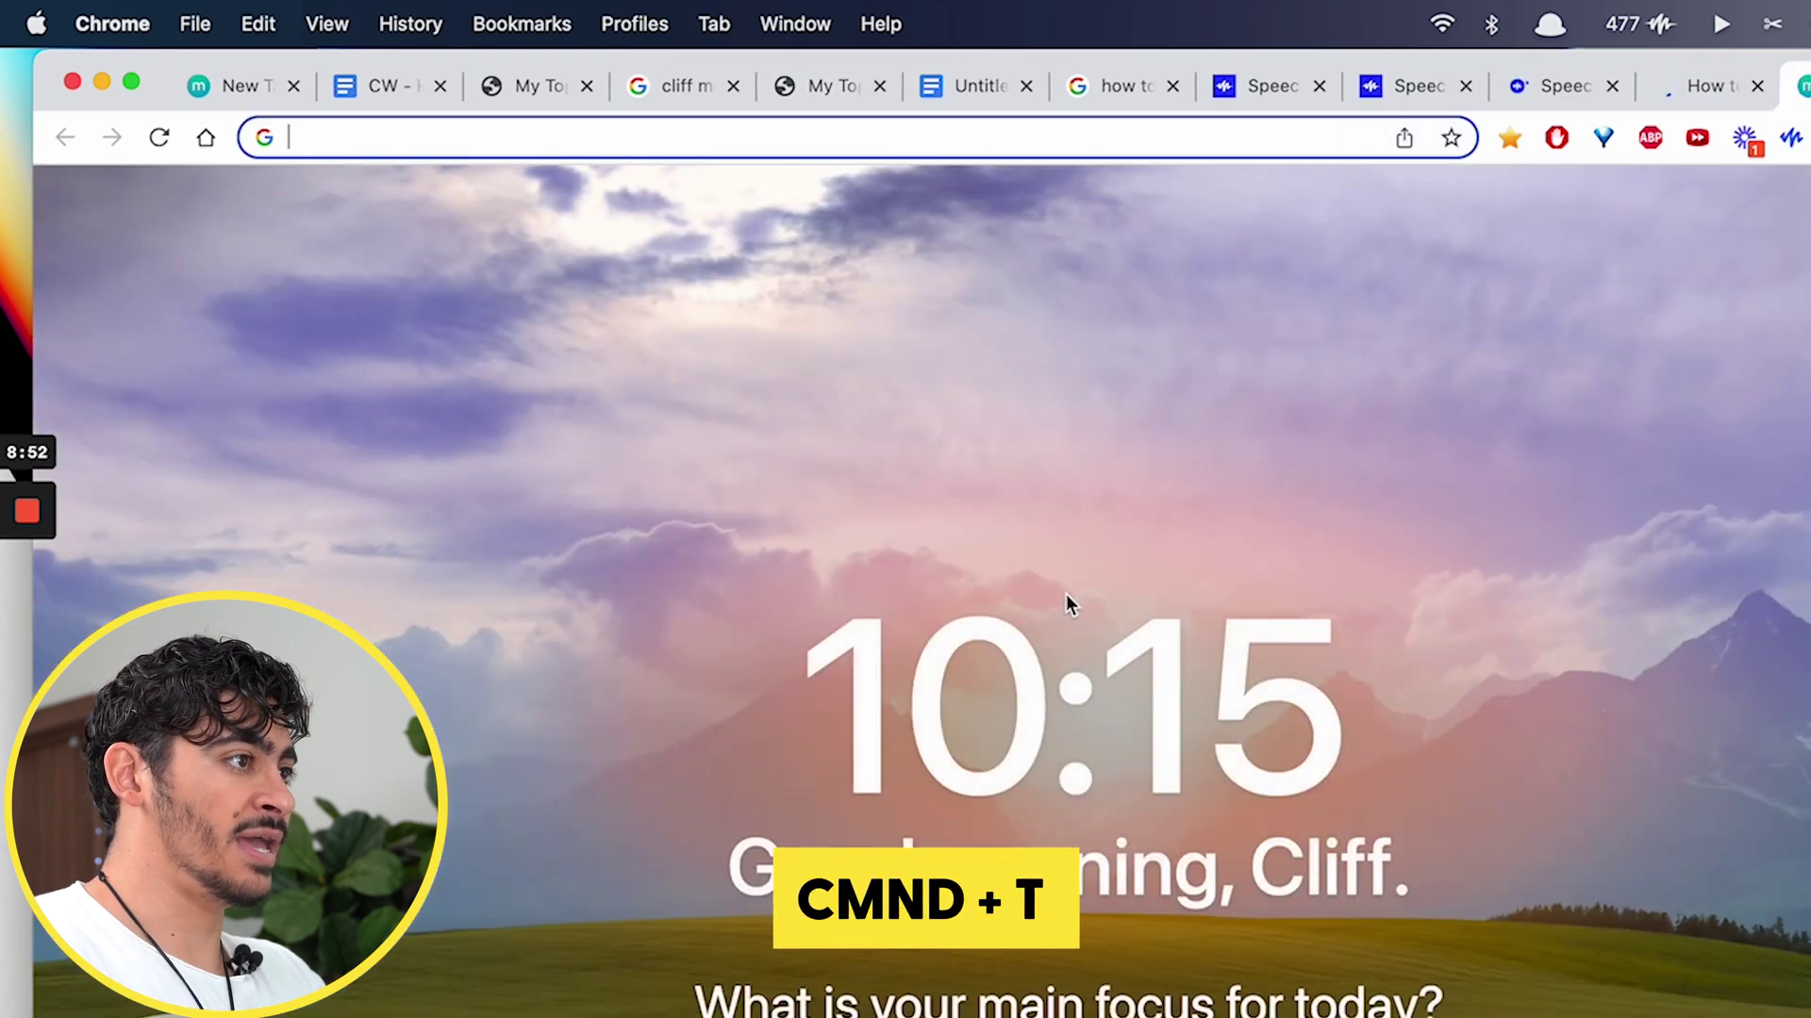
left_click(1406, 106)
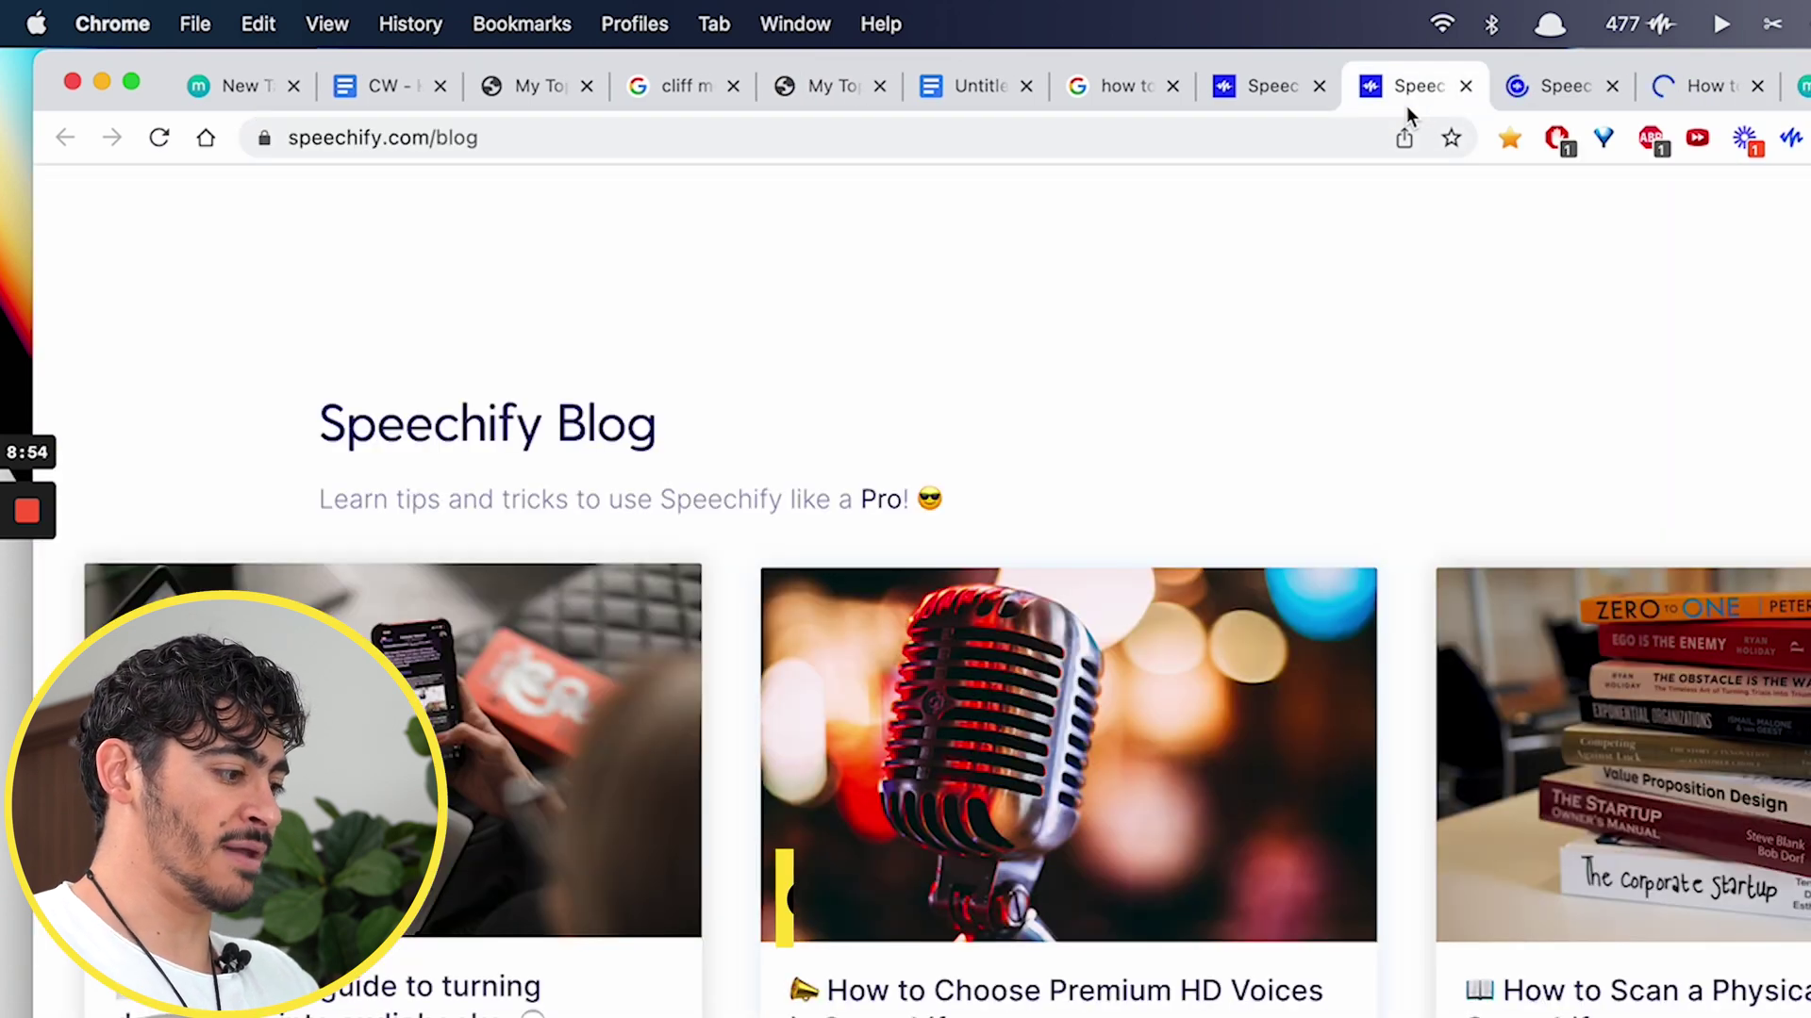
key("super+w")
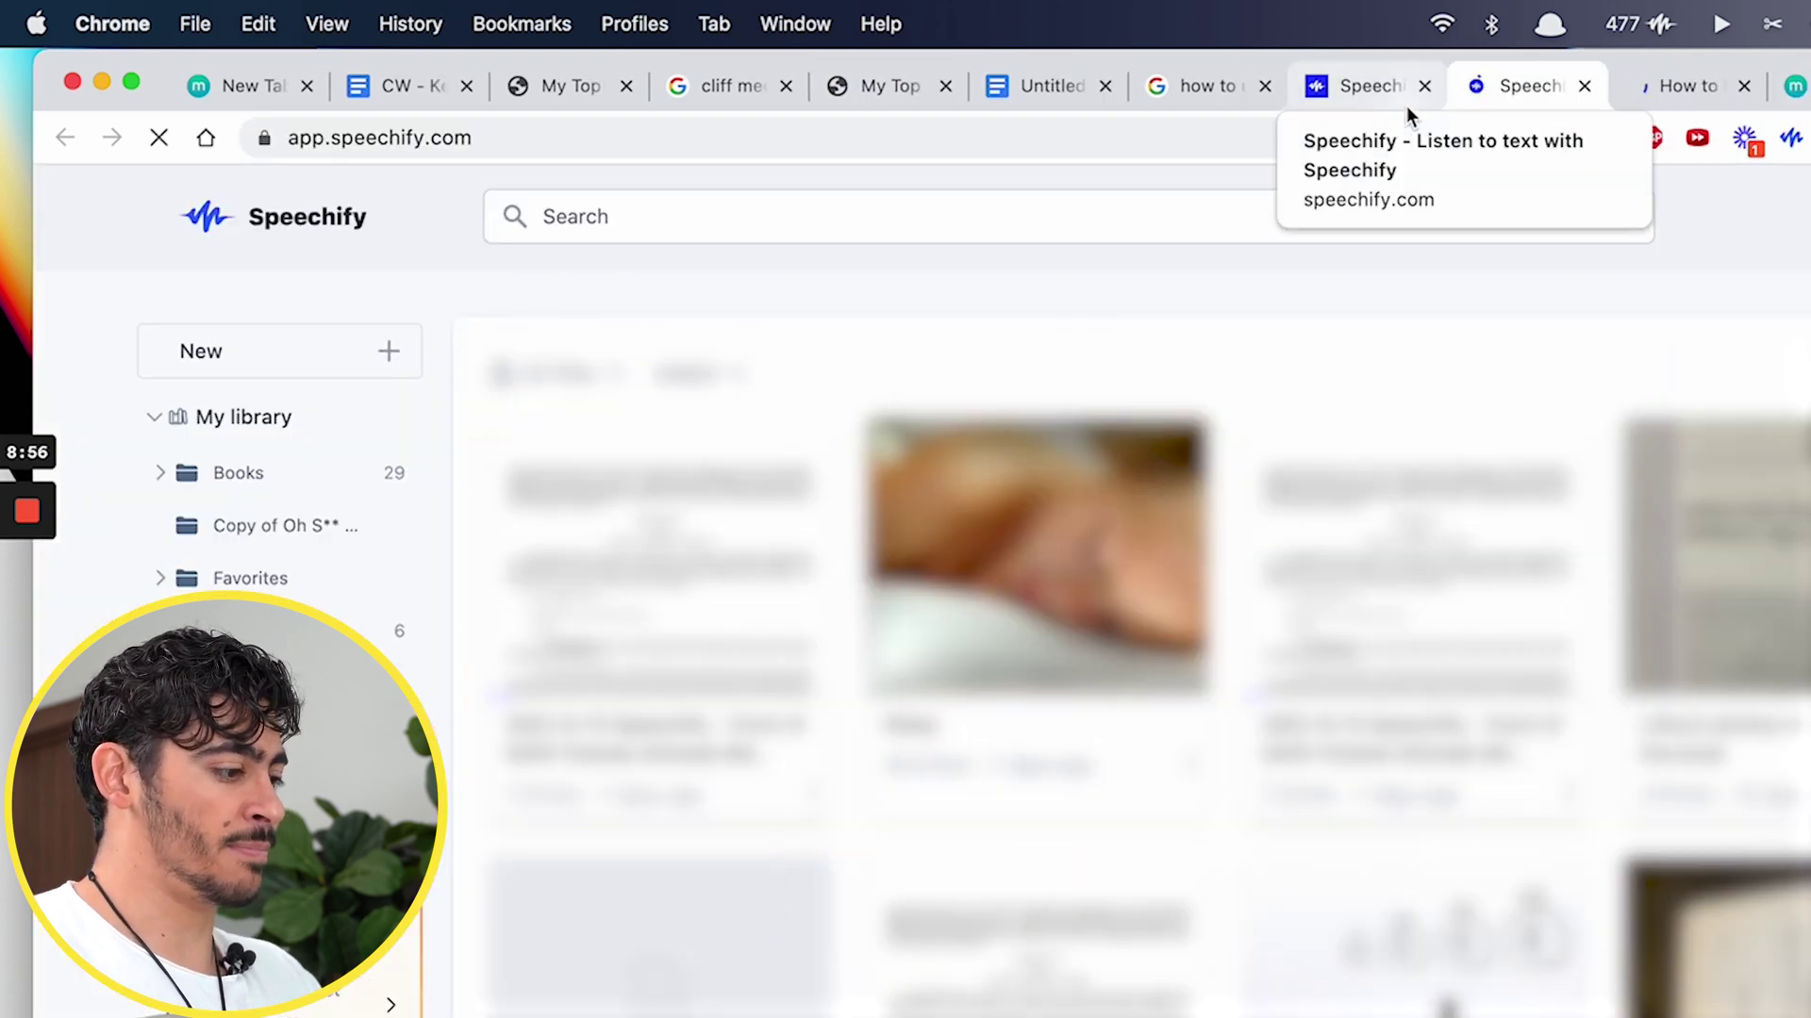
key("super+shift+t")
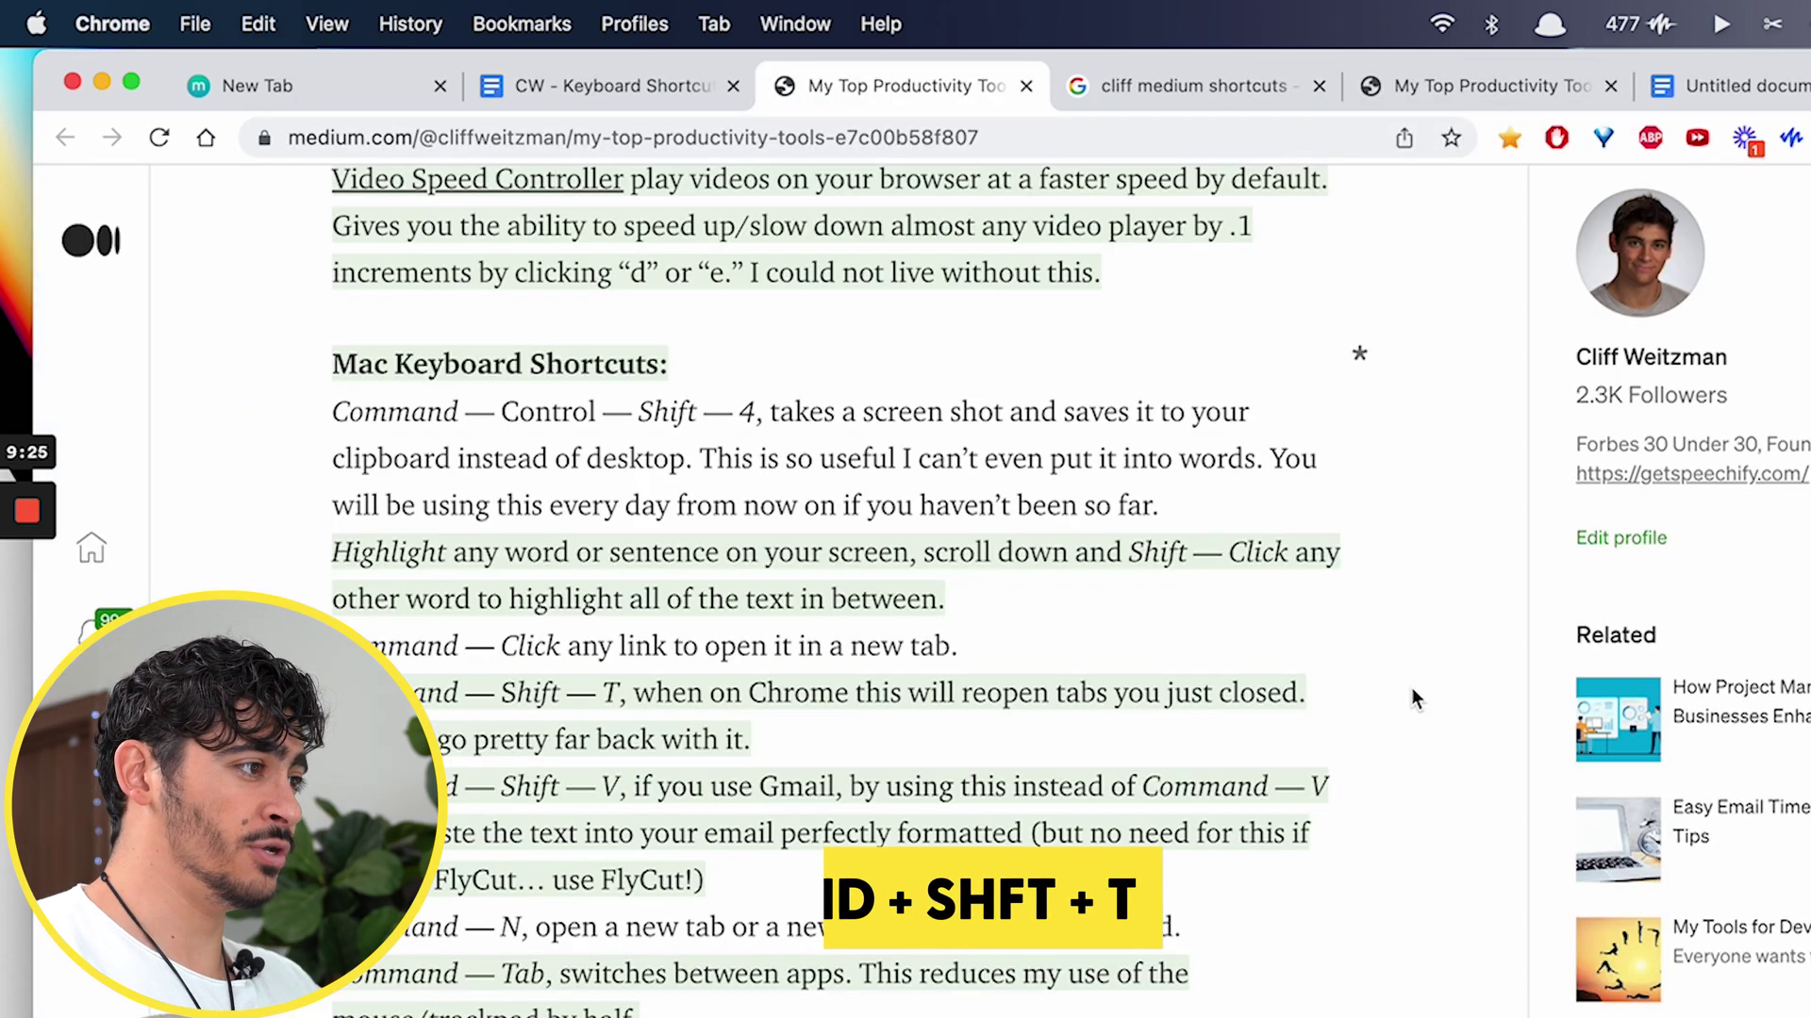
left_click(1007, 137)
left_click(1475, 600)
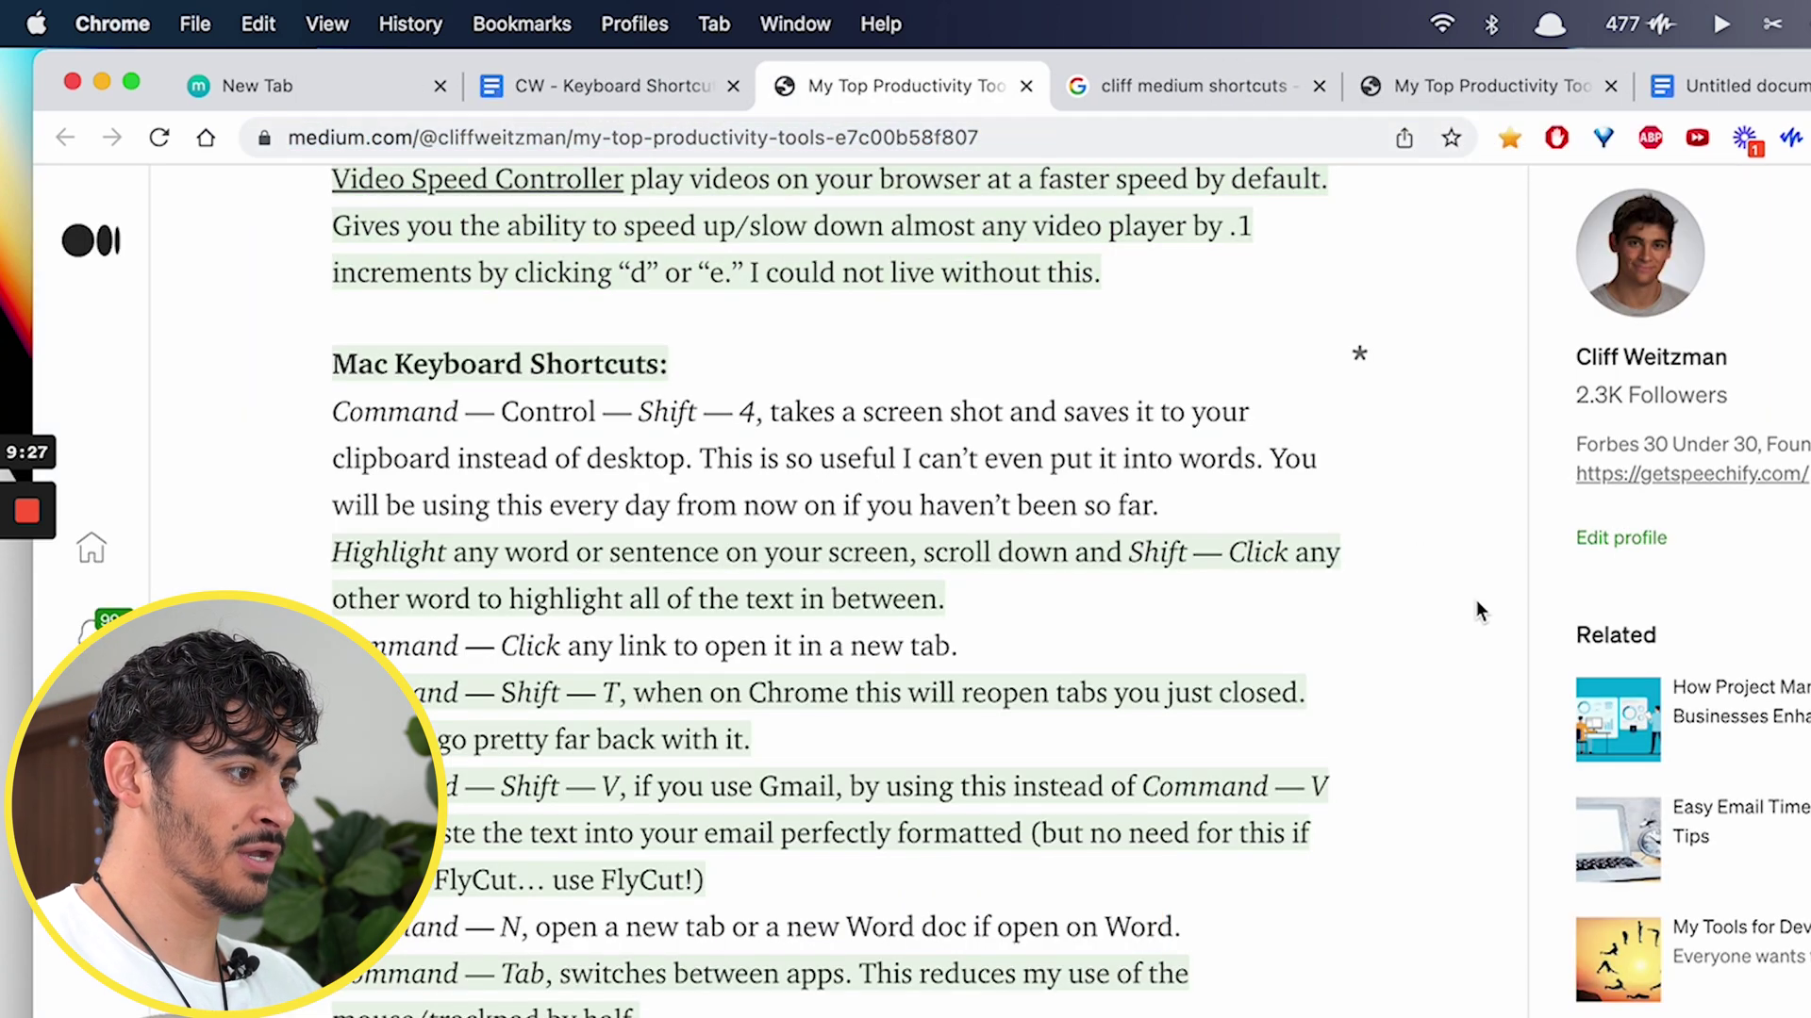
key("super+l")
type("my")
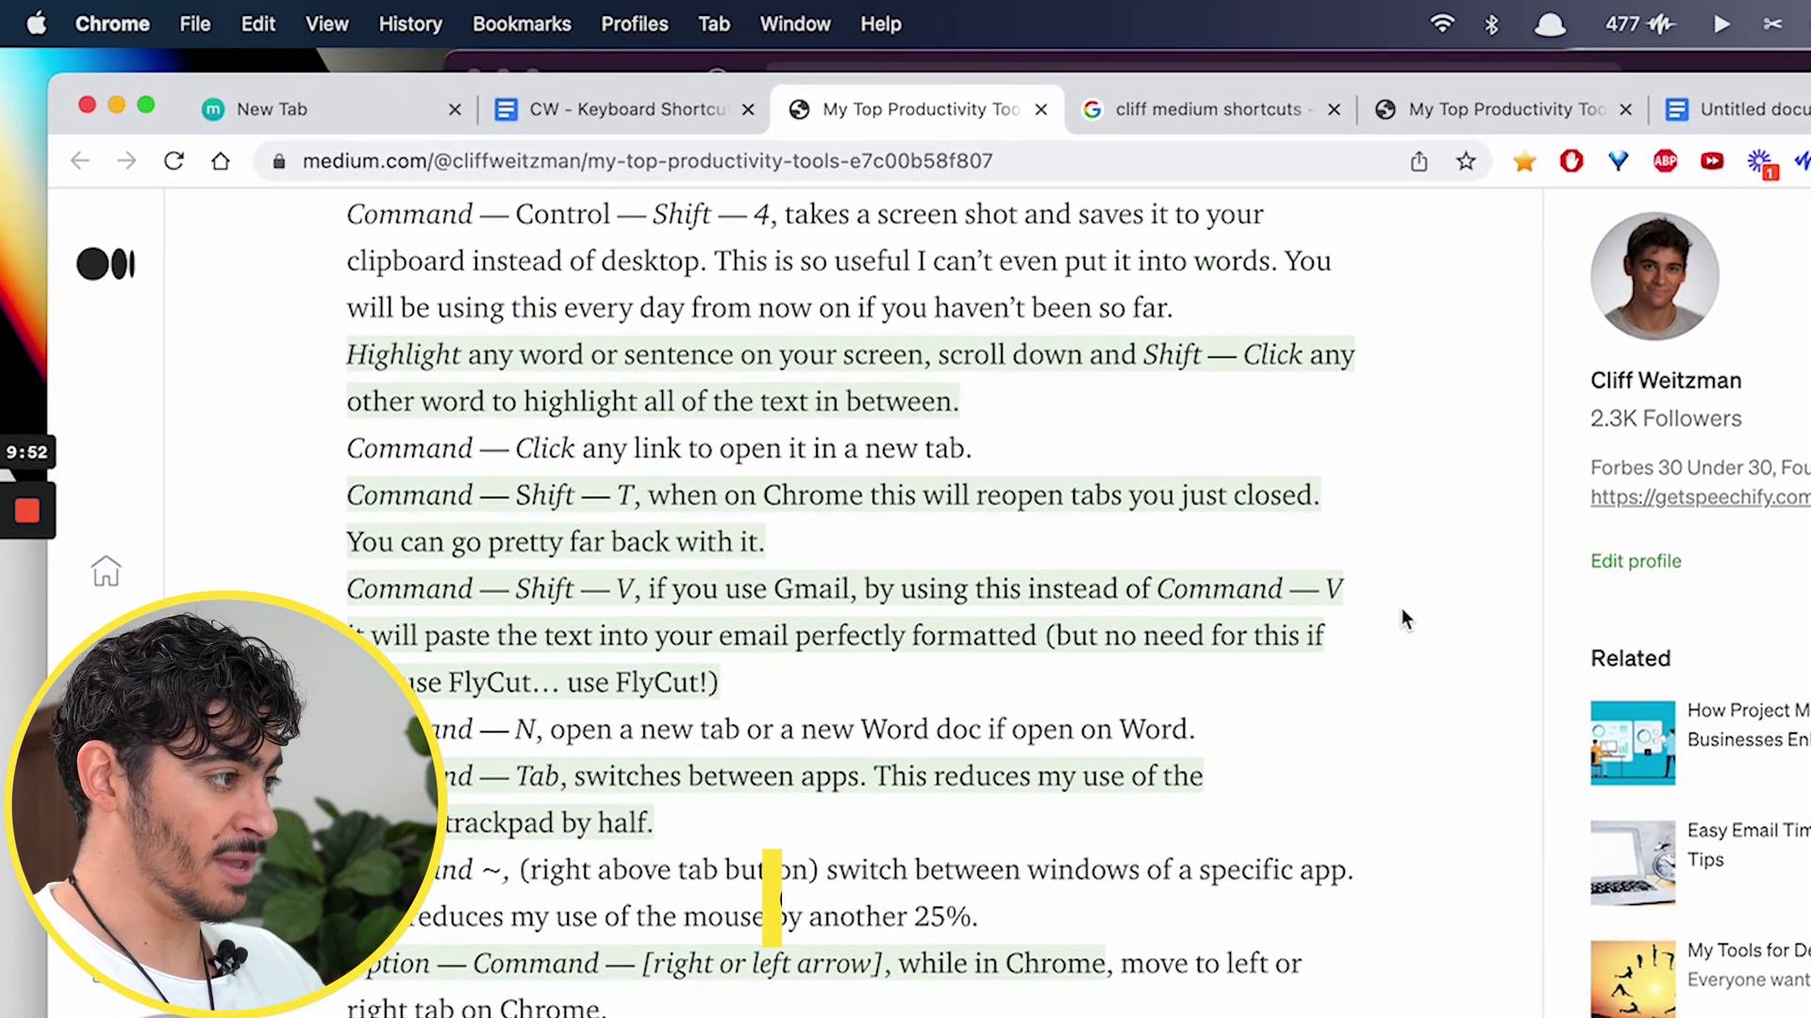
Step: Cycle through Slack, Chrome and Finder with the Cmd+Tab app switcher, ending on Finder
key("super+Tab")
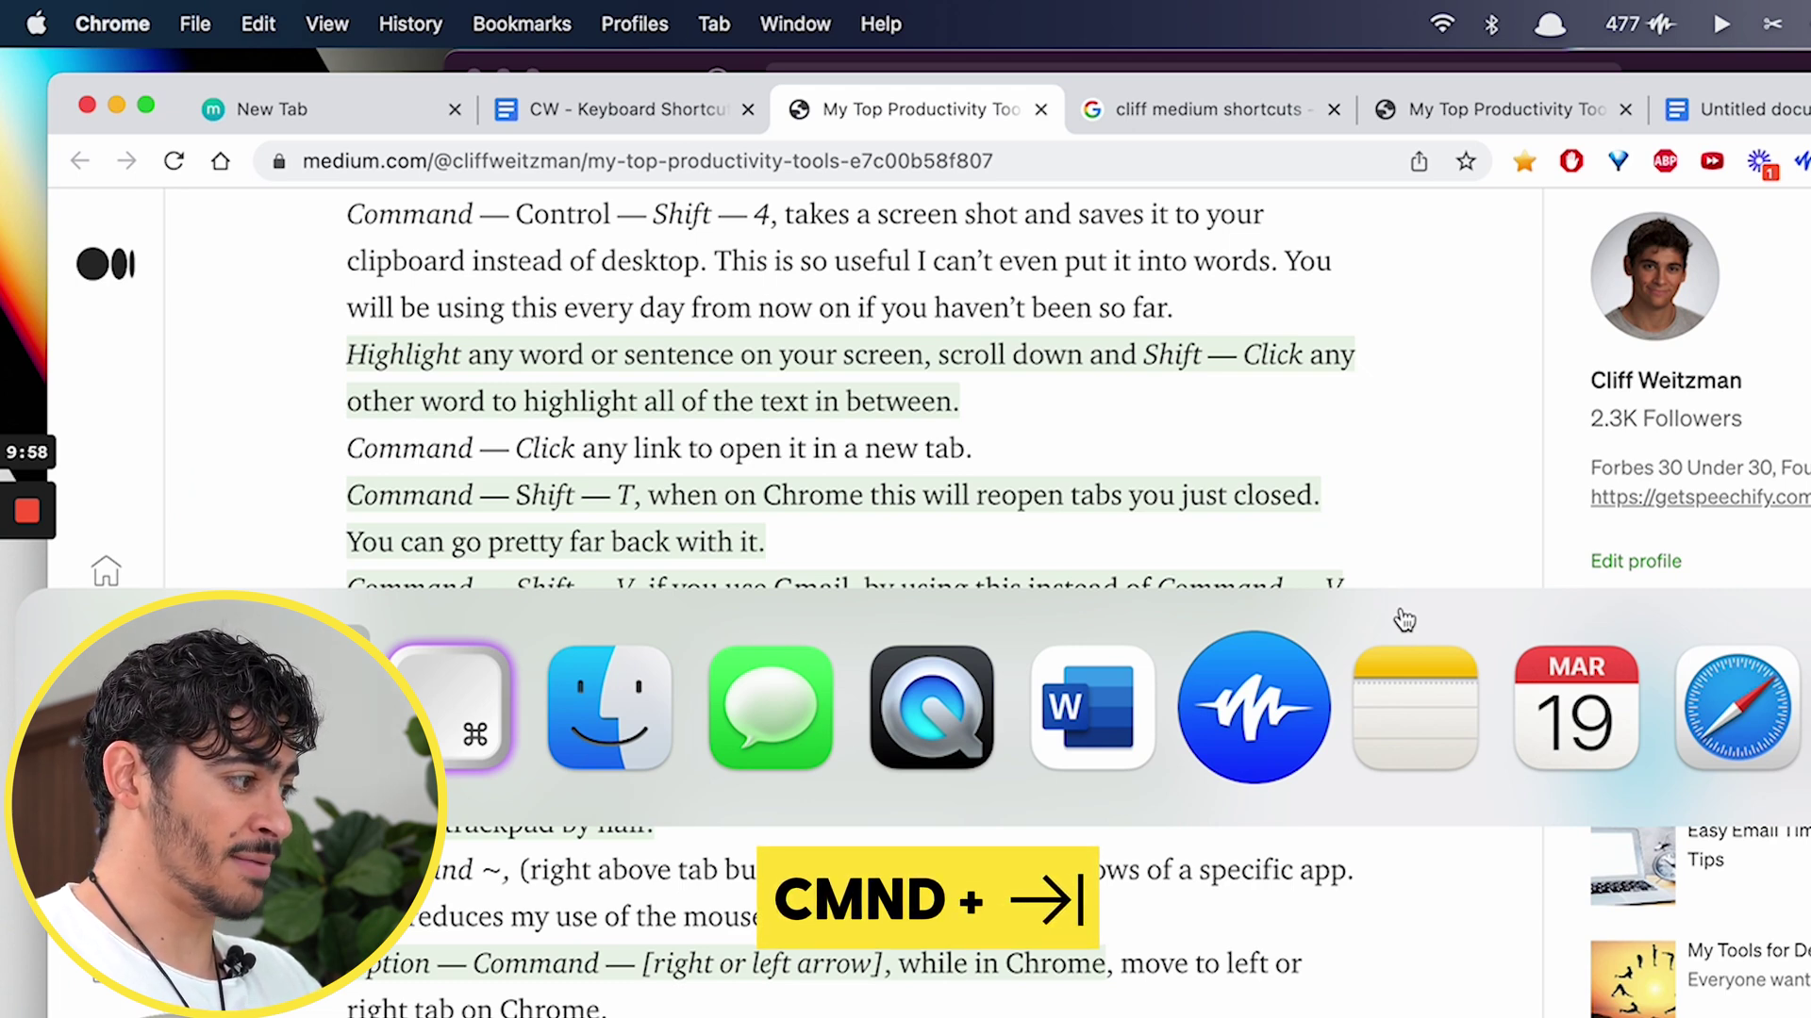
key("super+Tab")
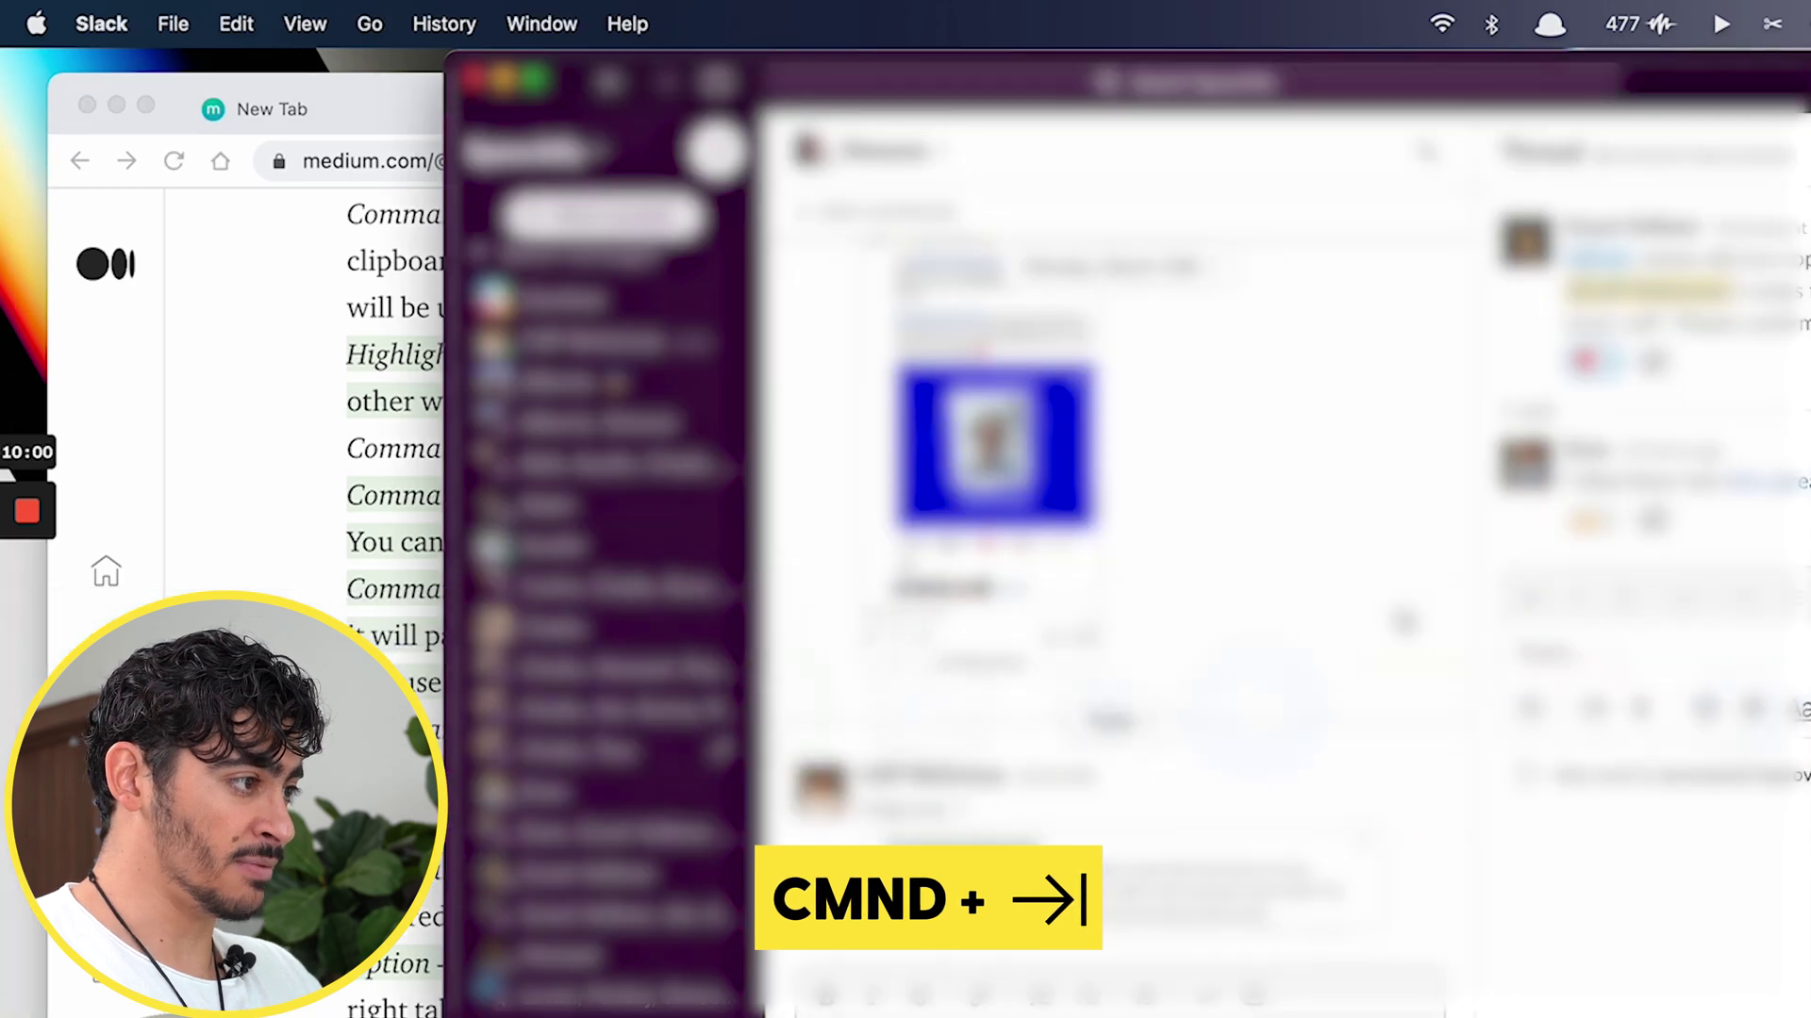
key("super+Tab")
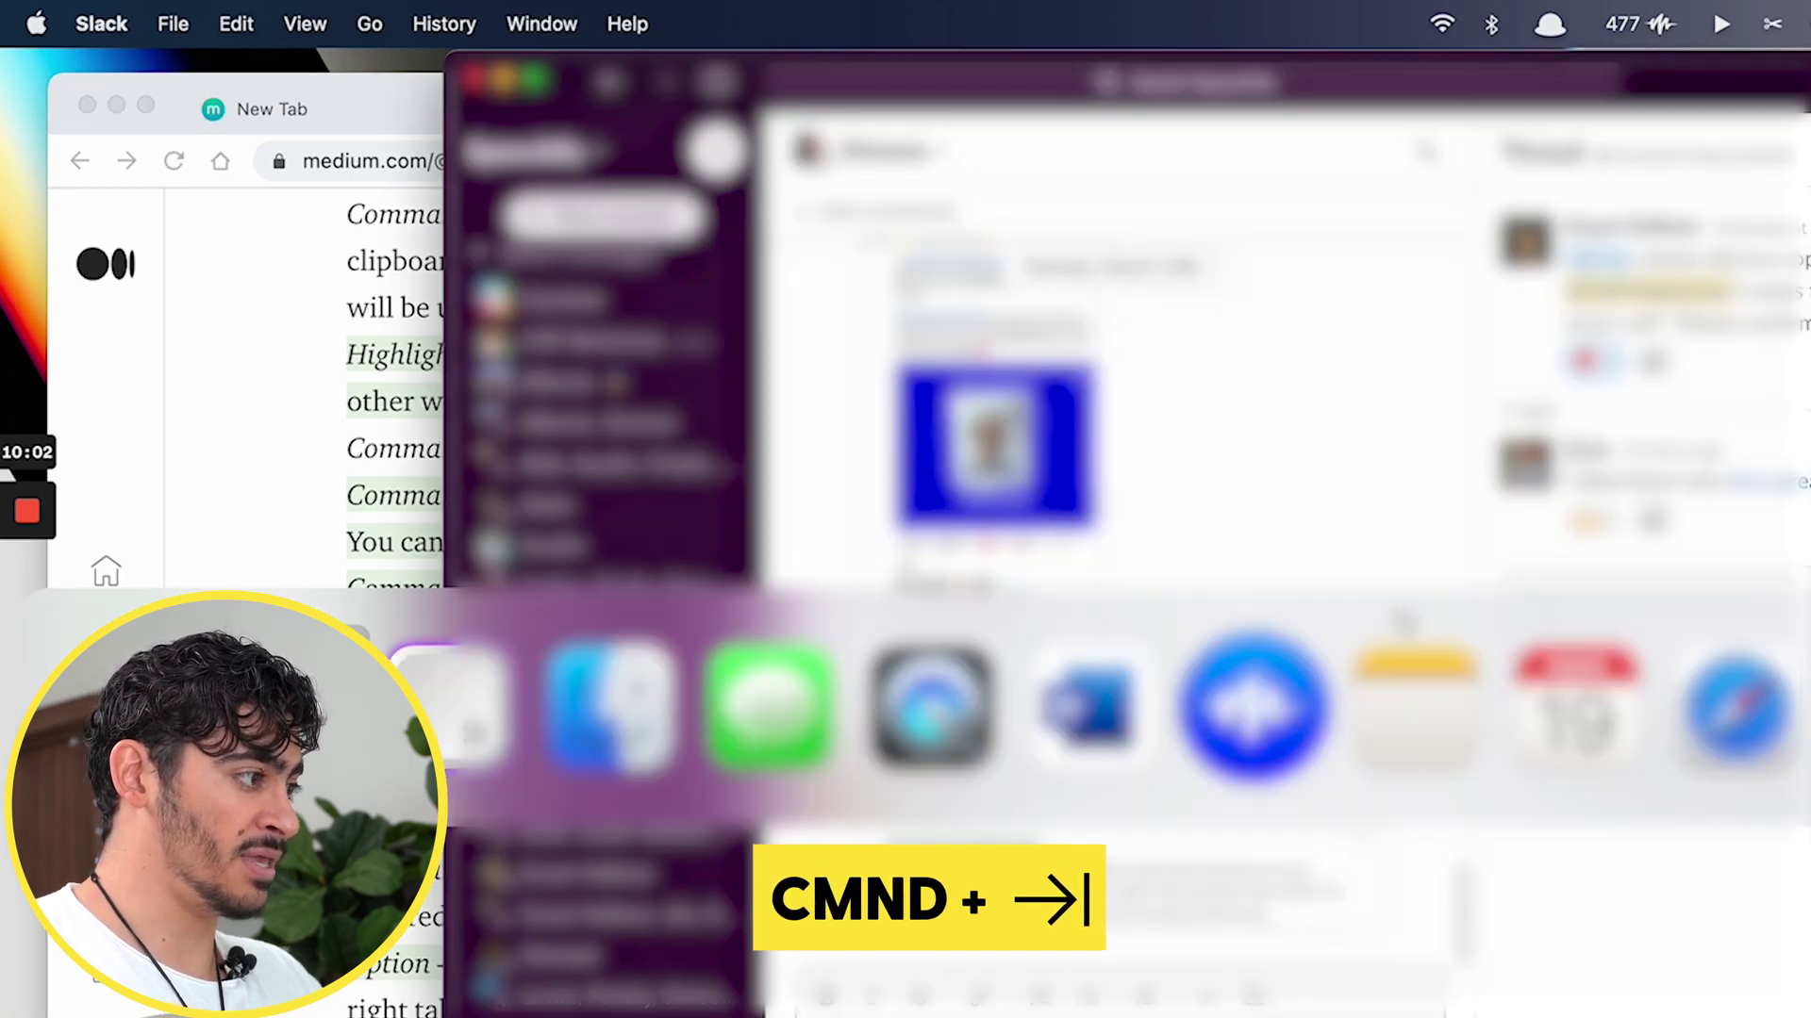
key("super+Tab")
key("Tab")
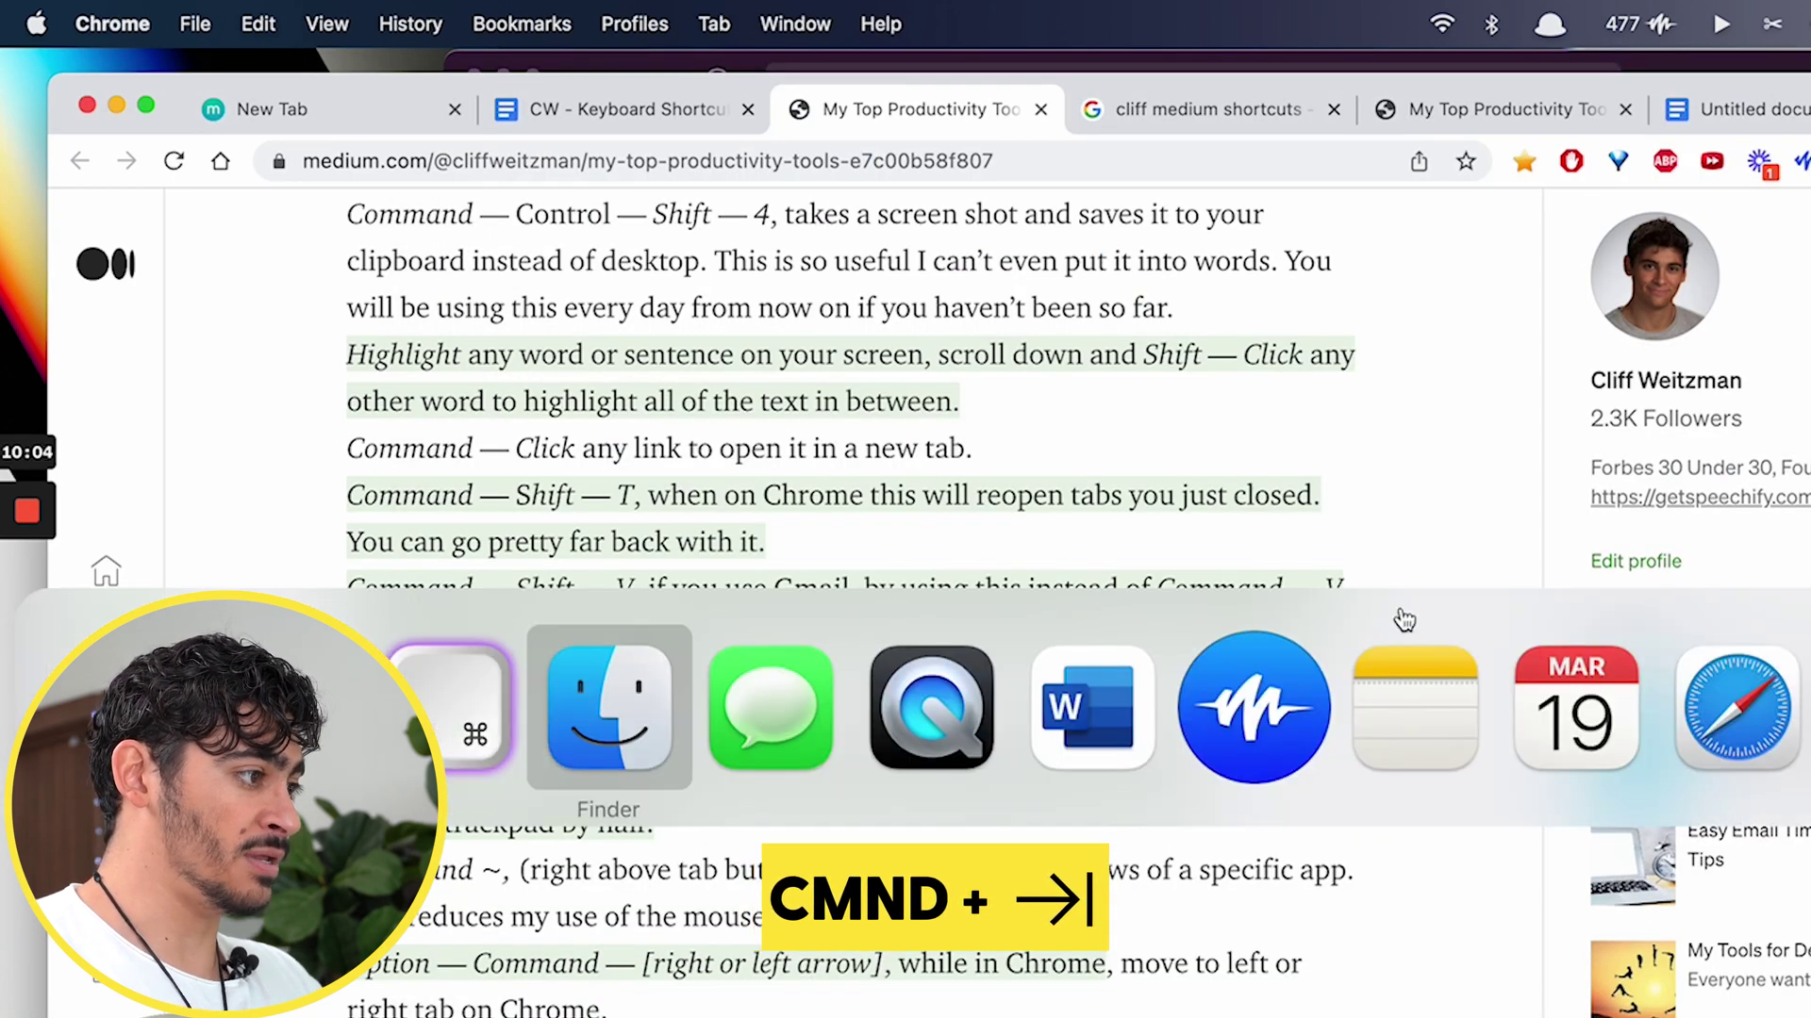
key("super+Tab")
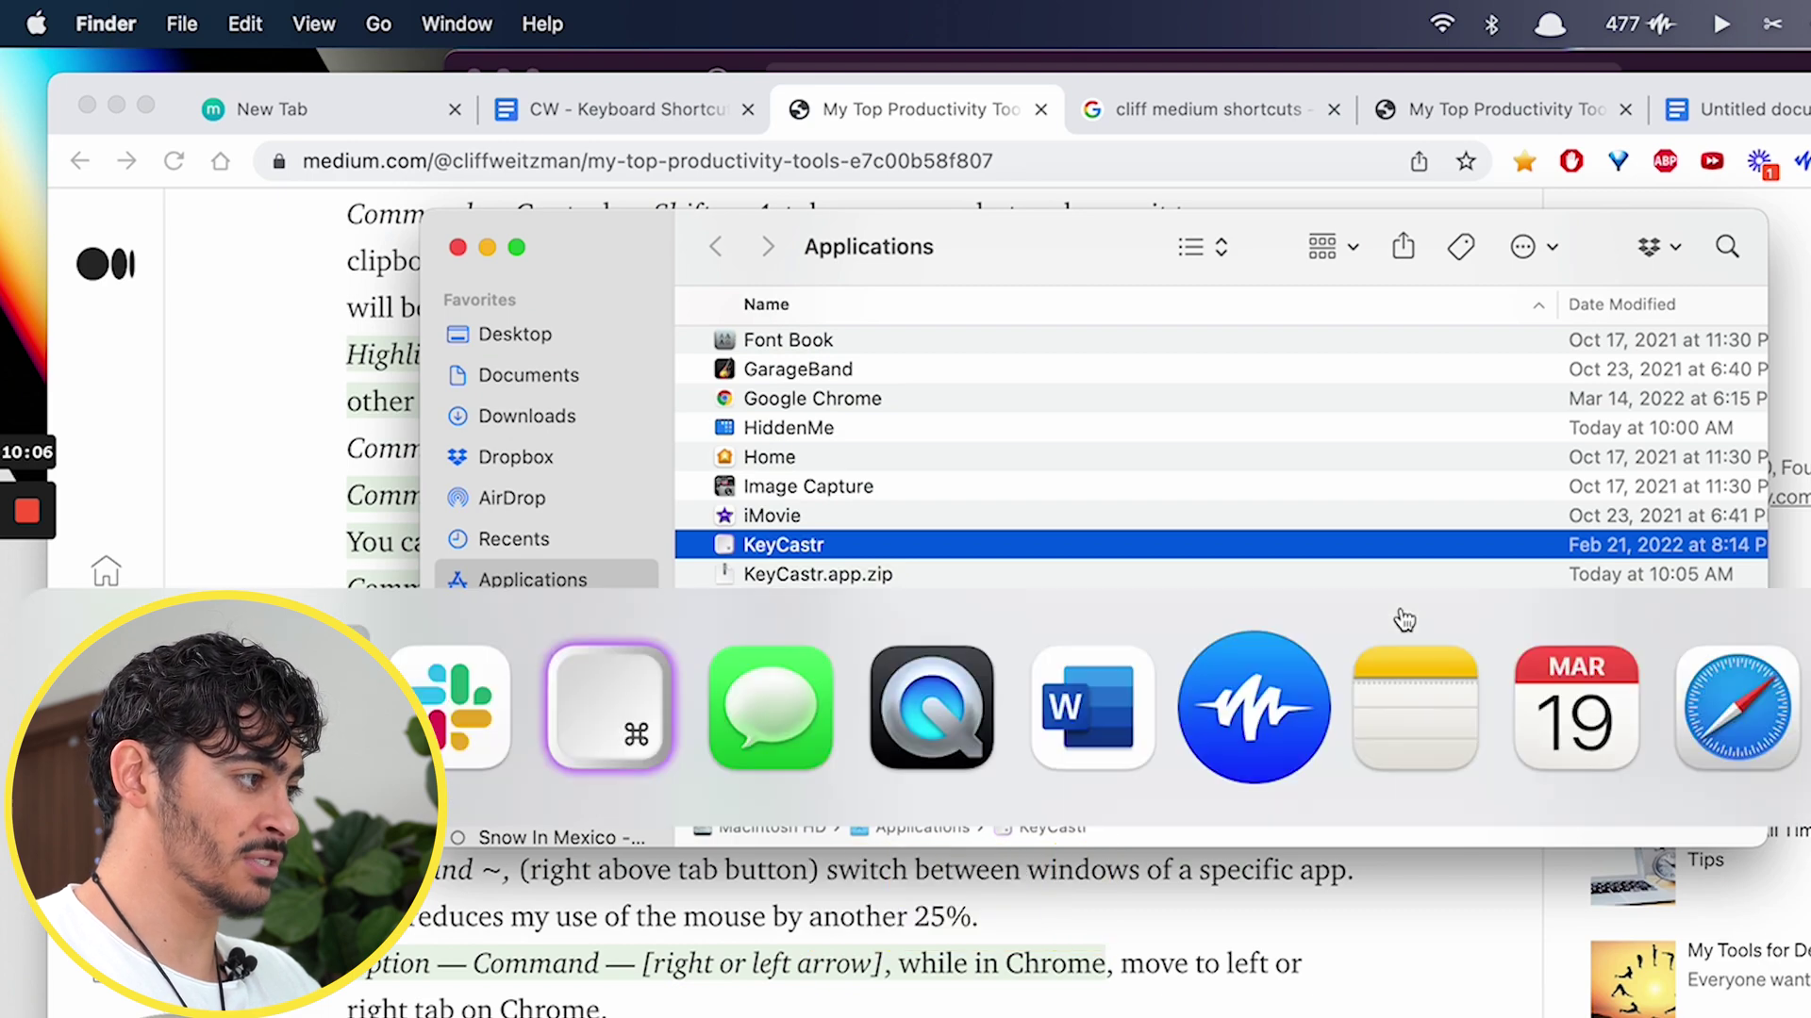
key("super+shift+Tab")
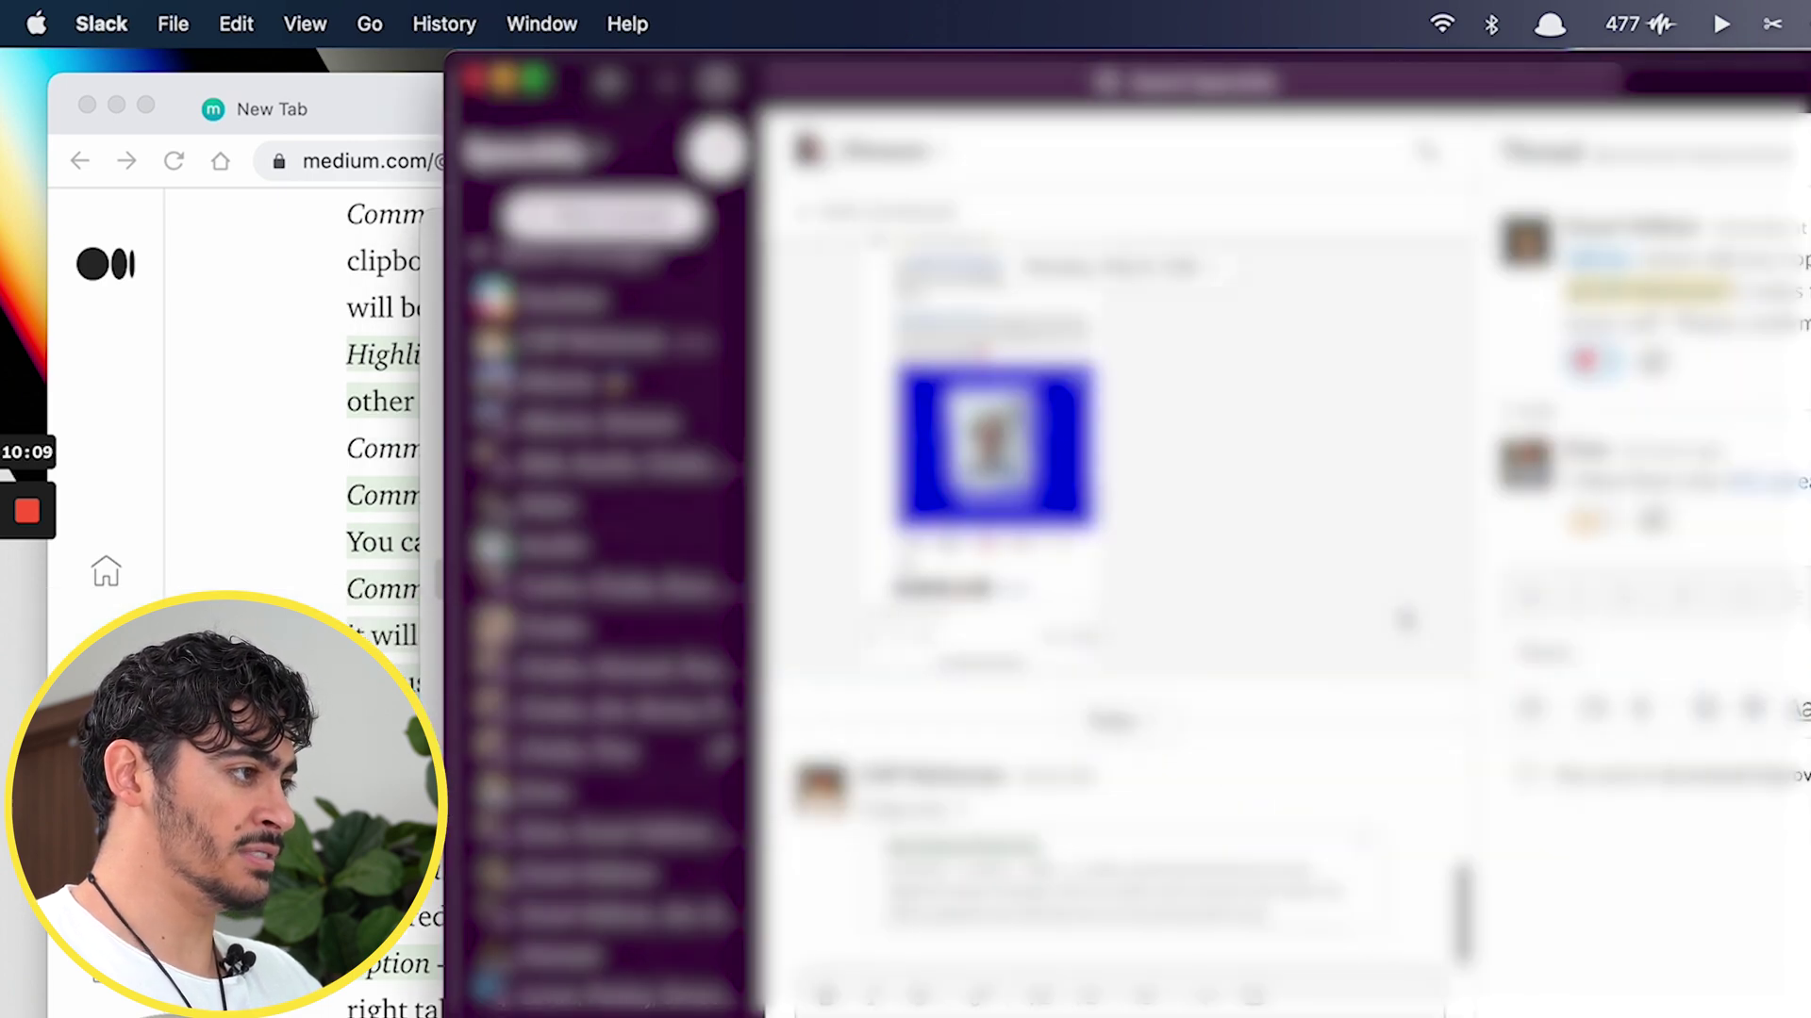
key("super+Tab")
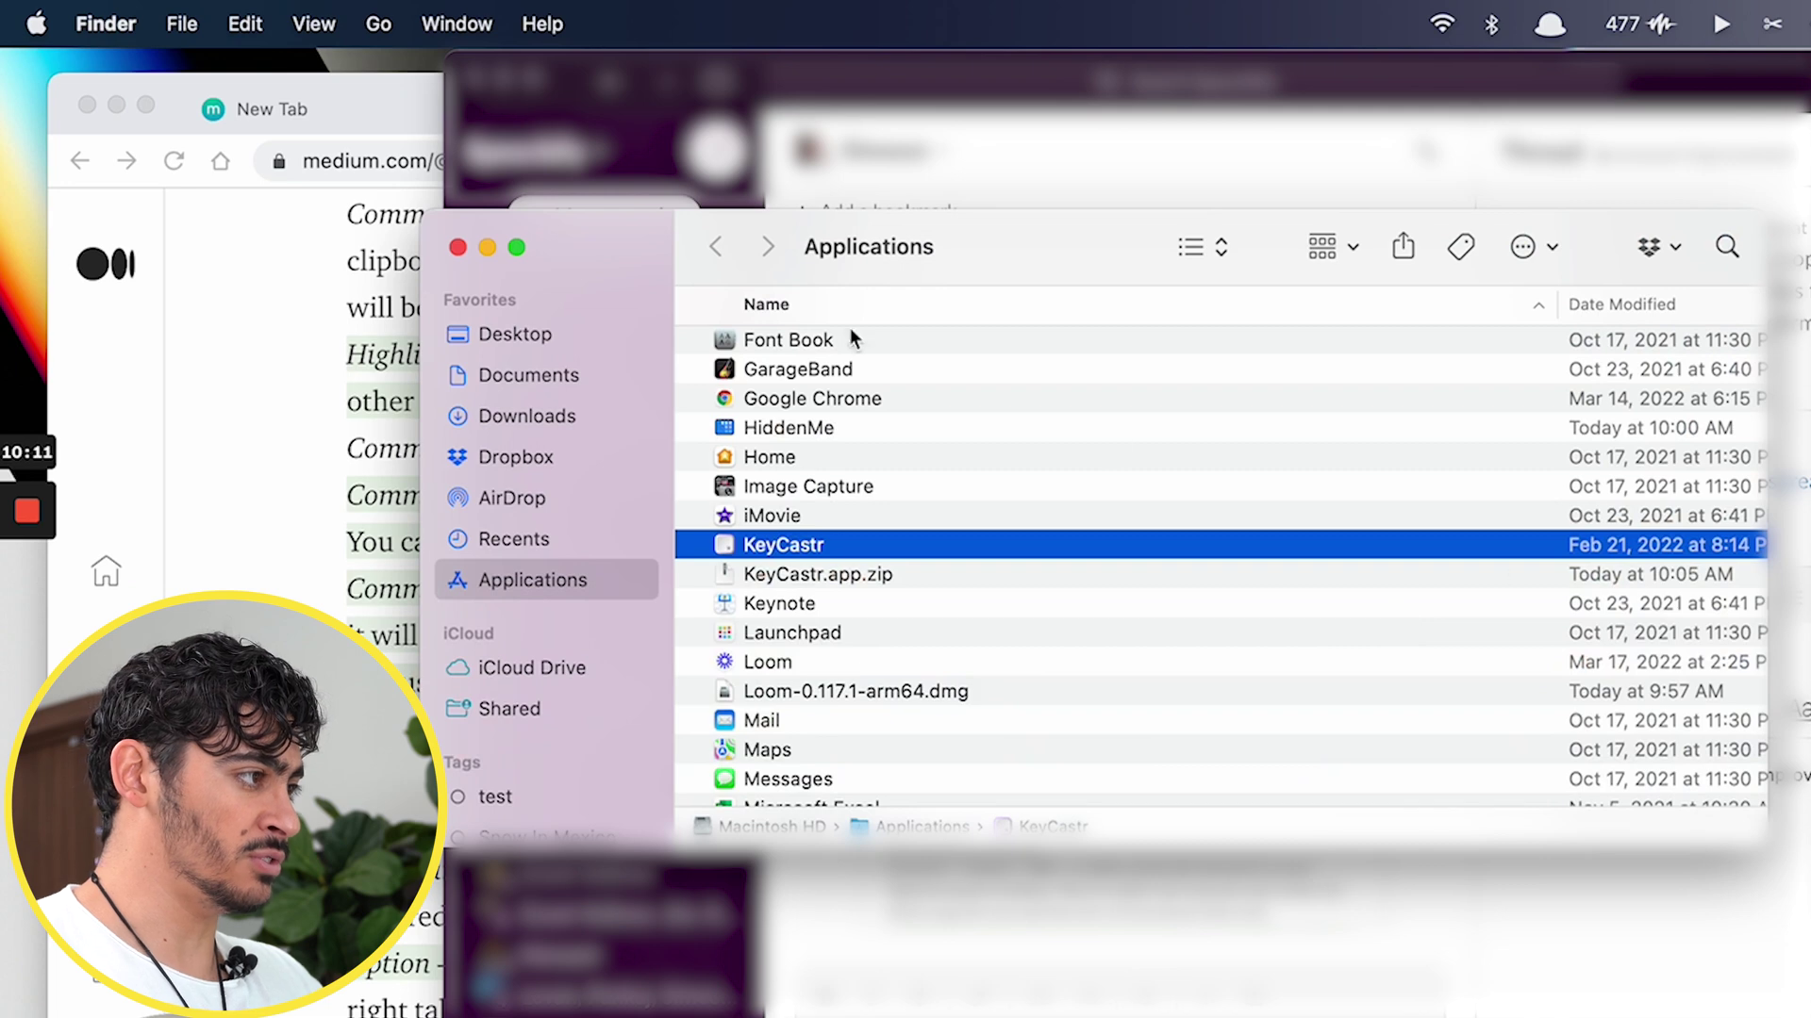
Step: Open extra Finder windows, cycle through them with Cmd+`, and close them with Cmd+W
key("super+n")
key("super+n")
key("super+n")
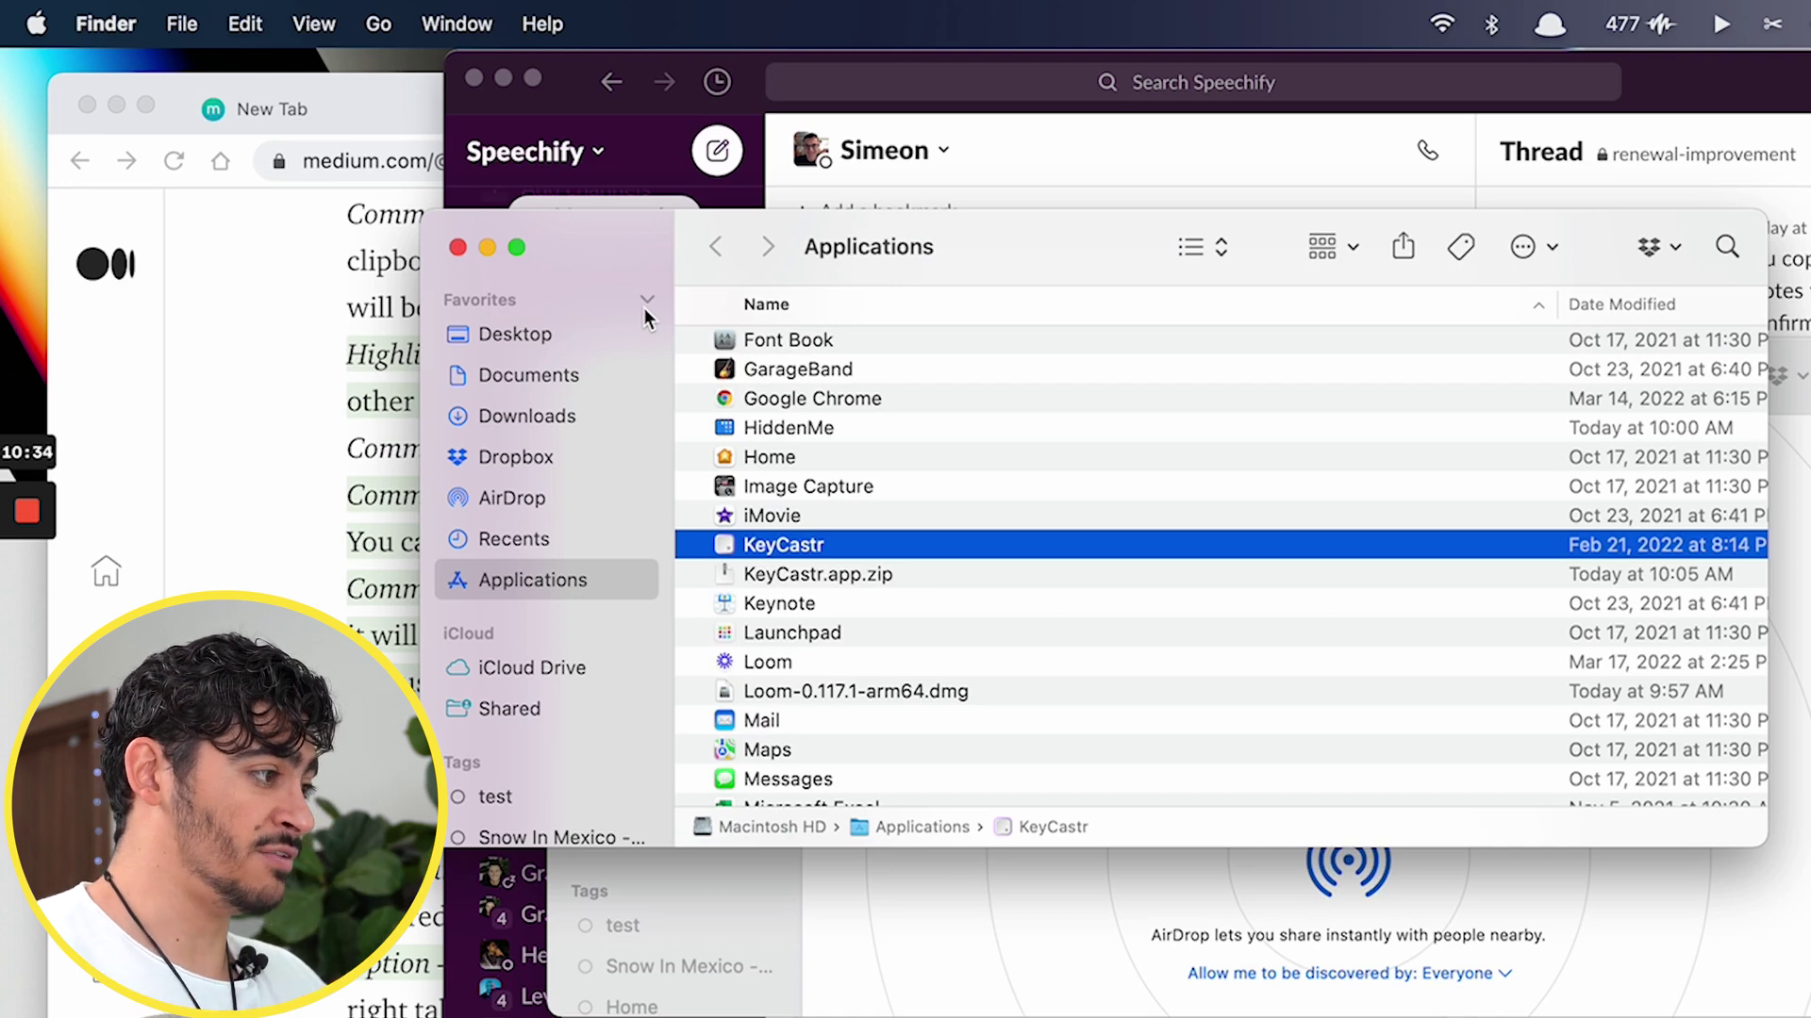
key("super+Tab")
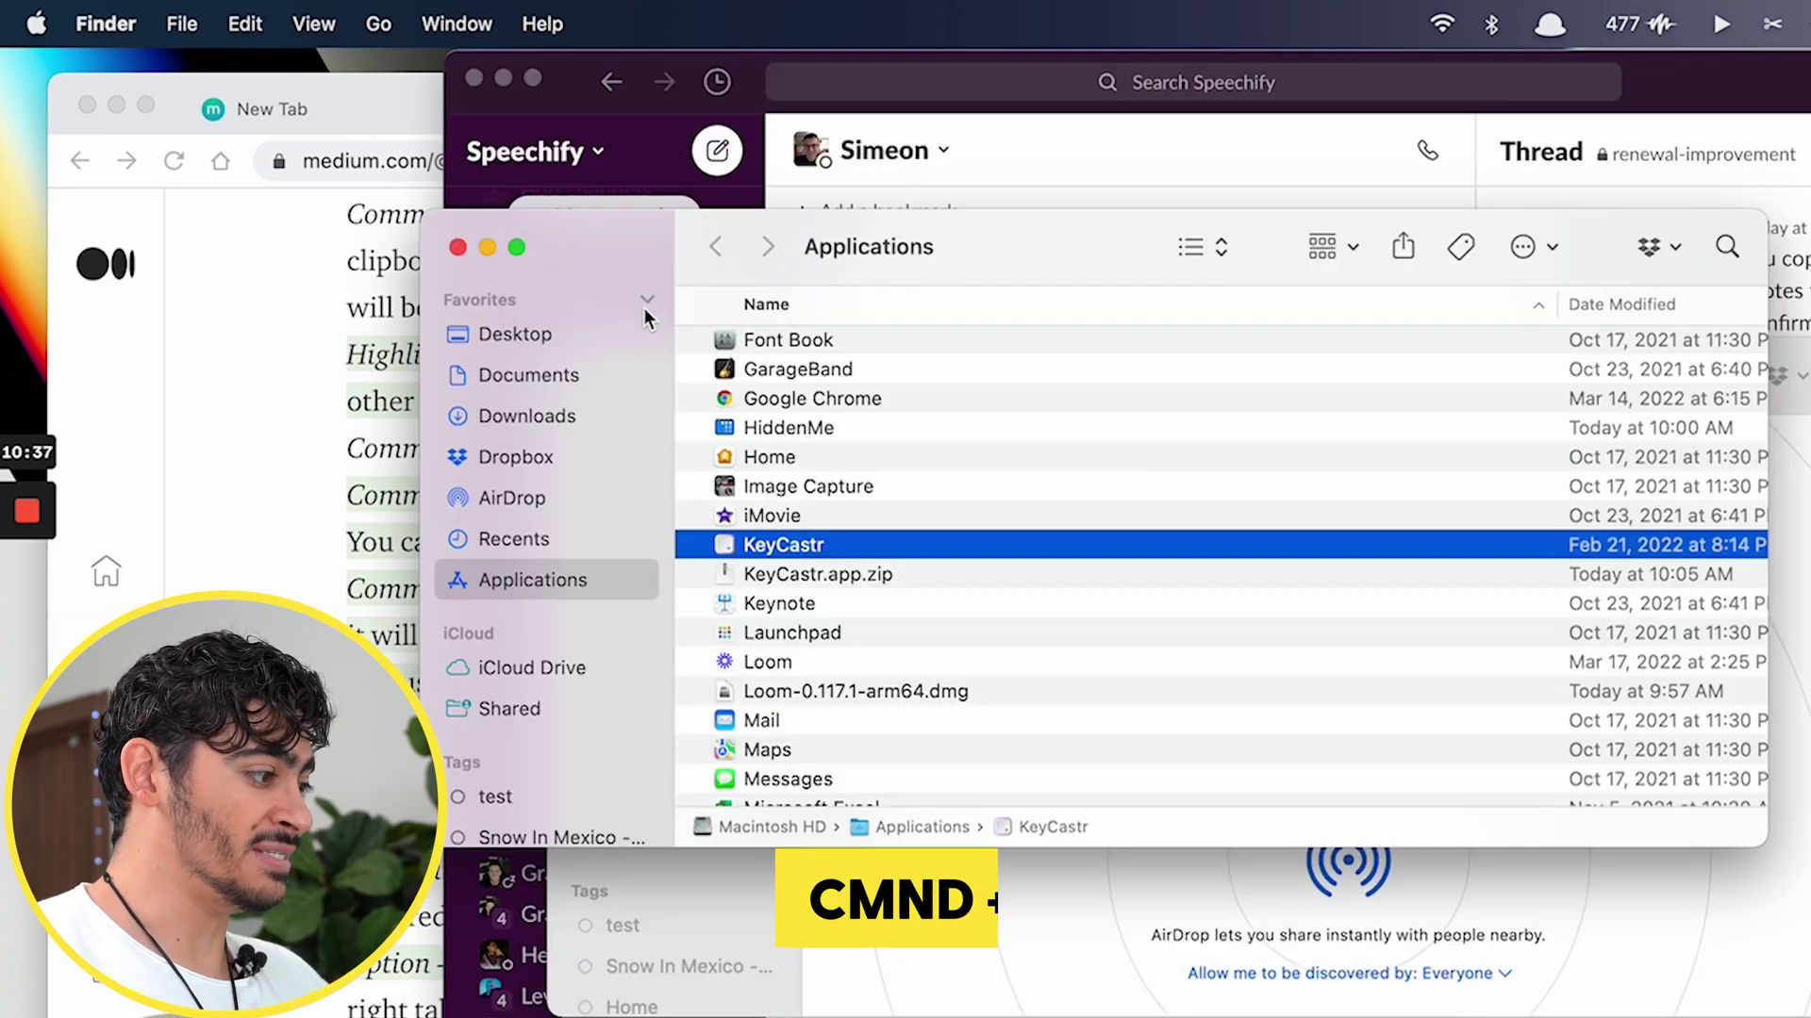
key("super+grave")
key("super+grave")
key("super+grave")
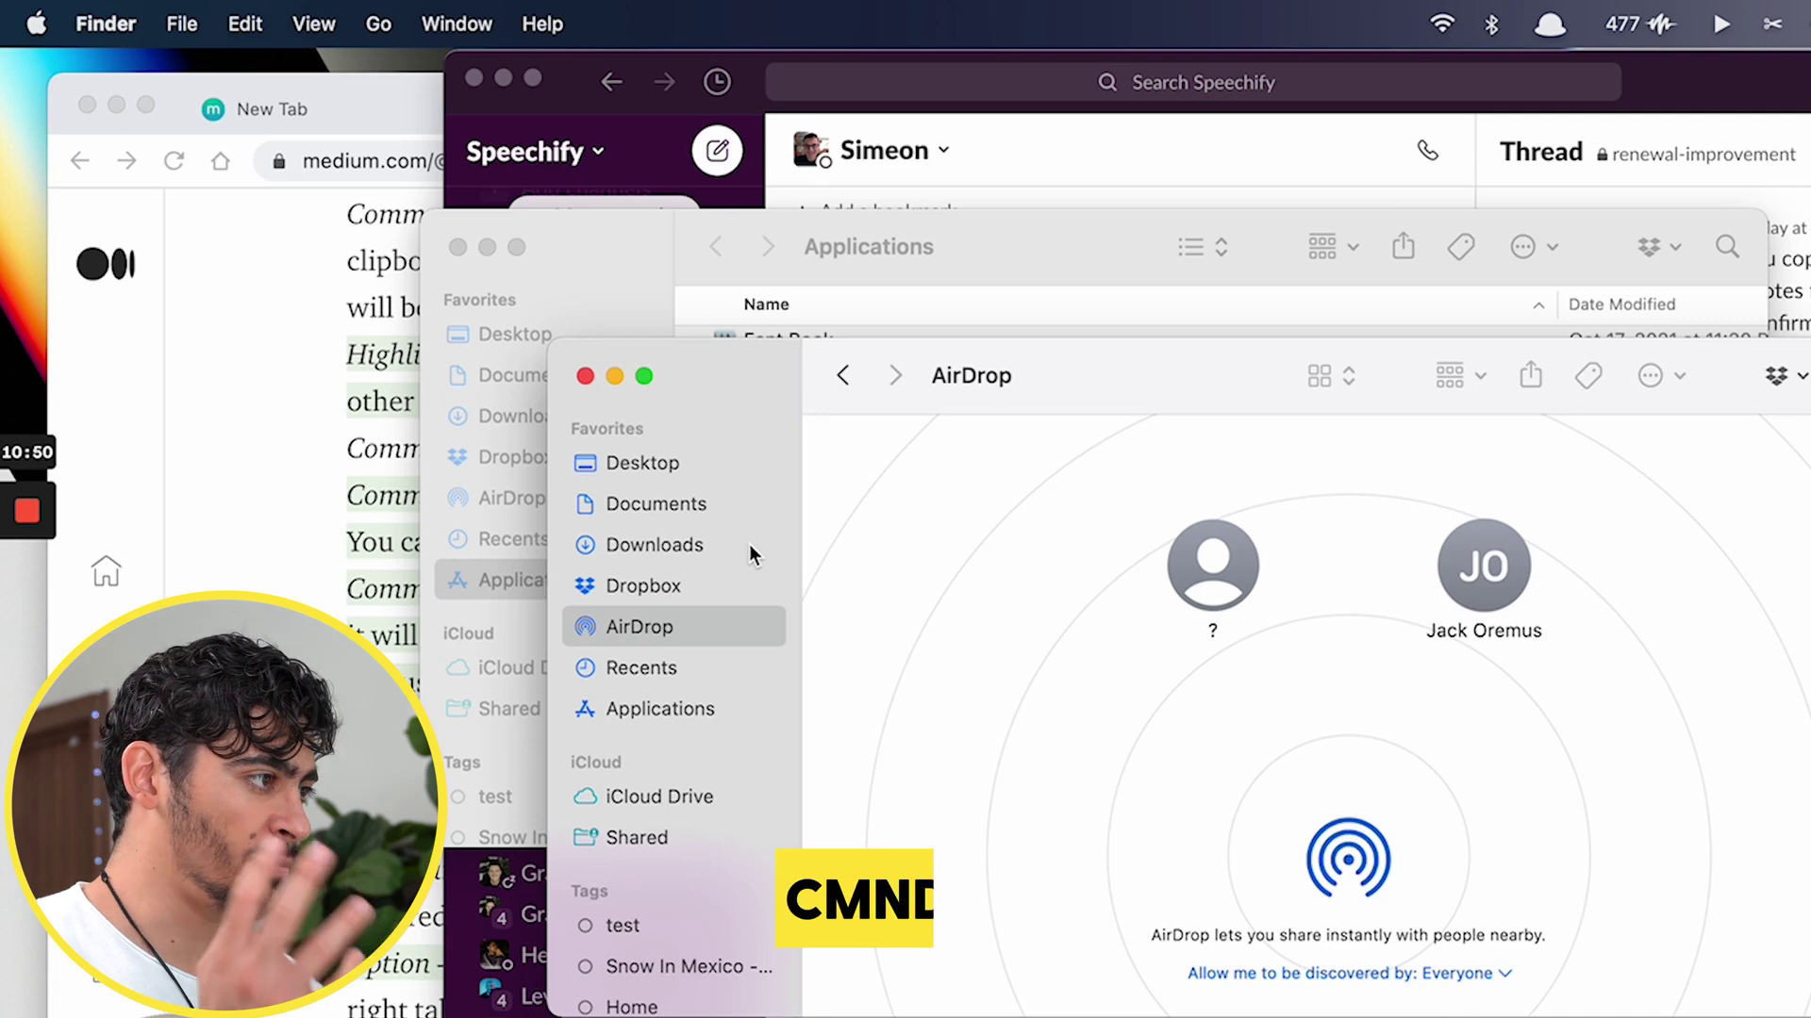
key("super+w")
key("super+w")
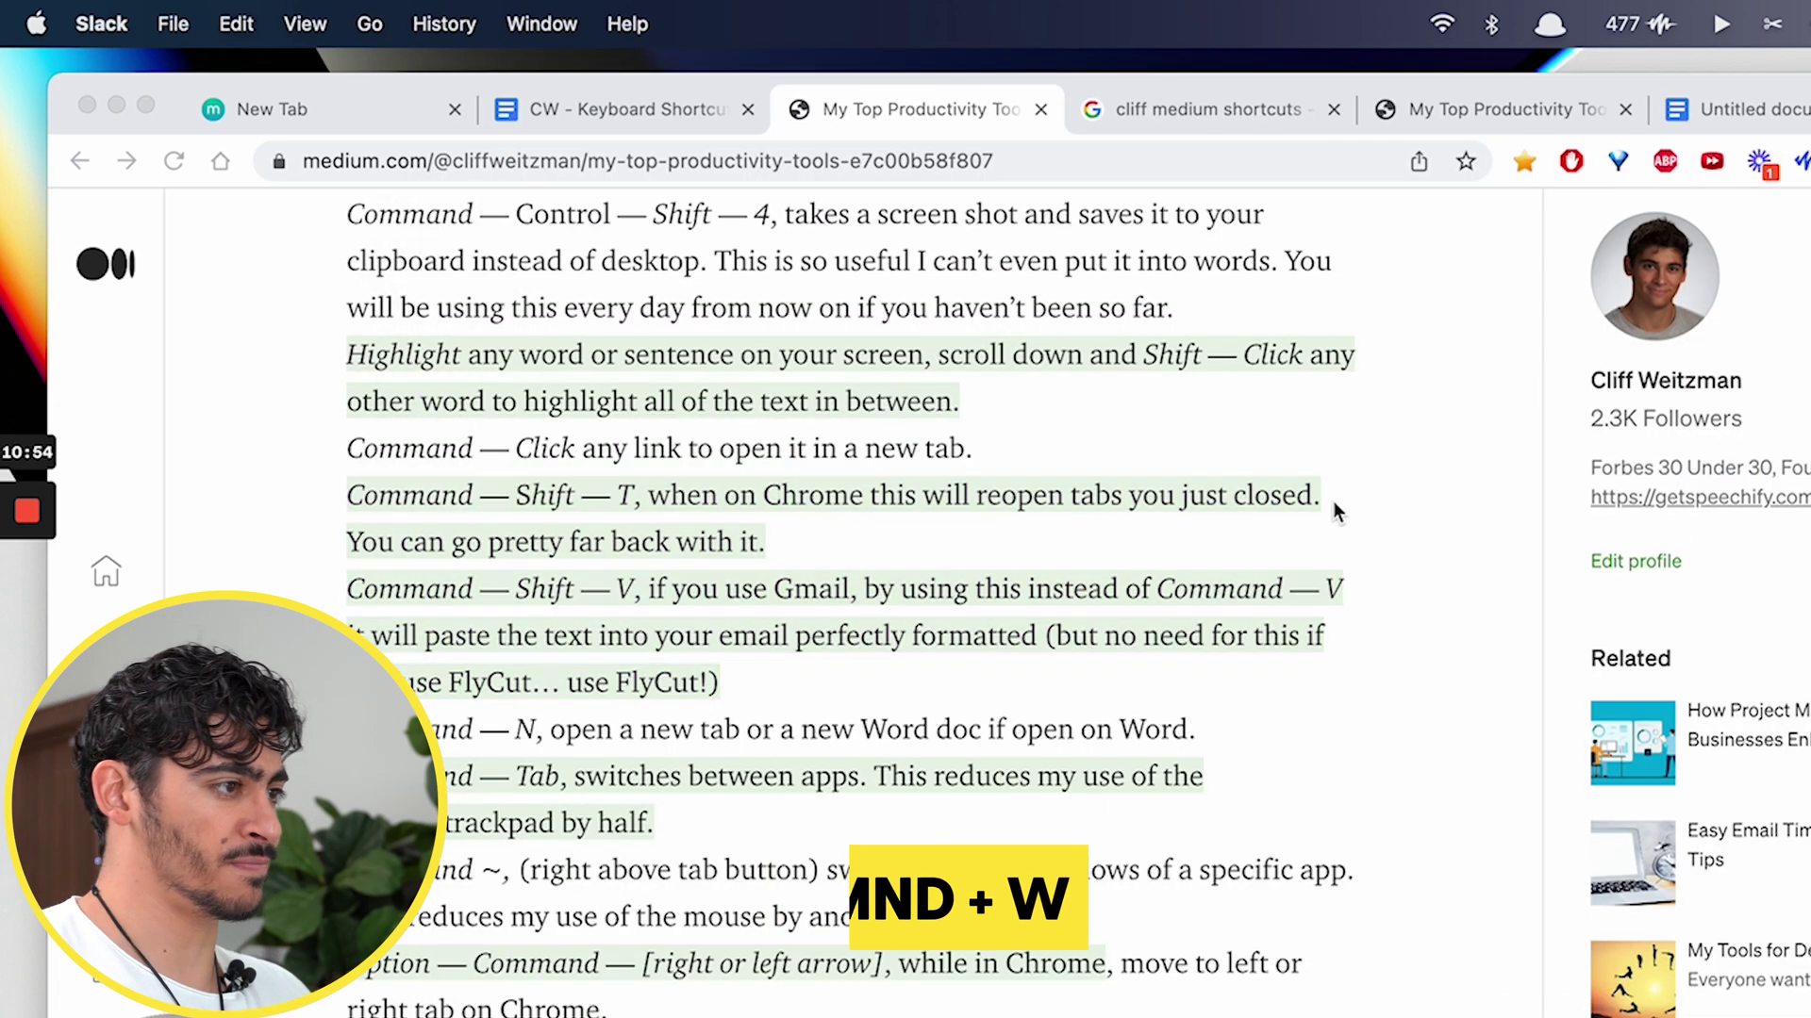
scroll(974, 585, "up", 3)
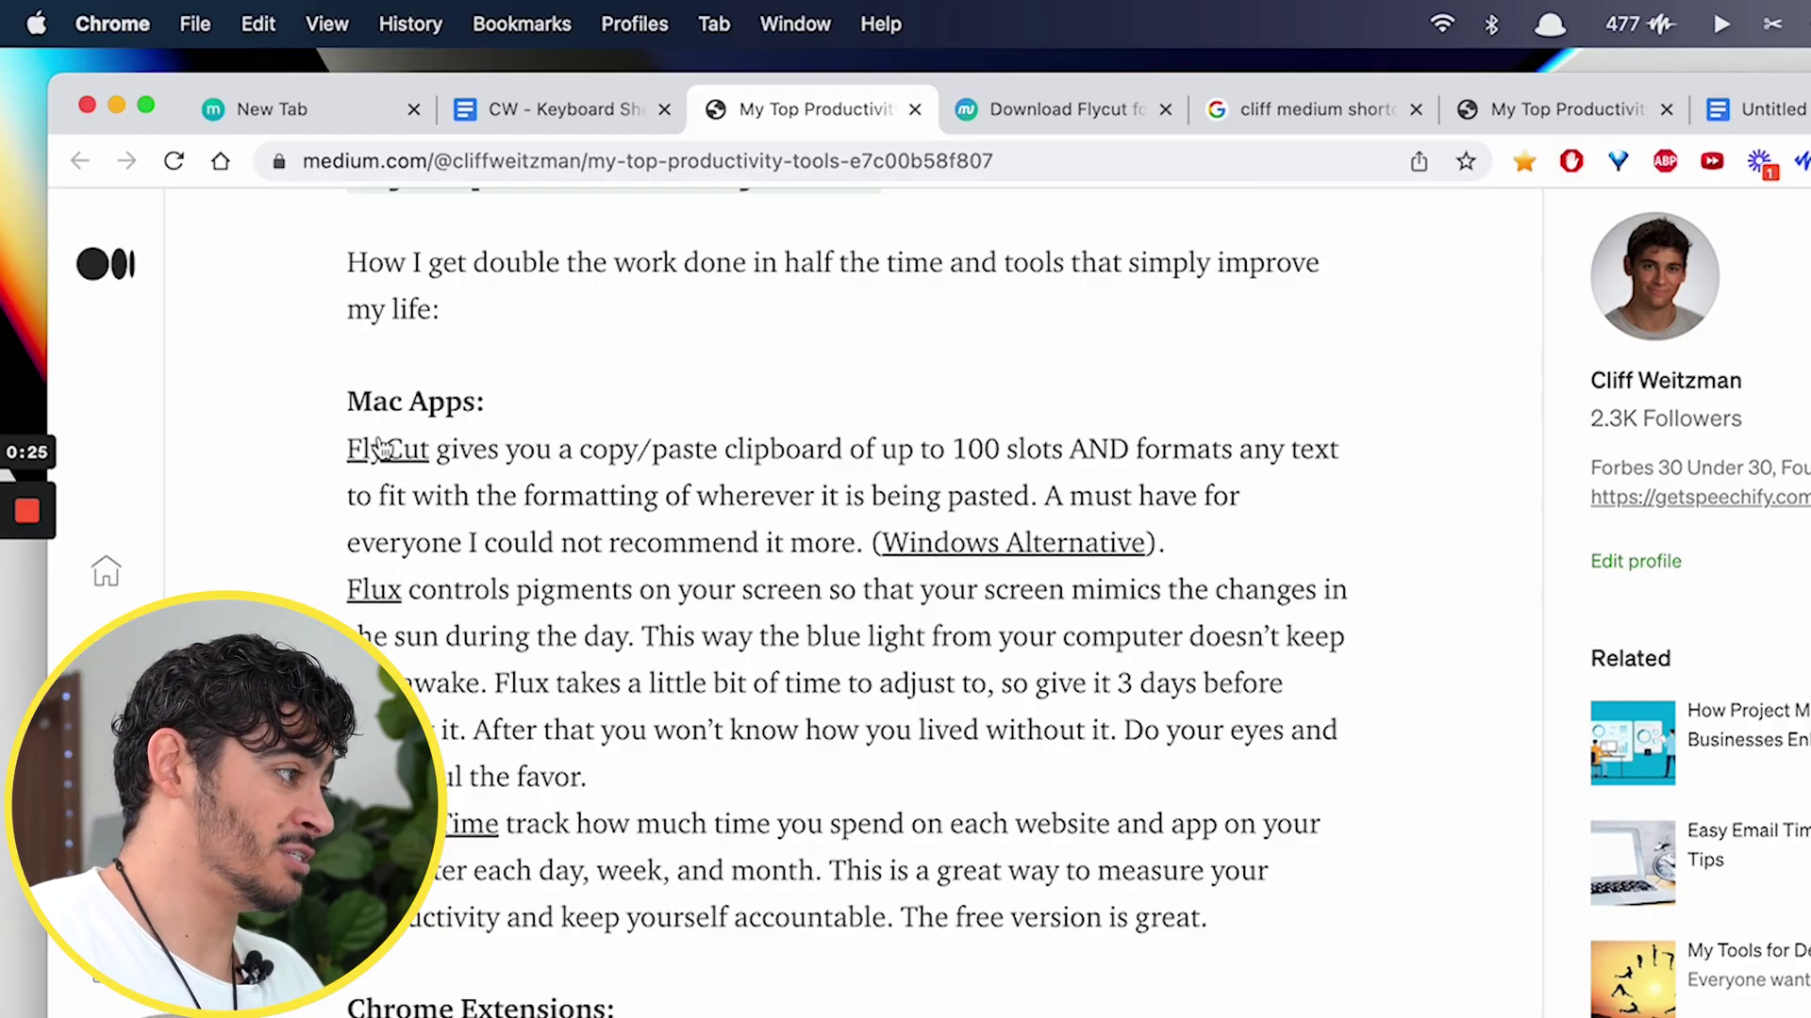
Step: Open the FlyCut download page, then its GitHub project, and scroll to the Install section
left_click(380, 447)
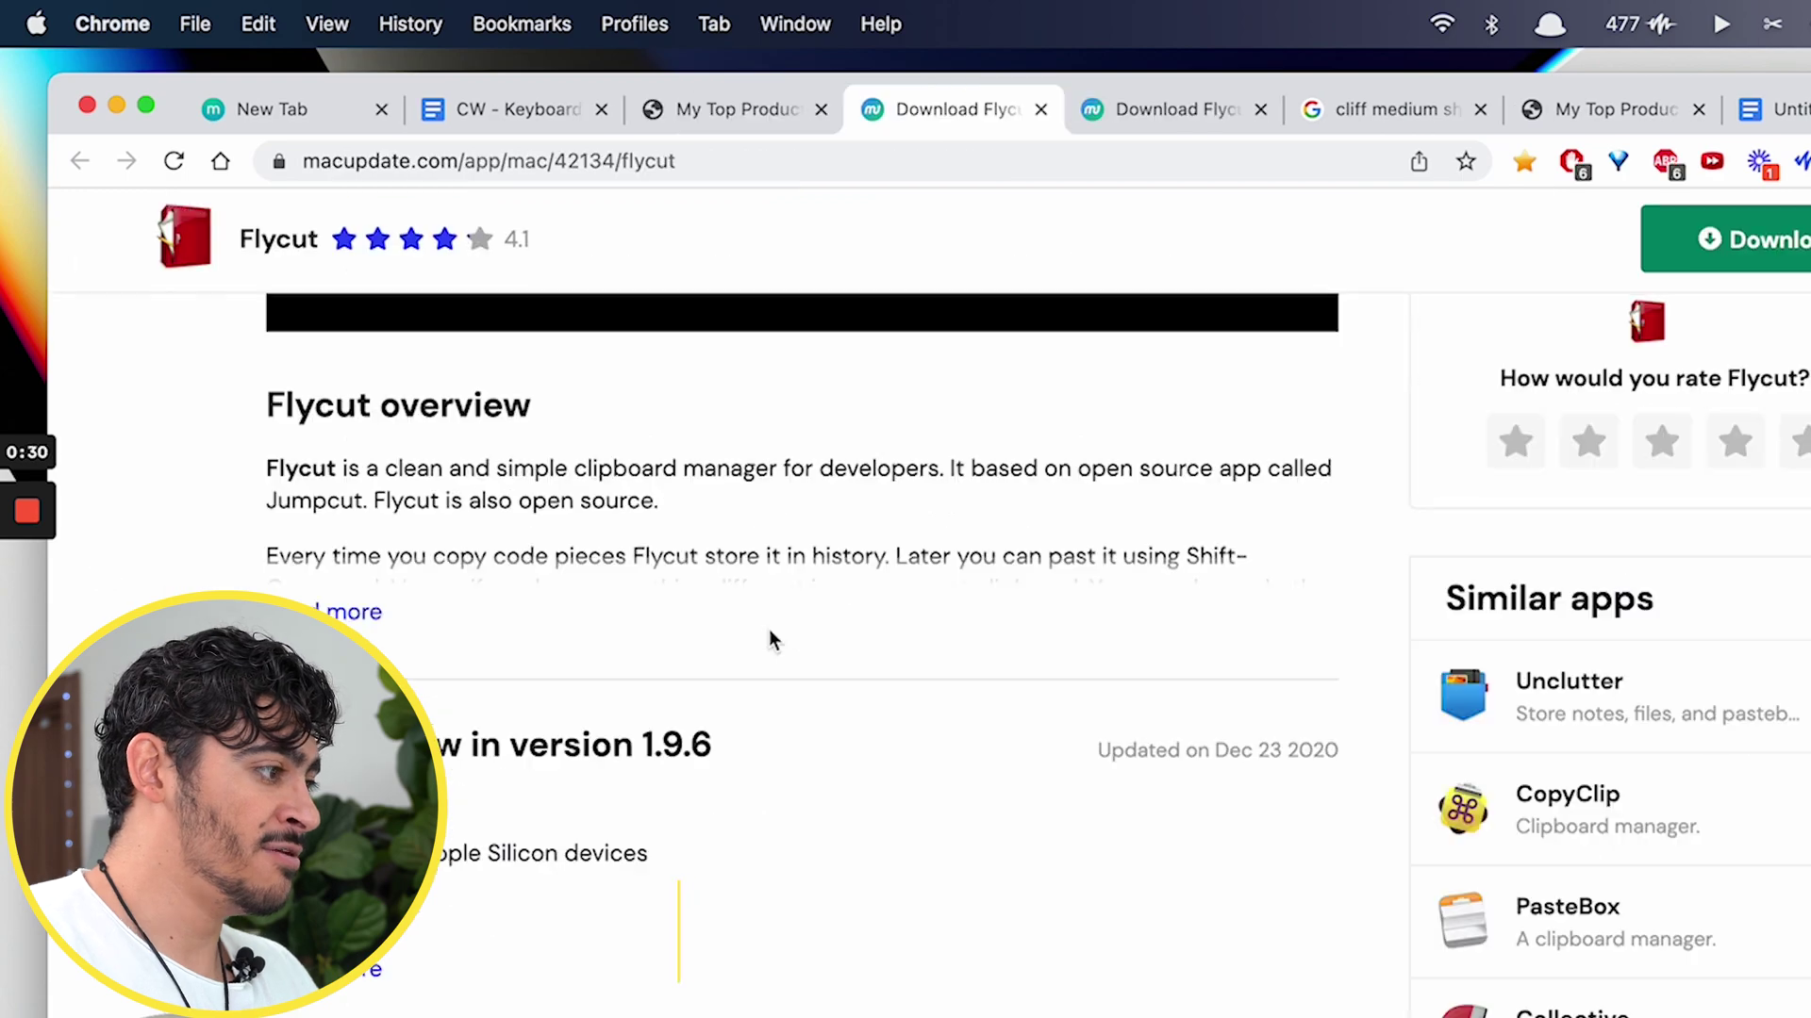
scroll(767, 630, "down", 10)
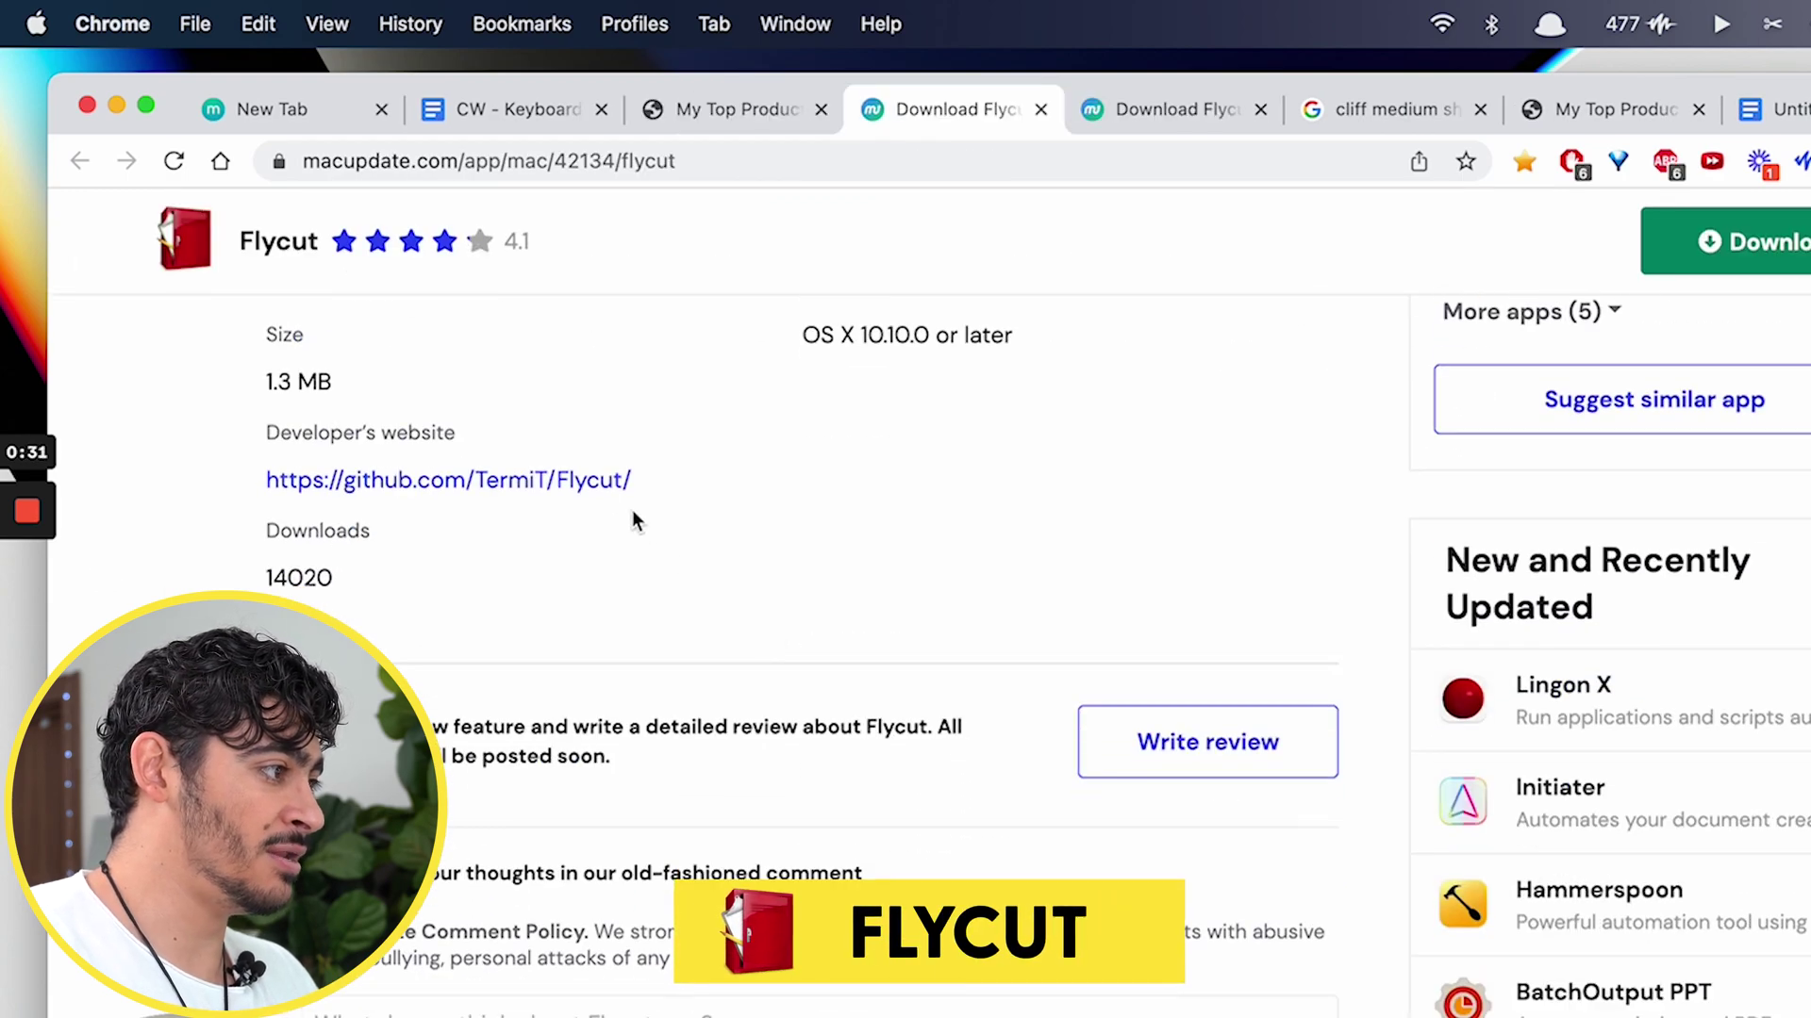
left_click(606, 480)
scroll(792, 557, "down", 10)
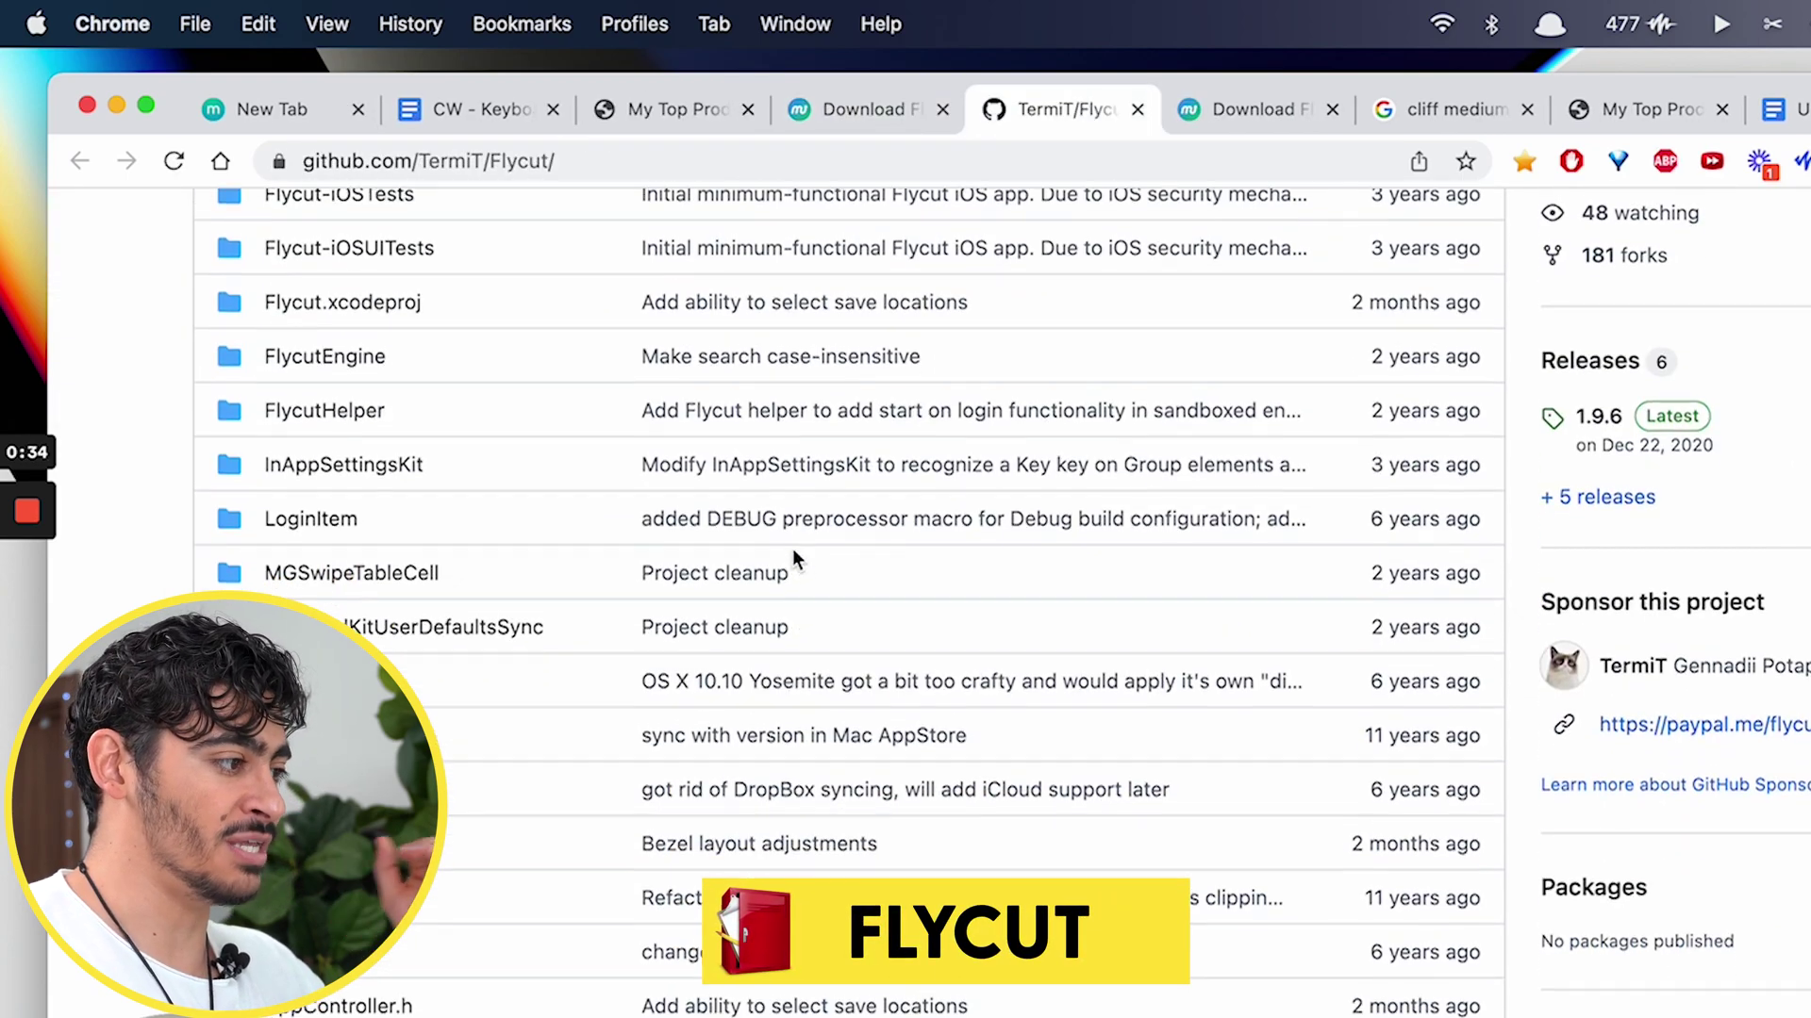
scroll(793, 551, "down", 15)
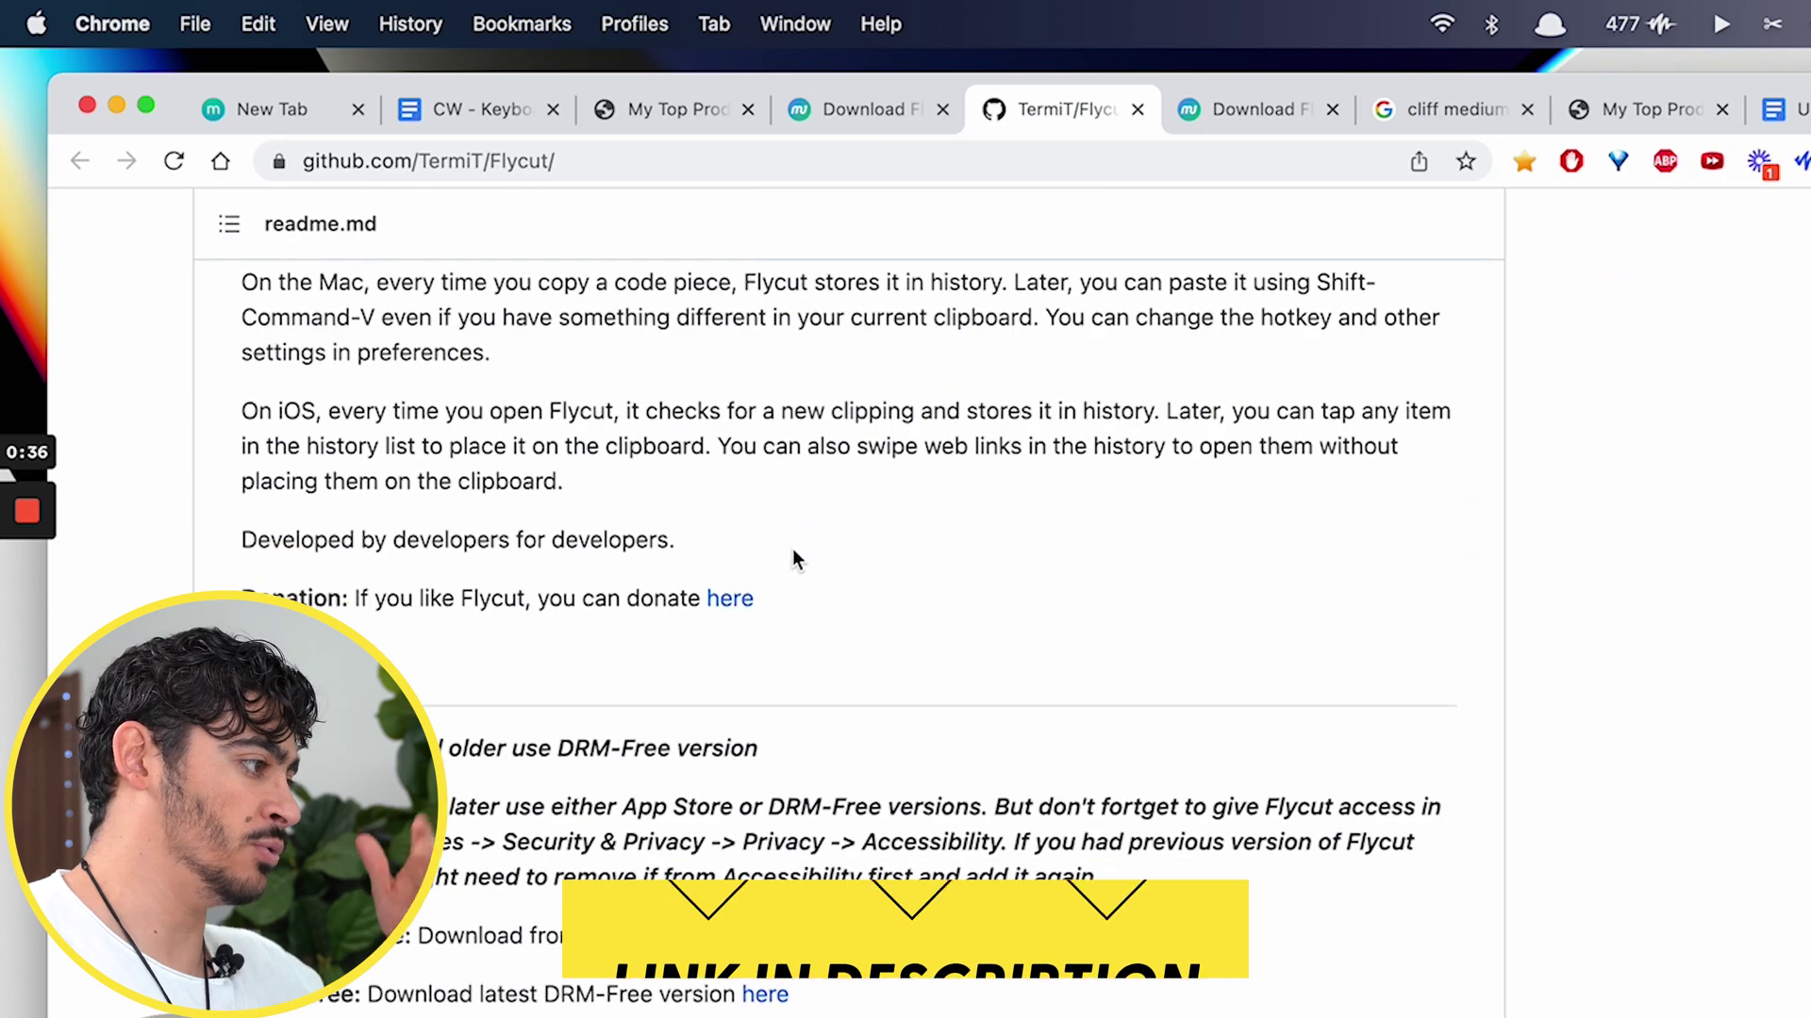
scroll(792, 559, "down", 5)
scroll(775, 396, "down", 2)
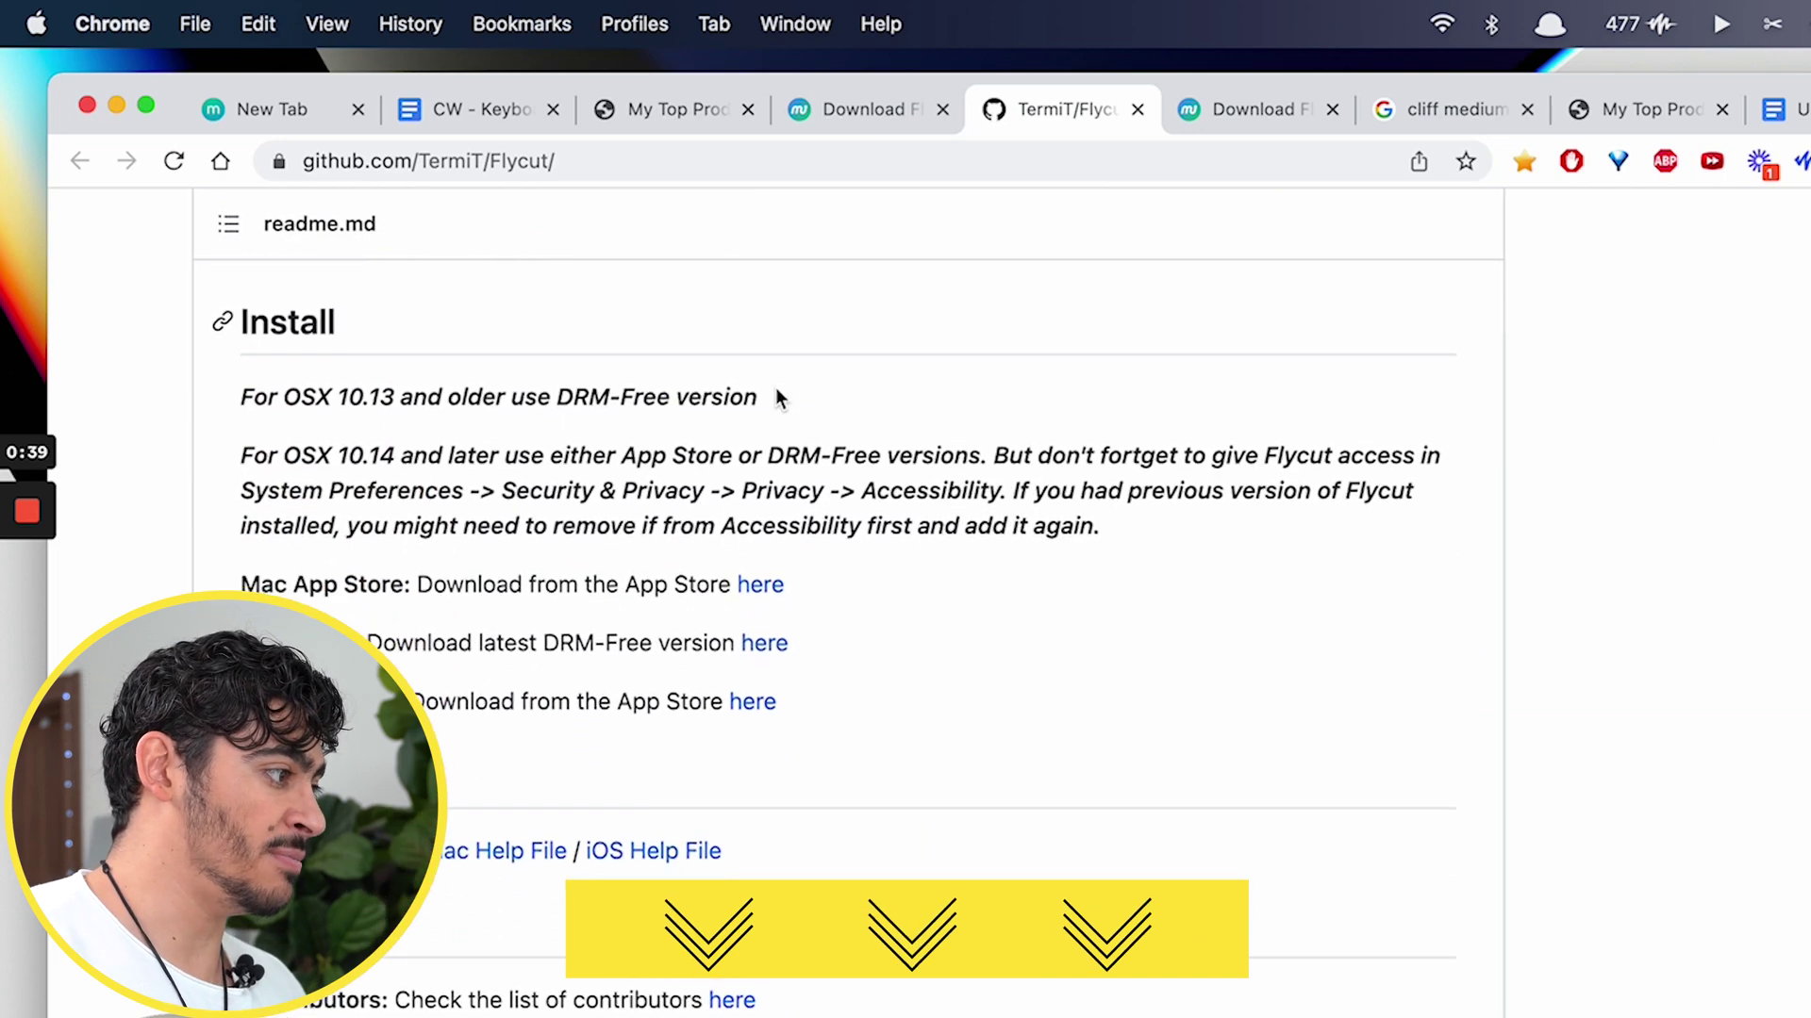
Step: Scroll back up the GitHub page and move on to the next tab
scroll(775, 388, "up", 2)
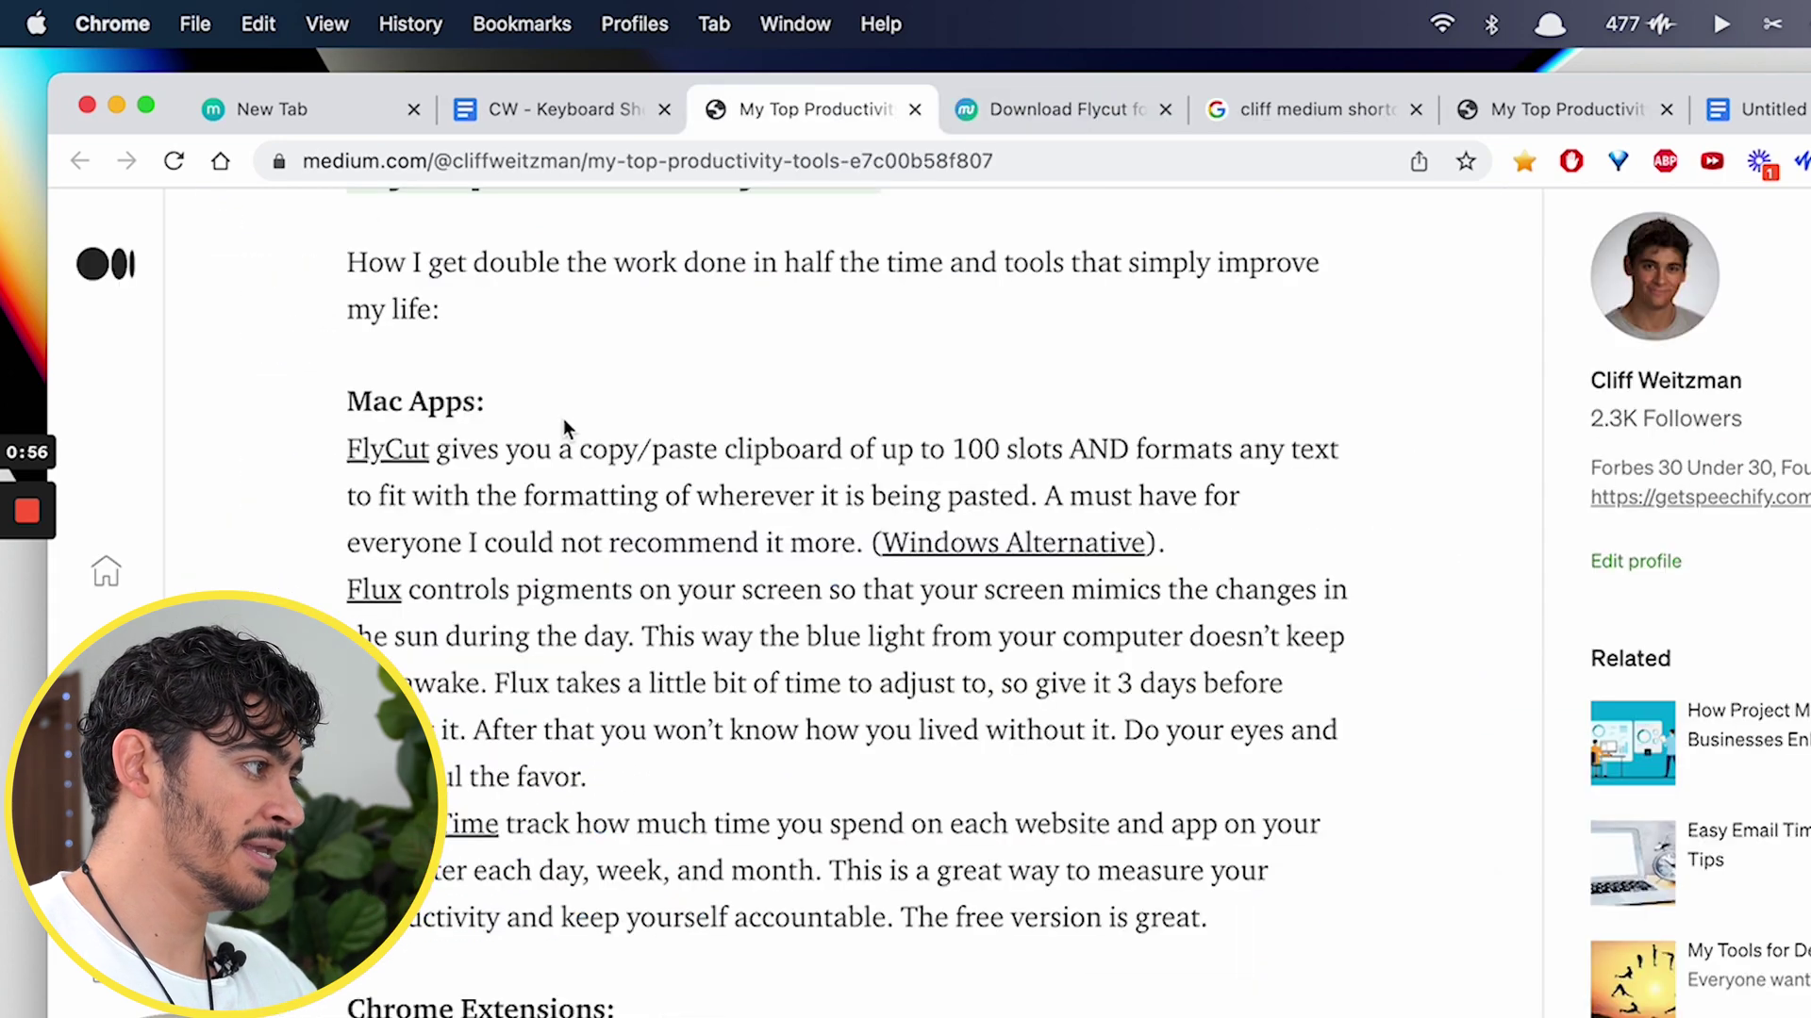
scroll(563, 419, "up", 5)
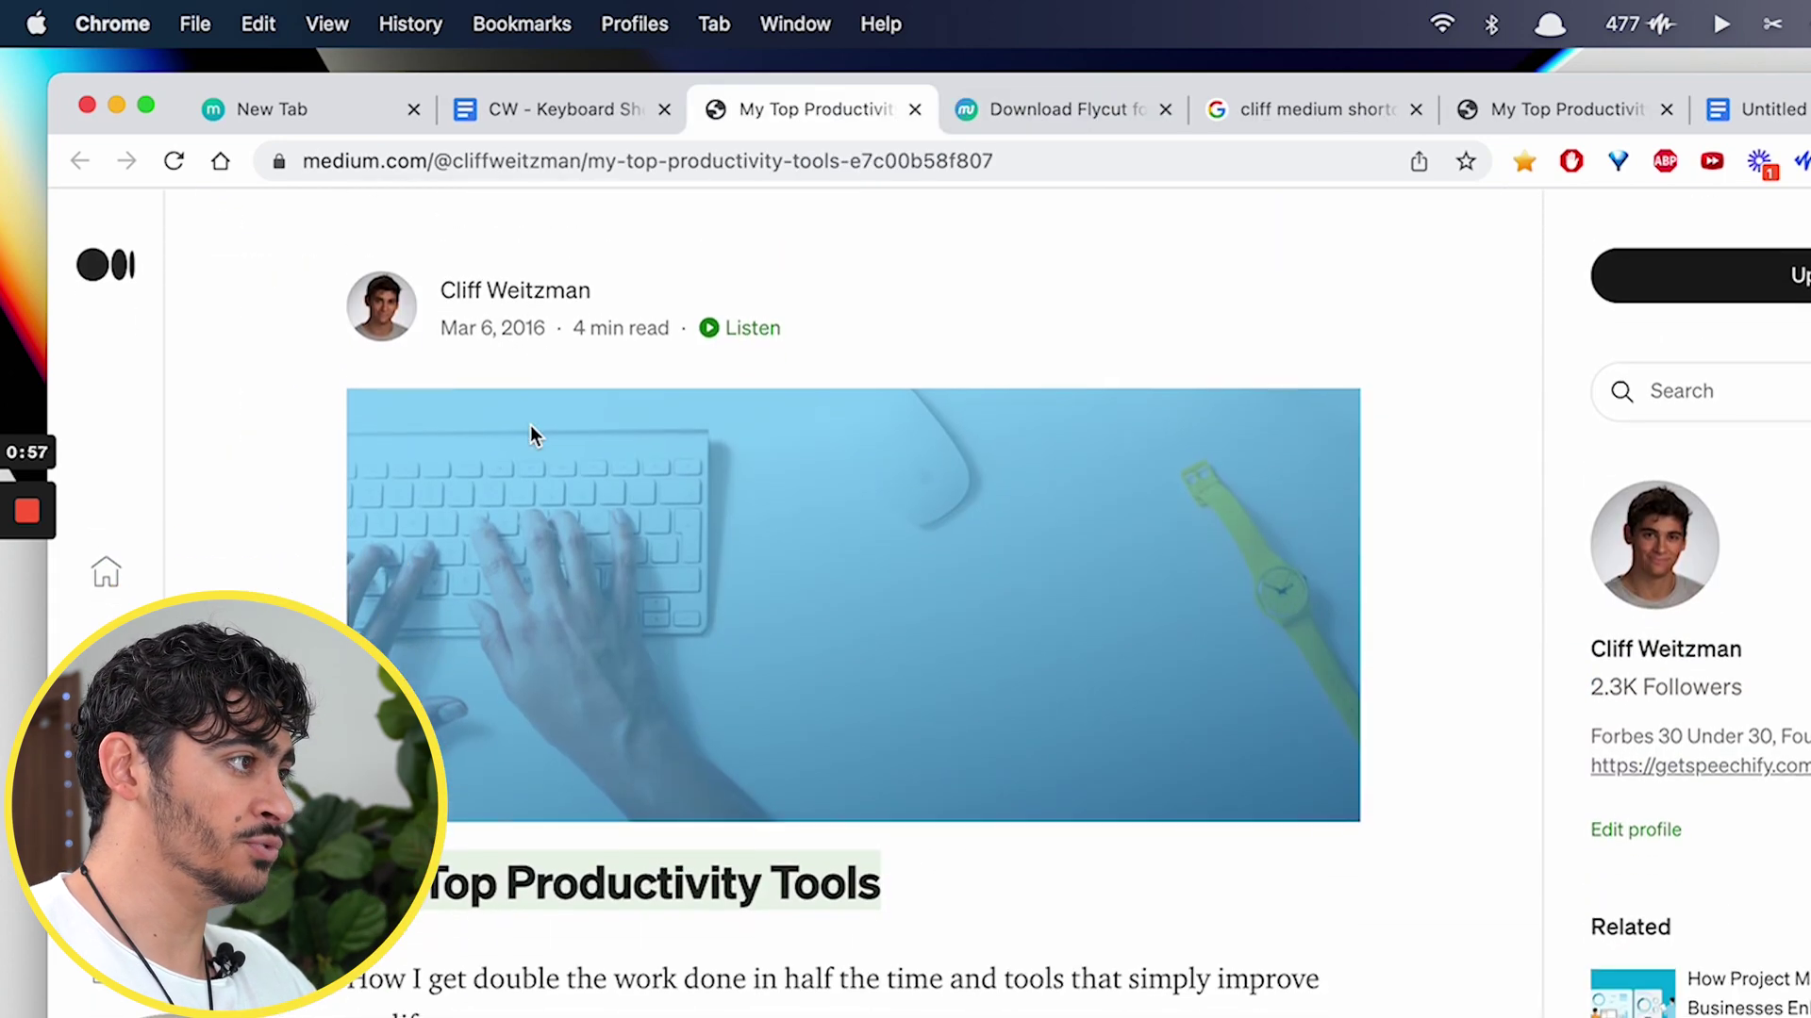
key("ctrl+Tab")
Step: Copy the word 'Title' from the brainstorming checklist and paste it into the Untitled document
key("ctrl+shift+Tab")
key("ctrl+shift+Tab")
triple_click(888, 412)
triple_click(972, 543)
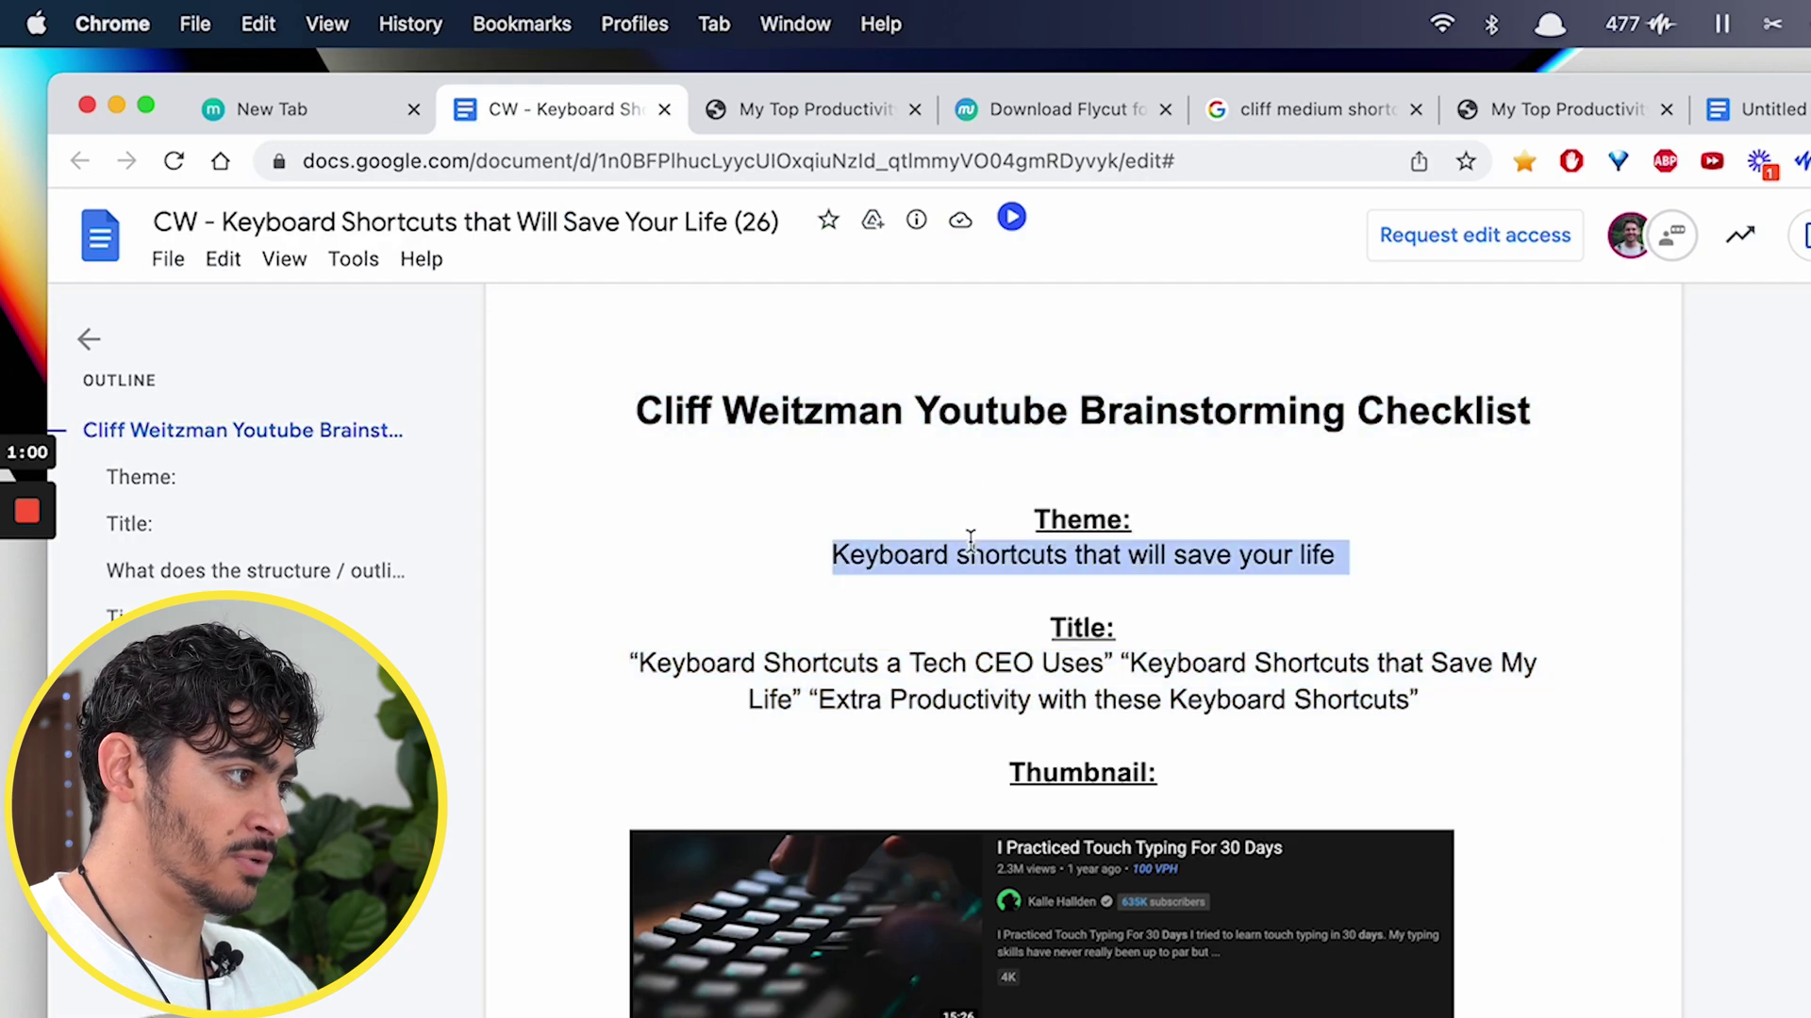
triple_click(953, 415)
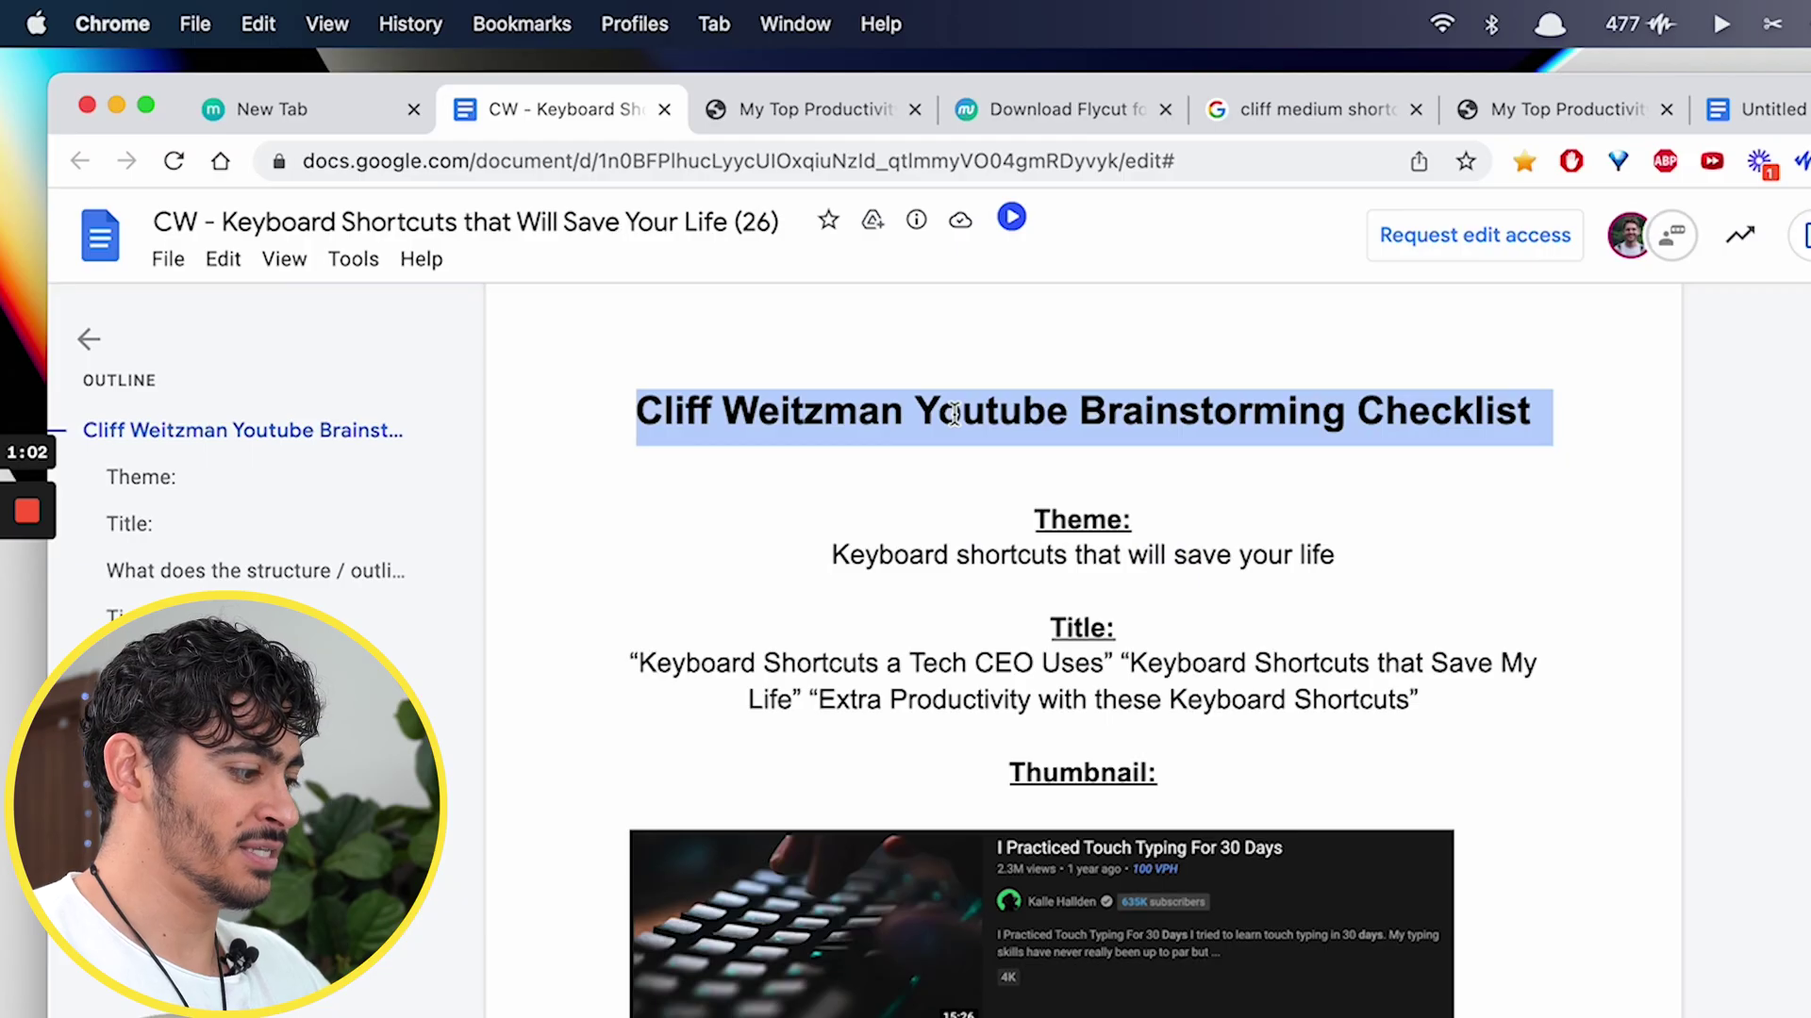
triple_click(971, 552)
double_click(981, 641)
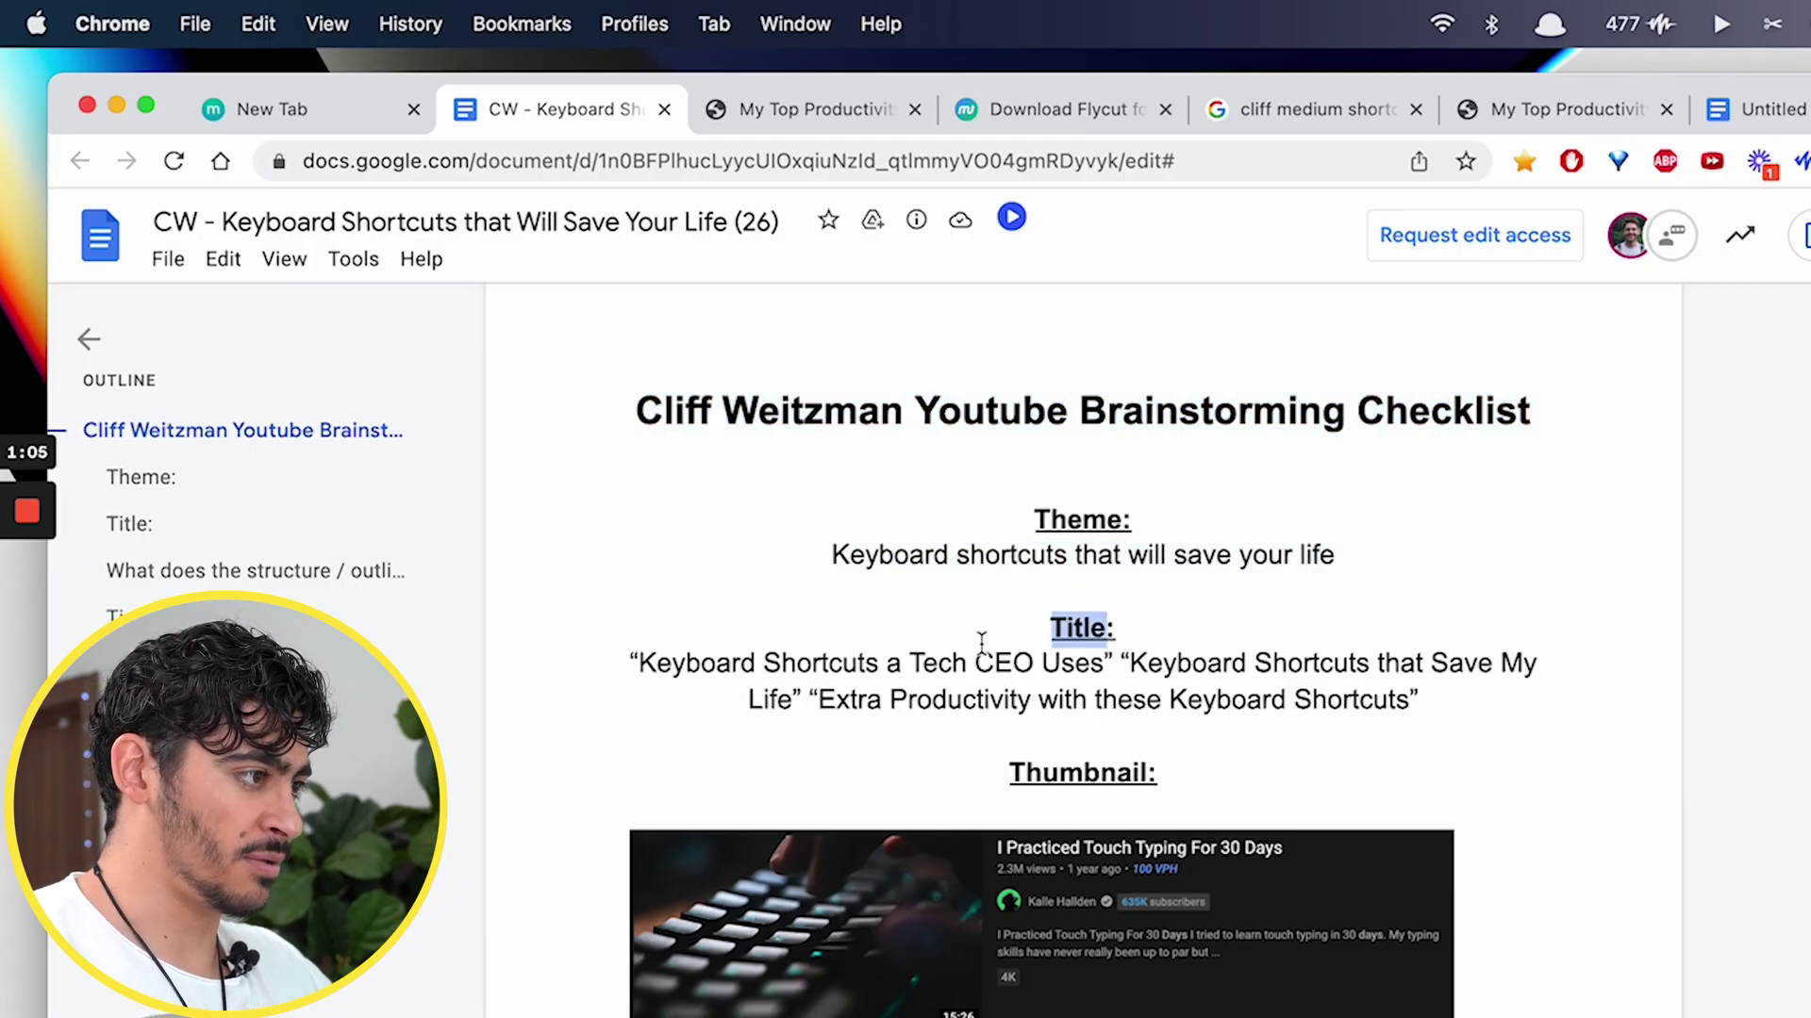
key("super+9")
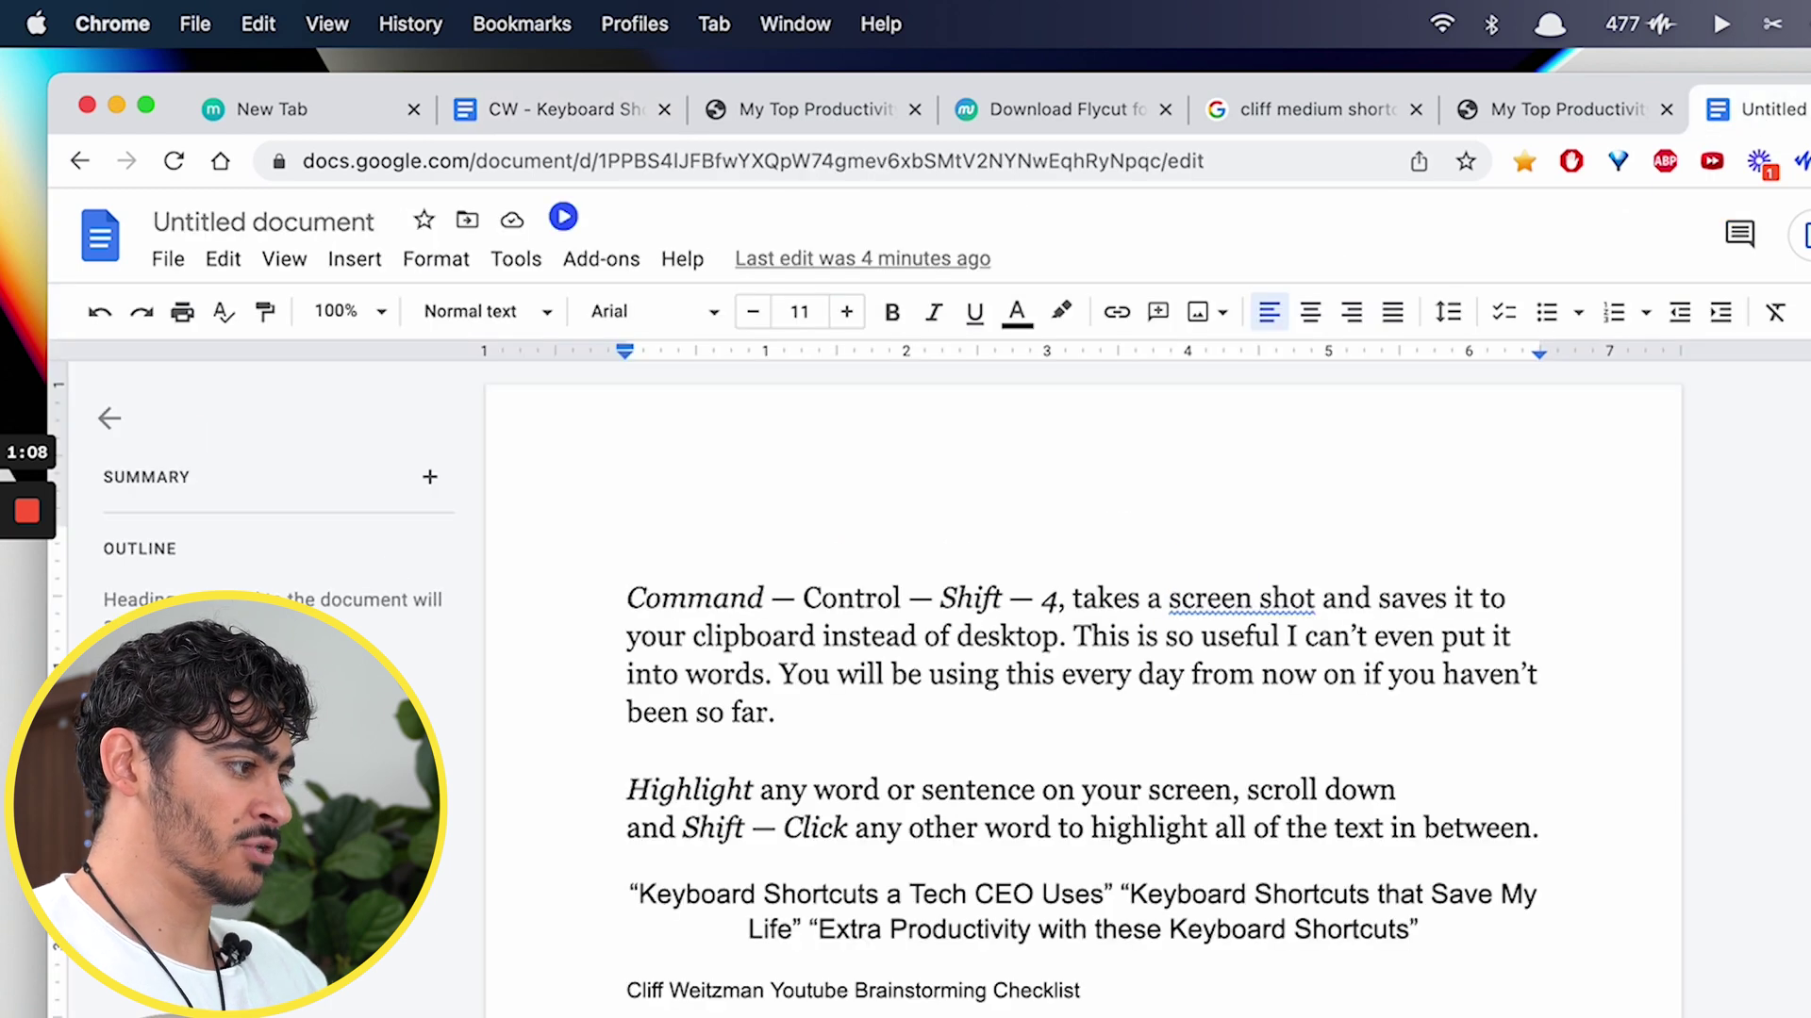
type("Title:")
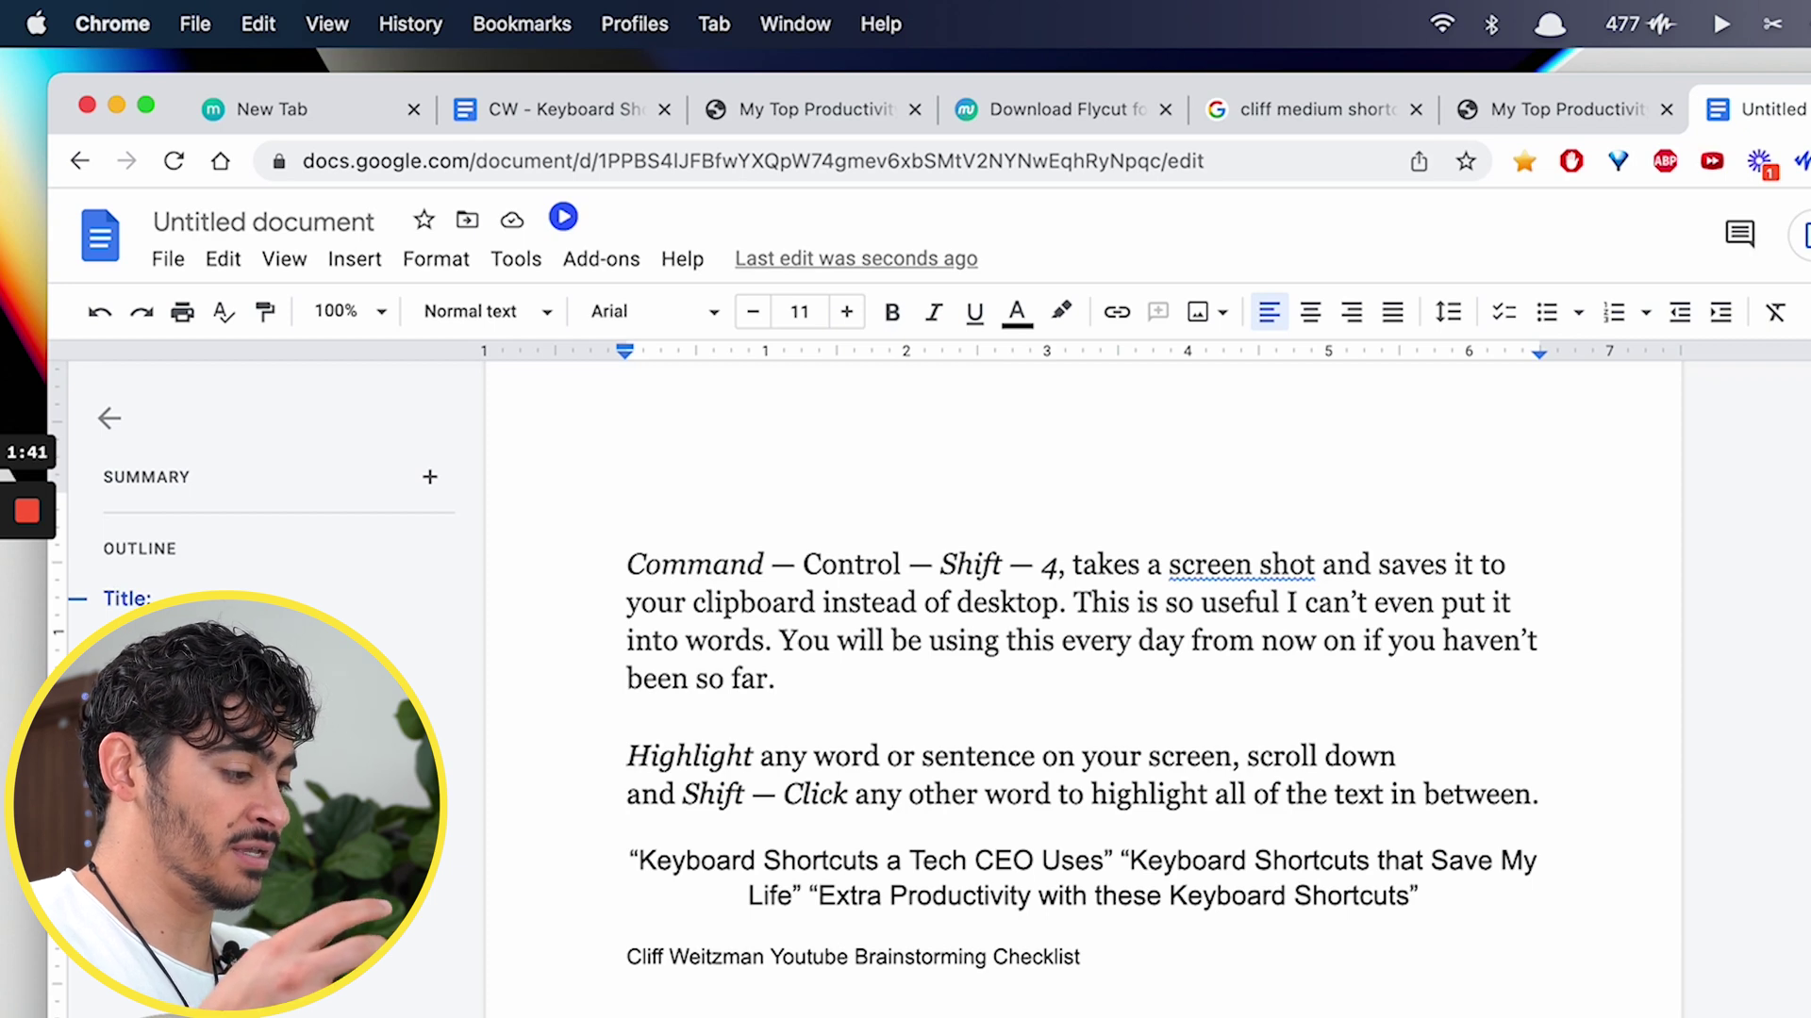
Step: Browse back through the Flycut clipboard history to the older copied entries
key("super+shift+v")
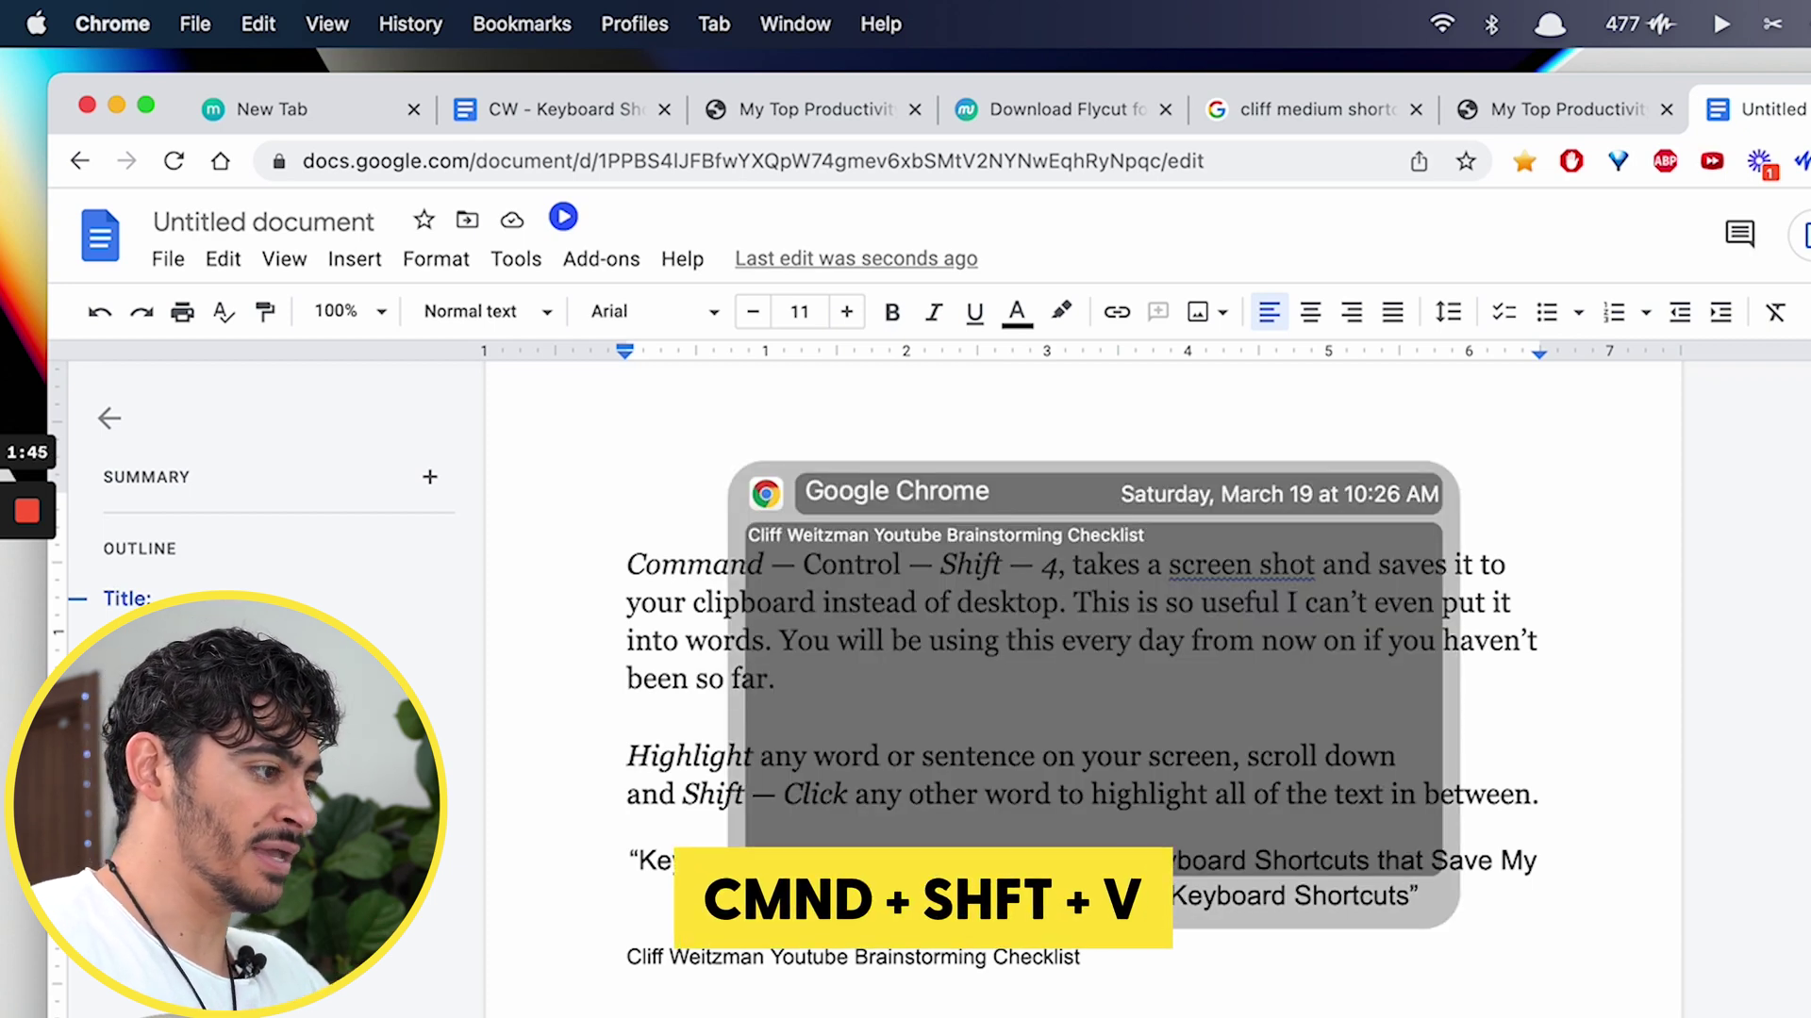
key("super+shift+v")
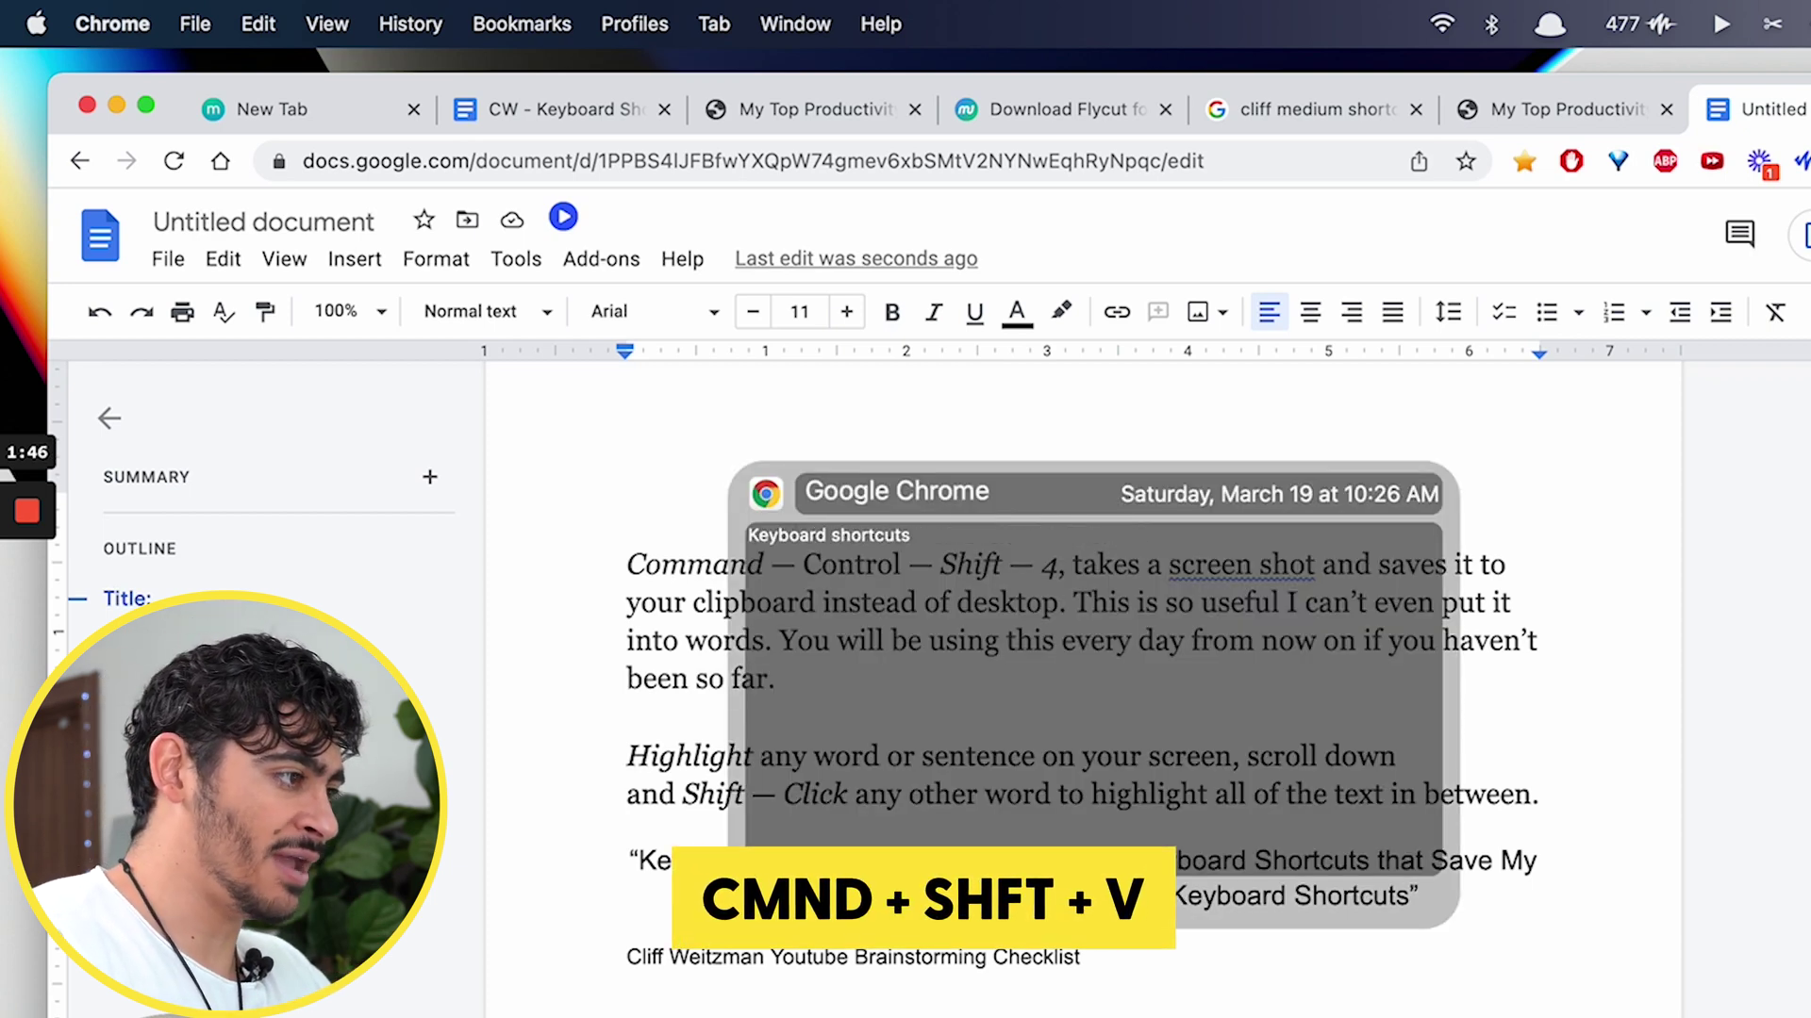
key("super+shift+v")
key("super+shift+v")
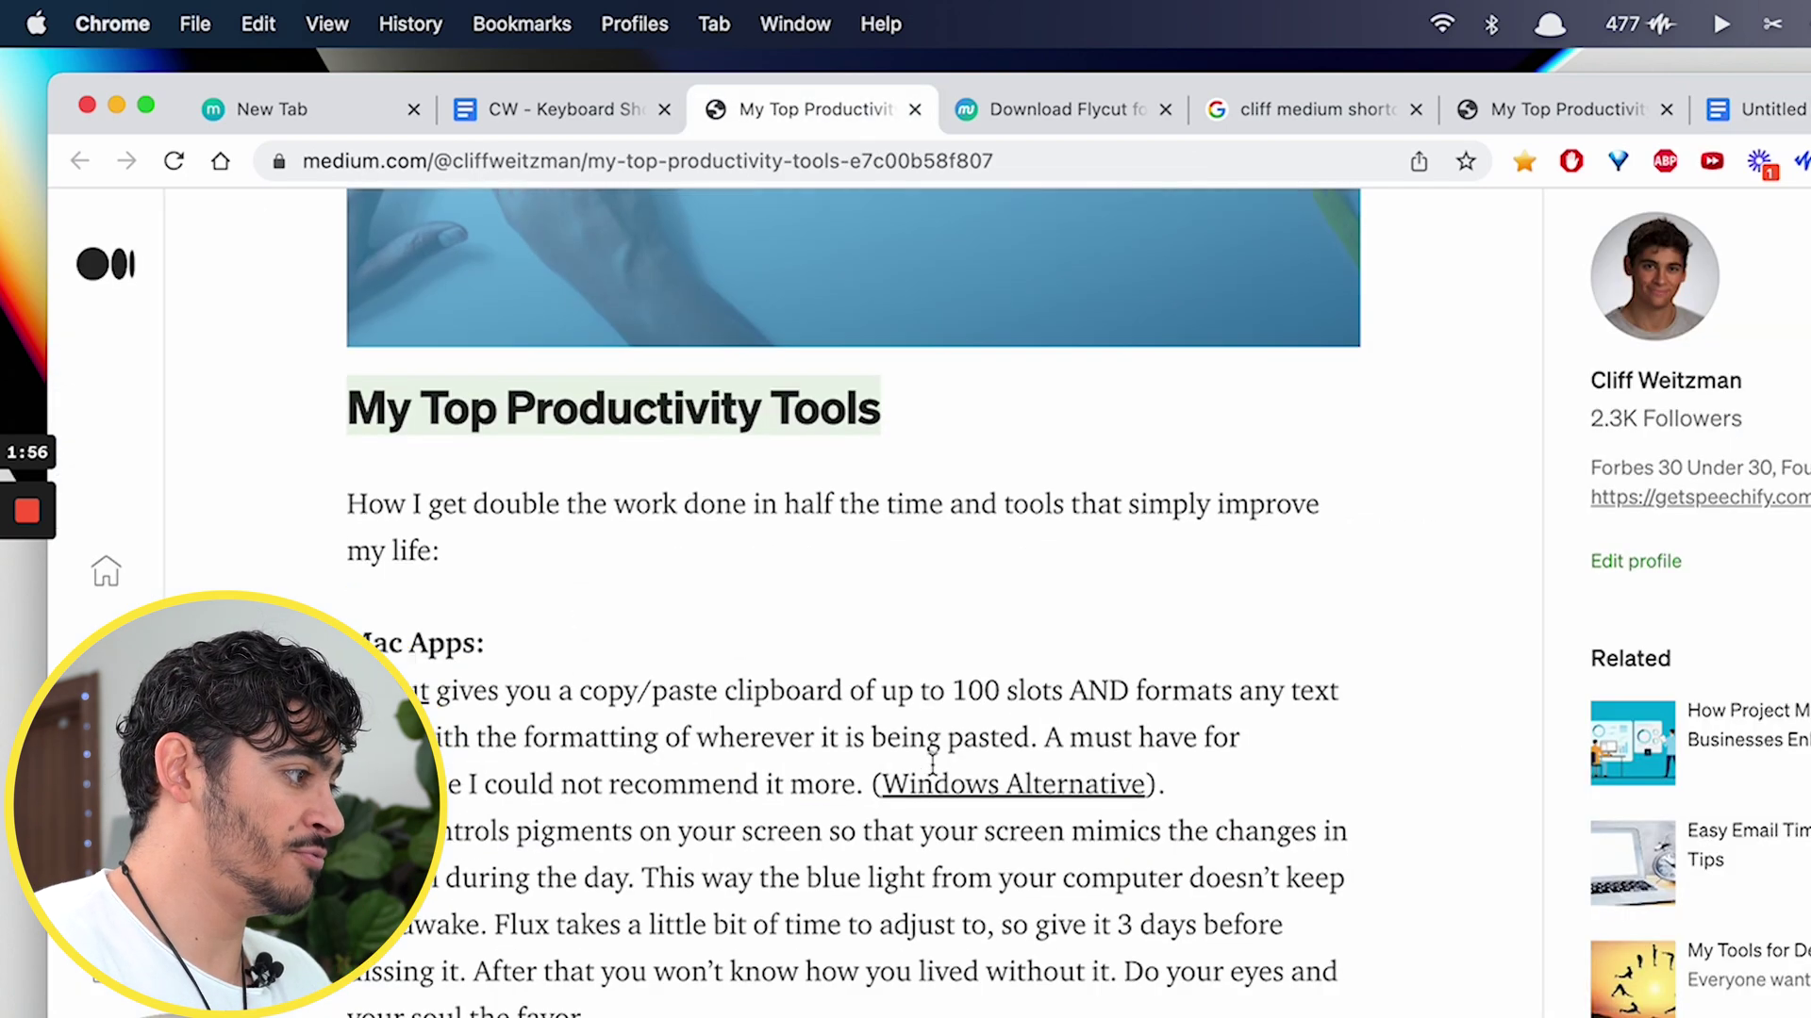
scroll(849, 566, "down", 3)
Step: Open the f.lux website from the Flux link, view f.lux's Preferences, then close it
left_click(377, 639, "super")
key("ctrl+Tab")
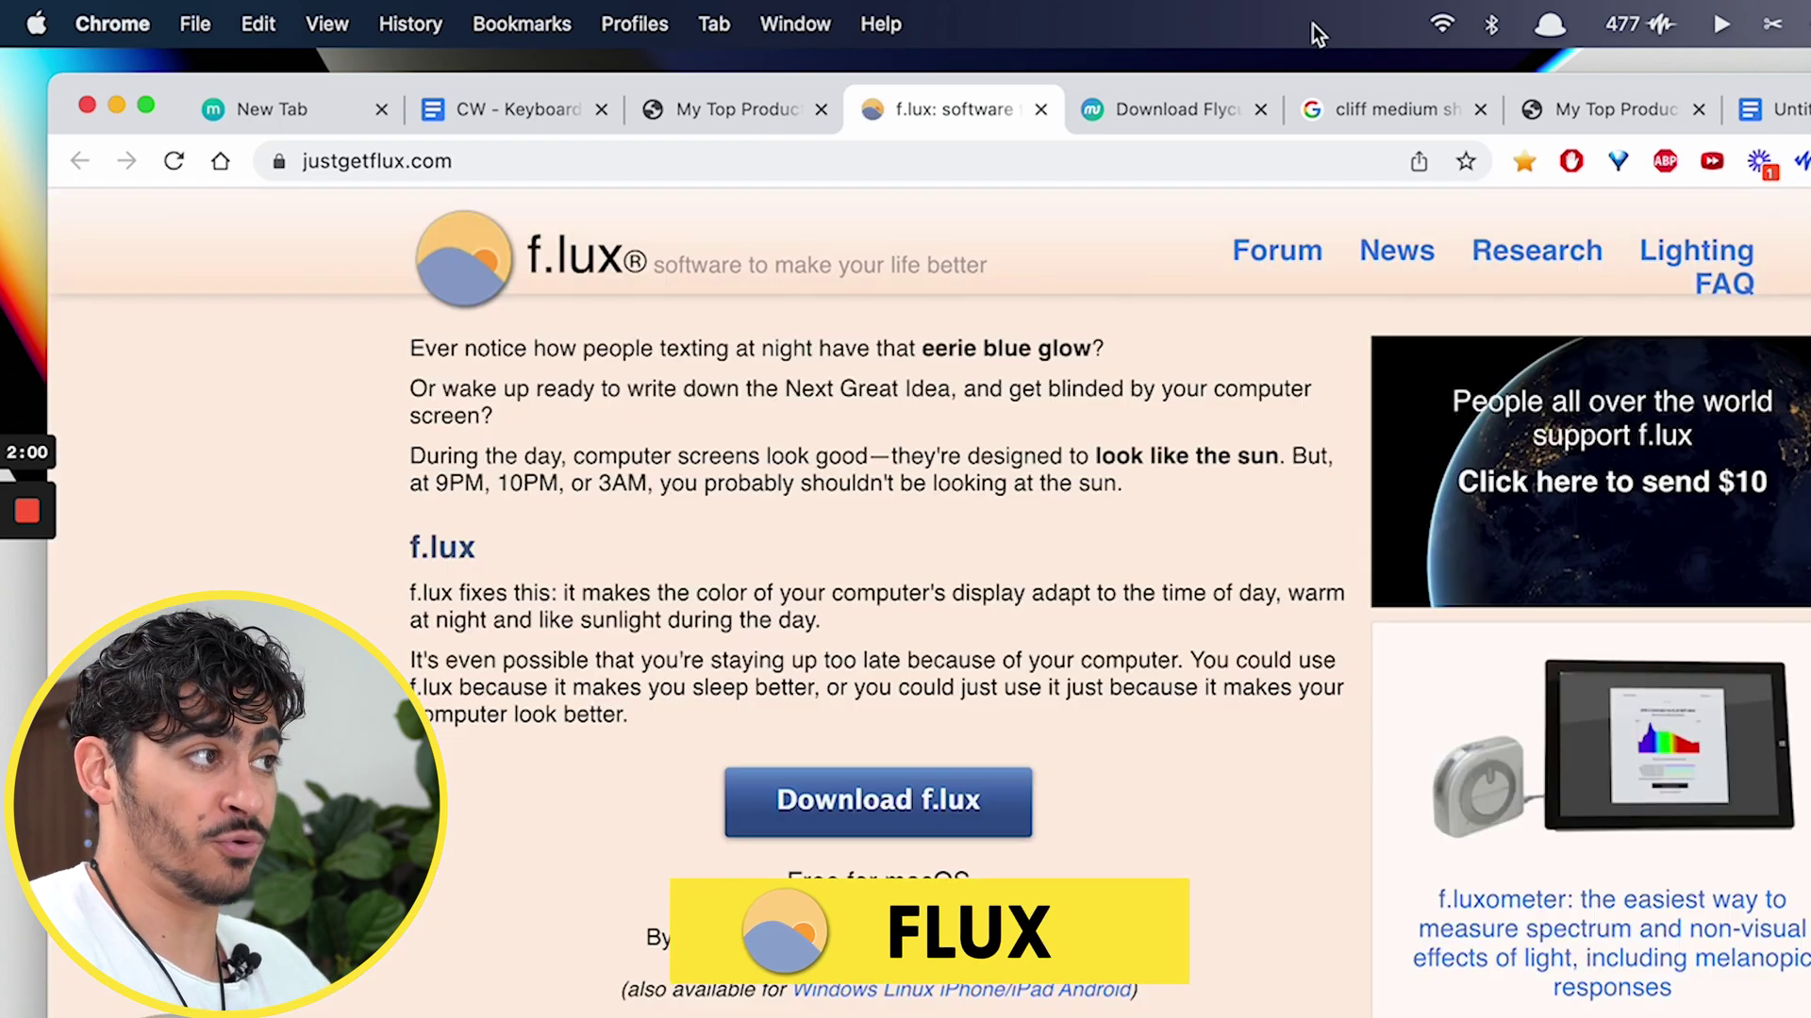
left_click(1278, 92)
left_click(1275, 117)
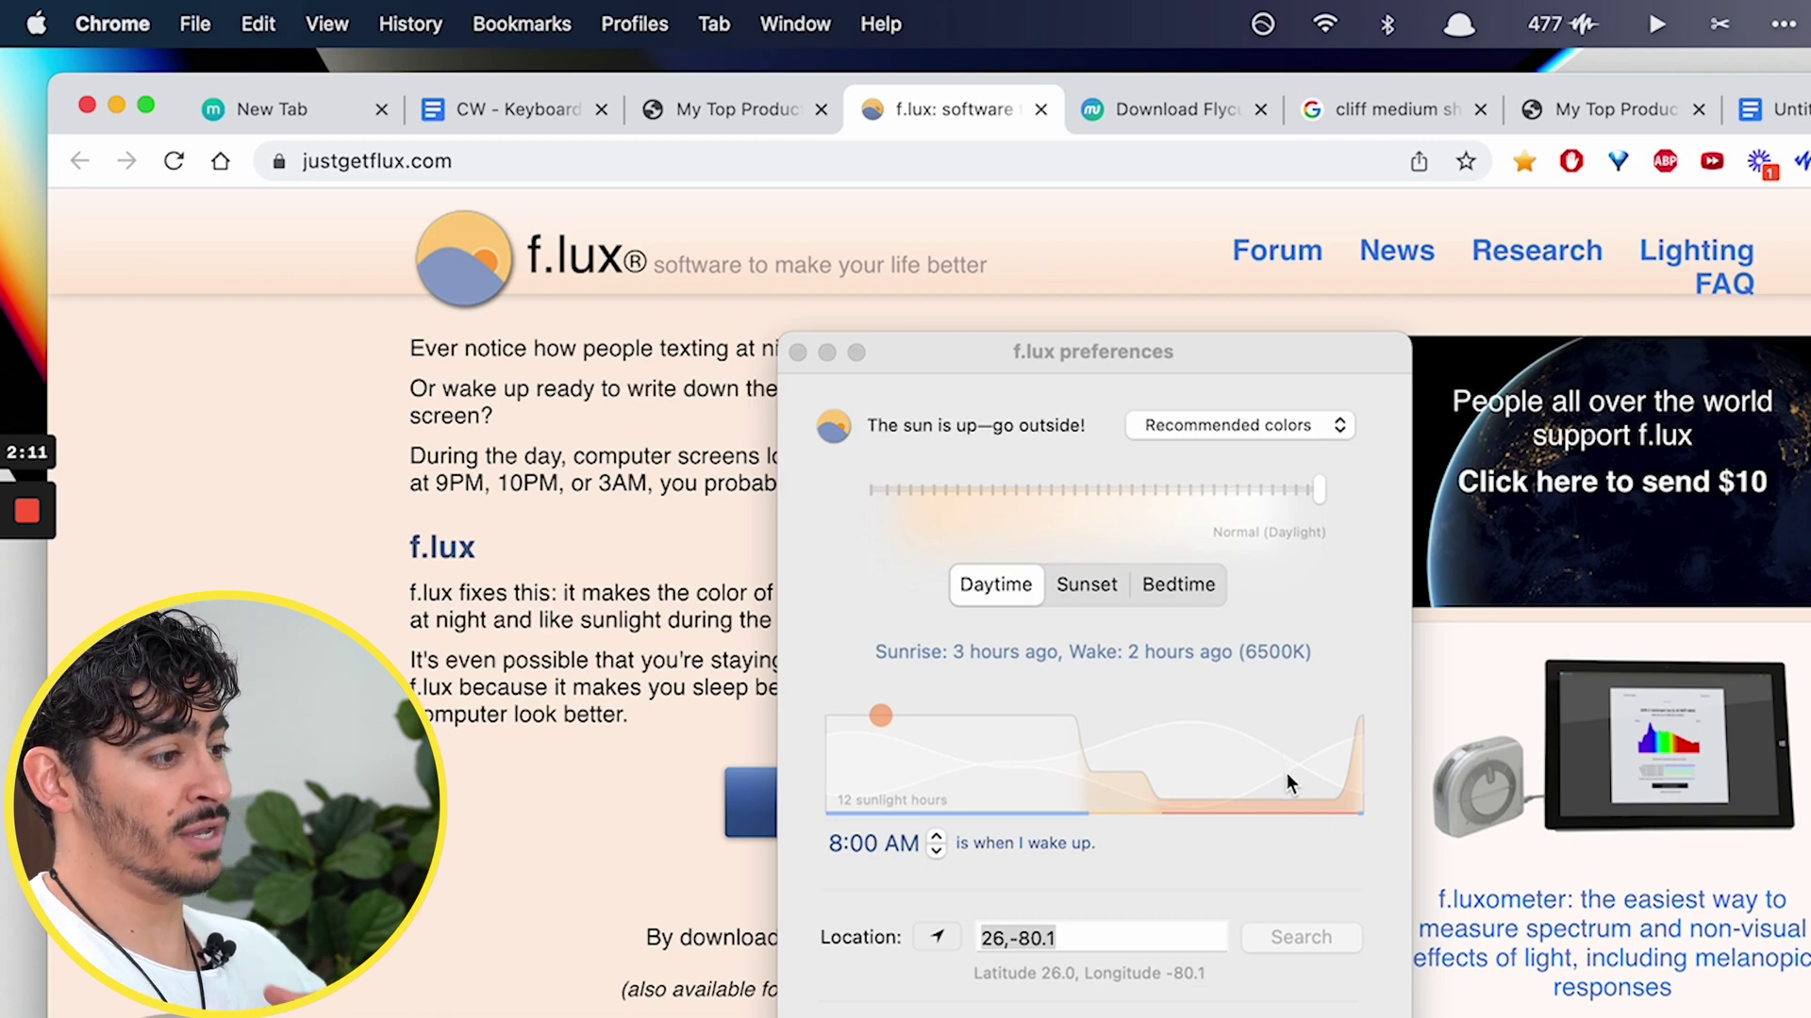
key("super+w")
key("super+w")
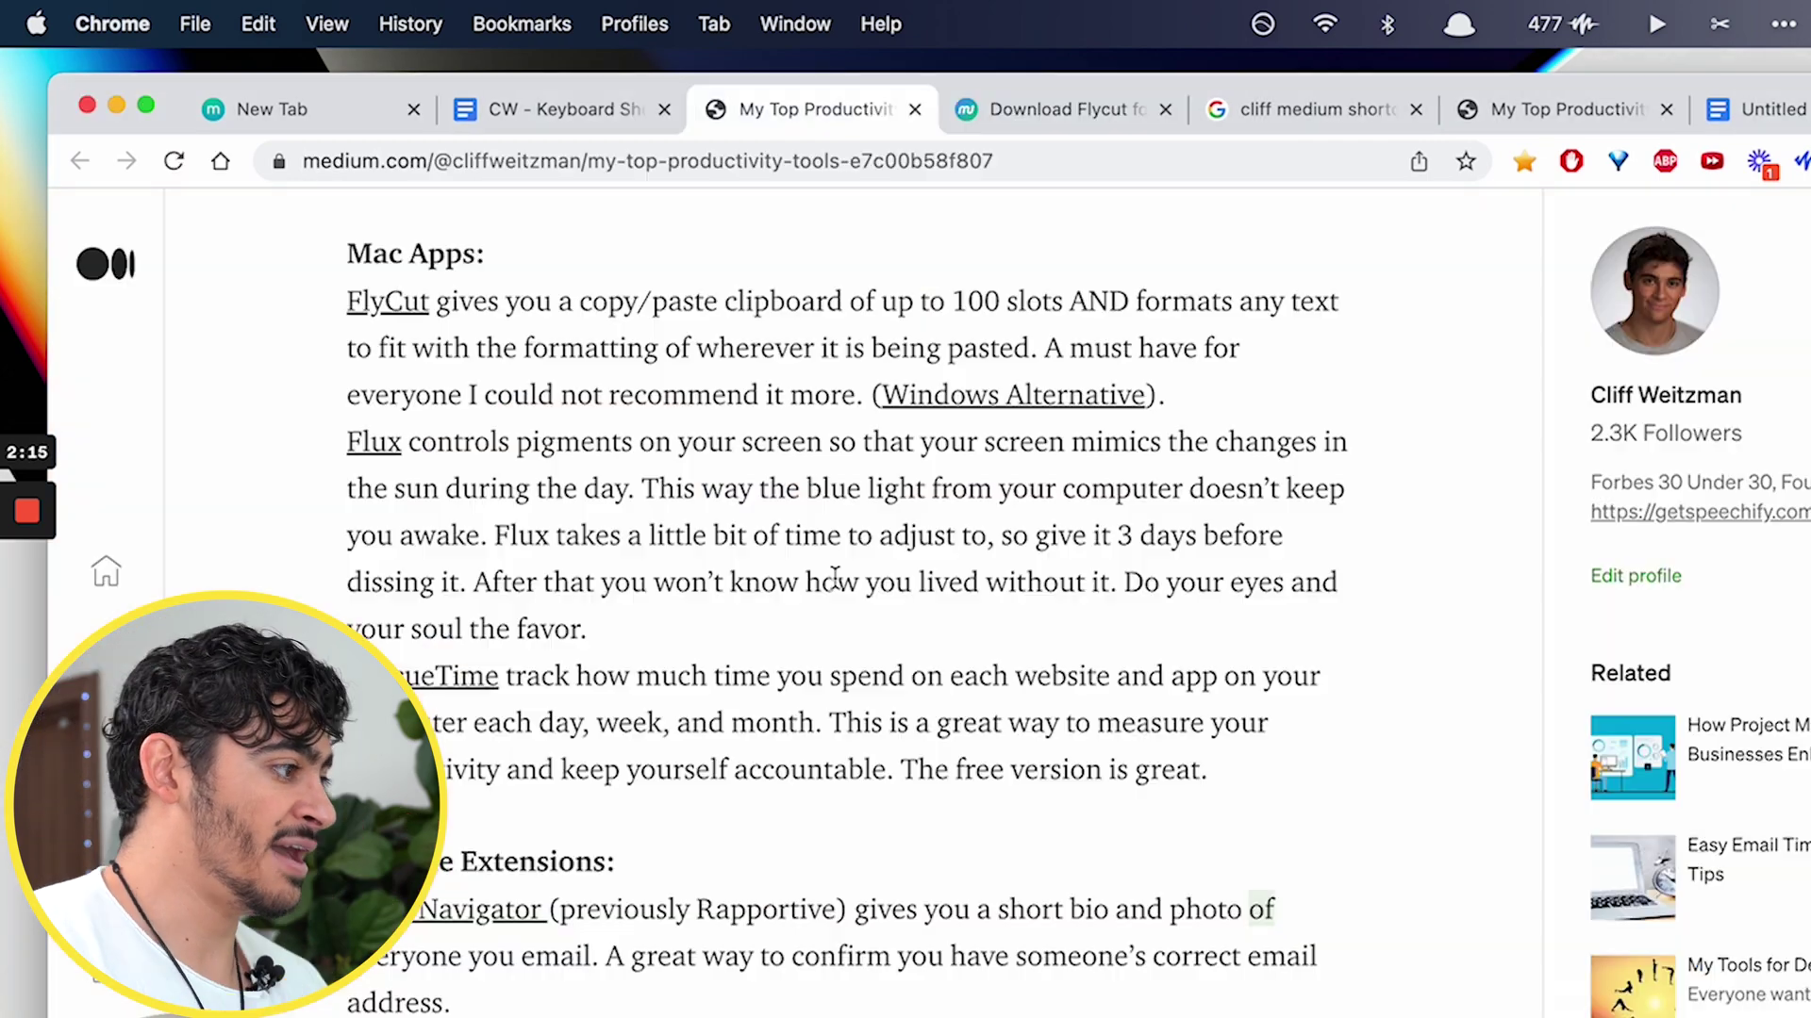
Step: Open the AdBlock website, then search YouTube for the creator's name from a new tab
scroll(839, 586, "down", 2)
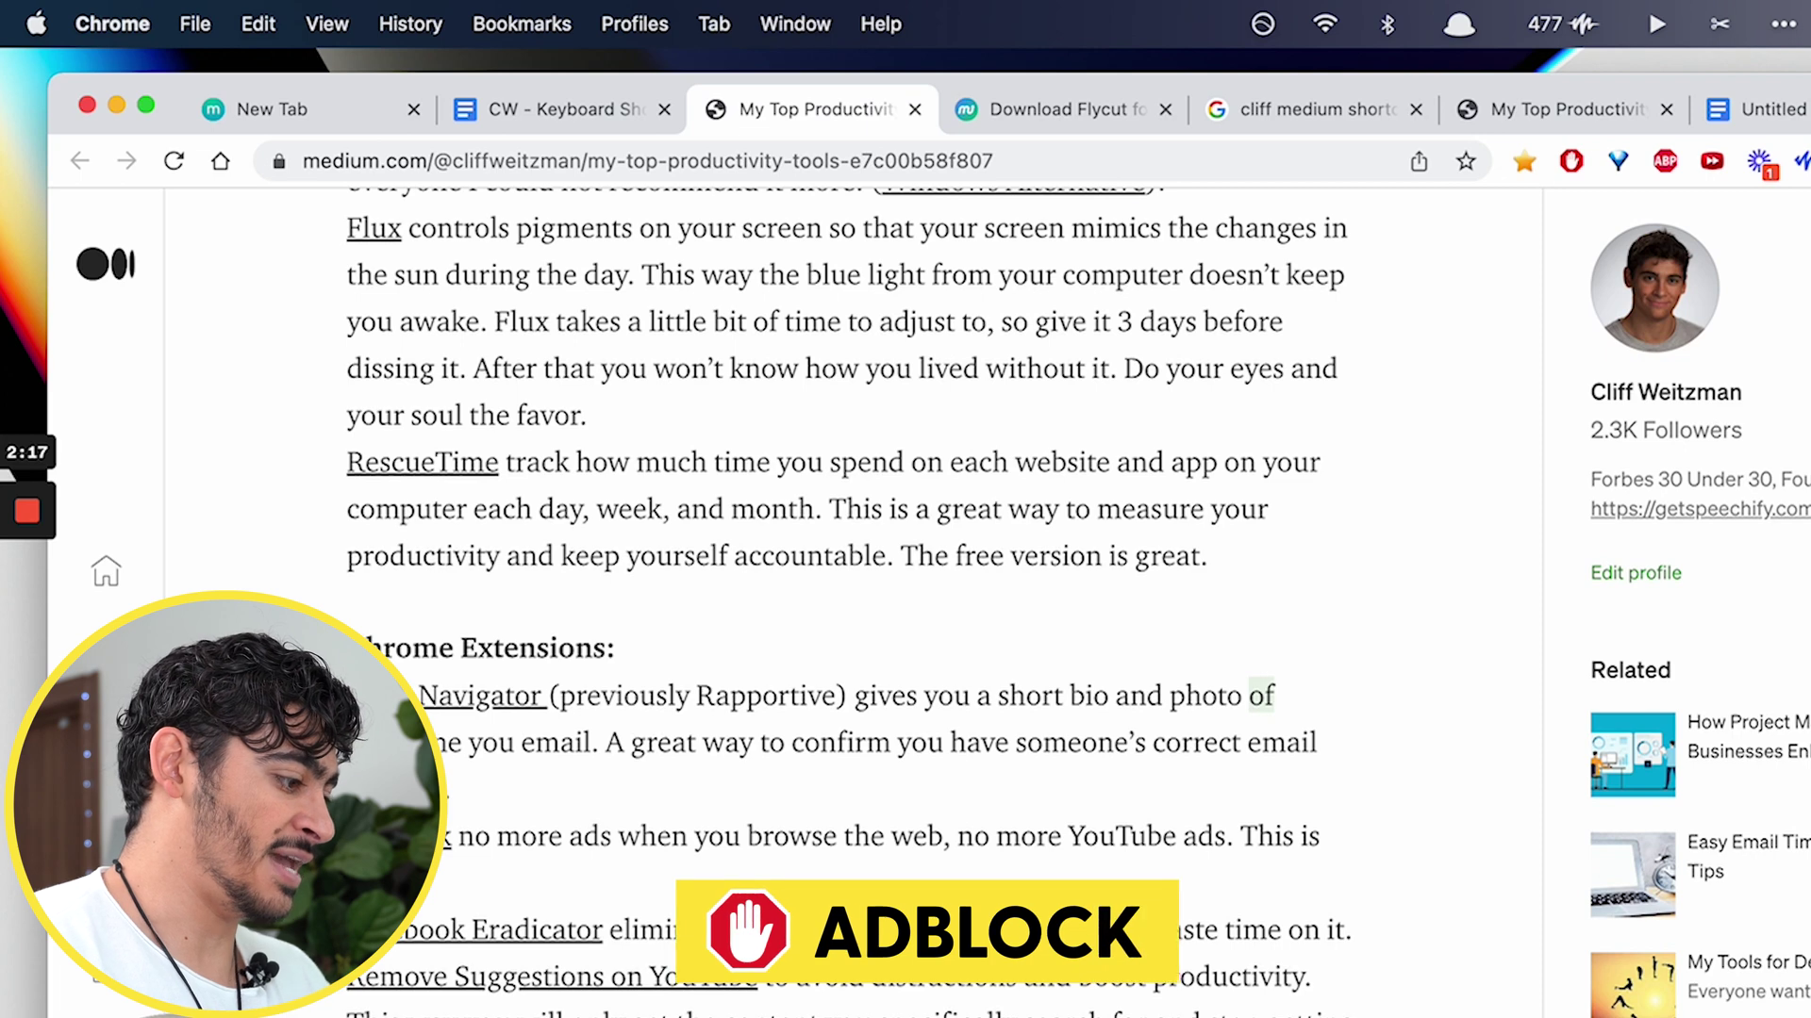
left_click(443, 837)
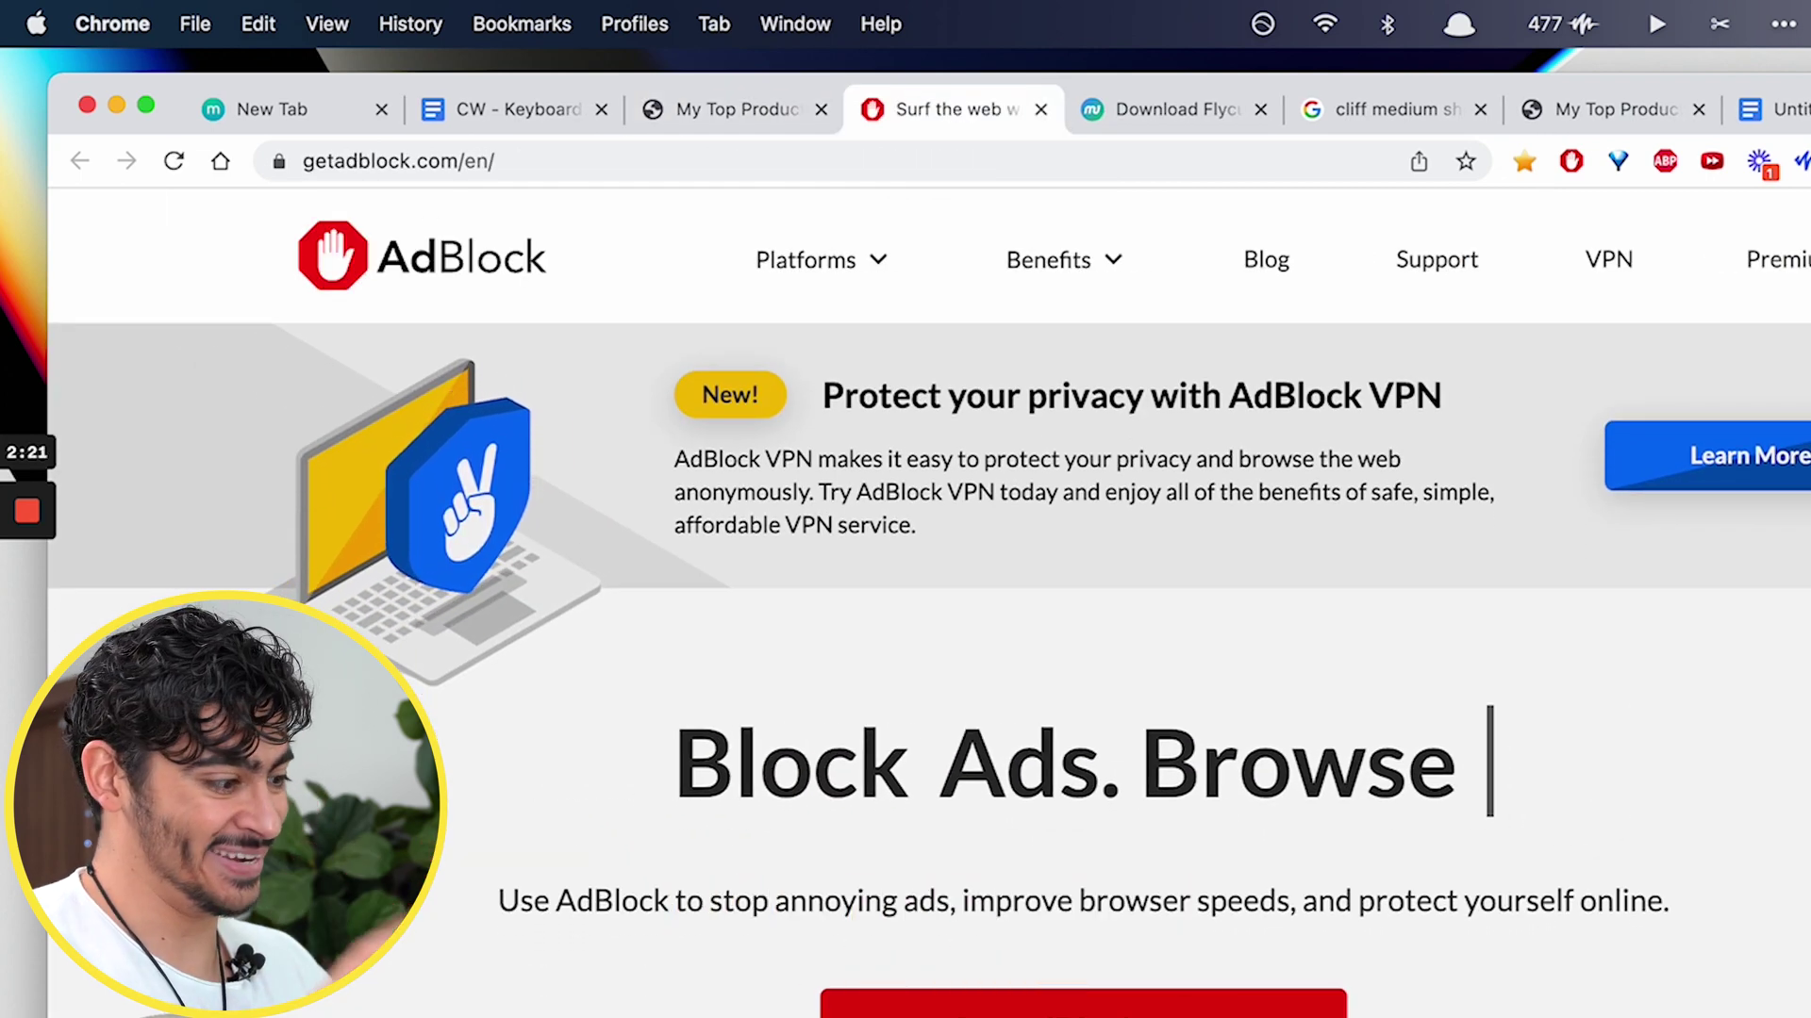
key("super+t")
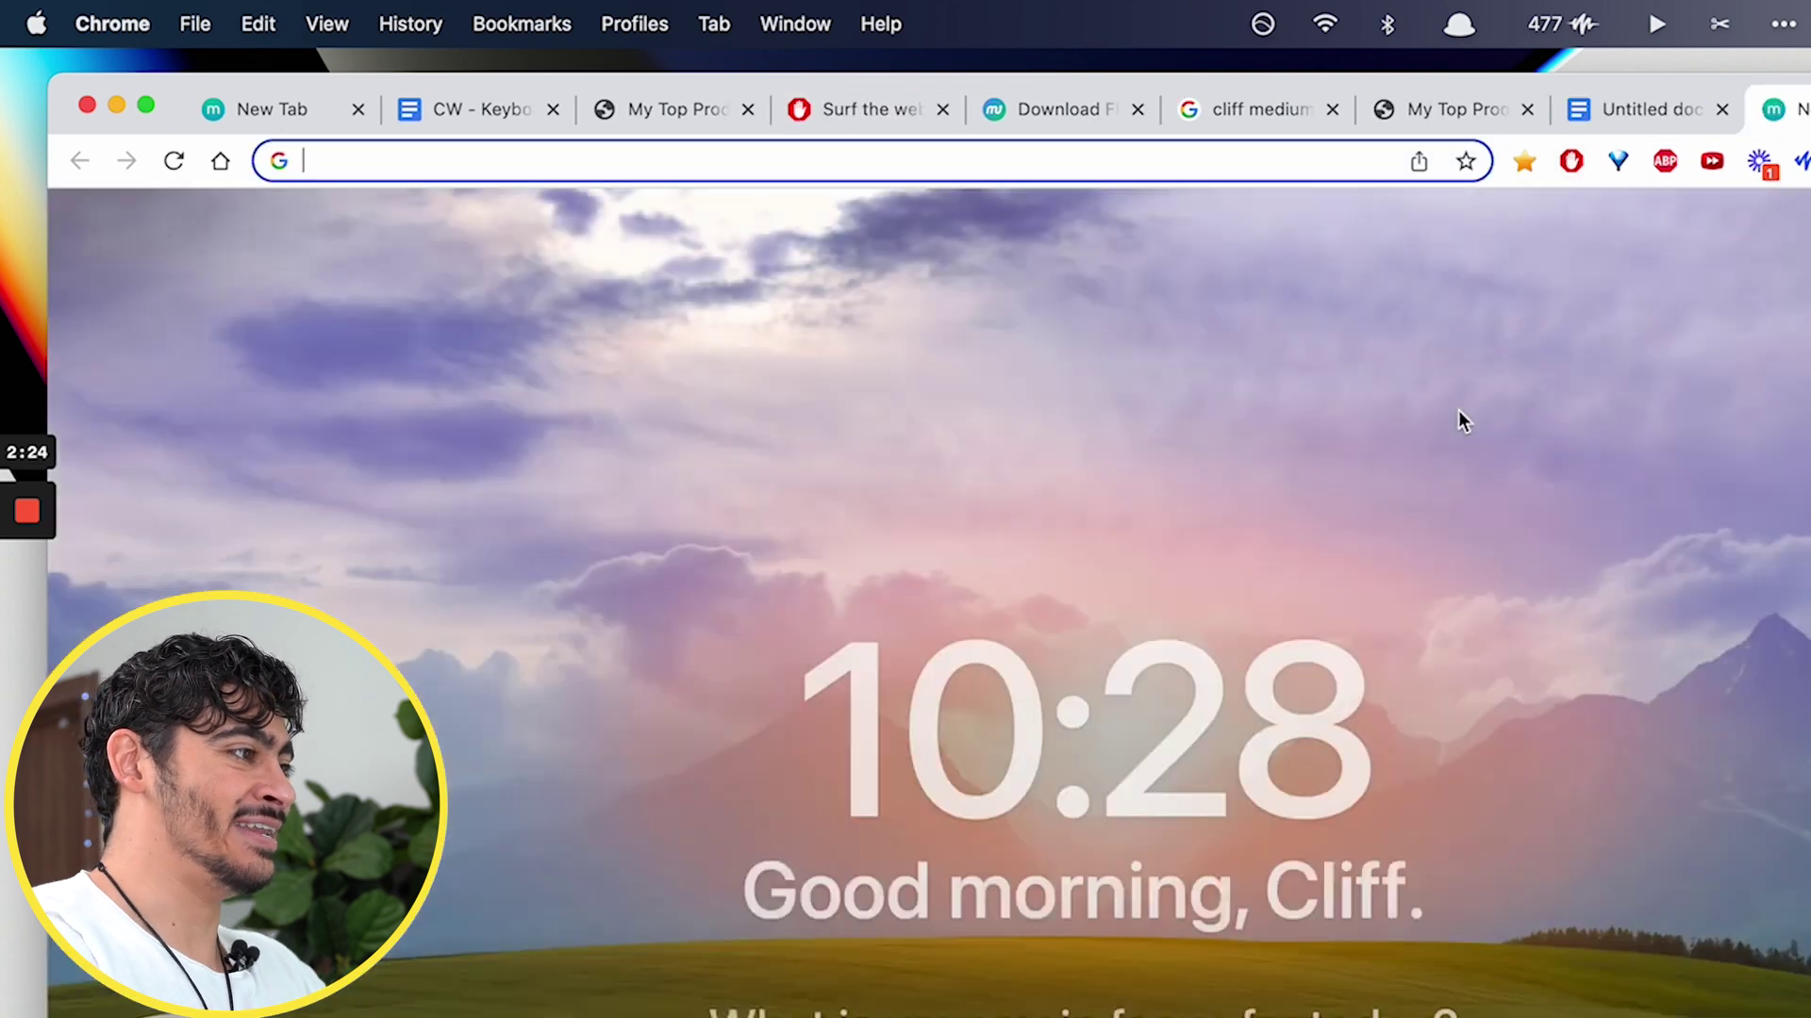
type("you")
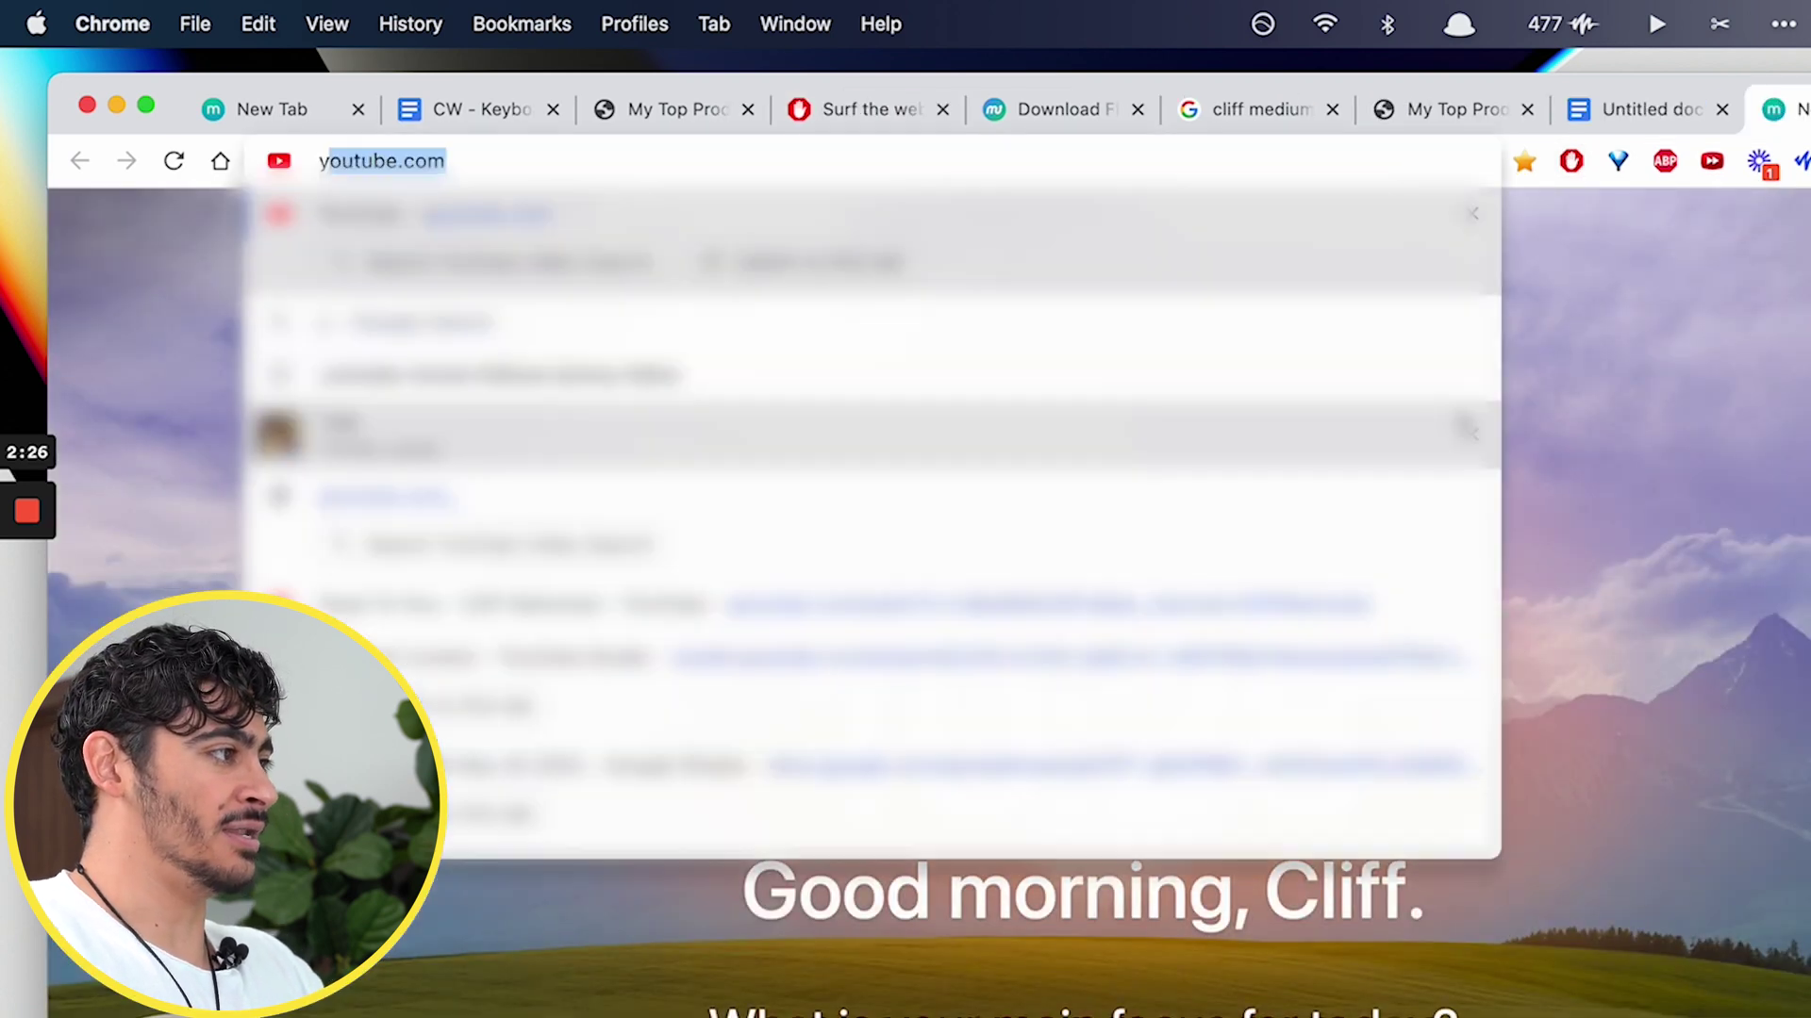
key("Tab")
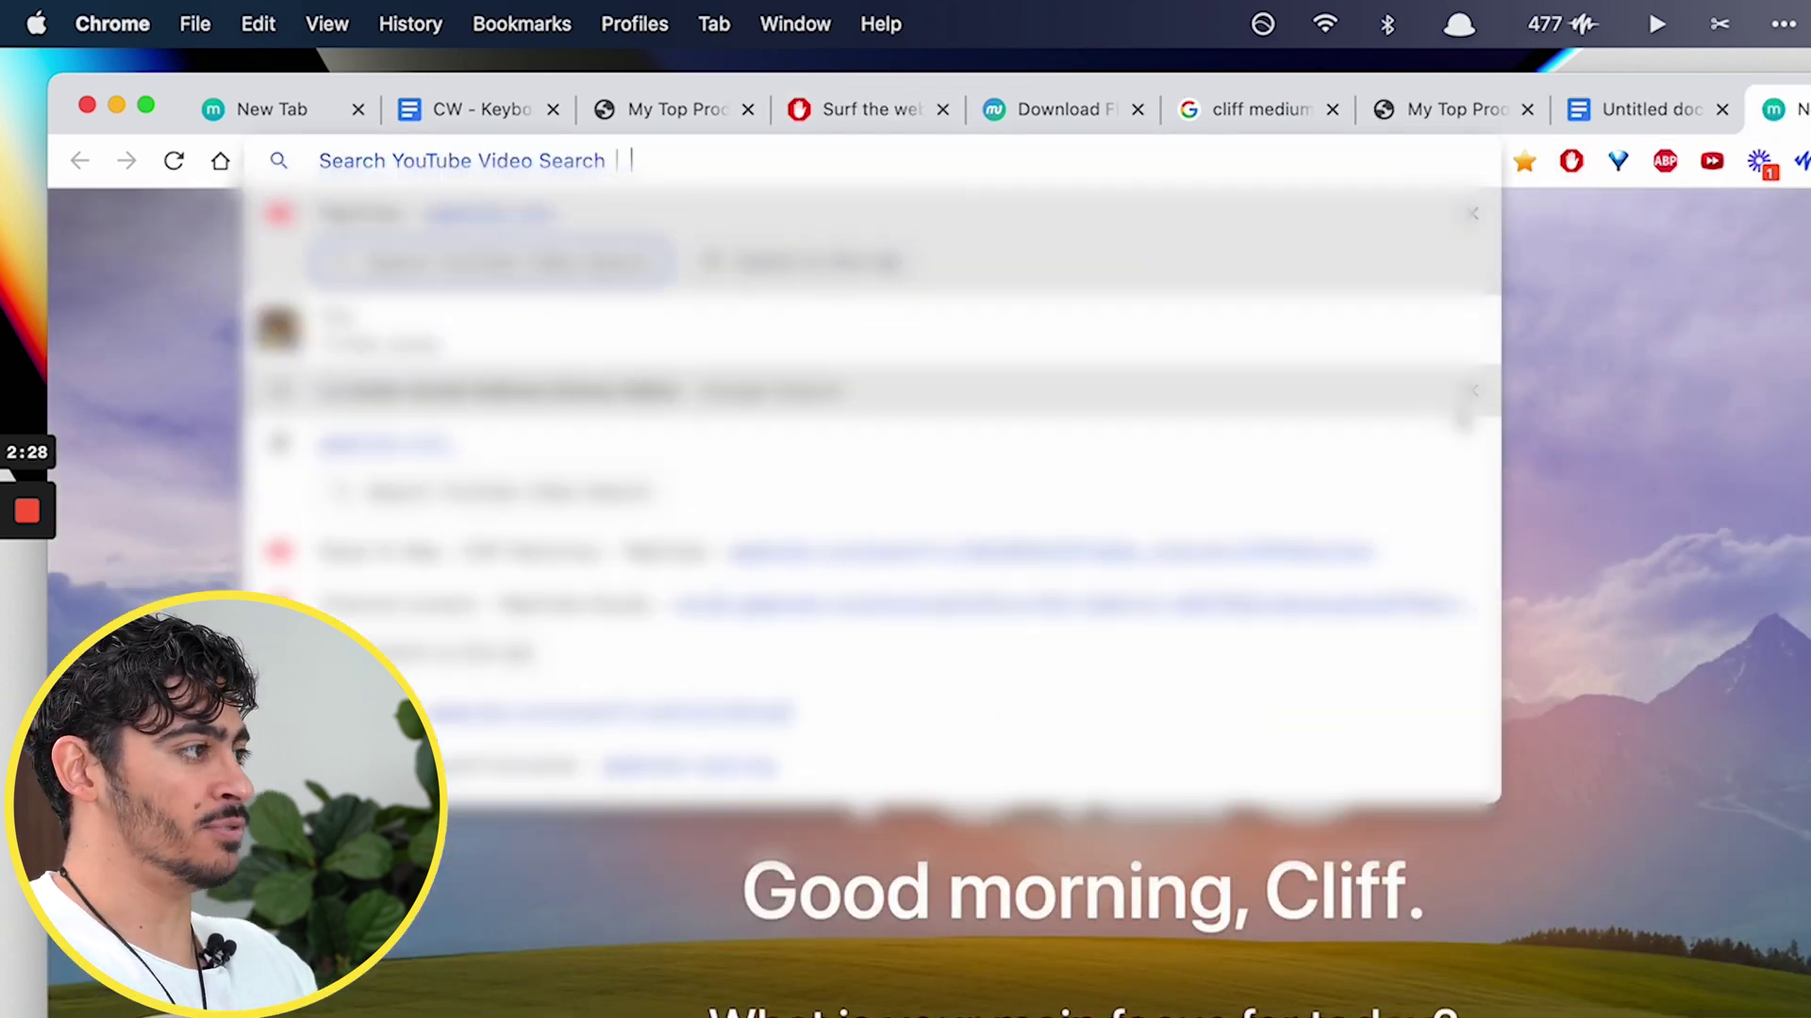
type("cliff wi")
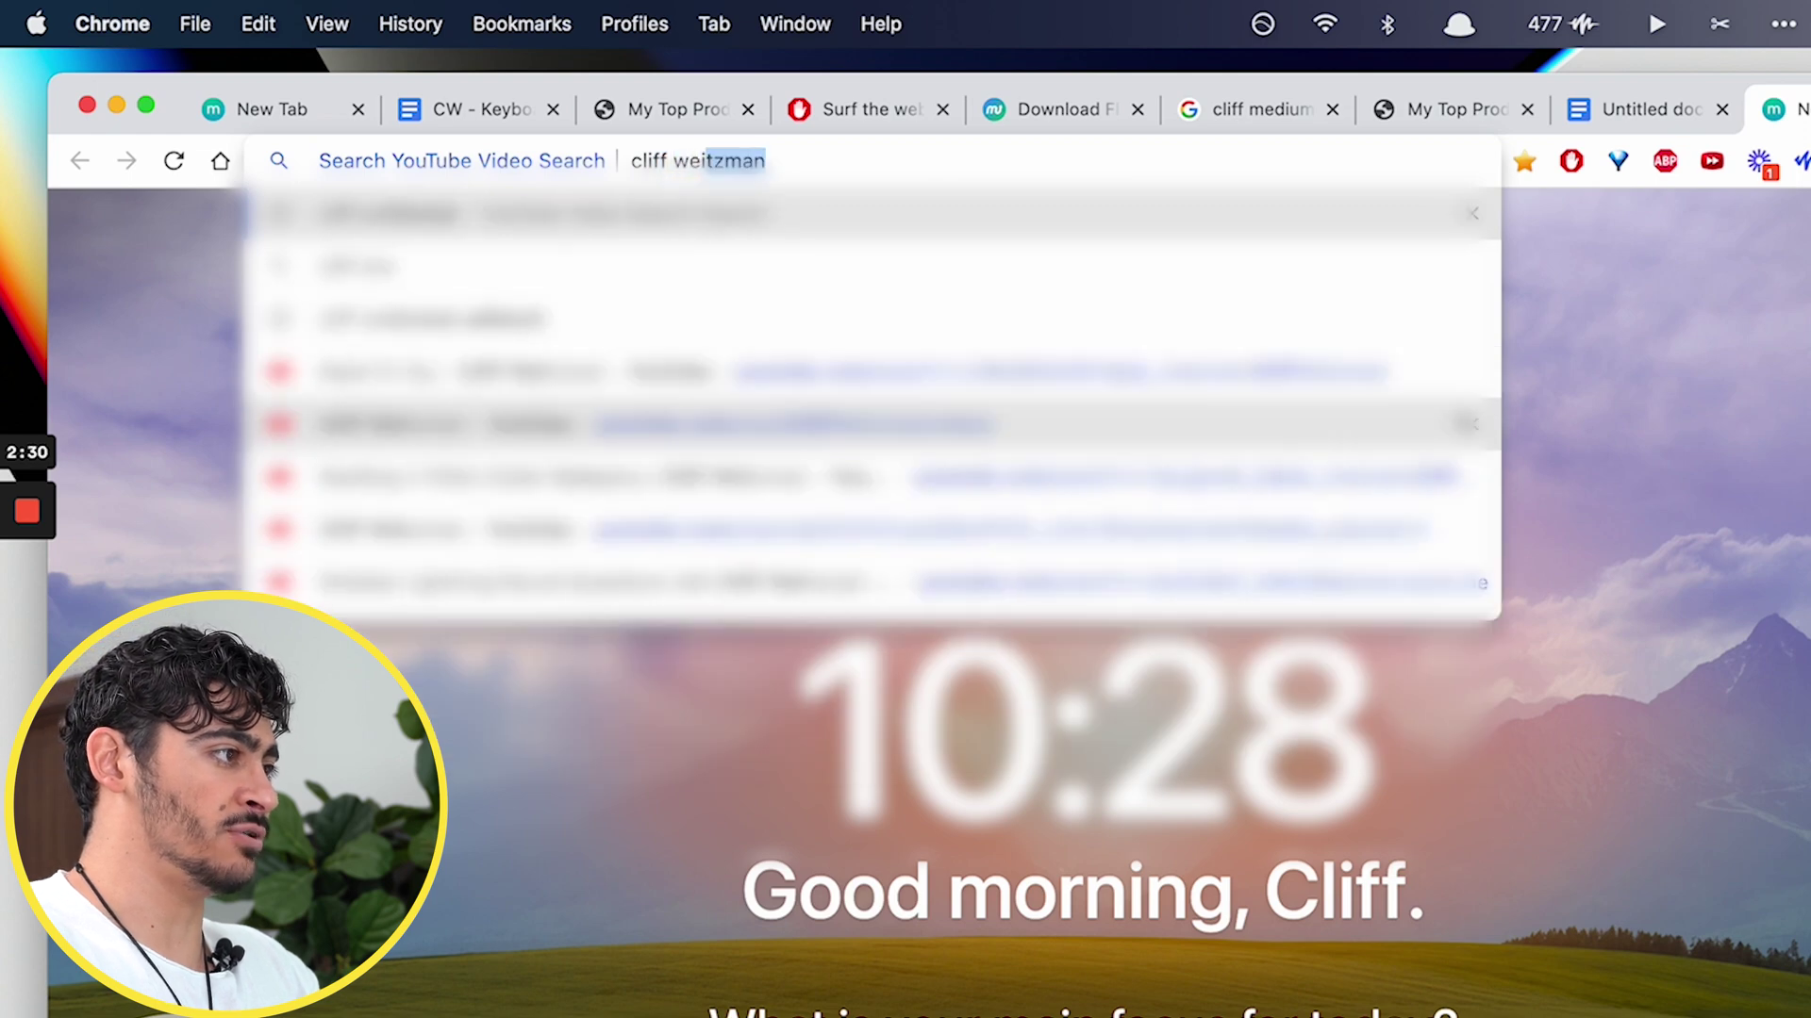
key("Return")
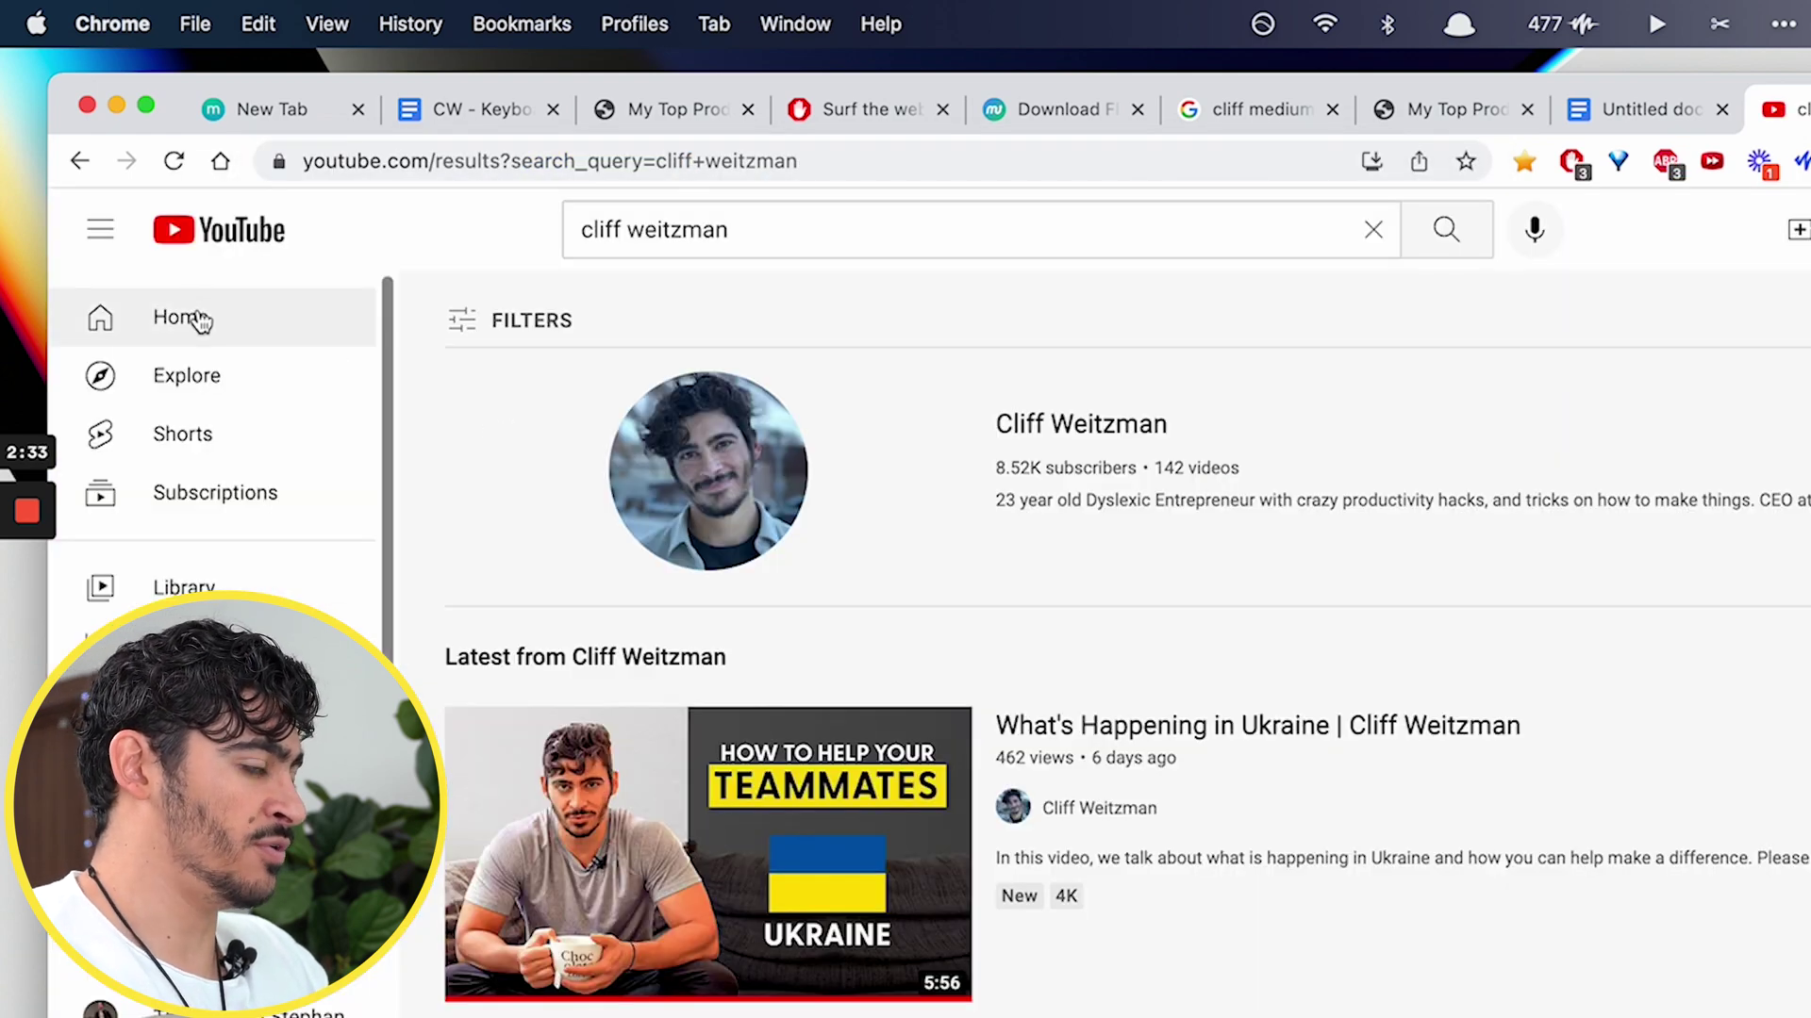
left_click(196, 319)
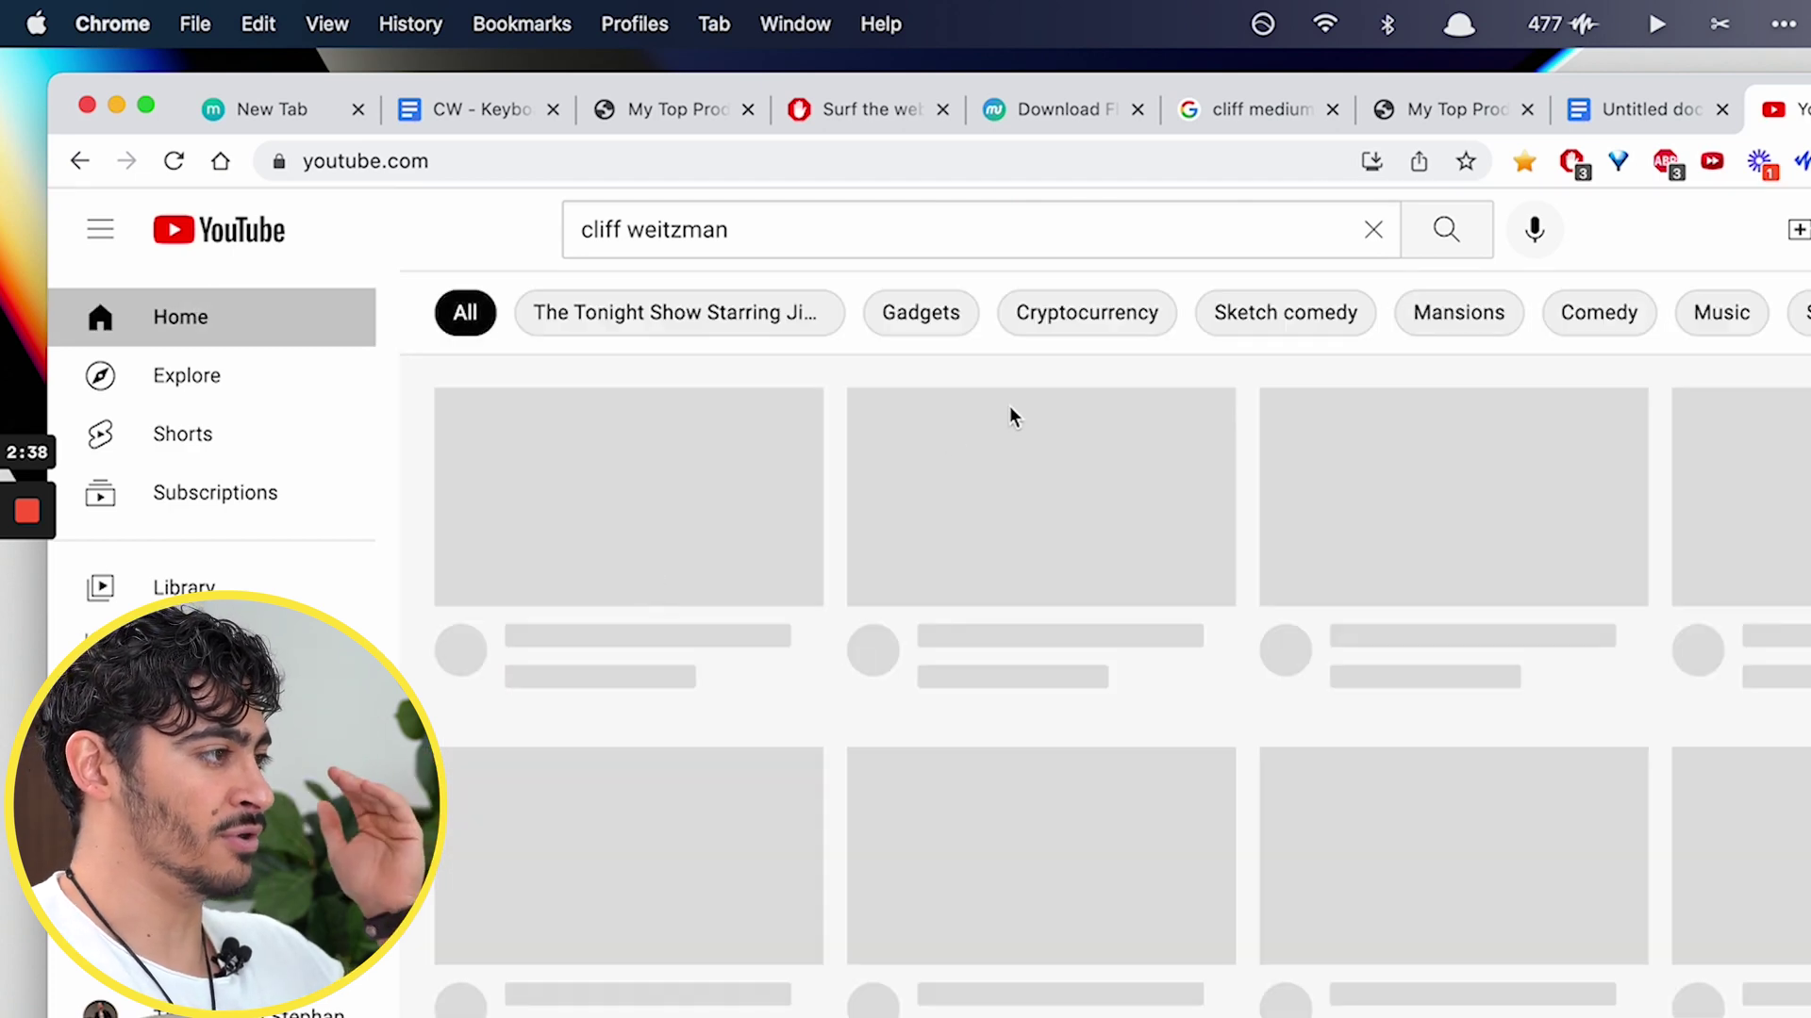
left_click(1002, 236)
key("Return")
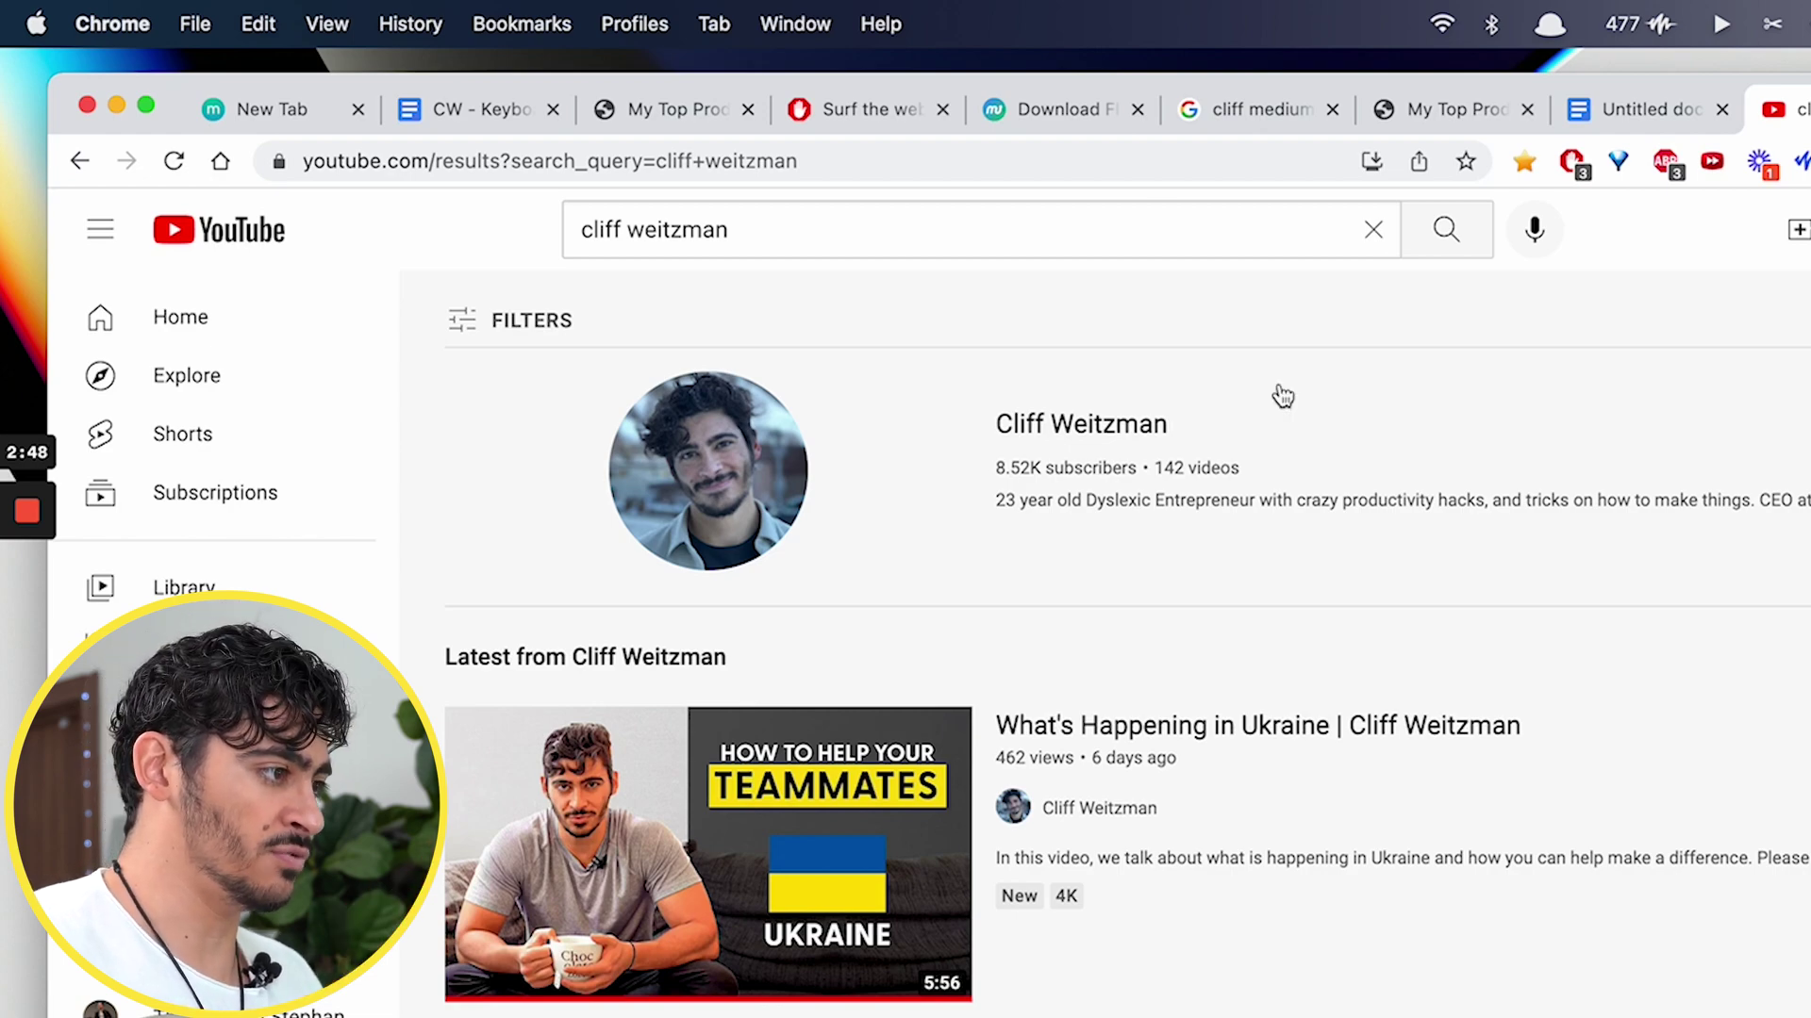
Step: Open the 'For Those Feeling Behind In Life' video and scroll down to its comments
scroll(1226, 660, "down", 8)
scroll(1192, 525, "up", 2)
left_click(1197, 492)
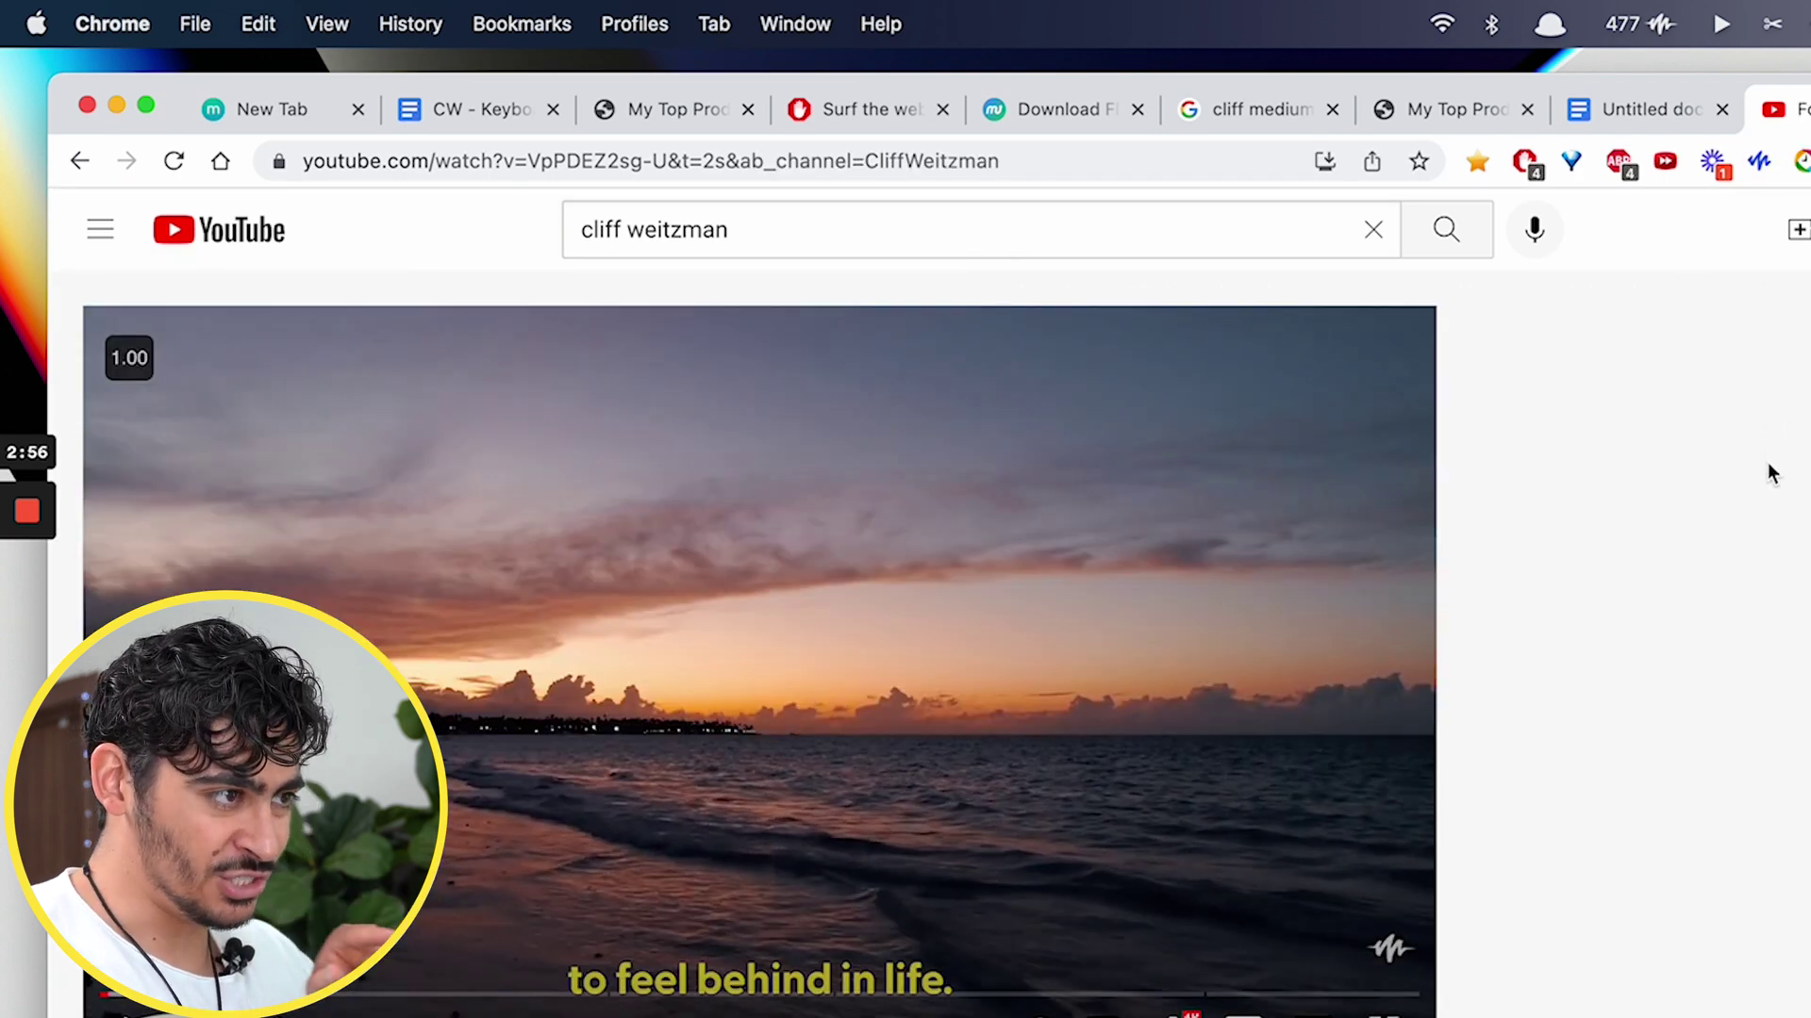
scroll(1771, 471, "down", 6)
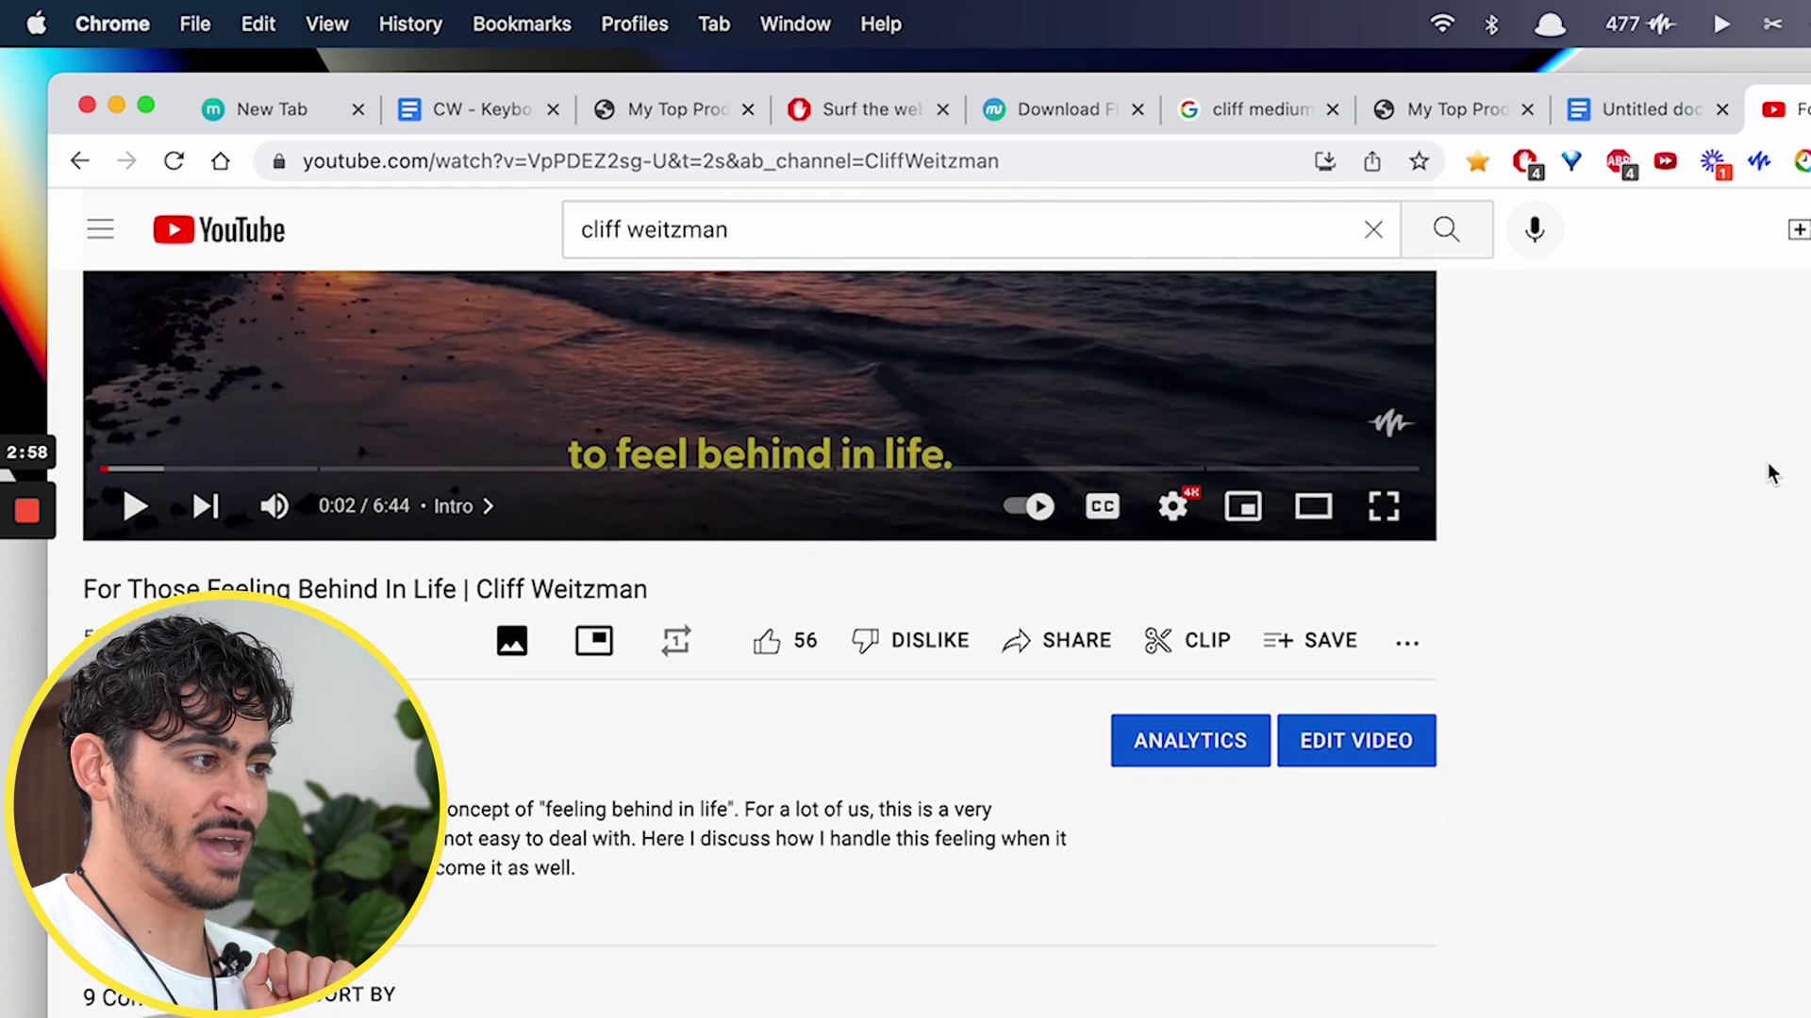
scroll(1771, 472, "up", 3)
scroll(1771, 471, "down", 6)
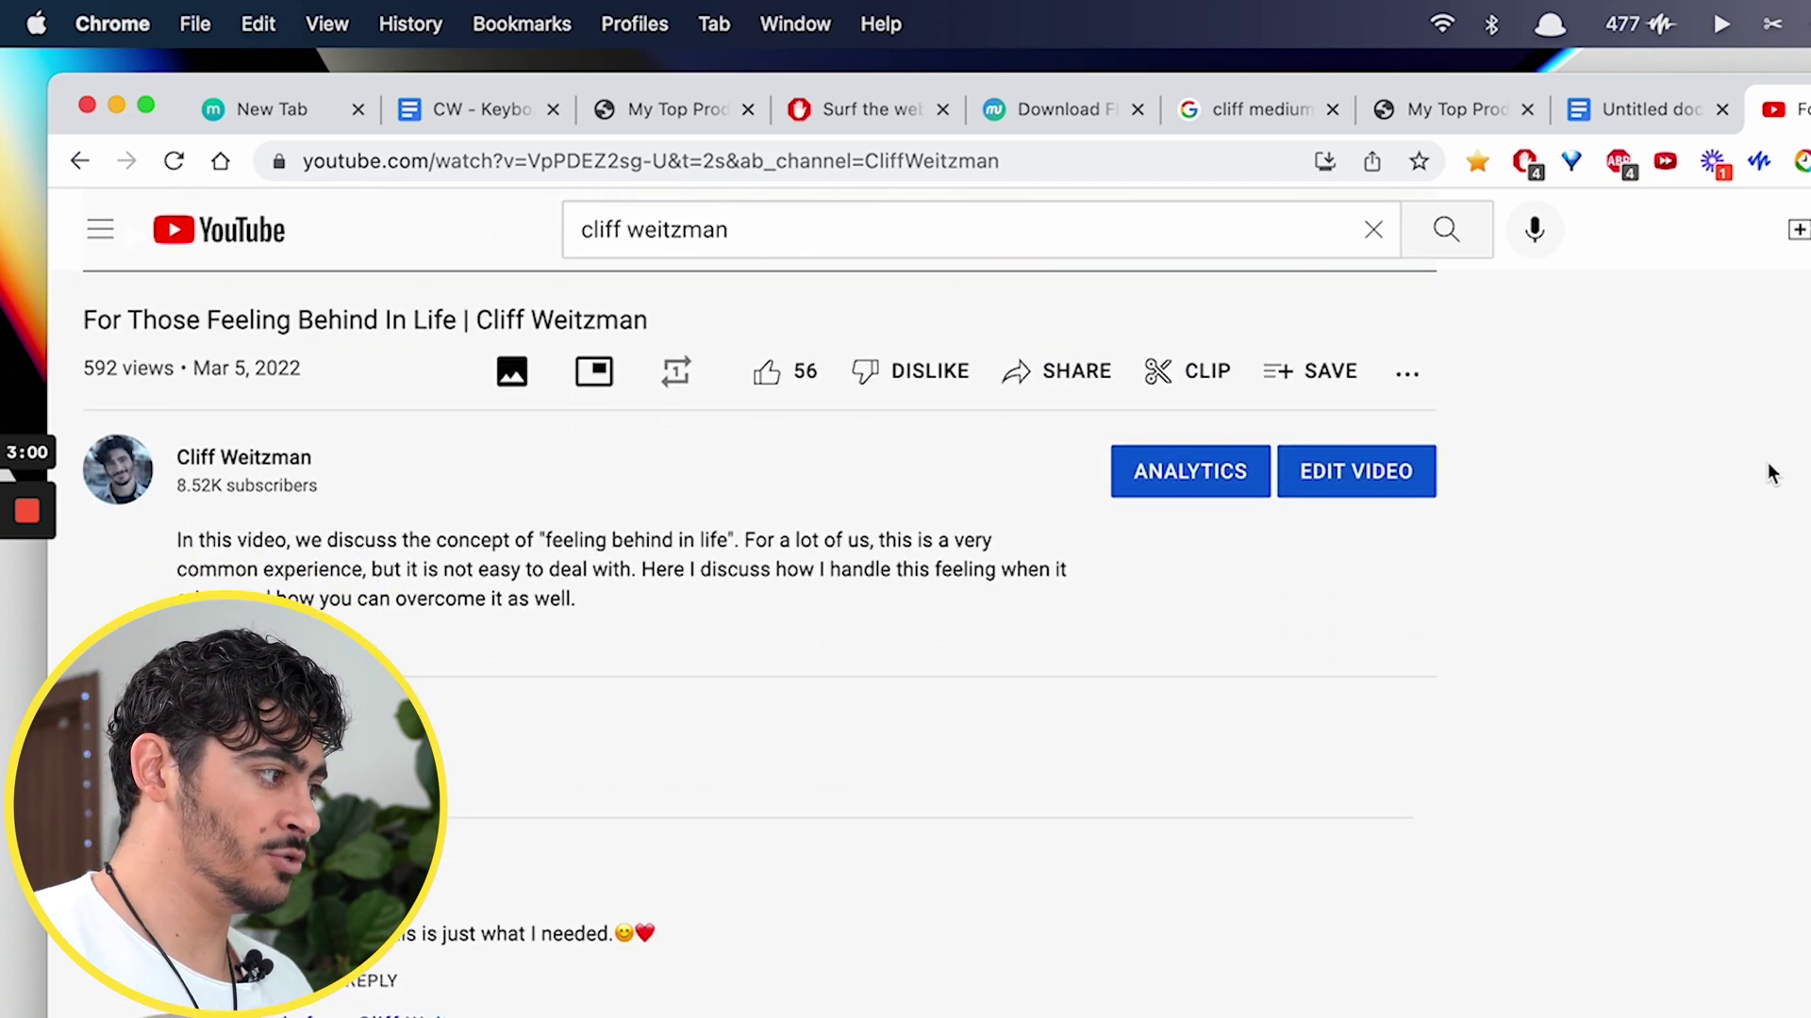
scroll(1771, 472, "down", 3)
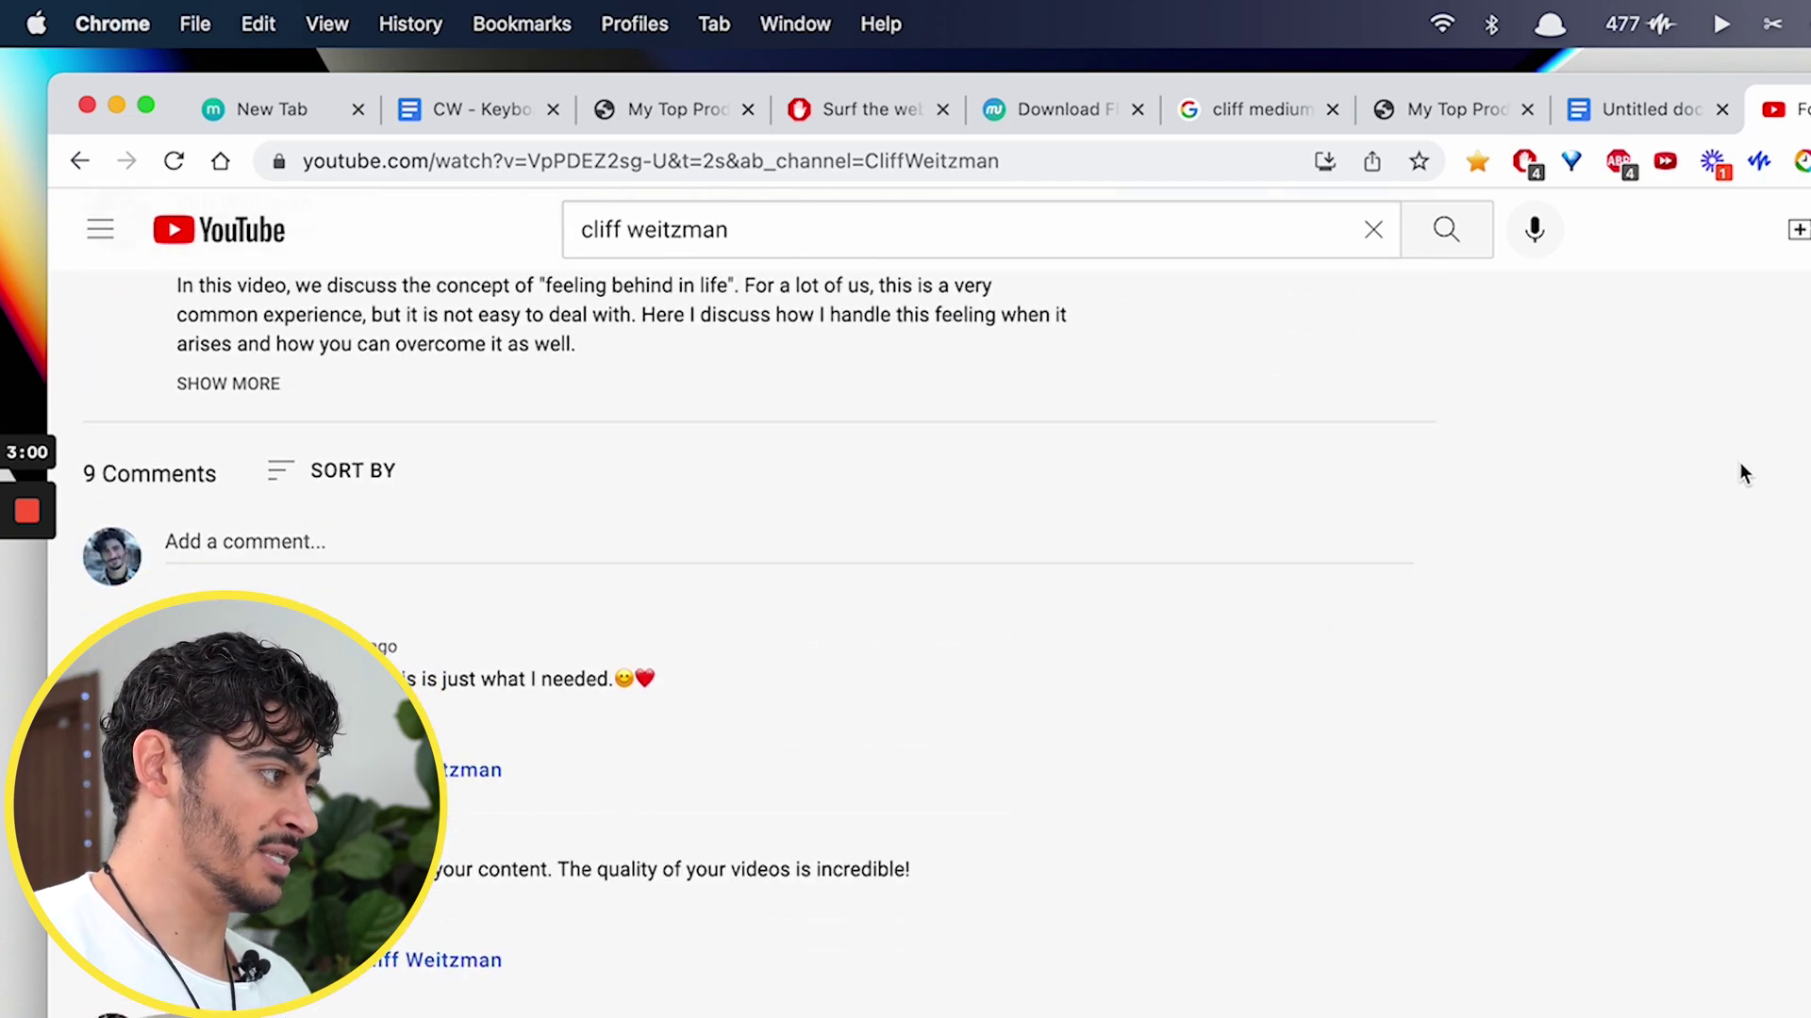
right_click(456, 564)
Step: Start AdBlock's 'Block this ad' wizard on the comments, then open AdBlock's Options from the toolbar
mouse_move(543, 933)
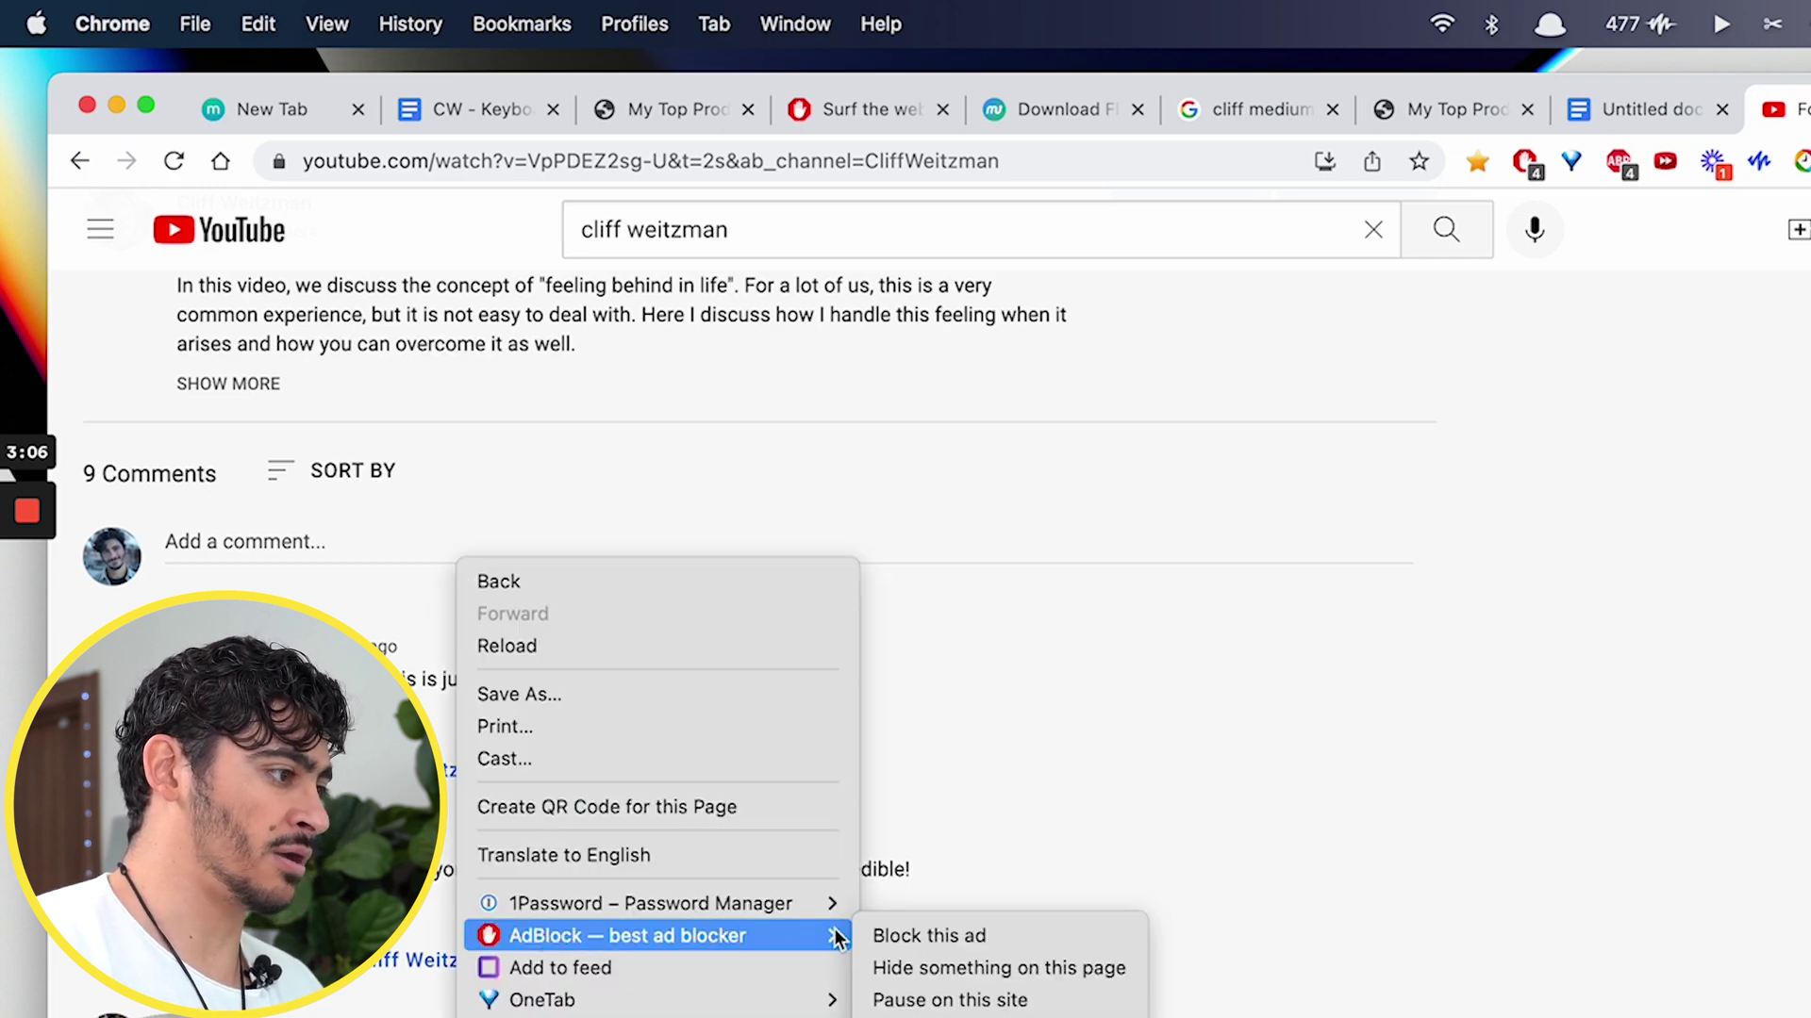
left_click(964, 934)
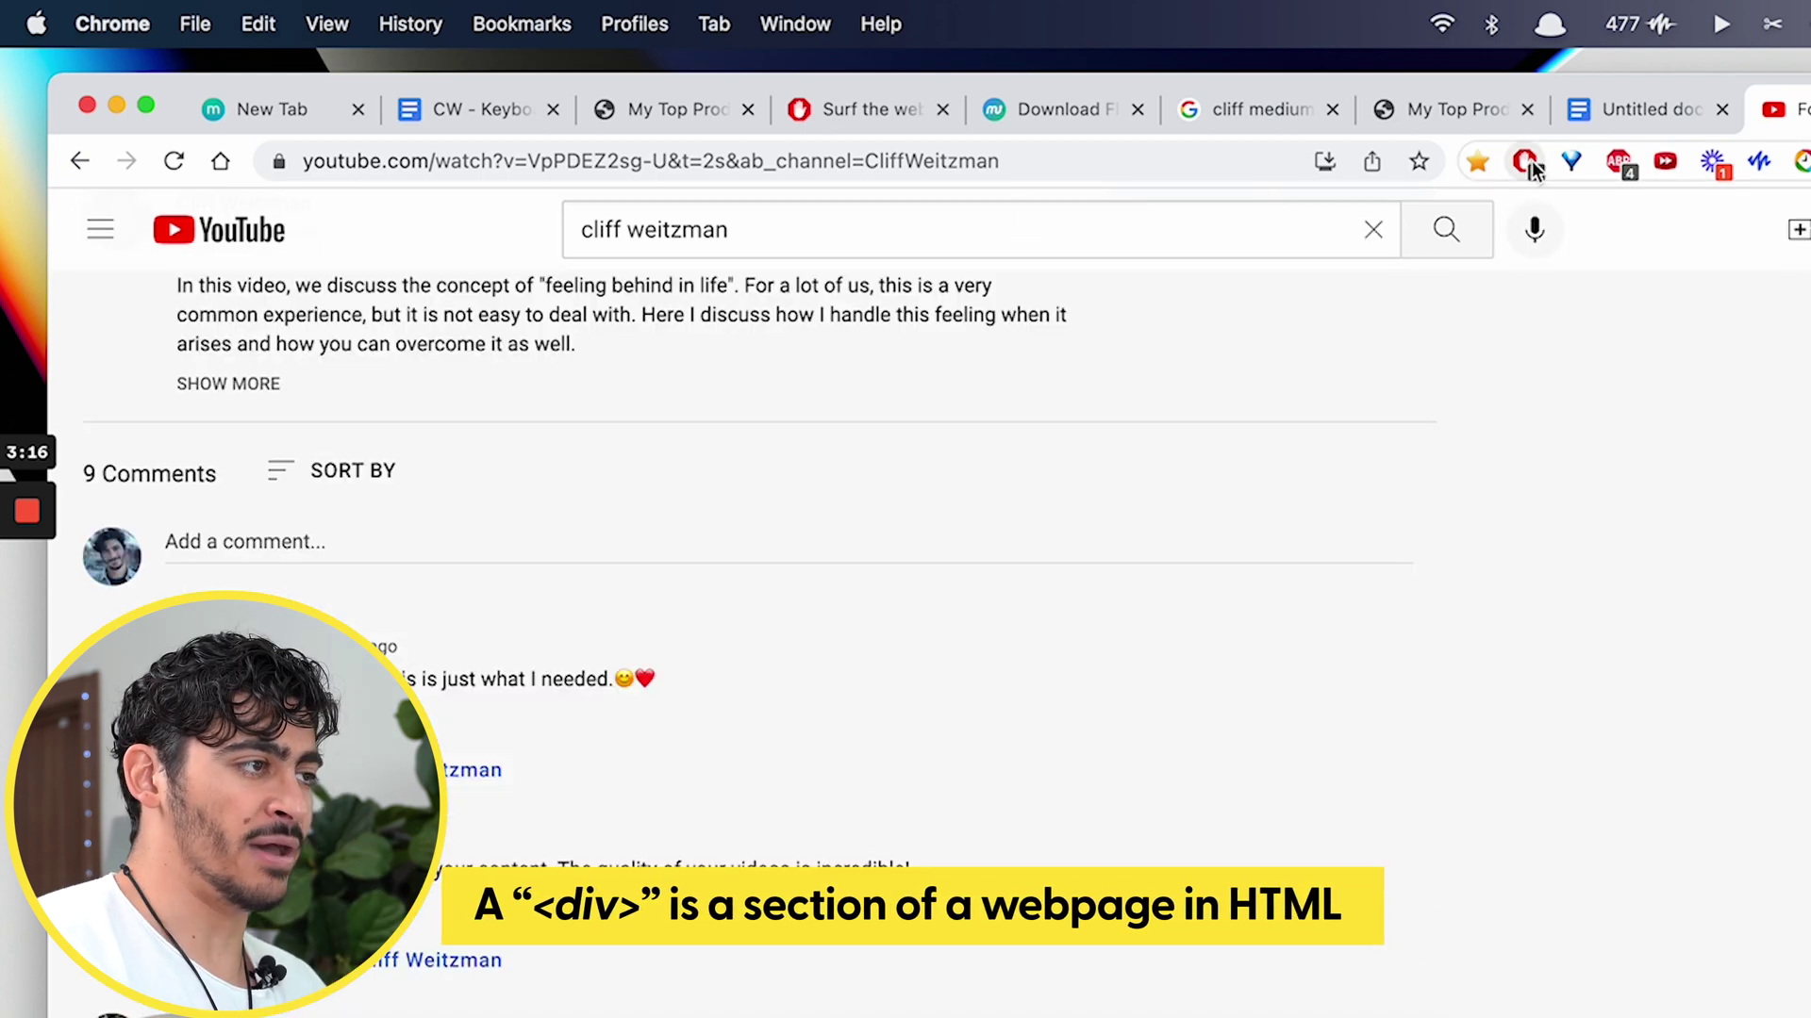
left_click(1527, 162)
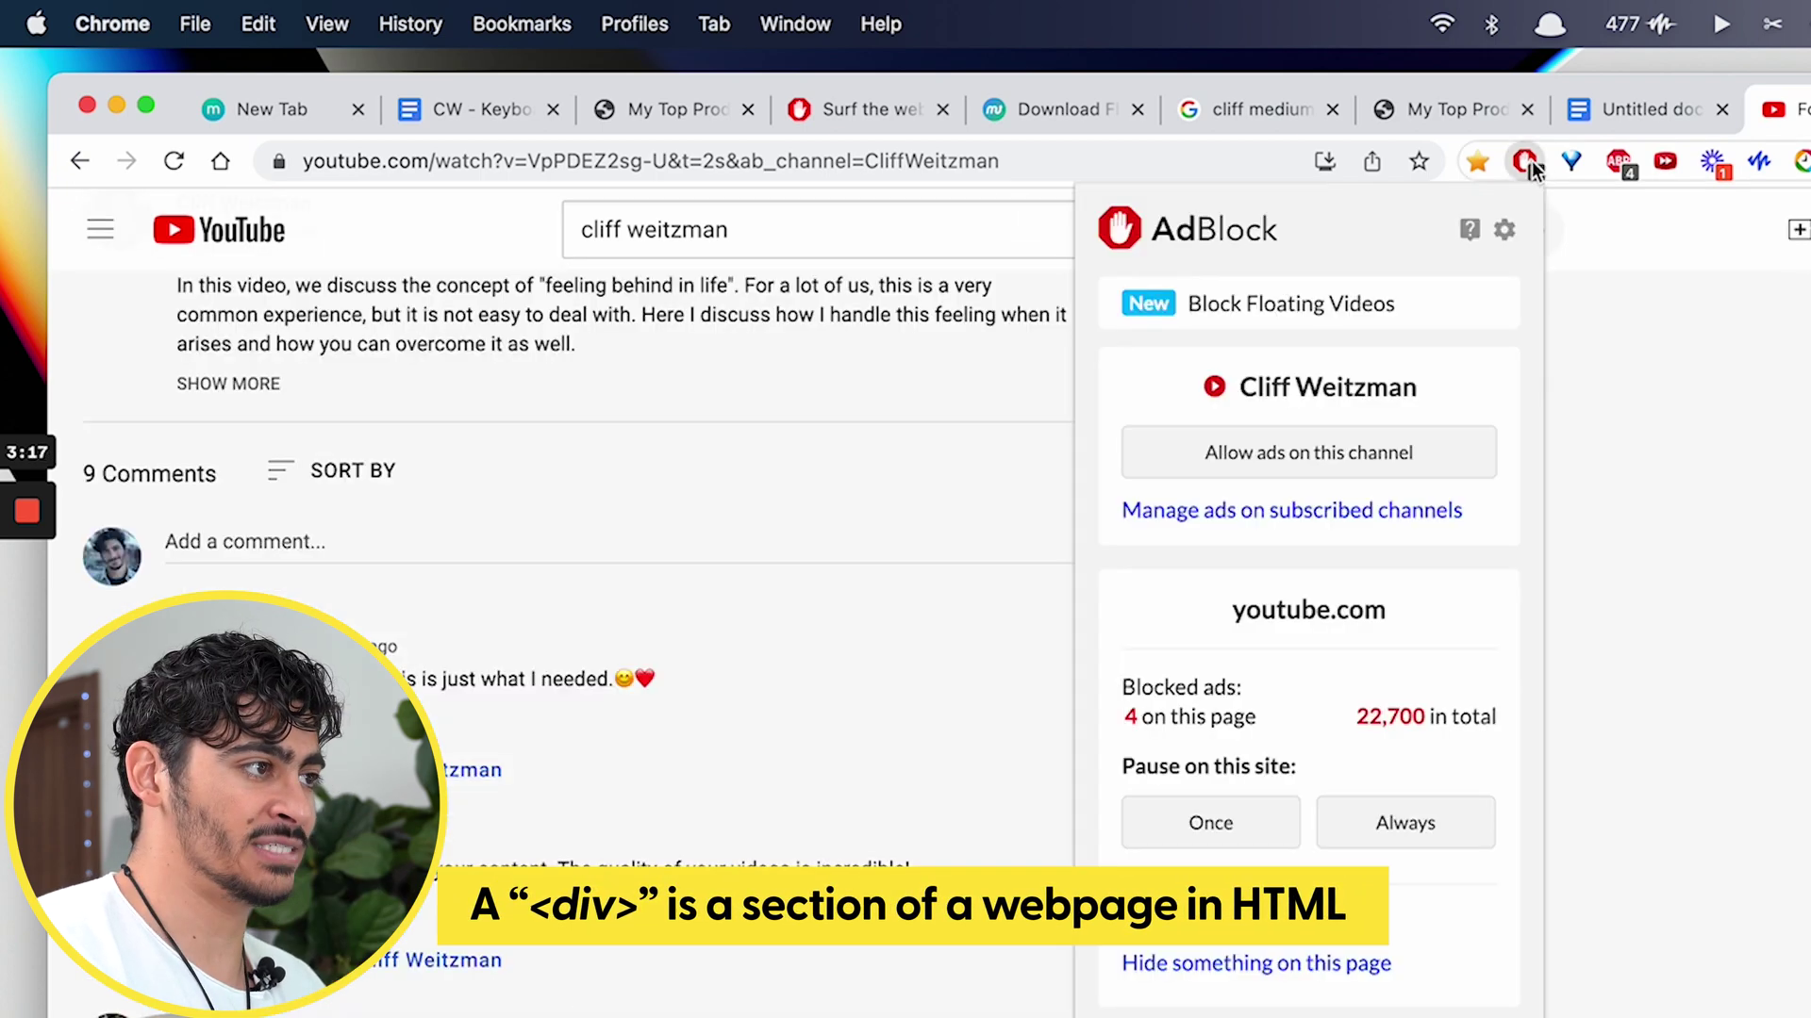
left_click(1505, 232)
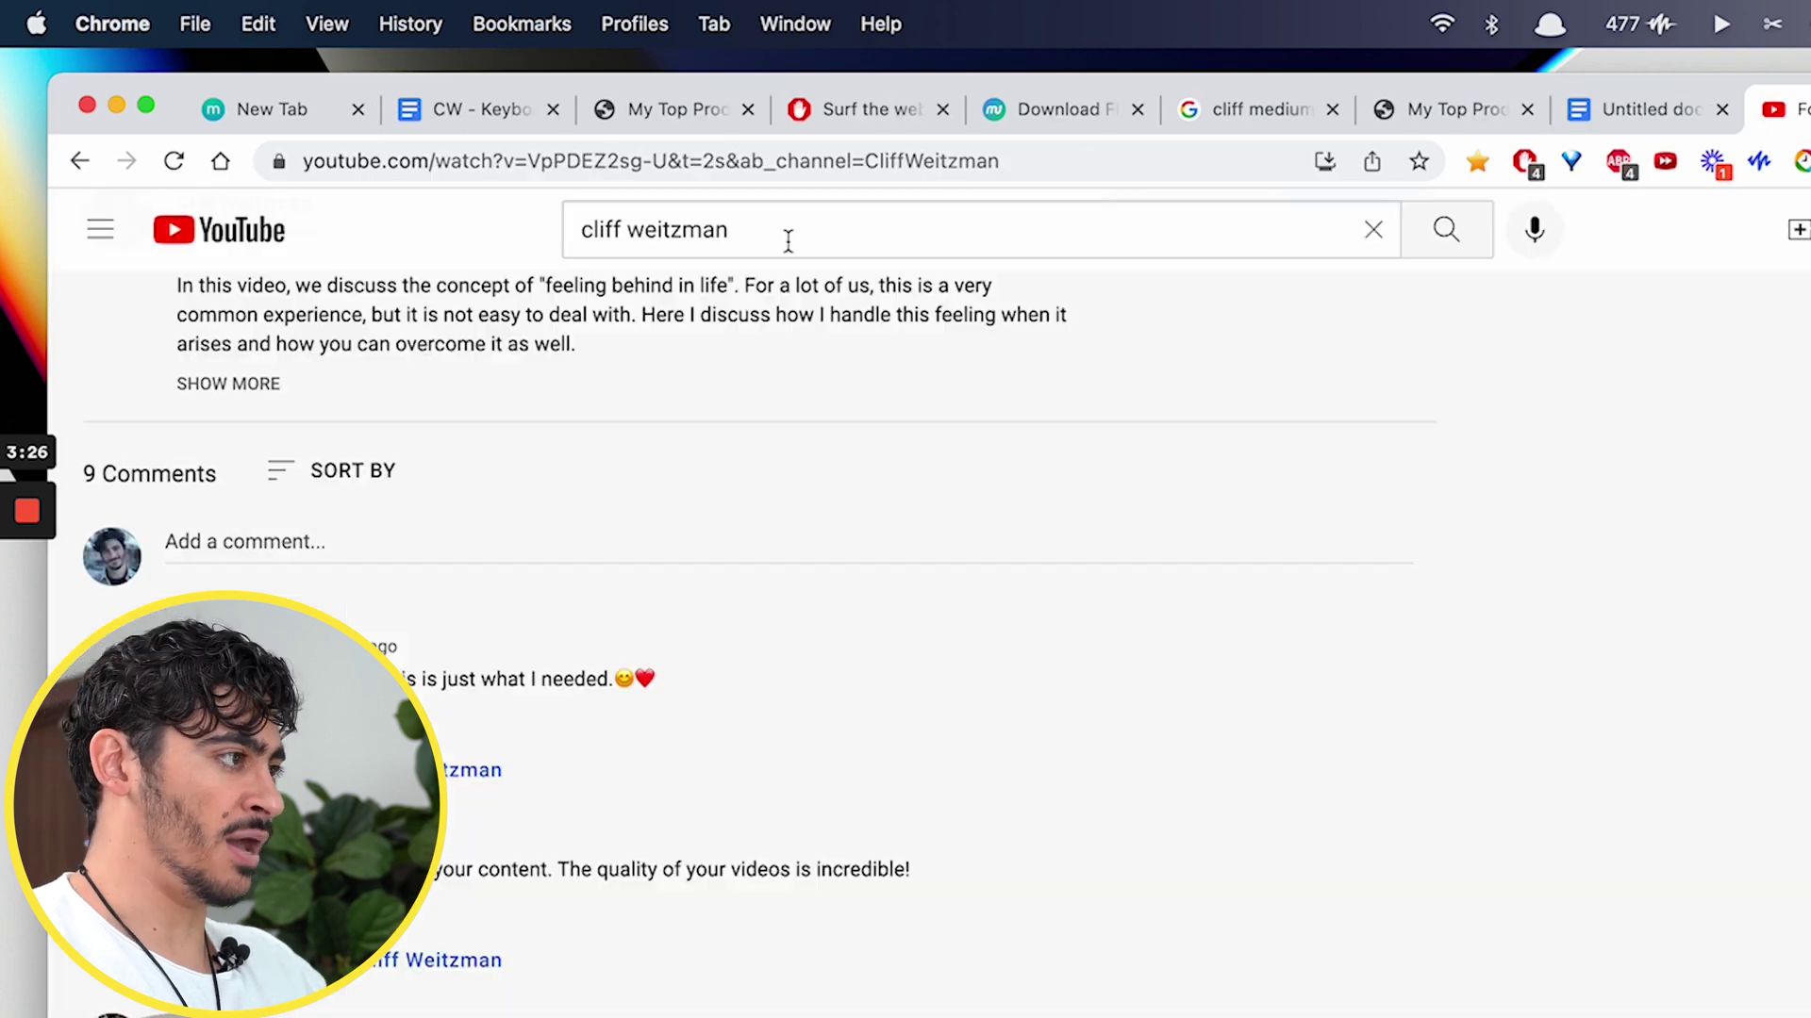
Step: Extend the YouTube search with 'adblock youtube' and open 'Remove YouTube Suggestions & Avoid Distractions'
double_click(765, 230)
key("Right")
type("adb")
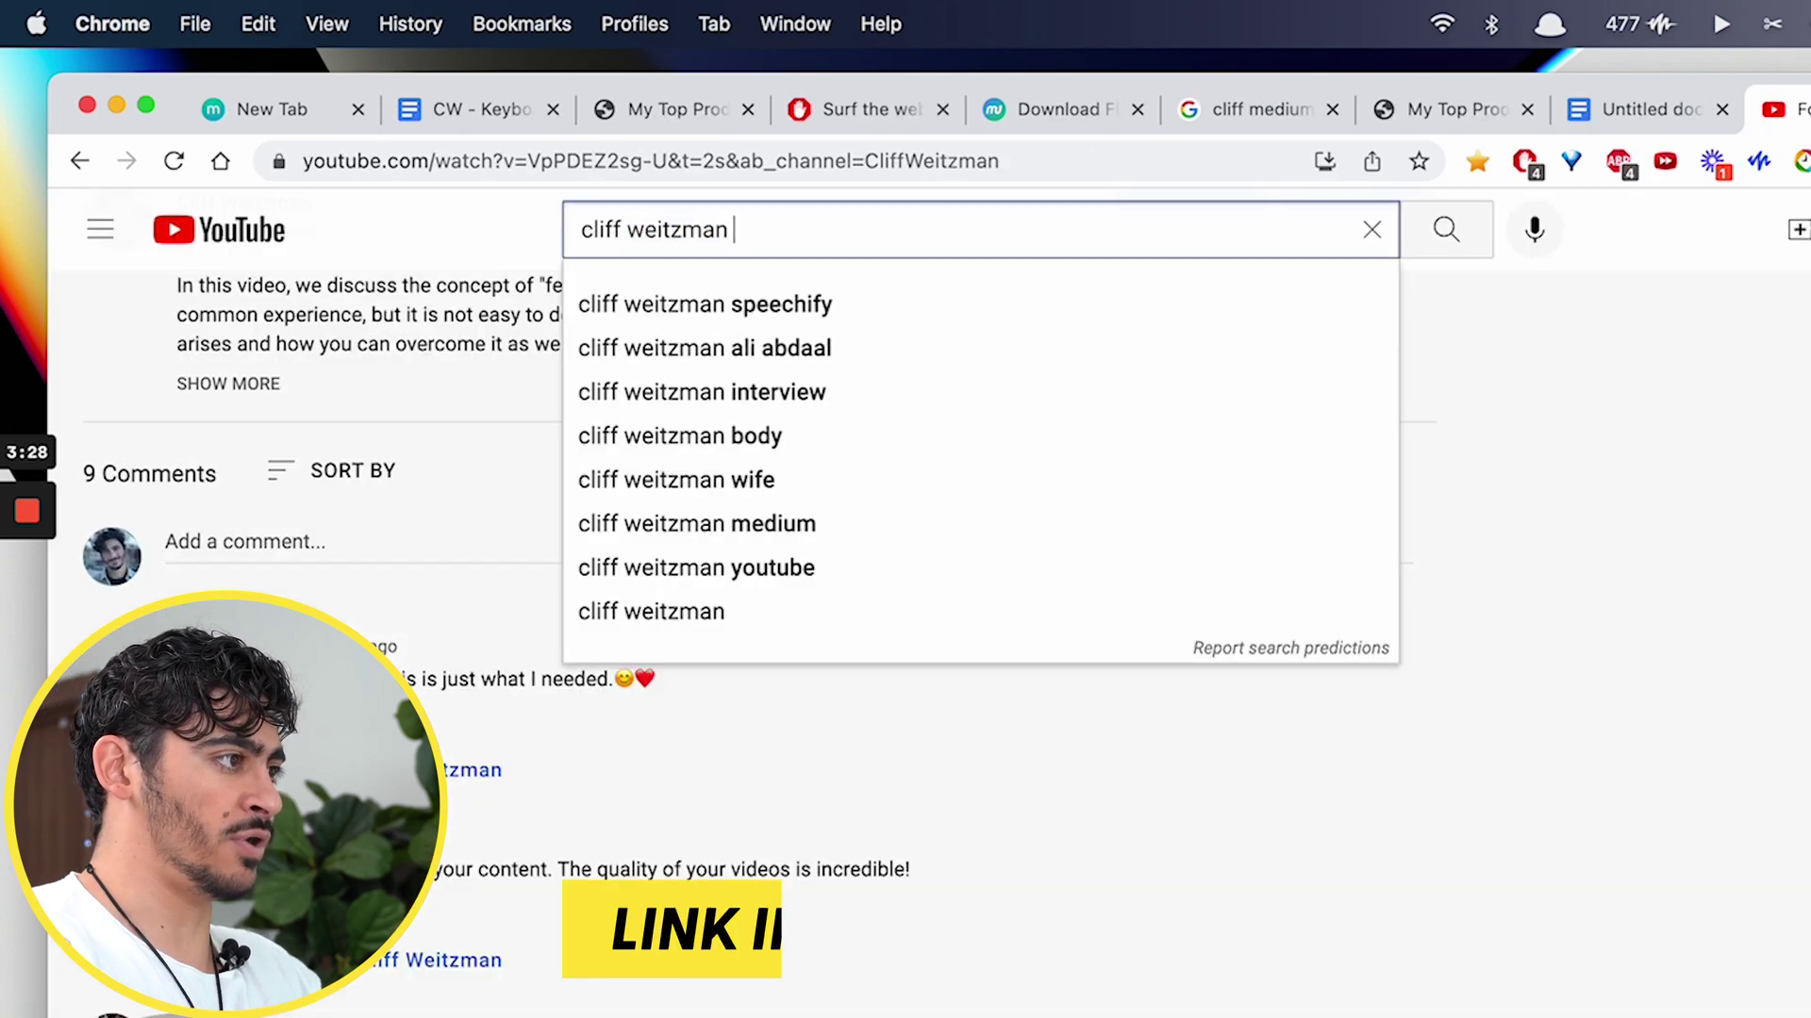
type("lock youtube")
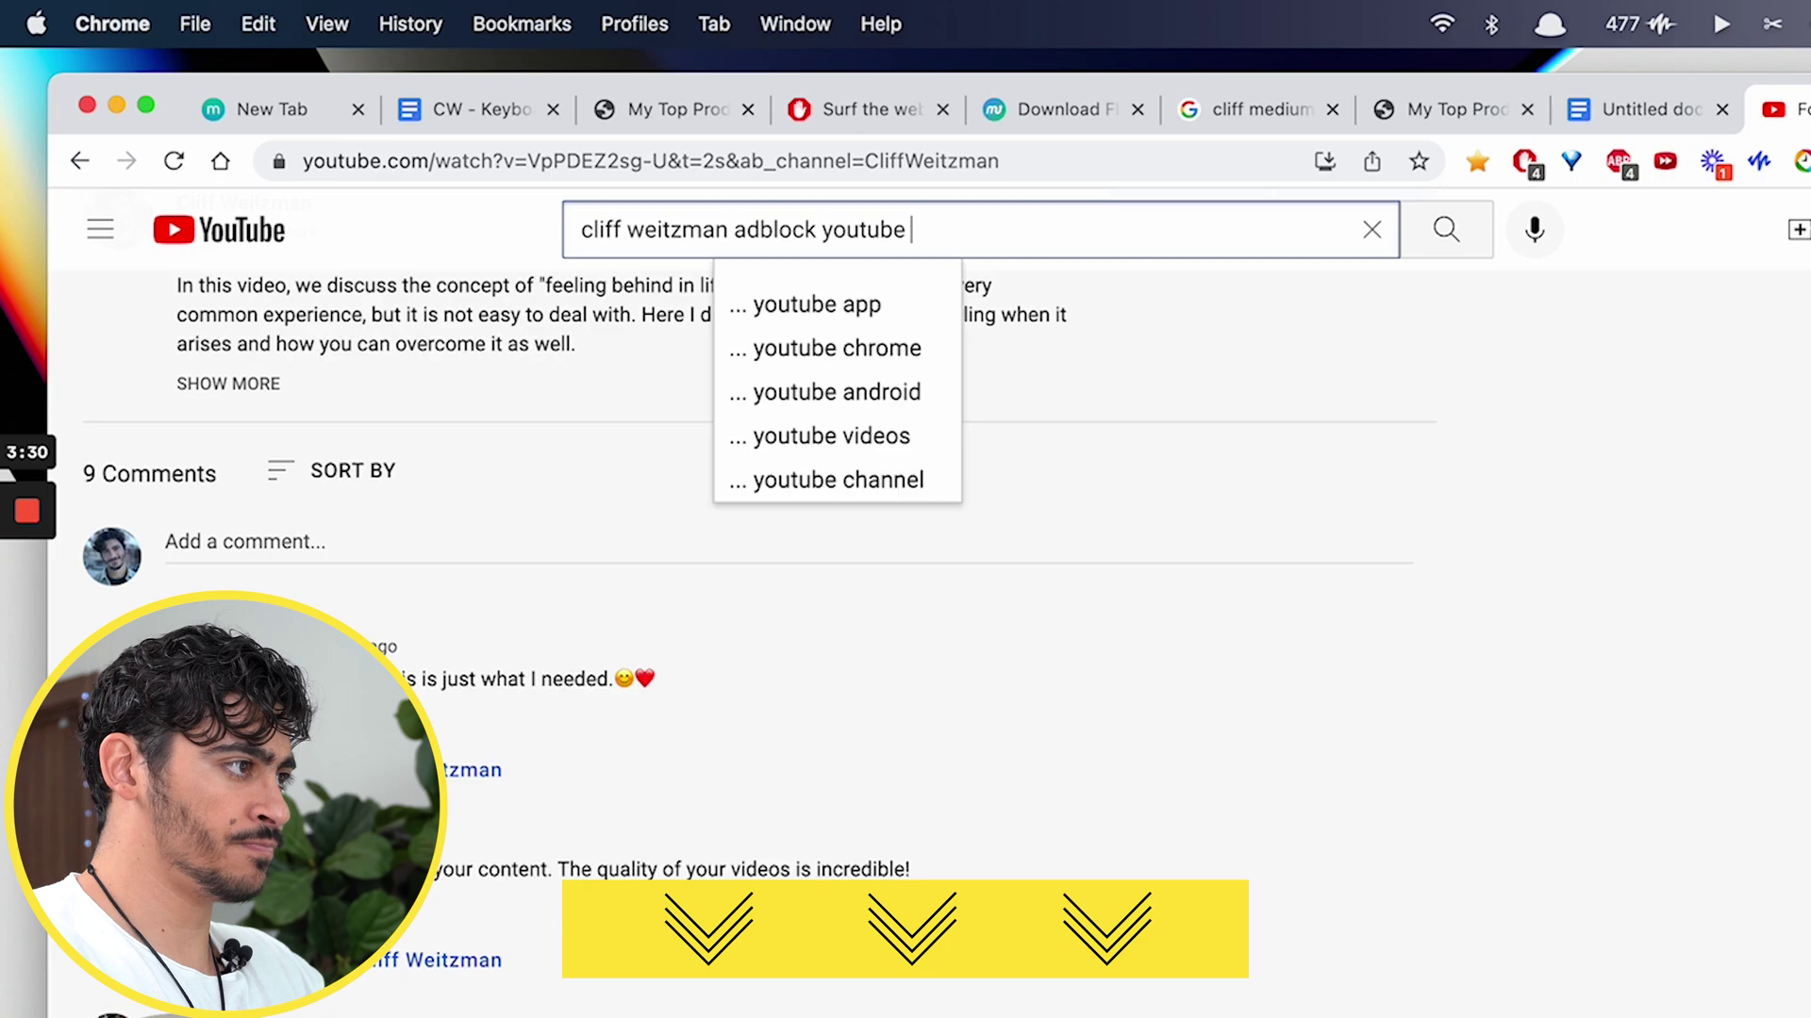
key("Return")
scroll(1140, 321, "down", 4)
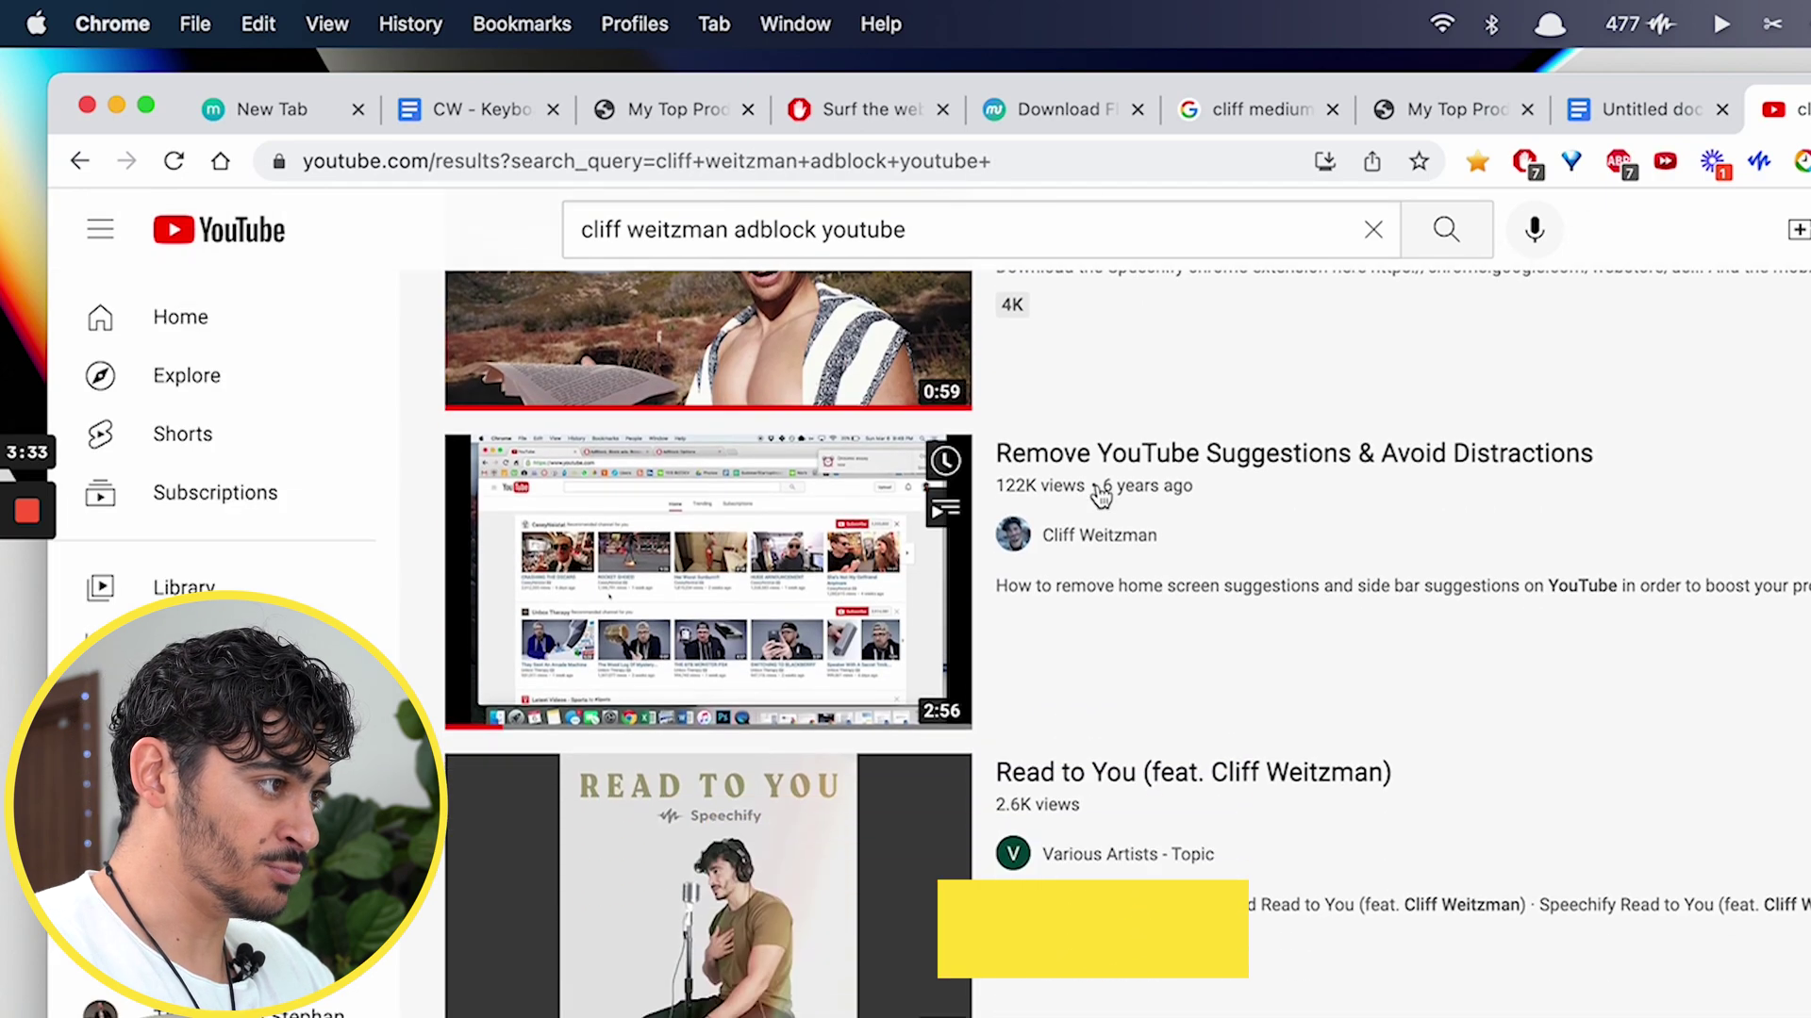
left_click(1108, 439)
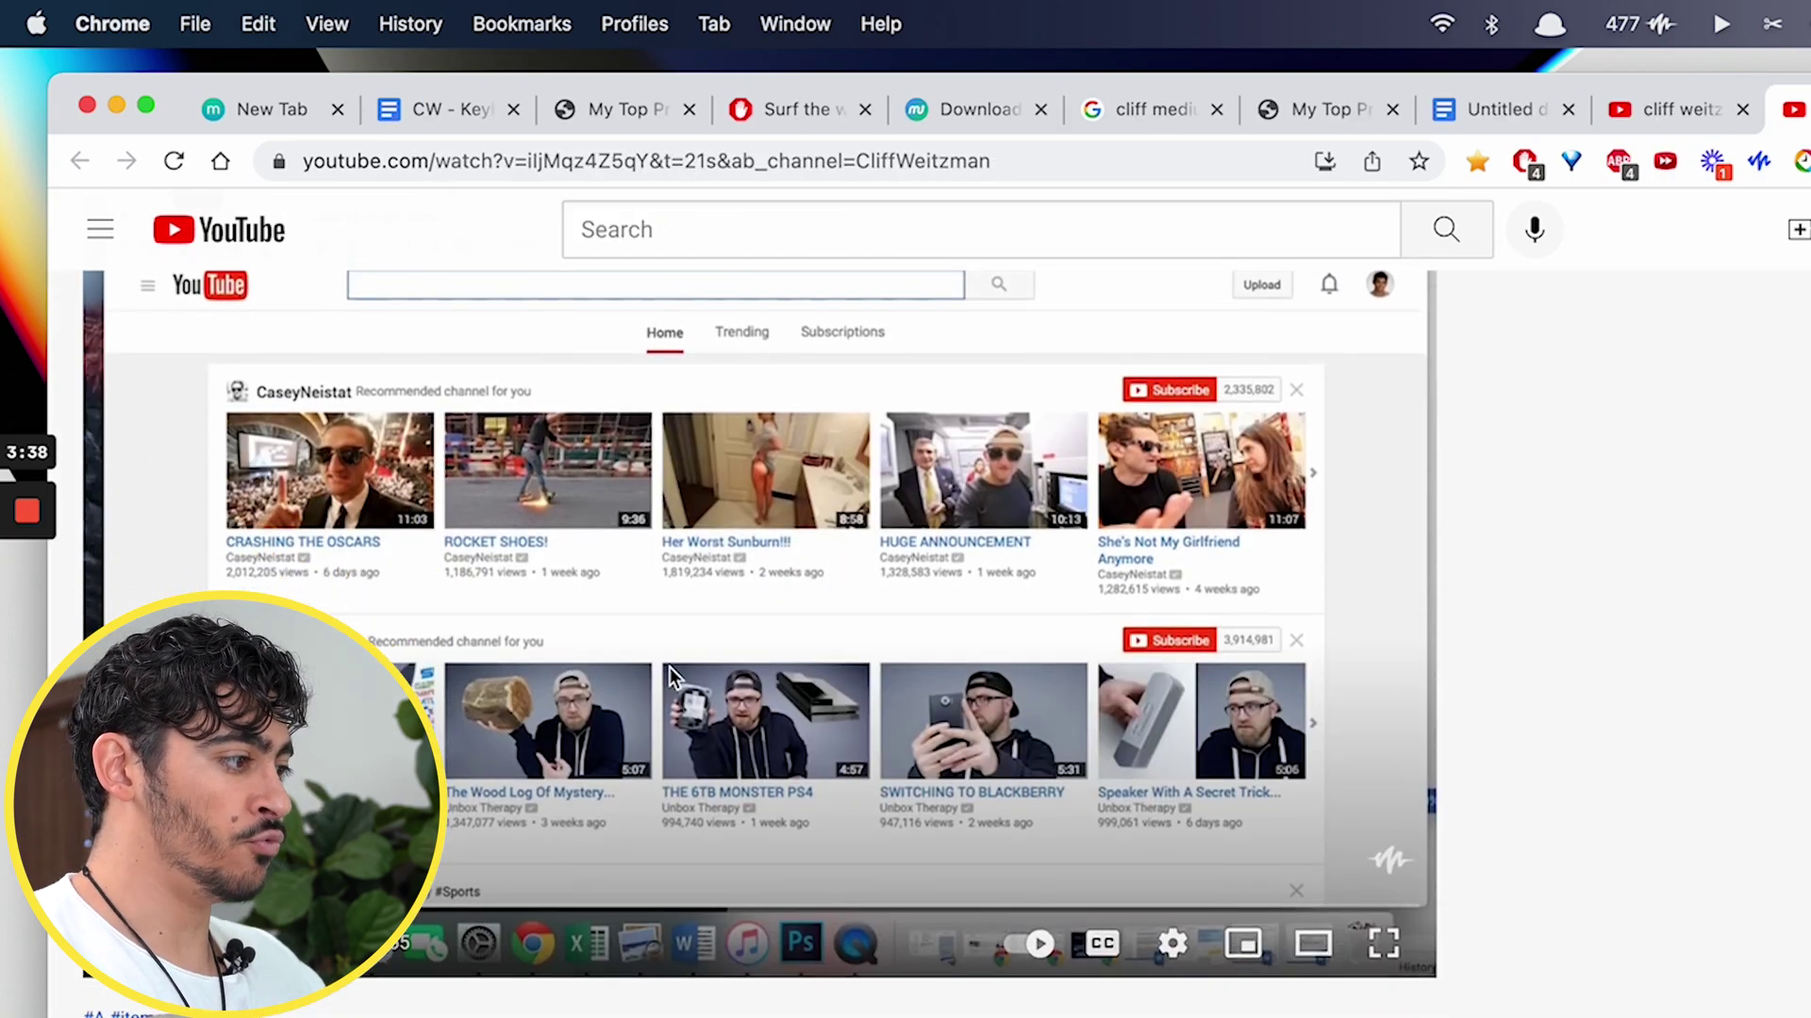
scroll(670, 671, "down", 2)
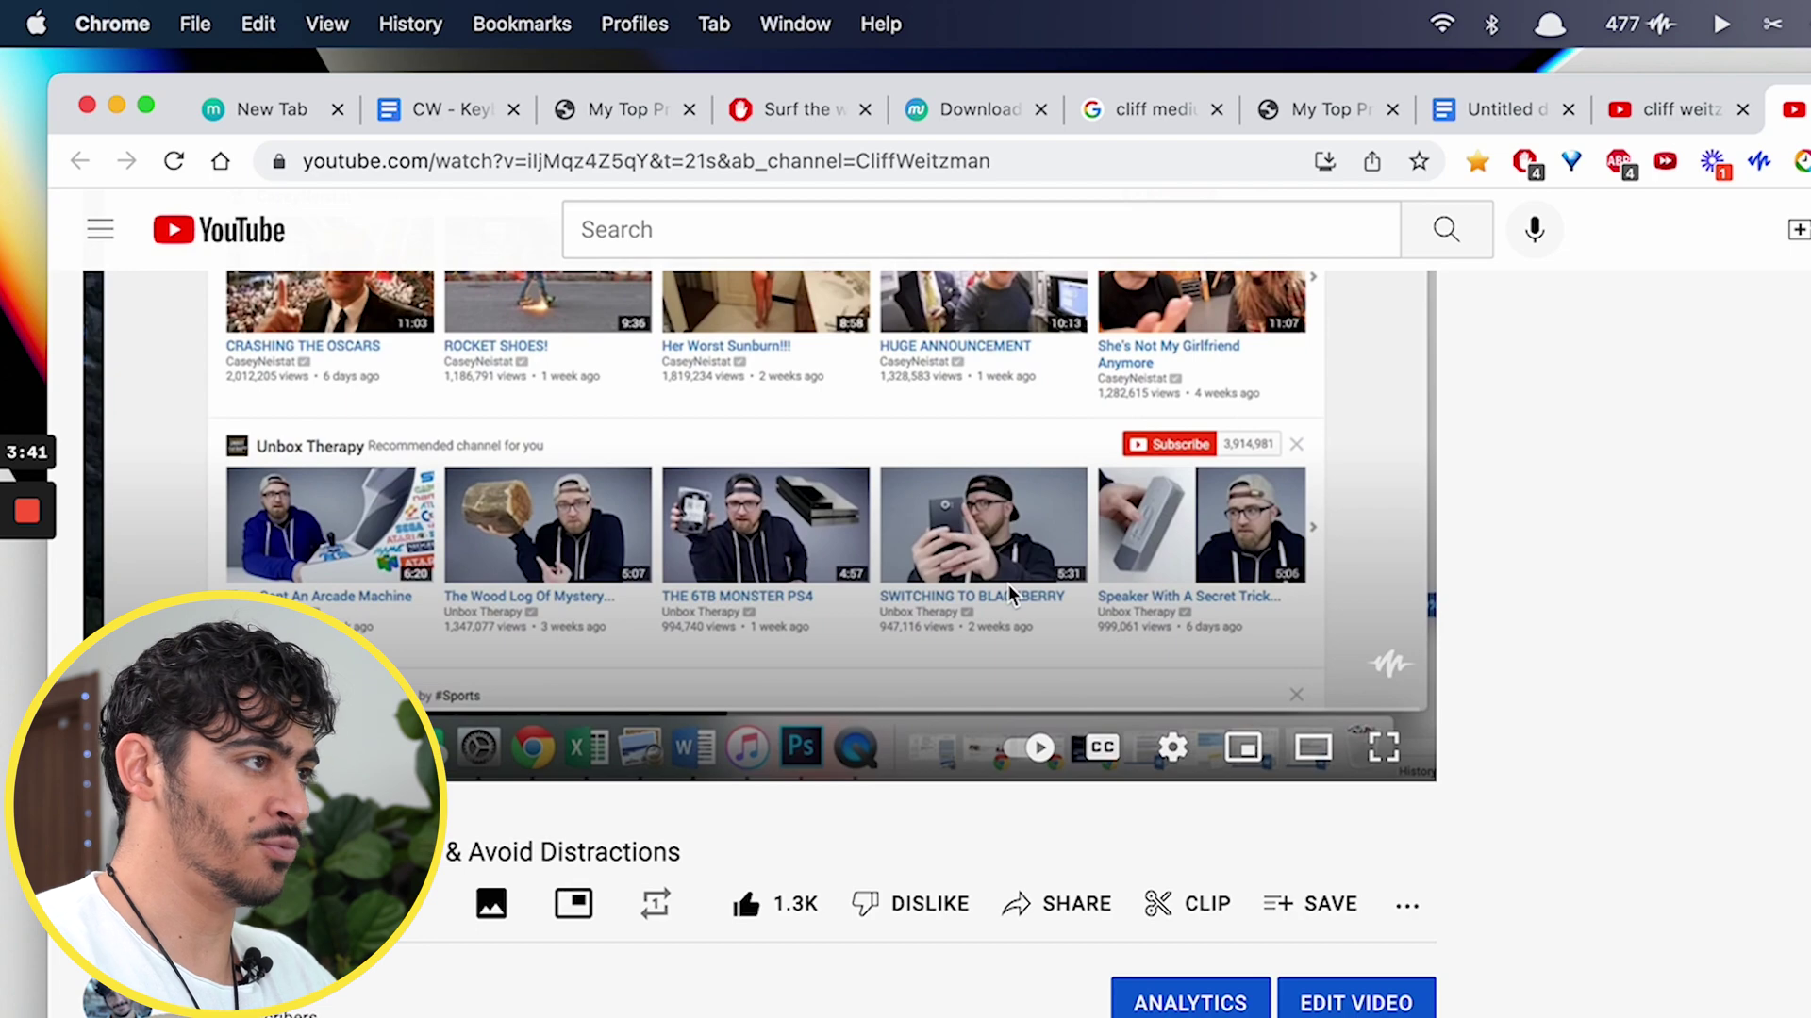
Step: Search for 'speechify' in a new tab and open the Speechify for Chrome page
left_click(664, 107)
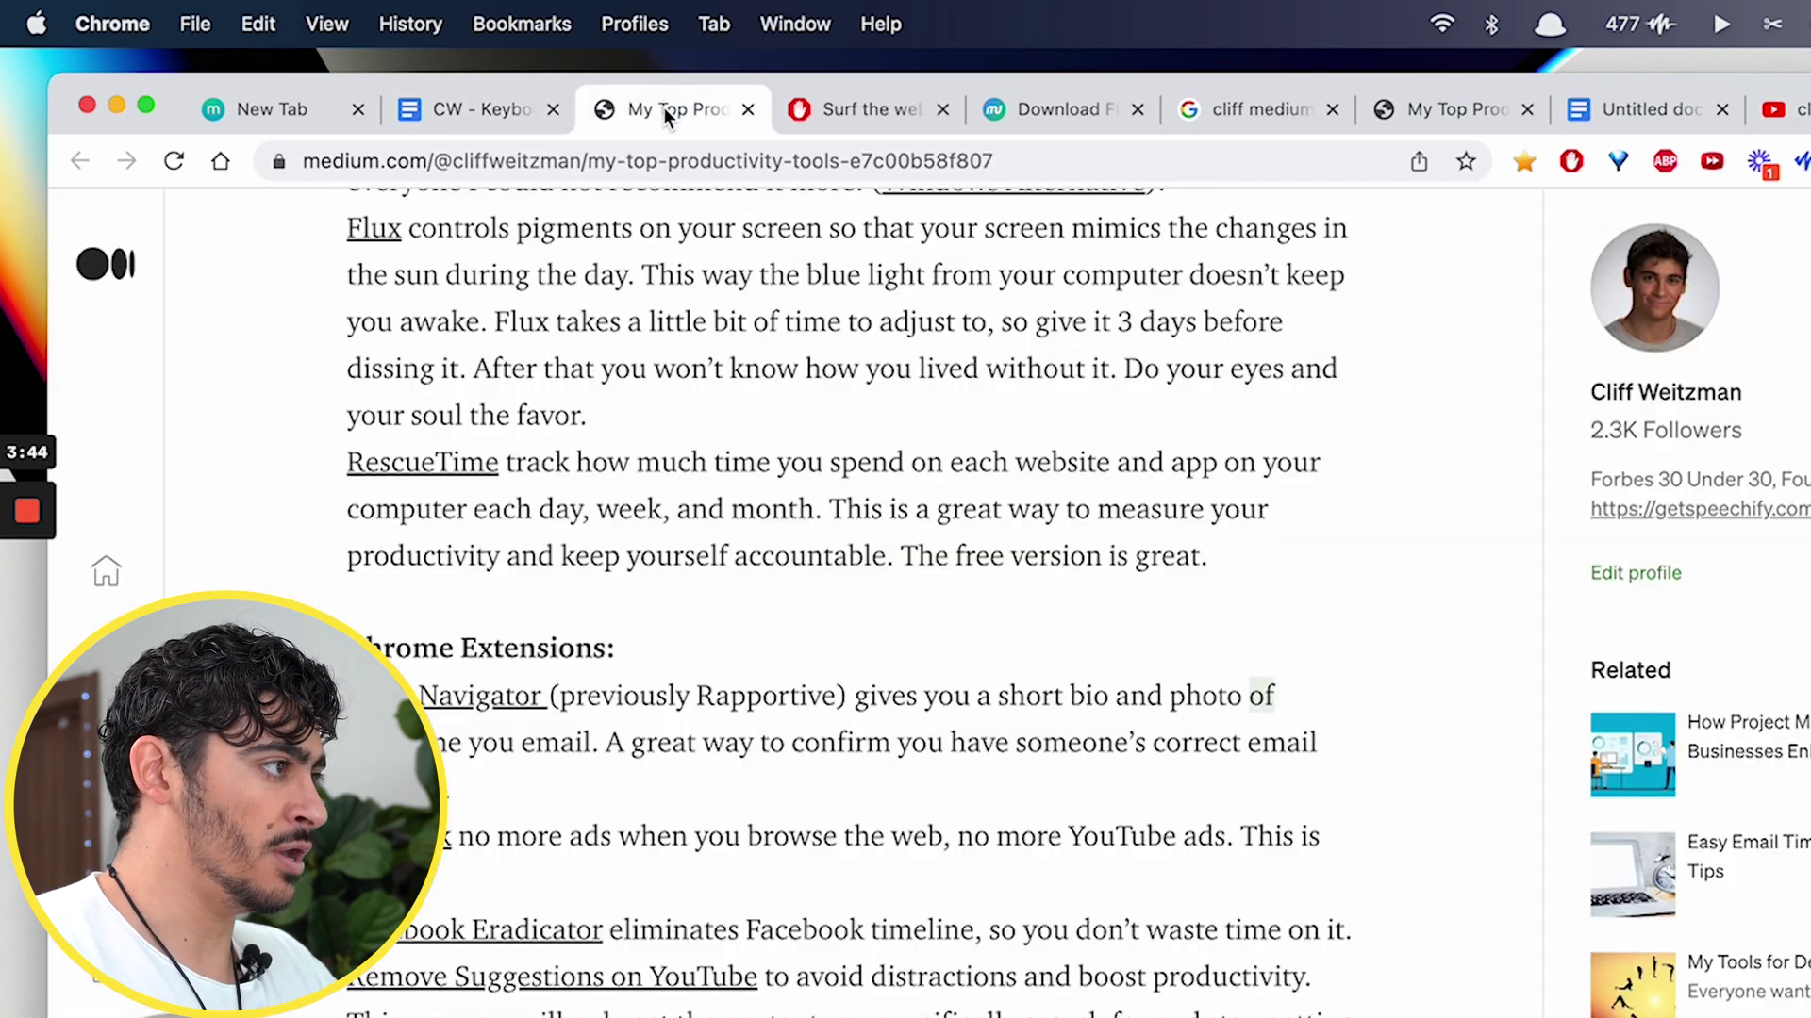
key("super+t")
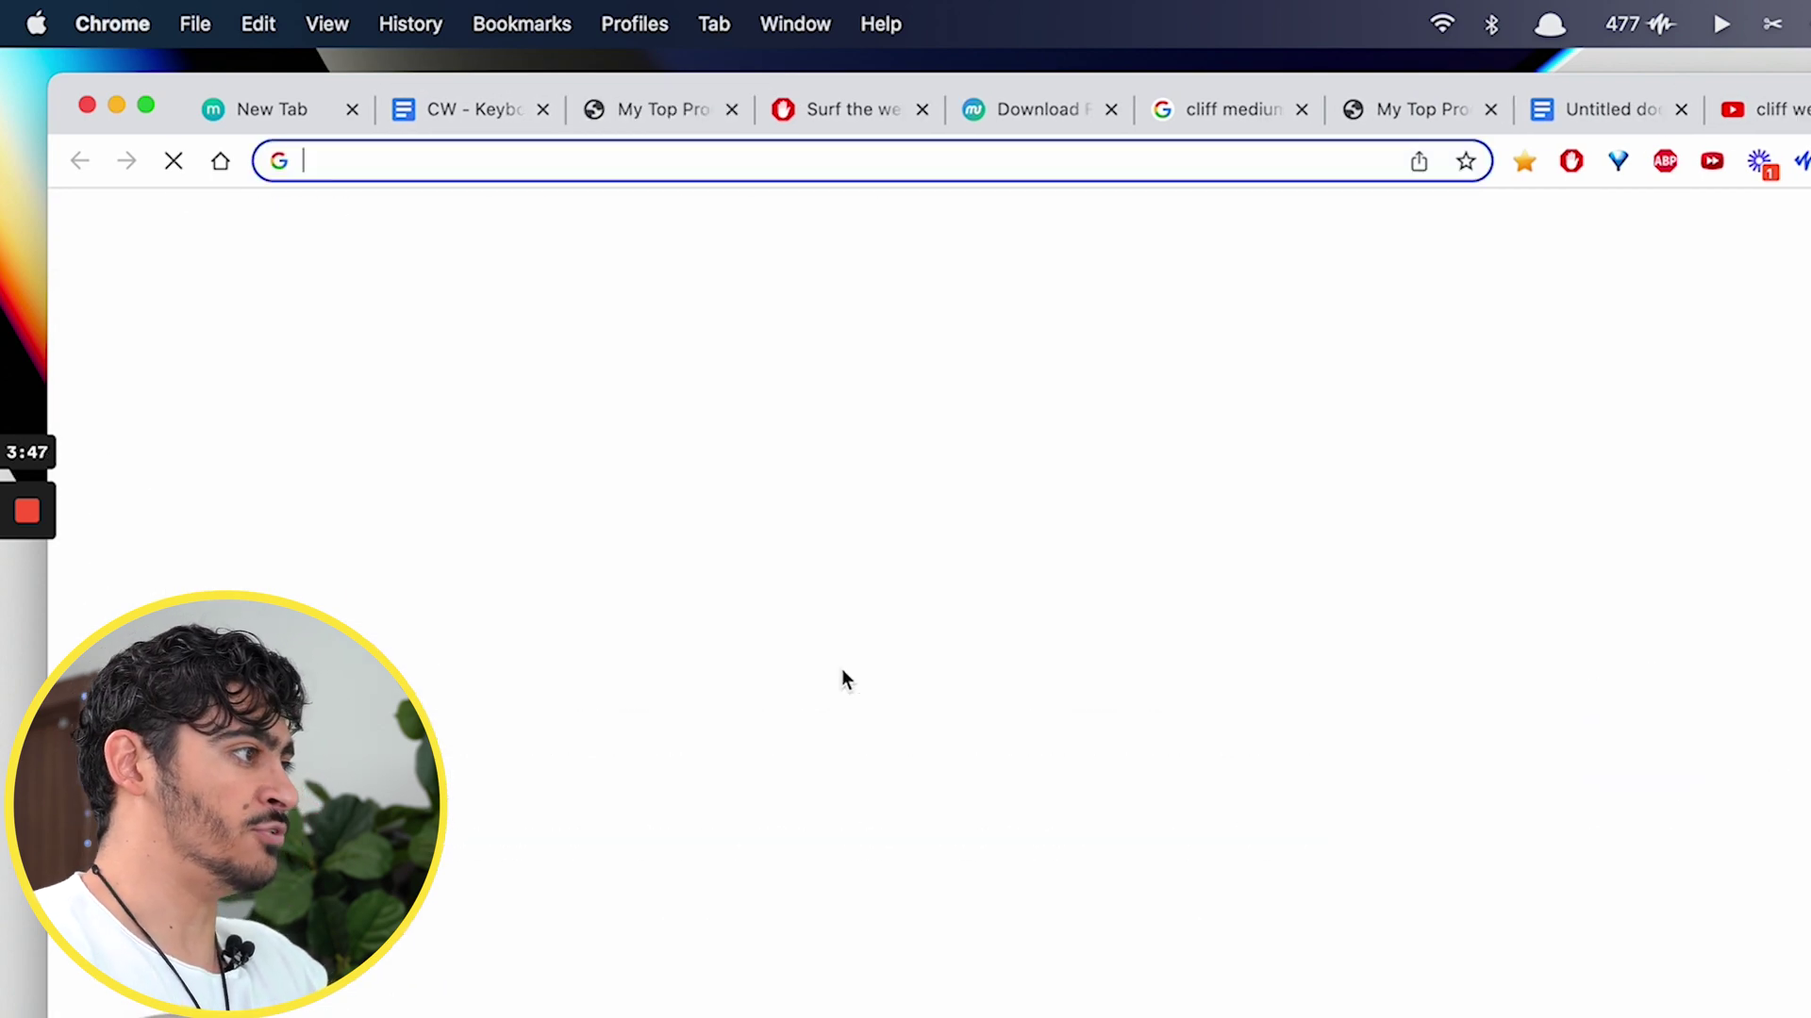
type("speechify+chrome&rlz=1C5CHFA_enGB978GB978&oq=speechify+chrome+&aqs=...")
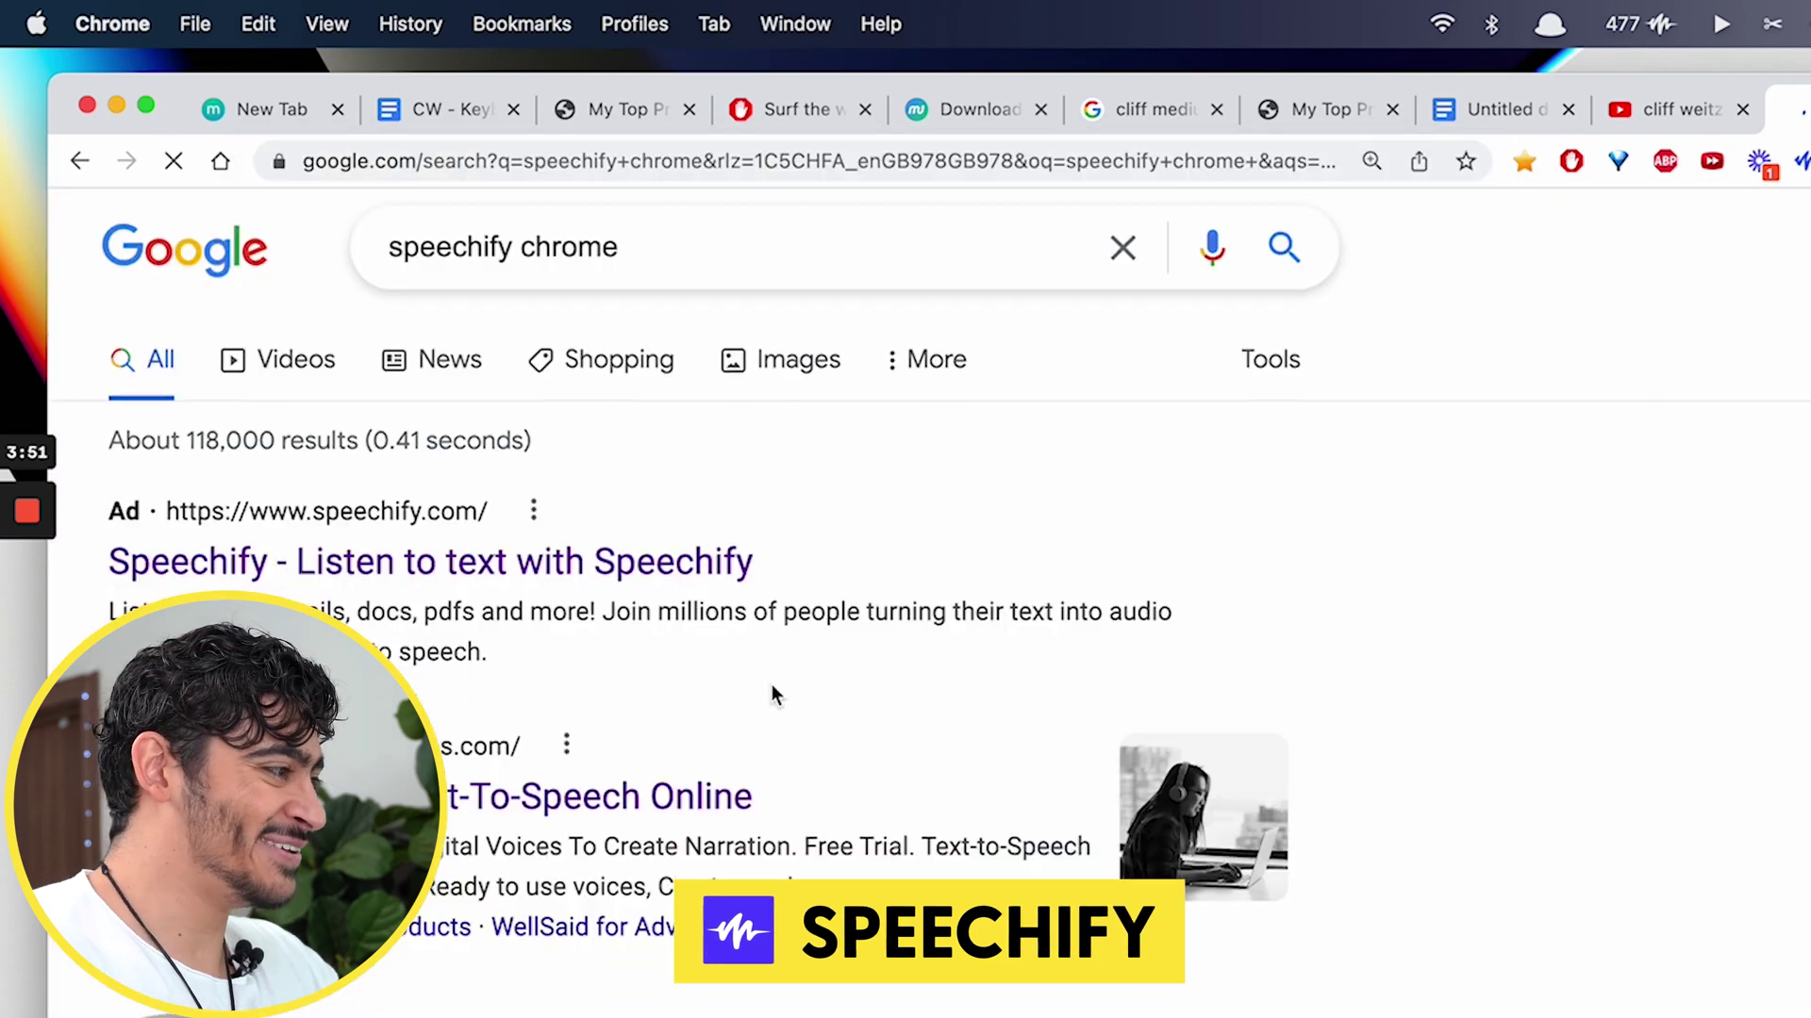
scroll(771, 688, "down", 10)
left_click(450, 742)
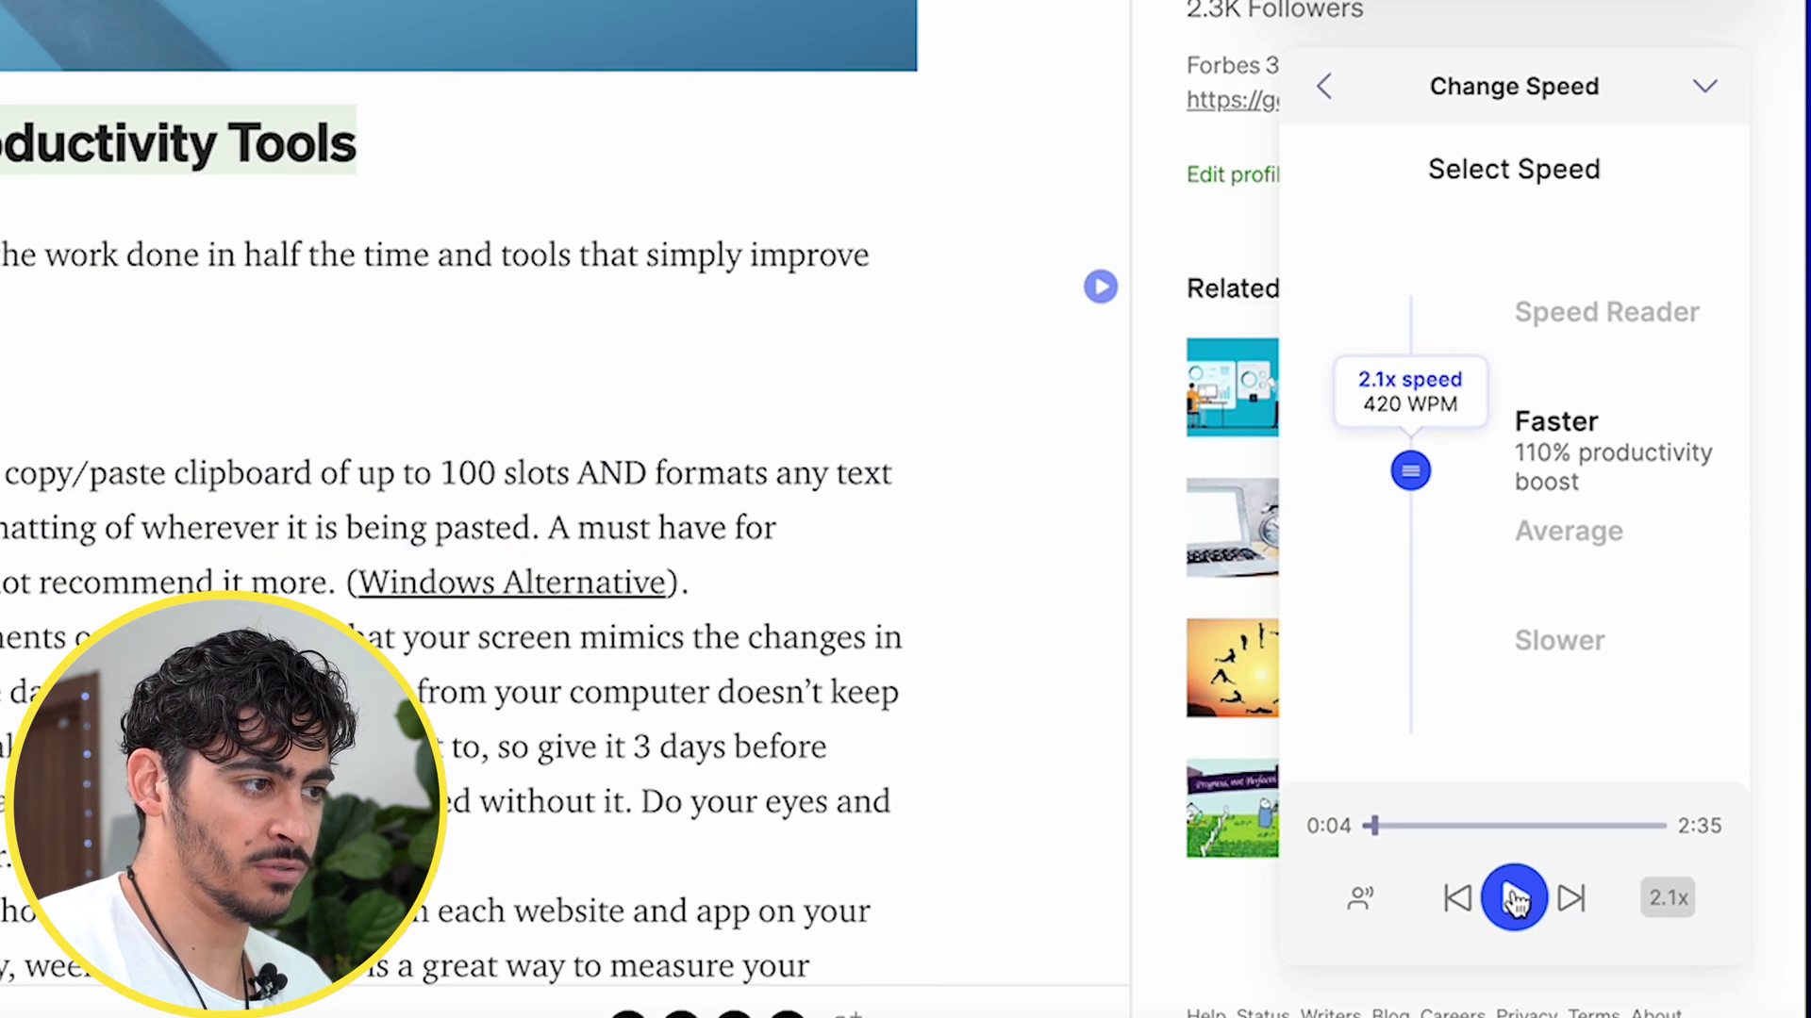
Step: Have Speechify read the article aloud, trying 3.0x before settling the speed at 1.4x
left_click(1514, 898)
left_click_drag(1410, 471, 1407, 364)
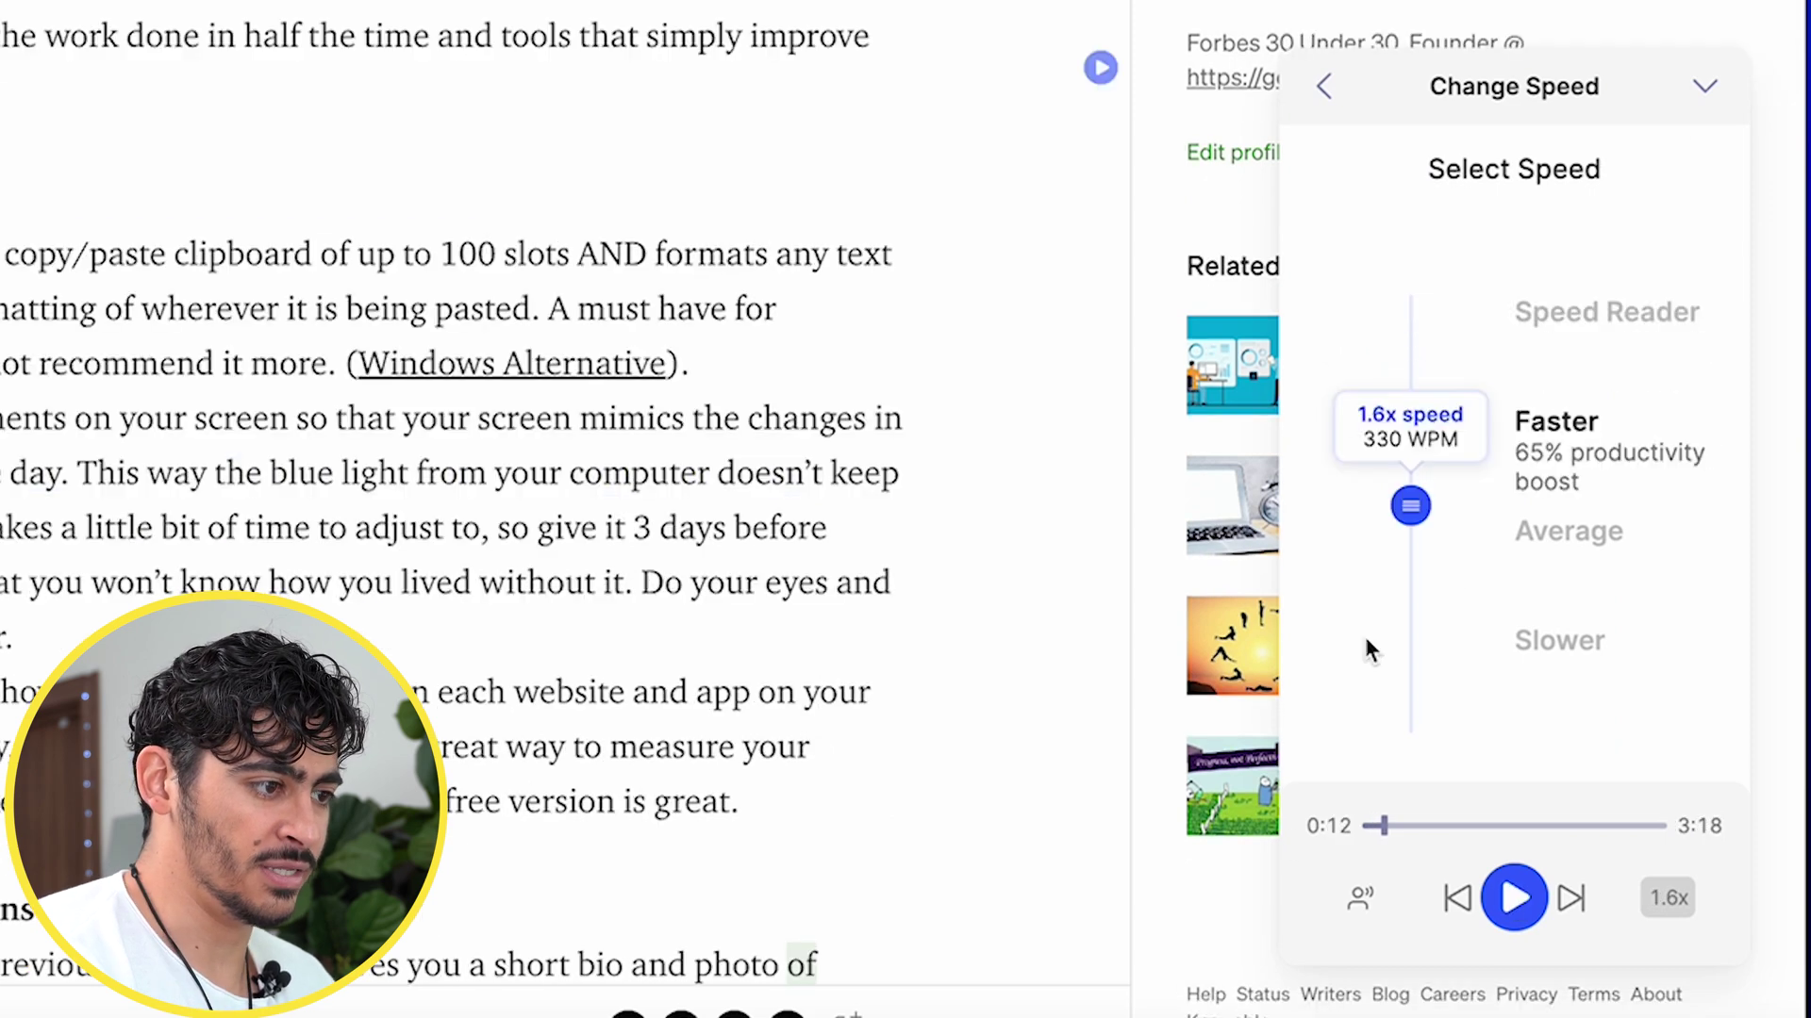
left_click(1358, 908)
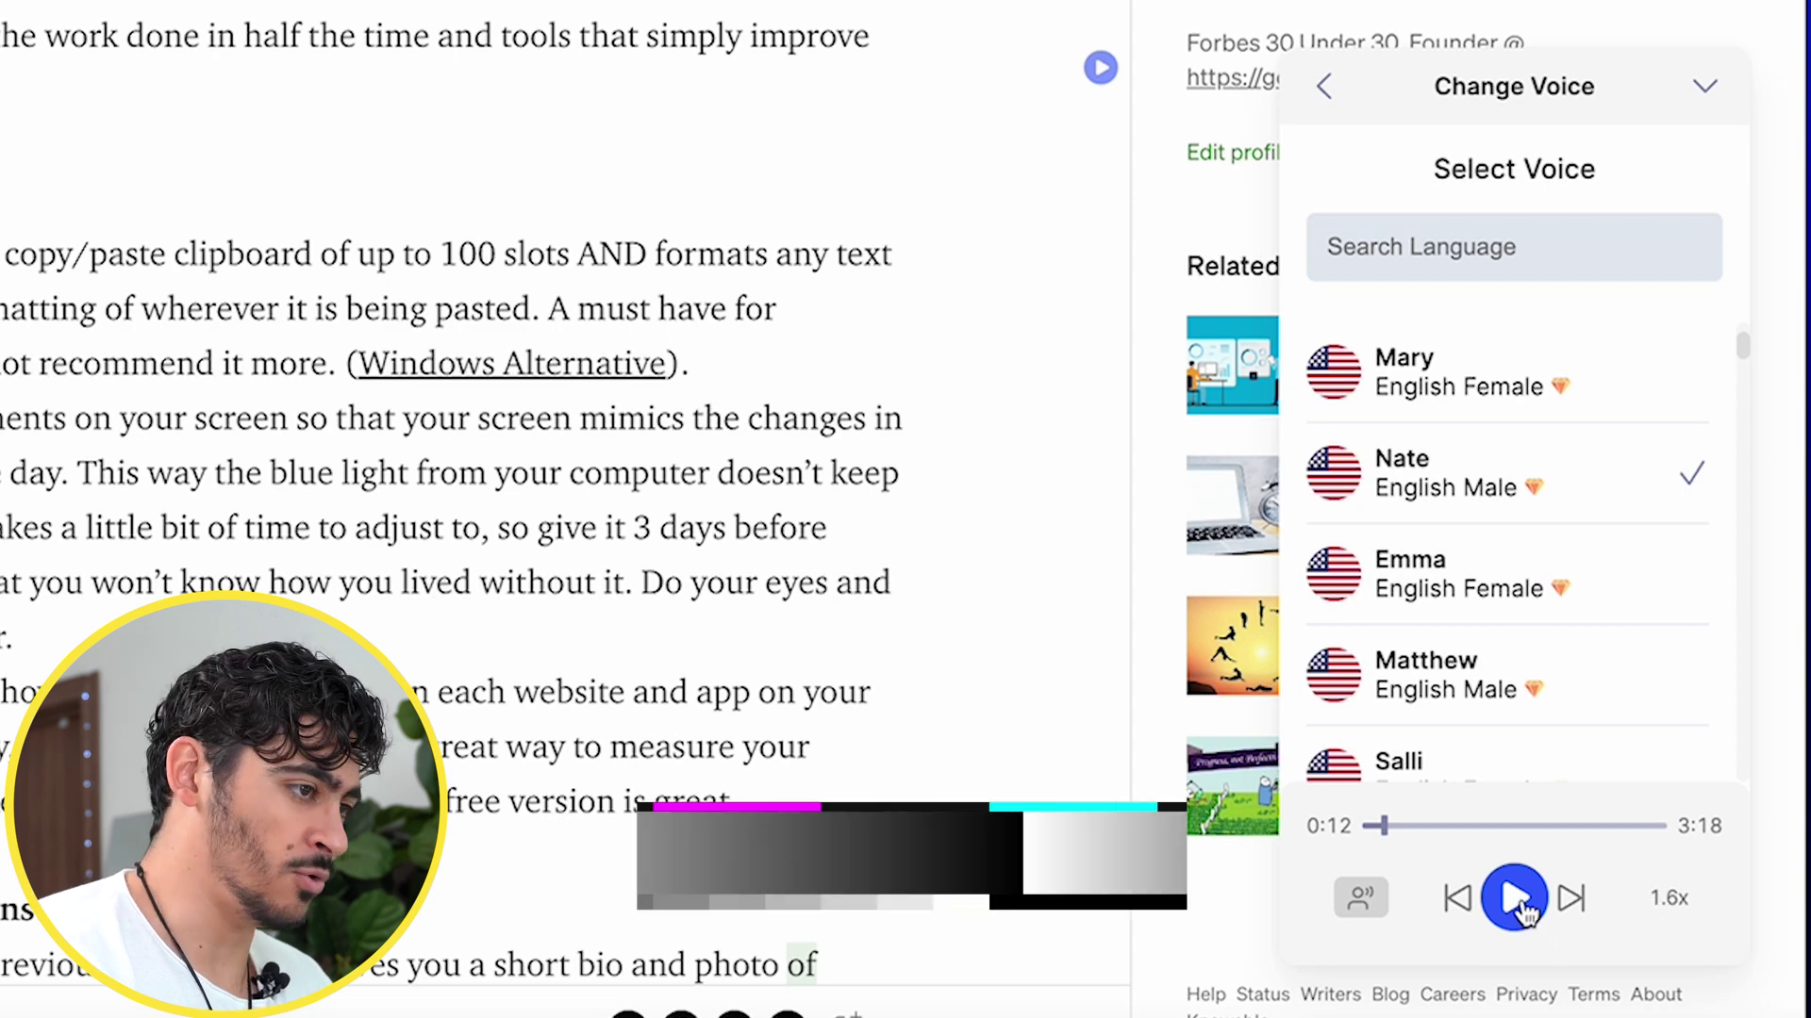
left_click(1526, 908)
left_click(1669, 898)
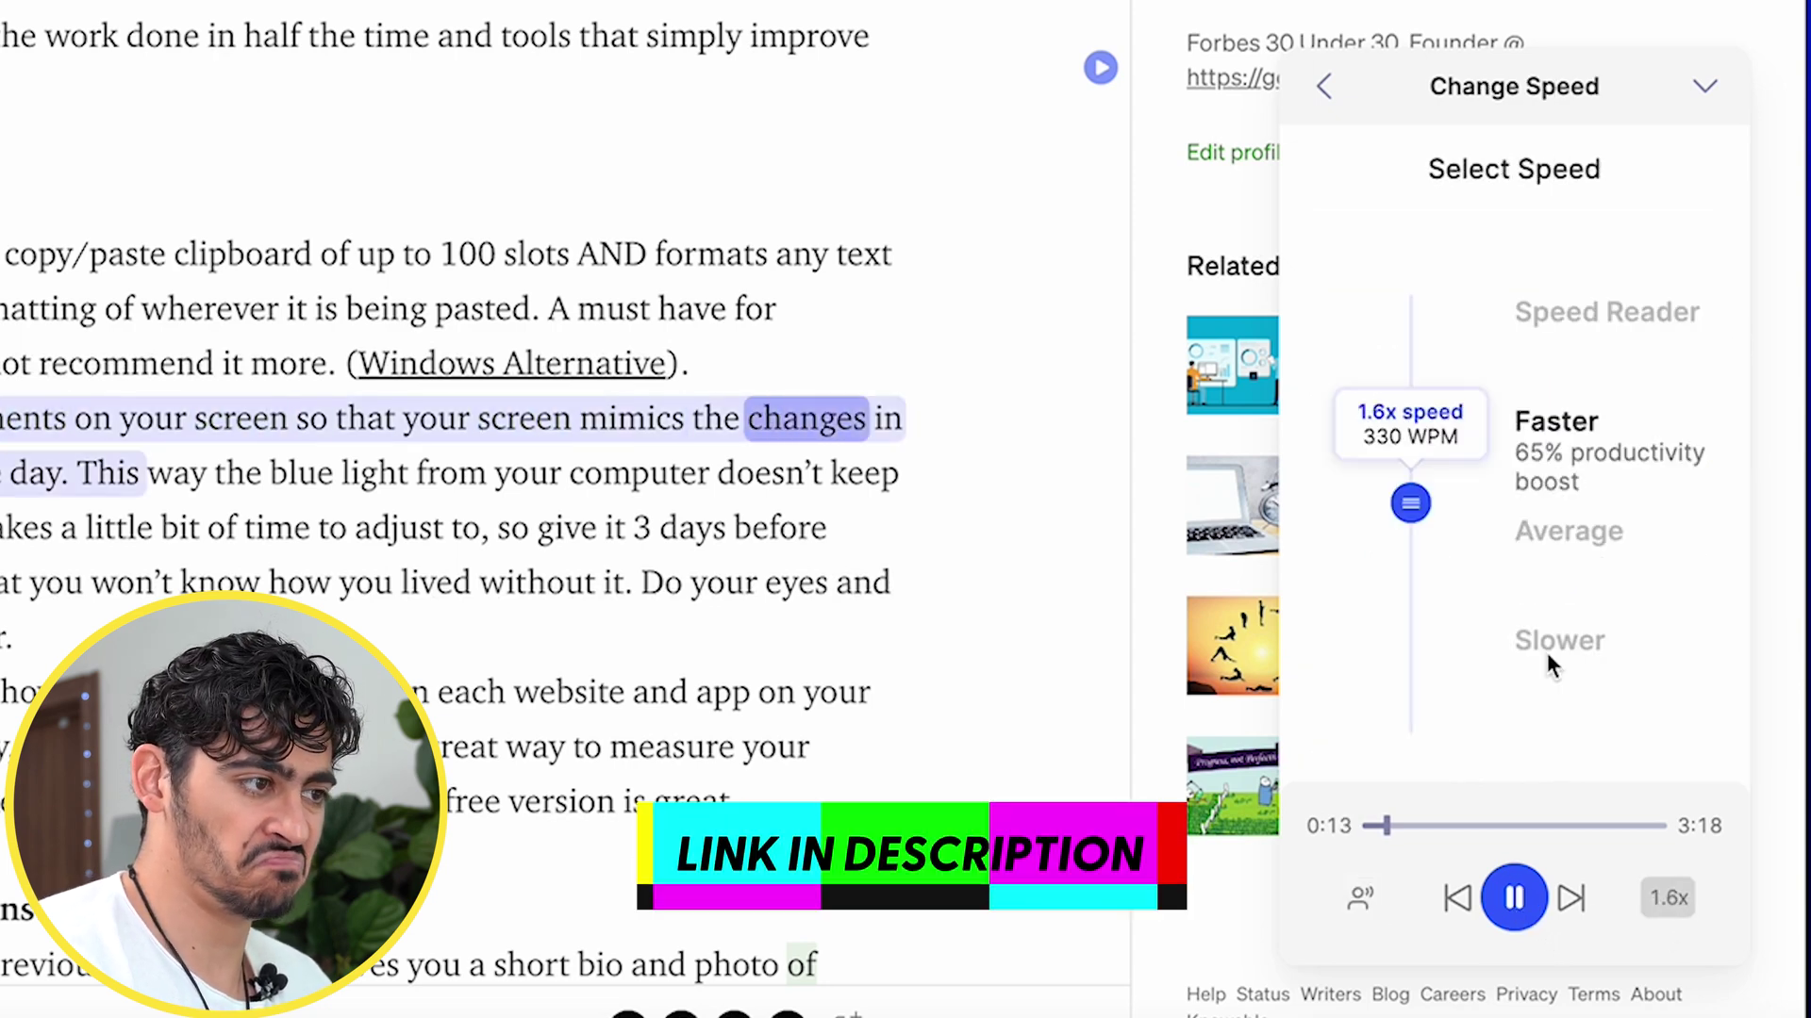
left_click_drag(1419, 528, 1418, 547)
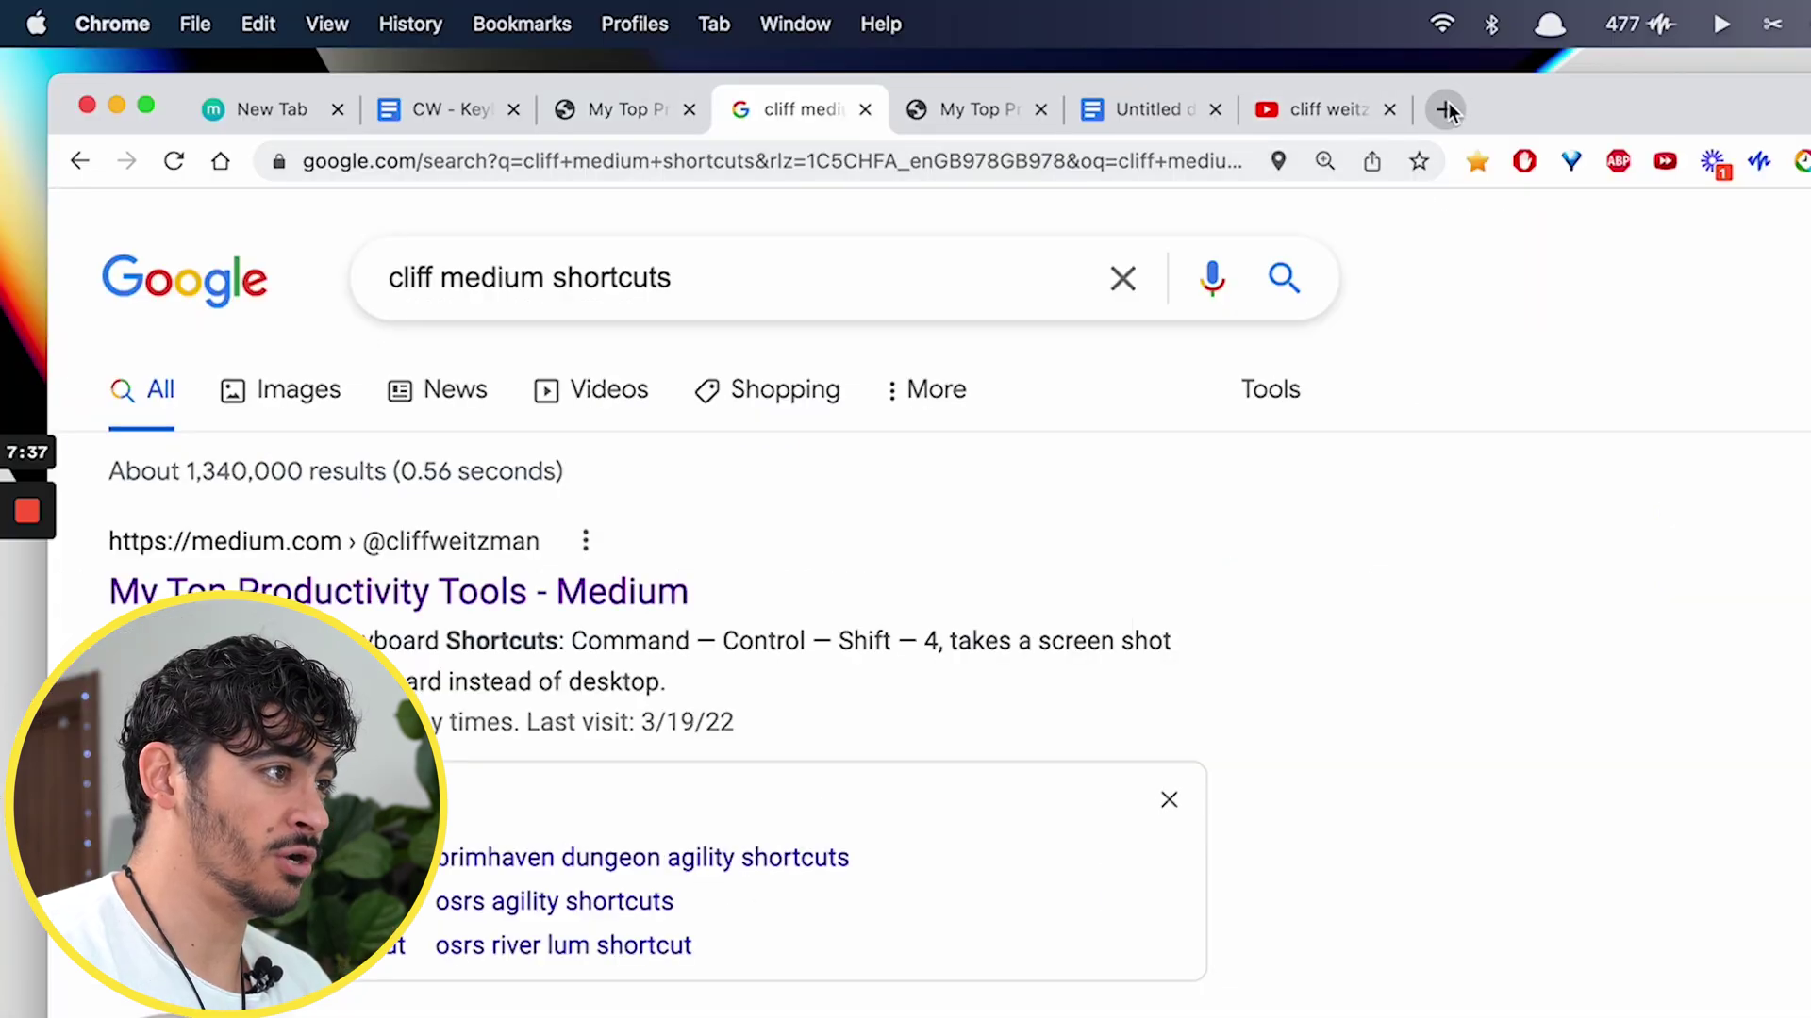
left_click(1449, 110)
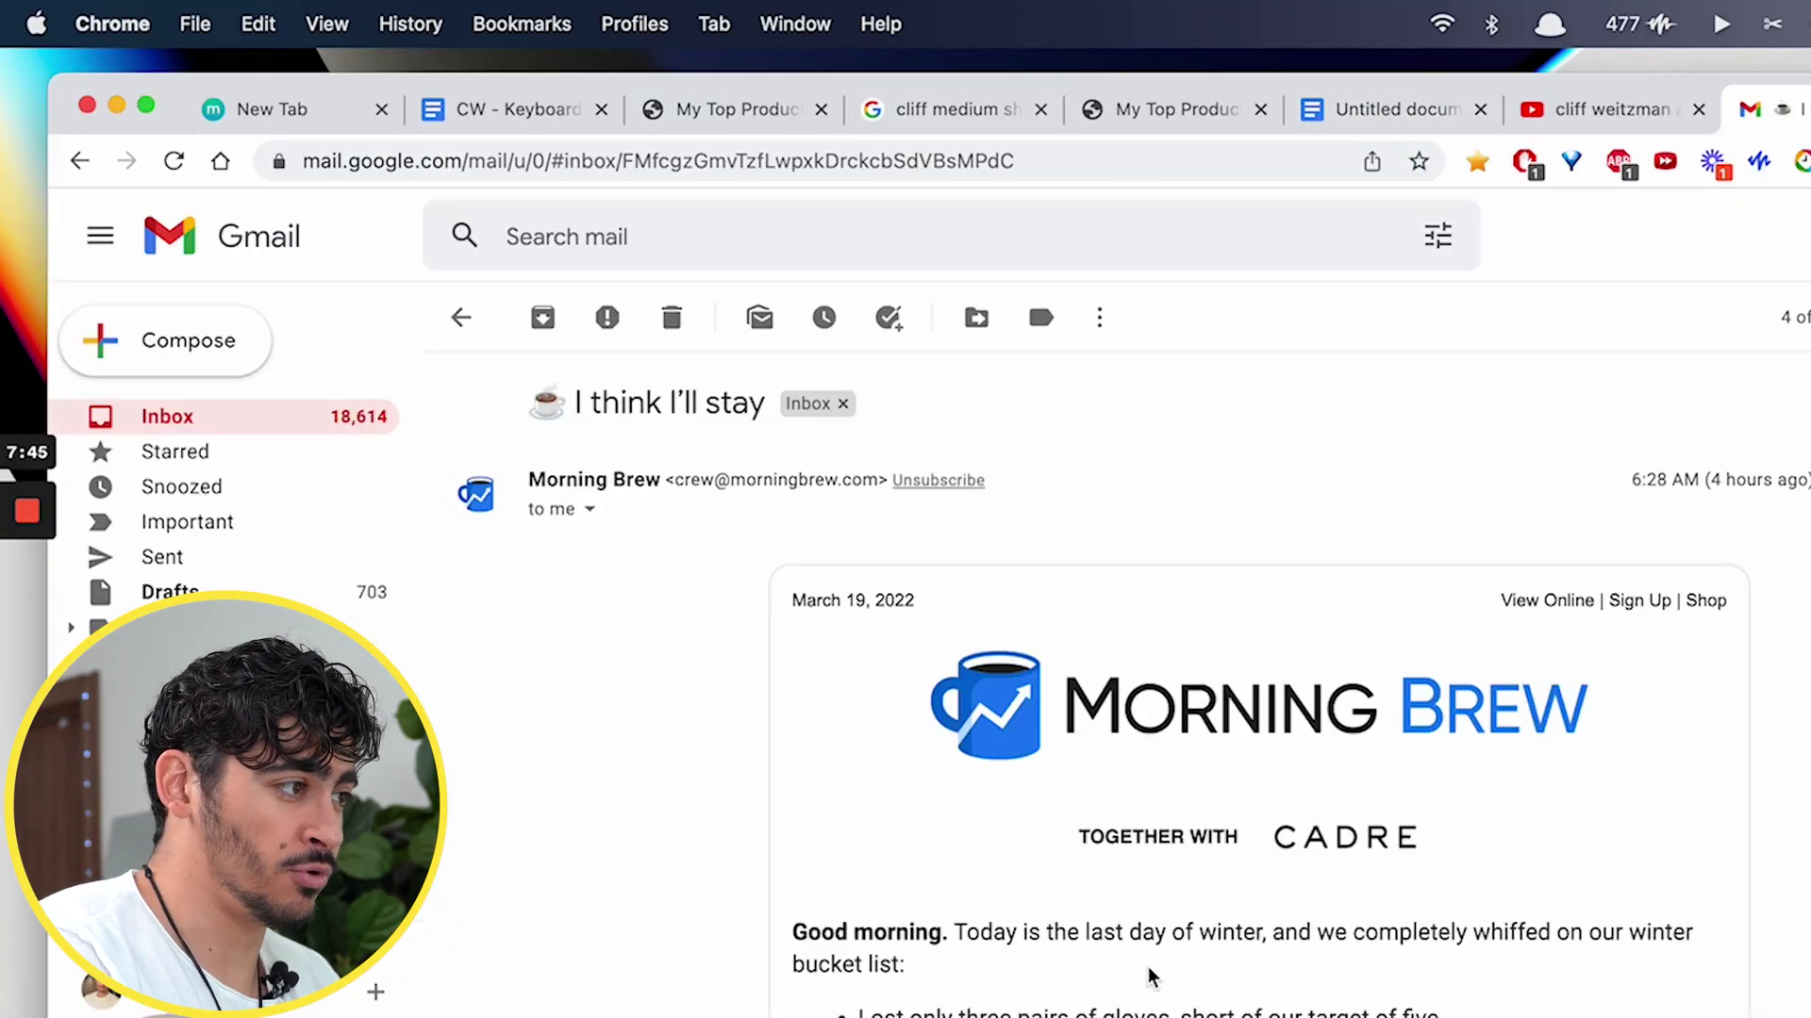
Step: Reply to the Morning Brew email with a greeting line ending 'where proud to say that...'
scroll(526, 623, "down", 10)
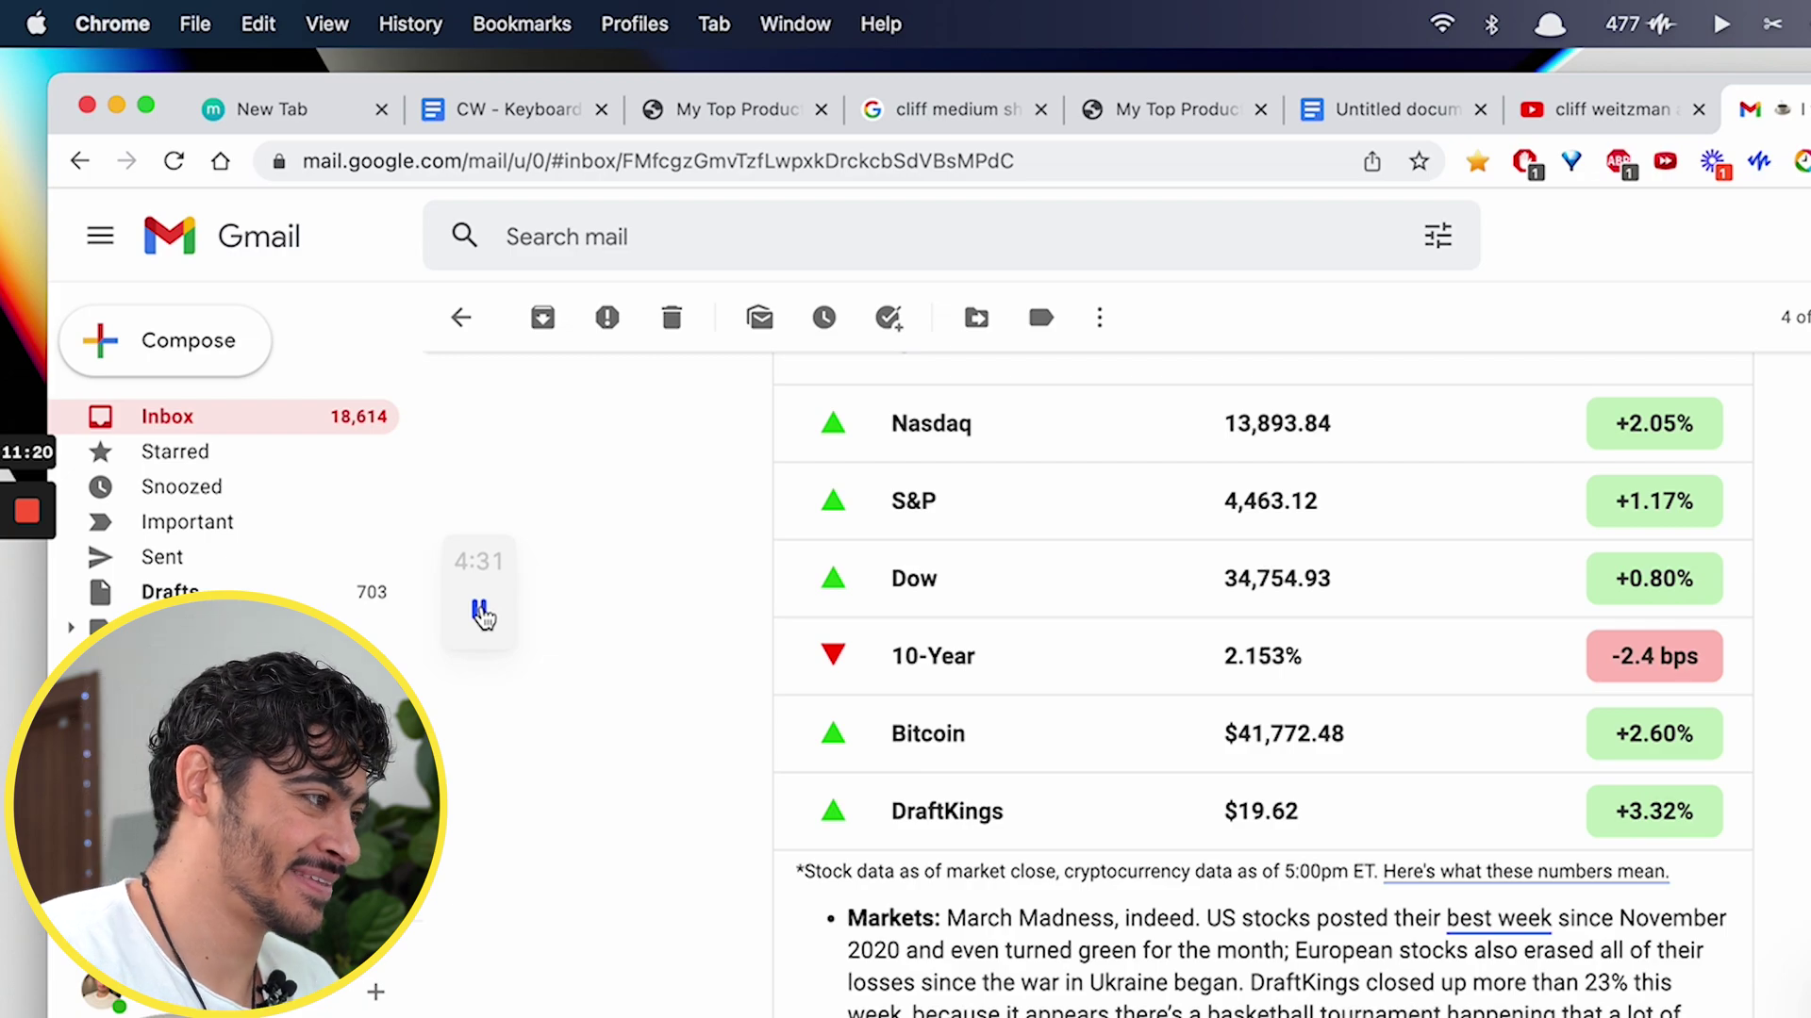
scroll(936, 904, "down", 20)
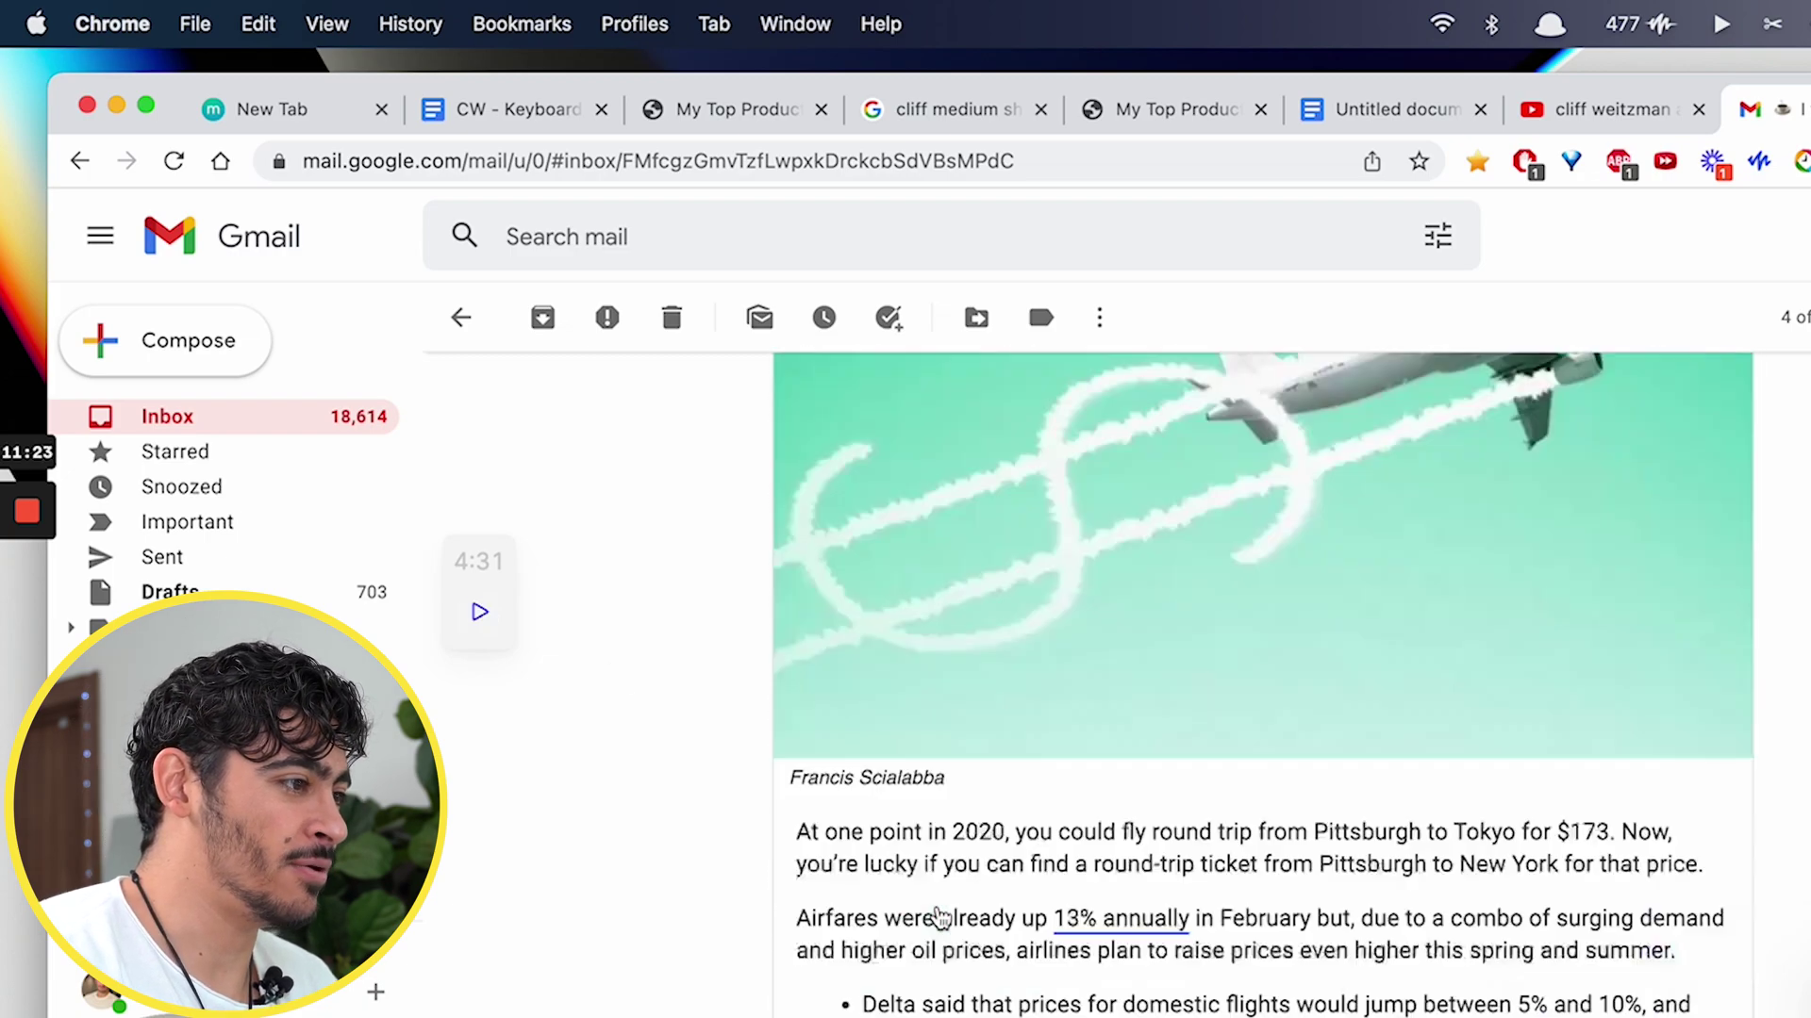
scroll(939, 910, "down", 15)
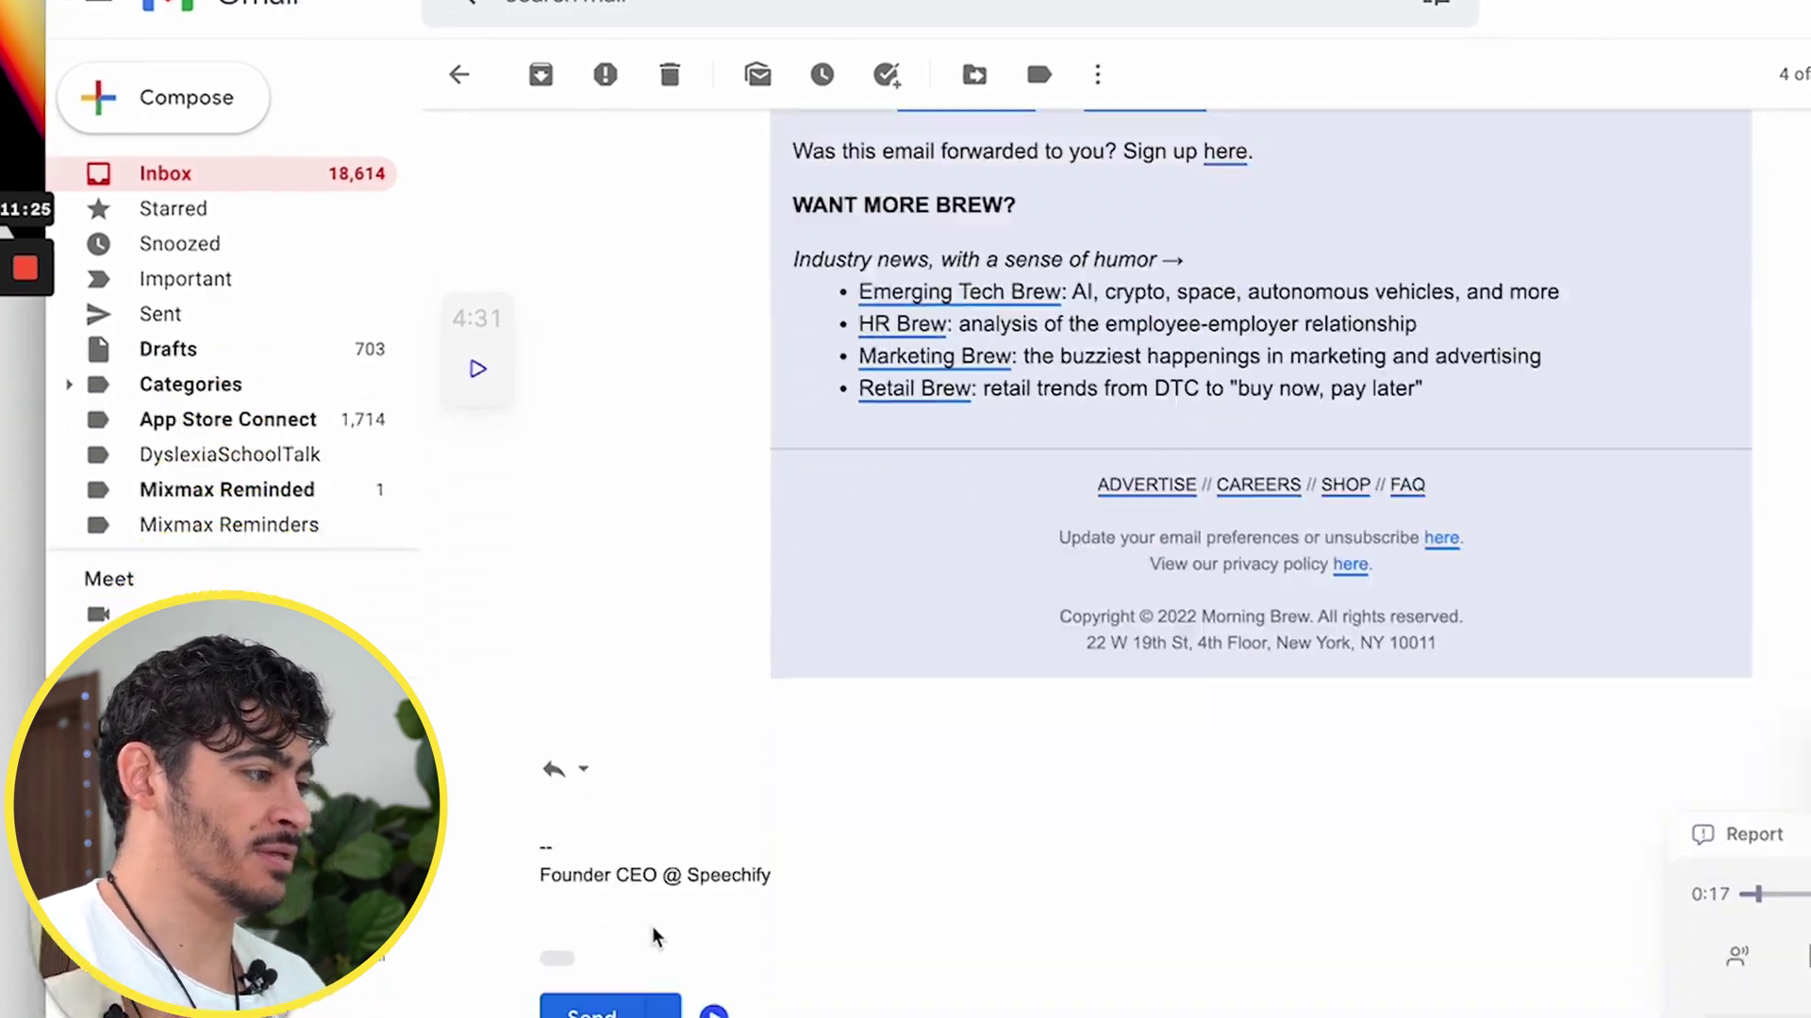
left_click(655, 936)
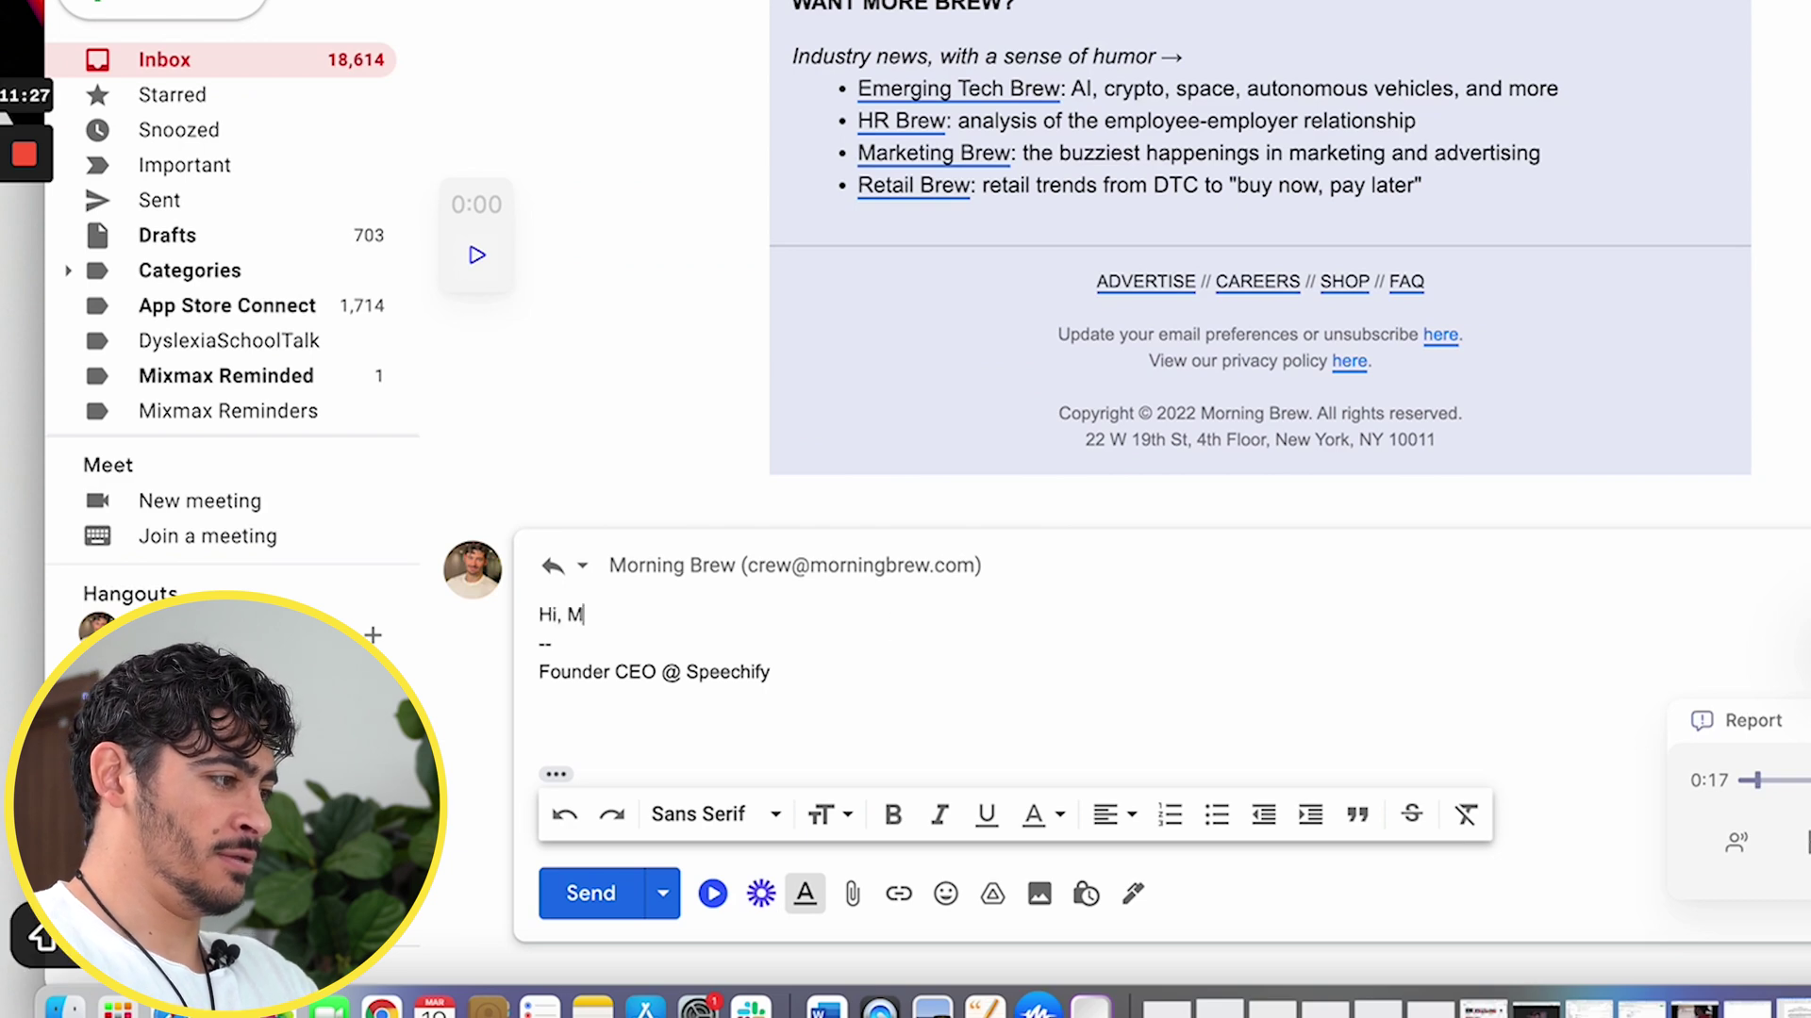
type("Hi, Mr and mr")
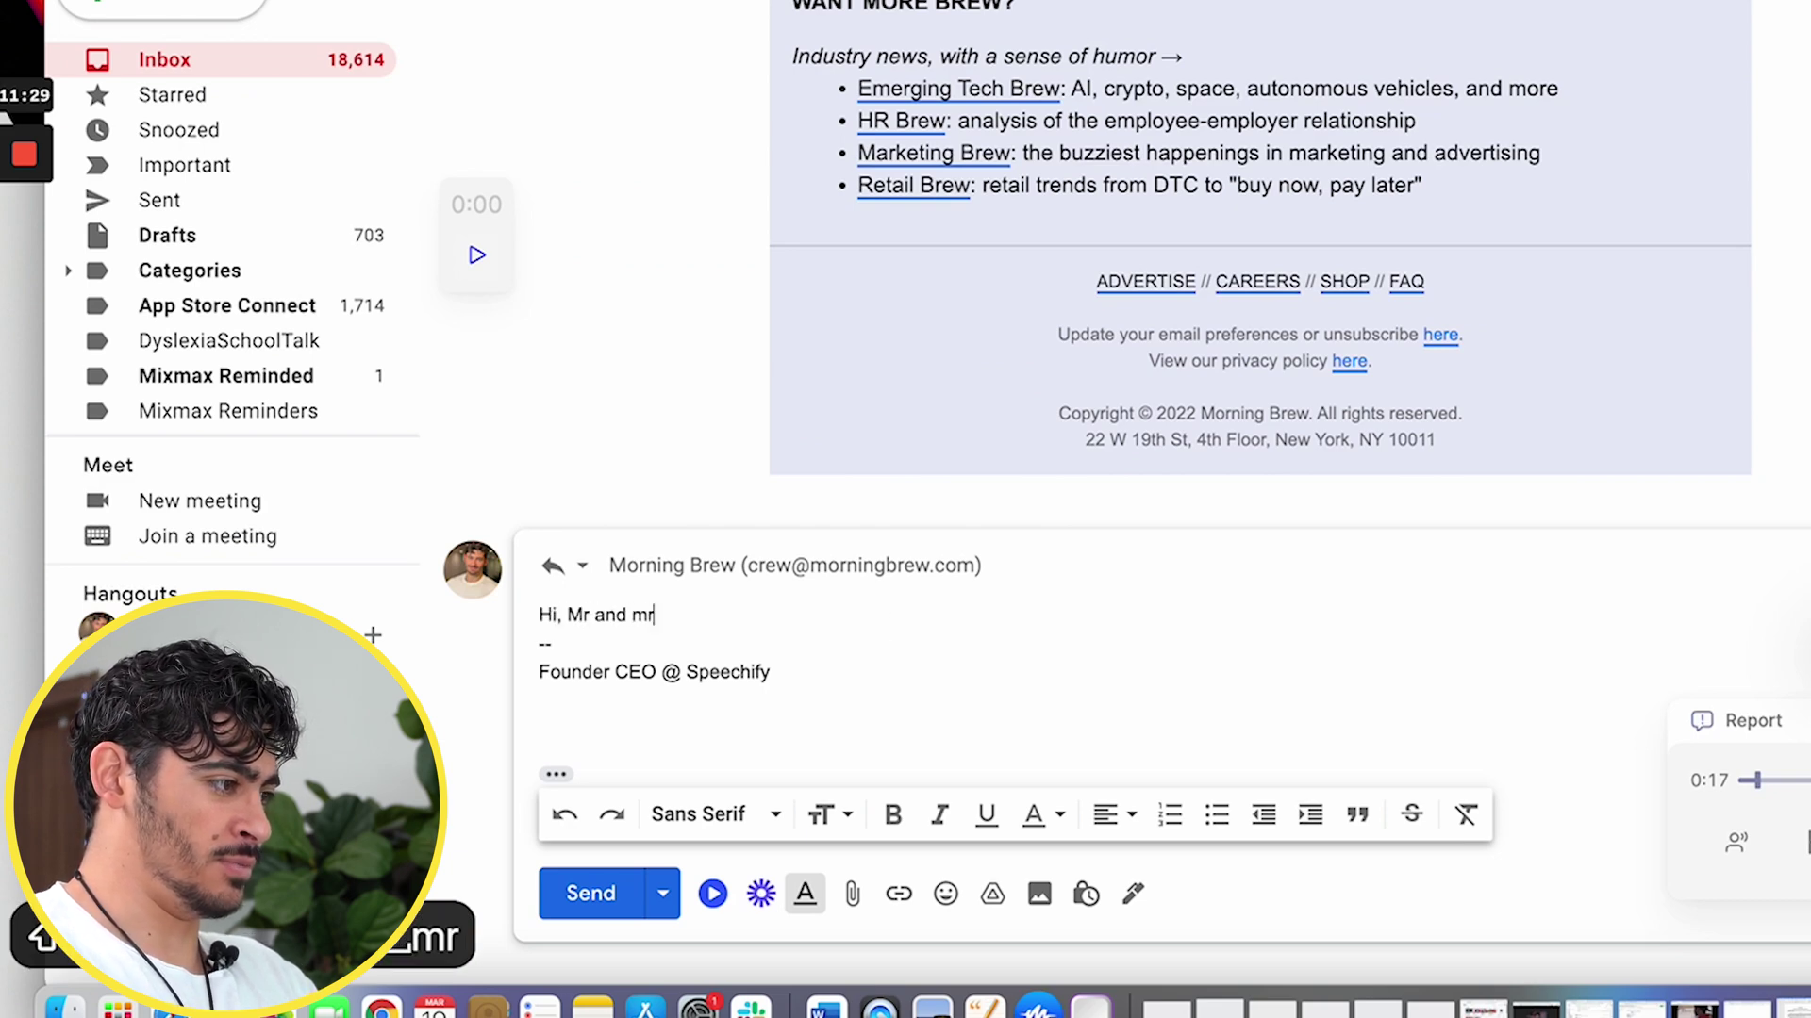
type("s dursely of n")
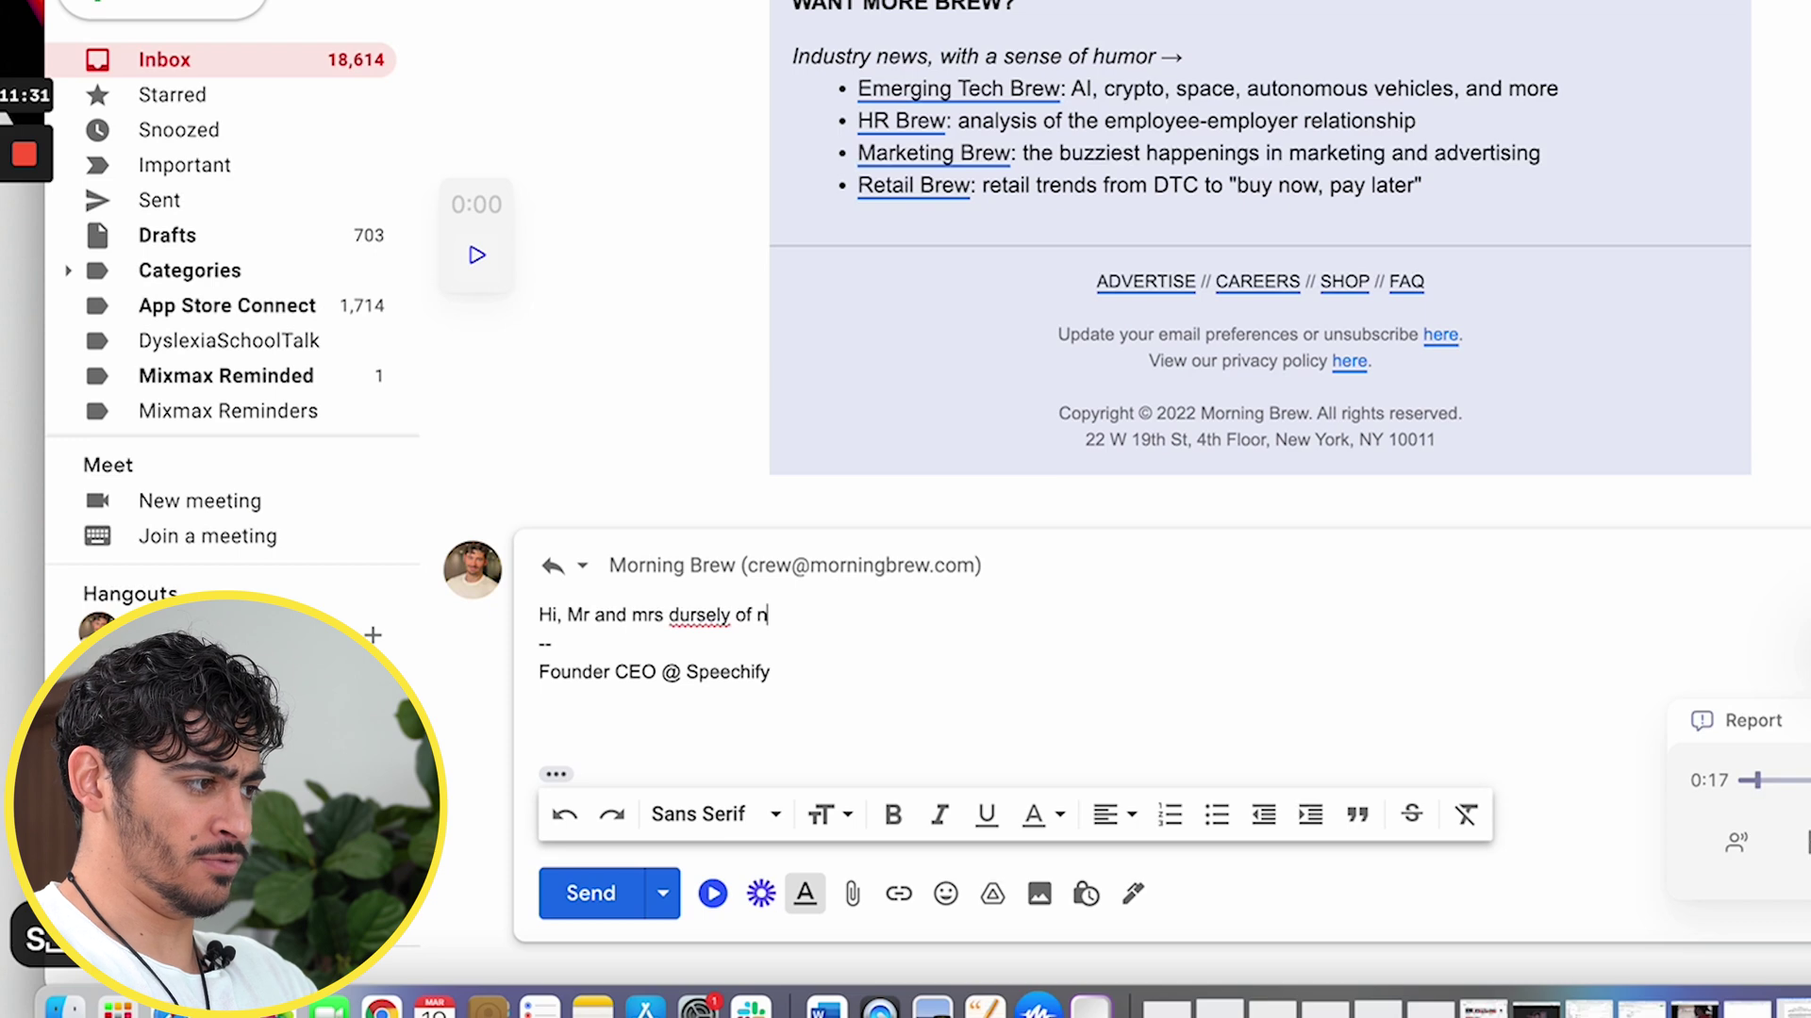
type("umber 4 privat")
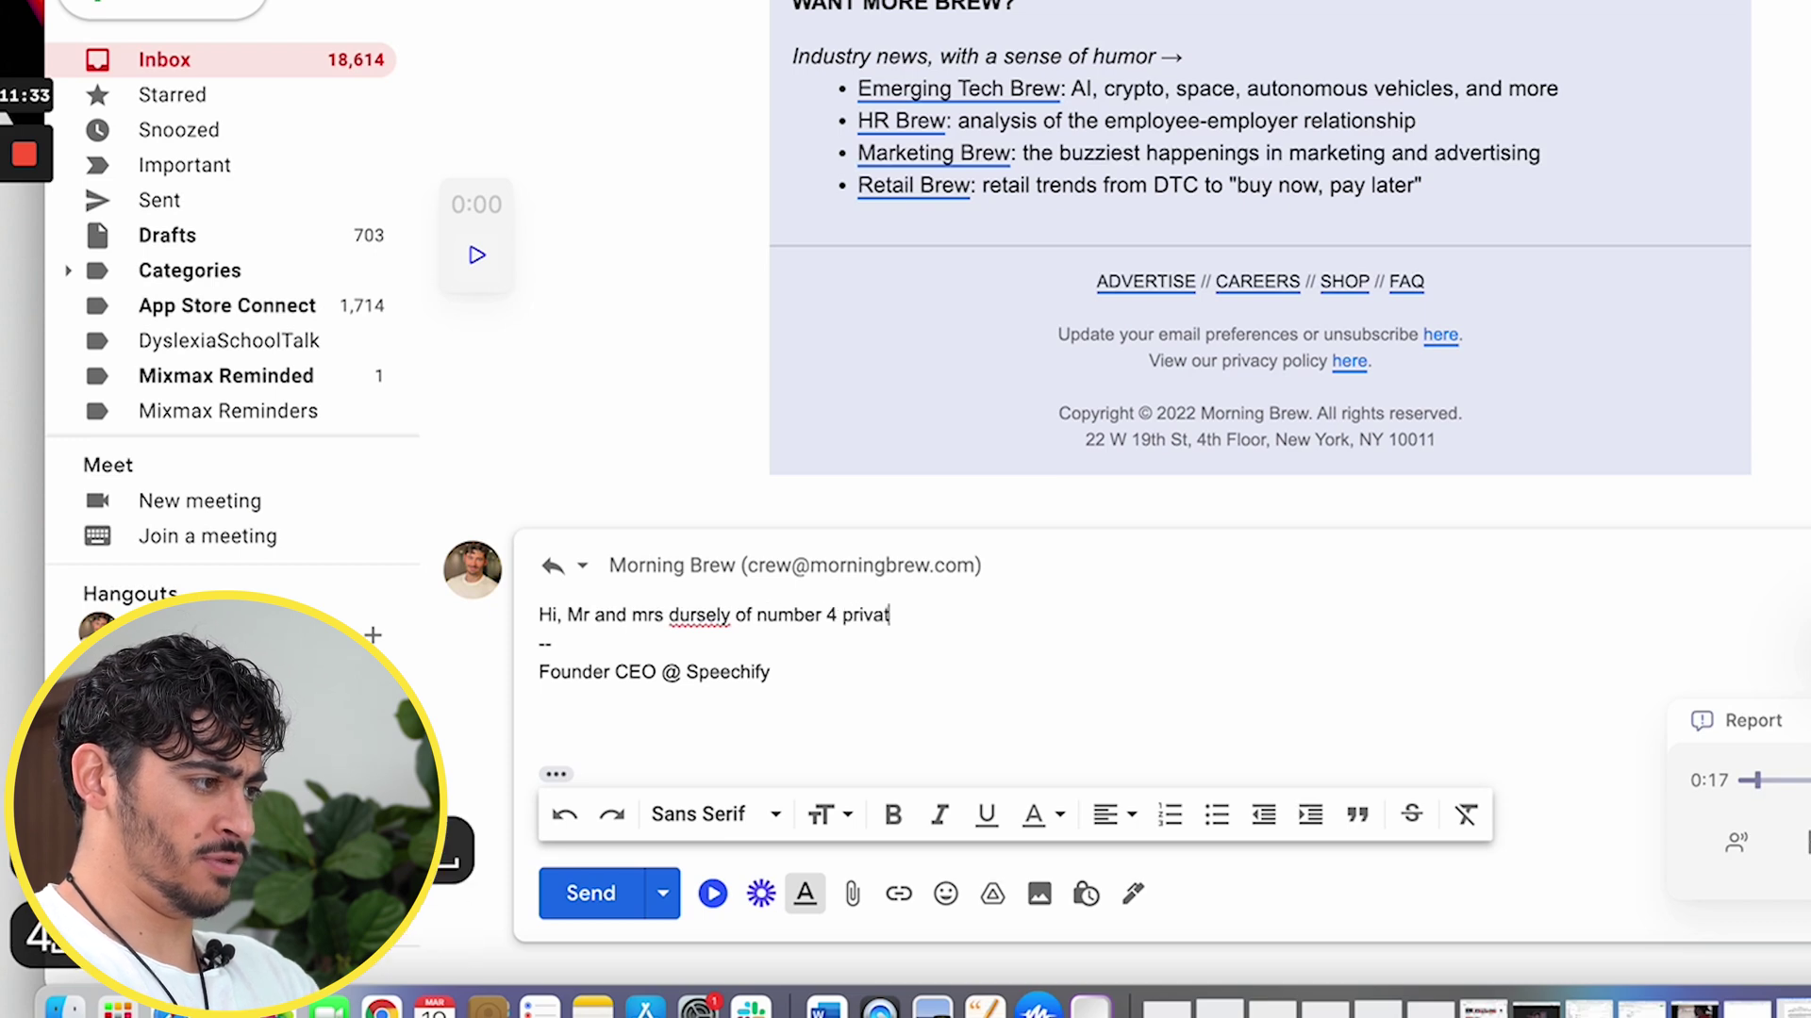
type("e drive where proud")
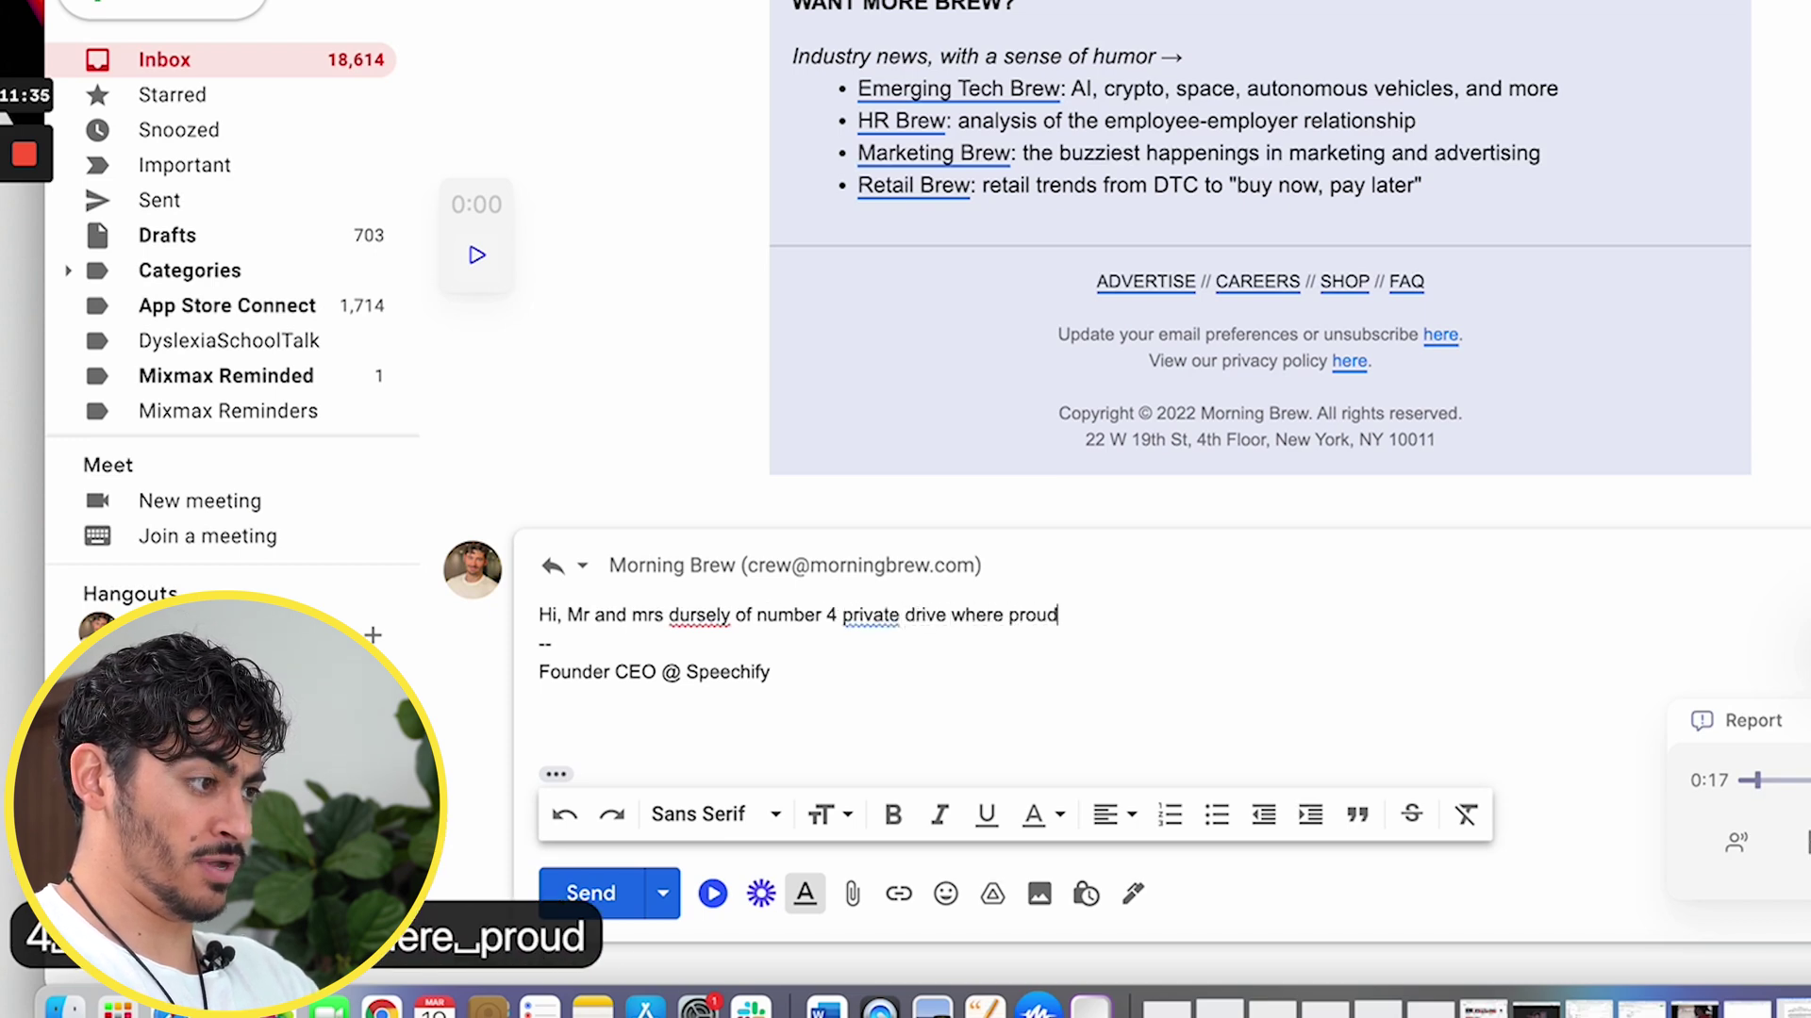
type(" to say that...")
key("super+shift+Left")
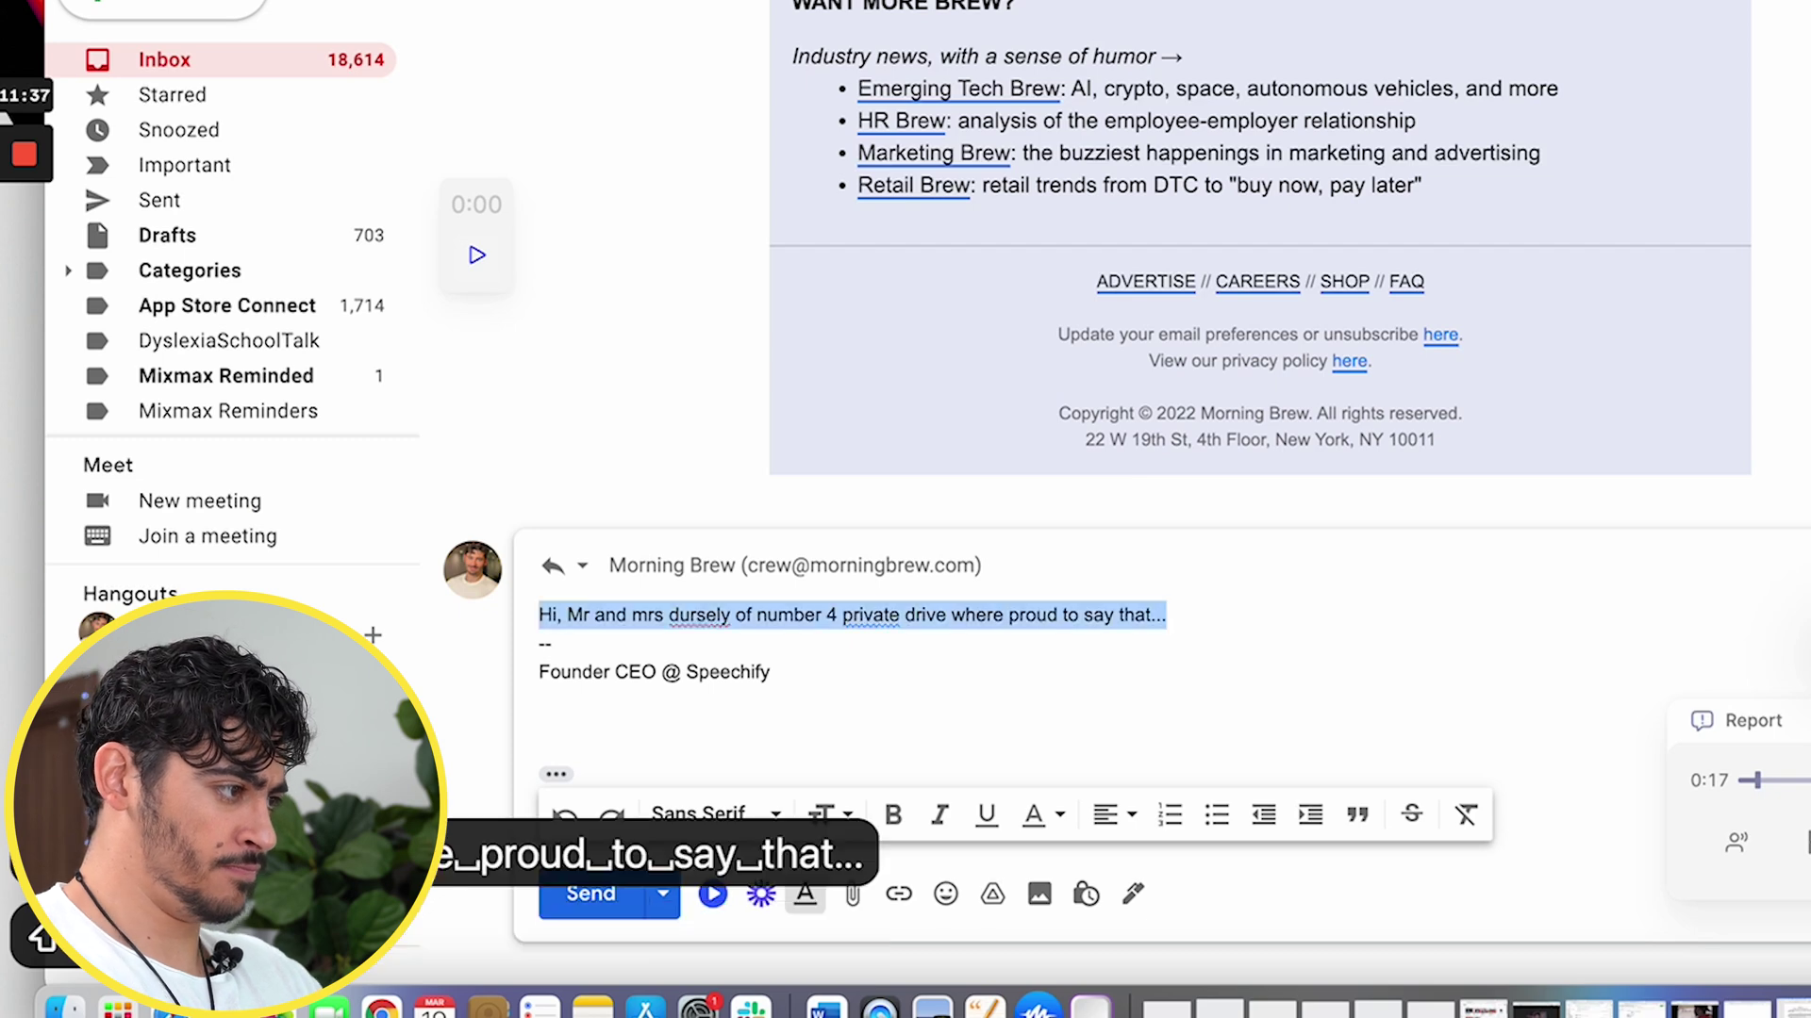
key("Right")
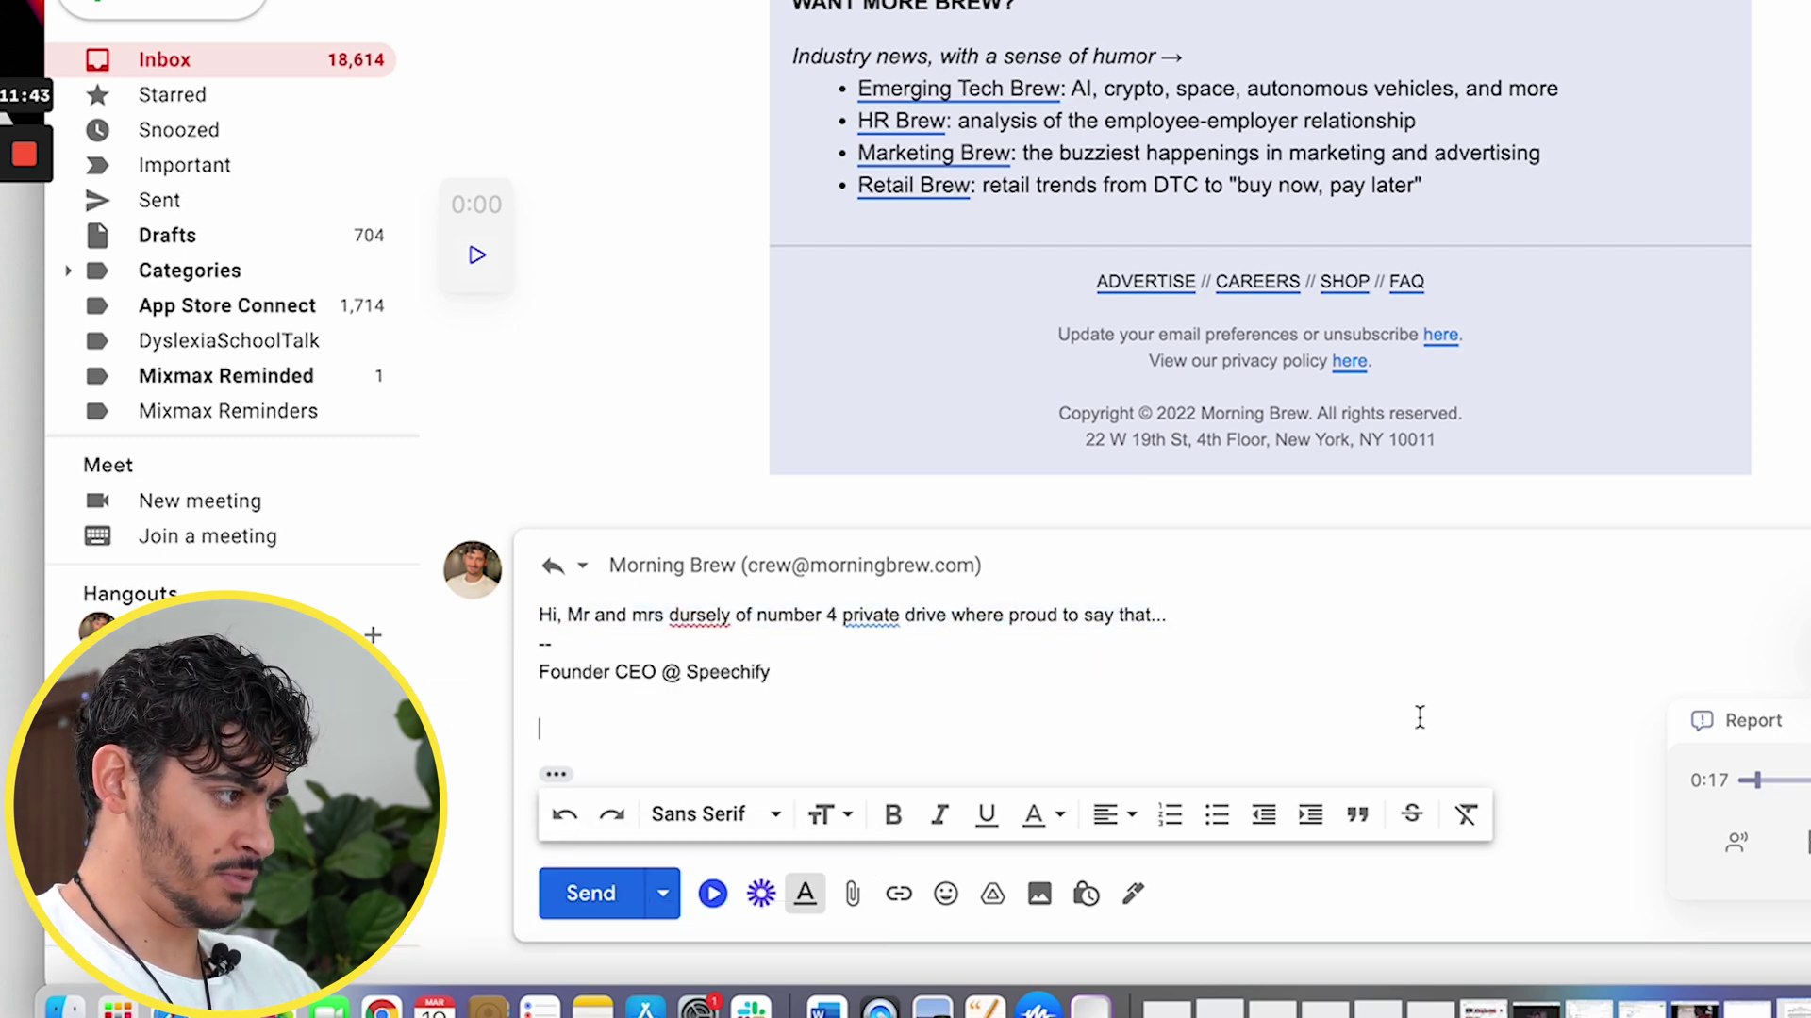
scroll(1419, 718, "down", 1)
Step: Have Speechify read the selected greeting line aloud via Read Selection
triple_click(1096, 560)
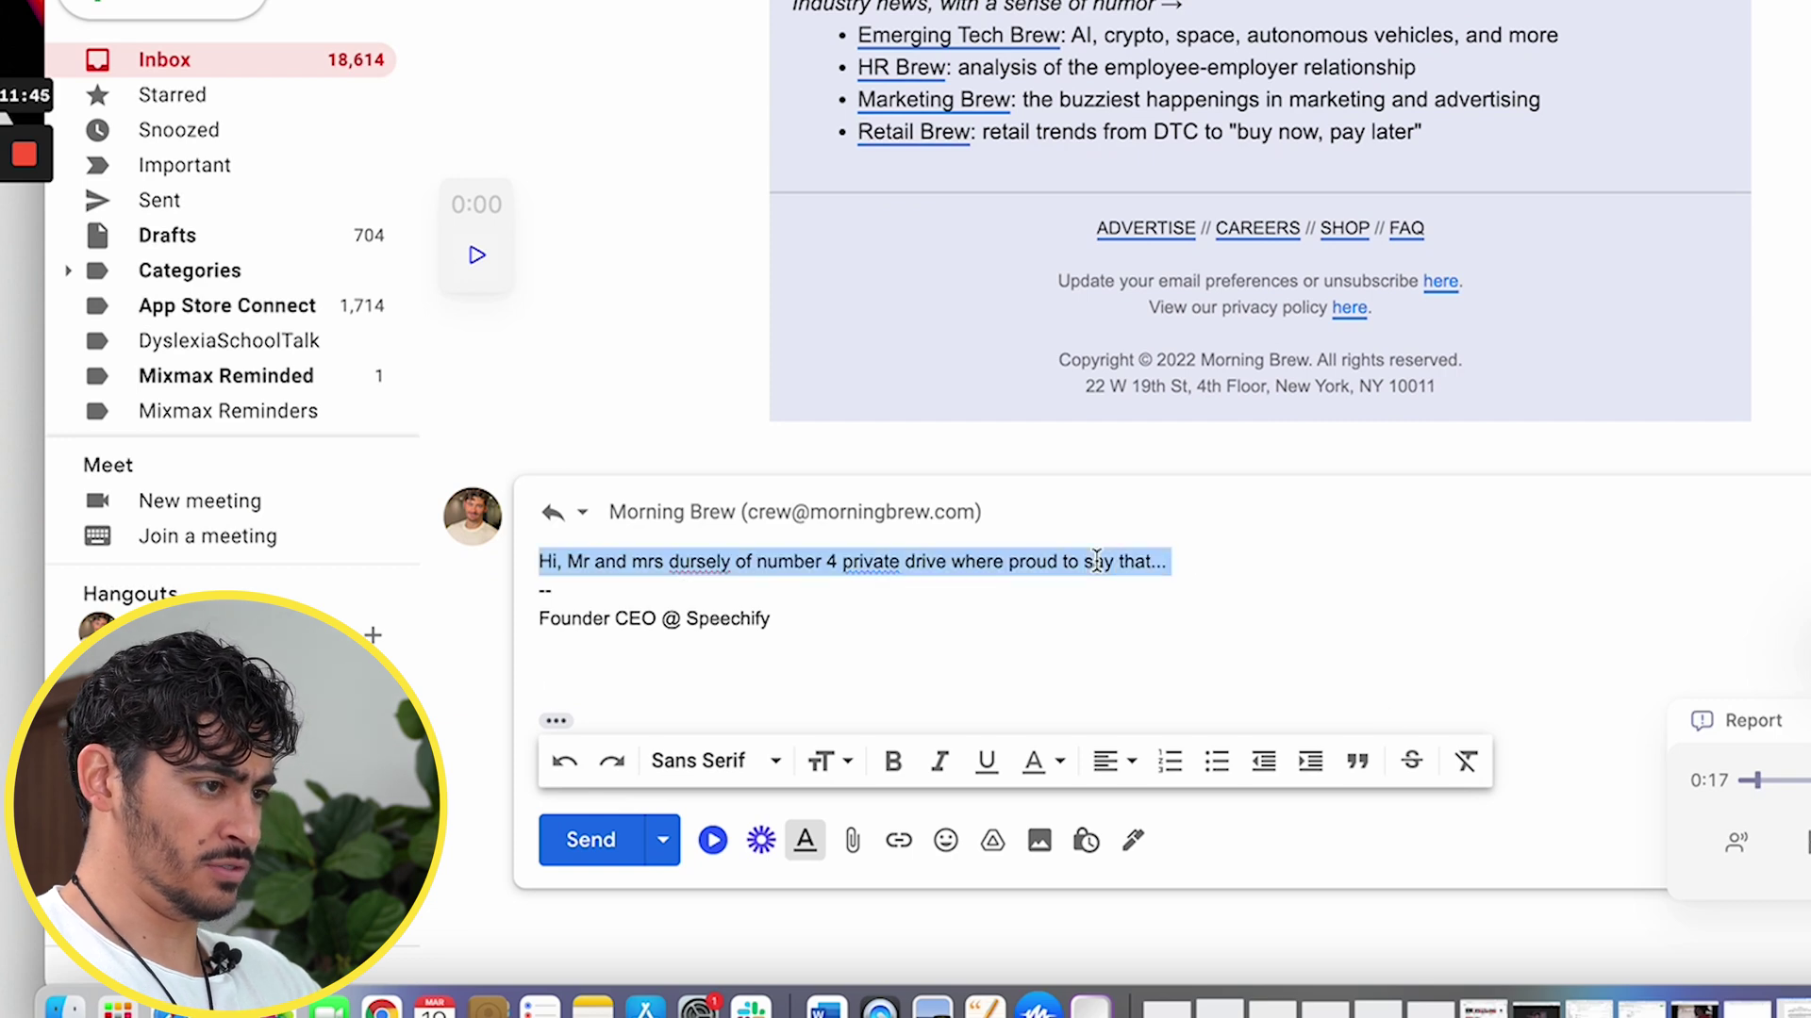
right_click(1097, 562)
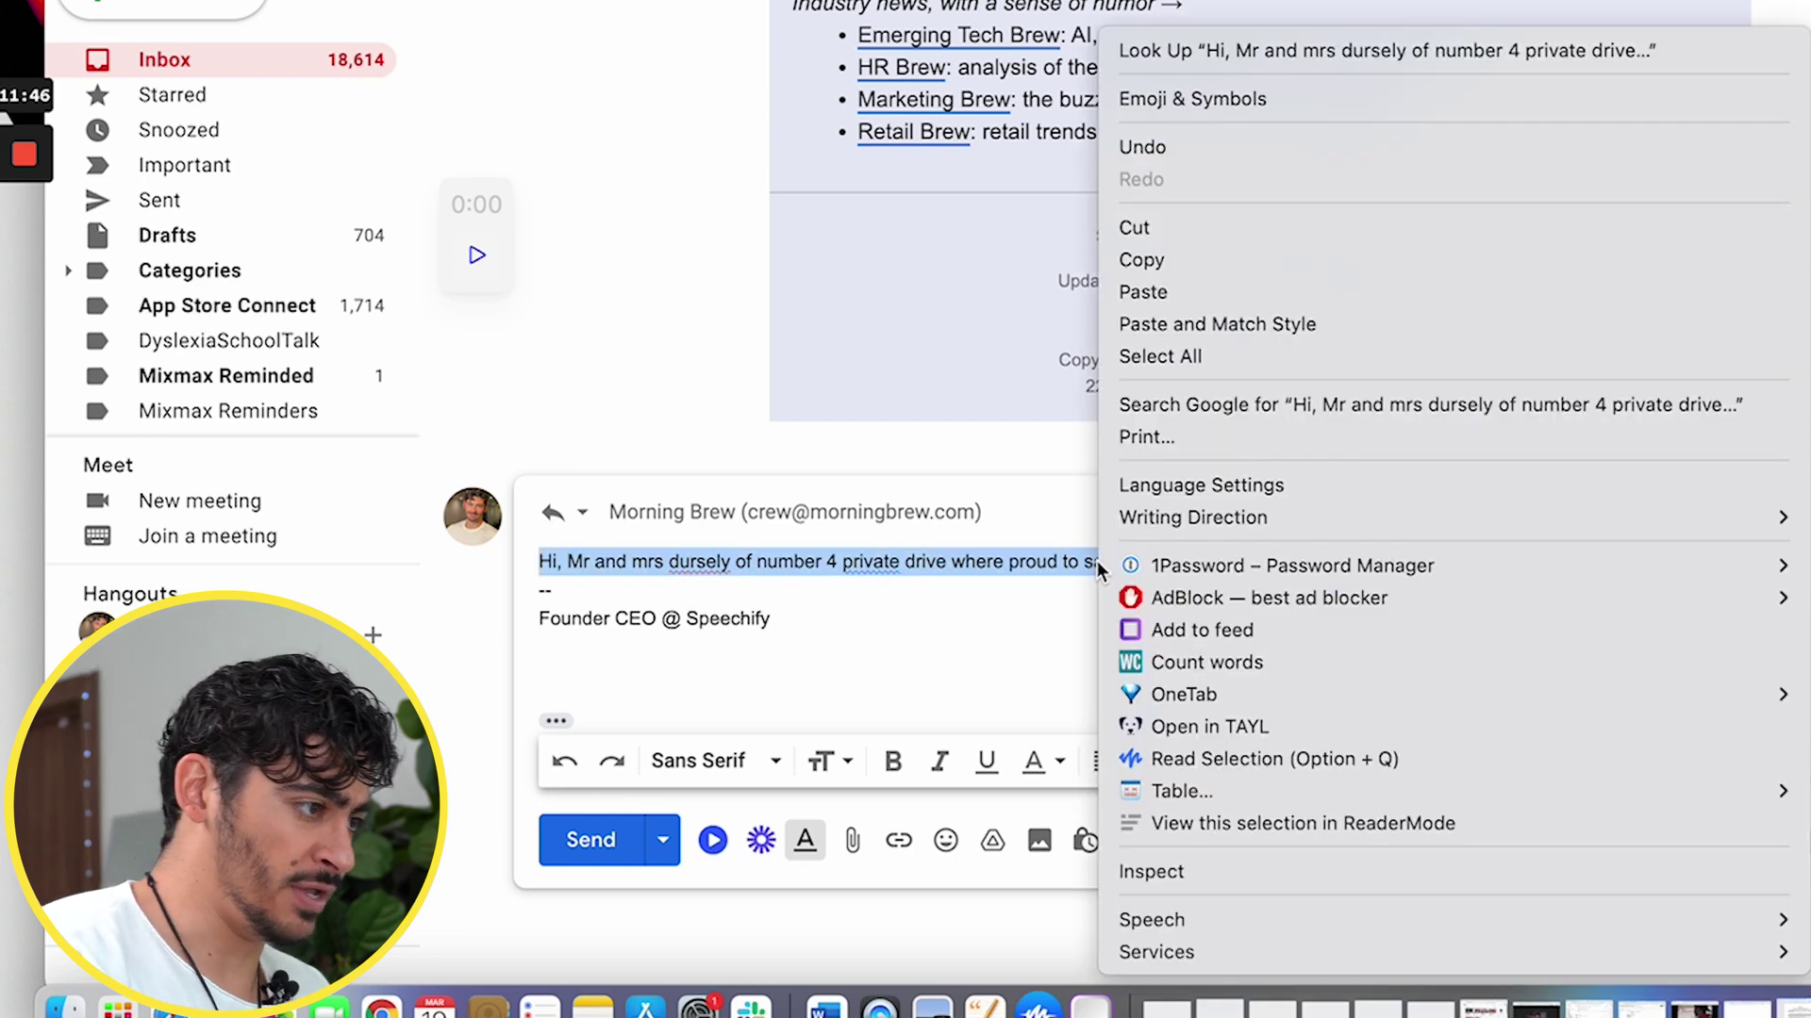
left_click(1219, 751)
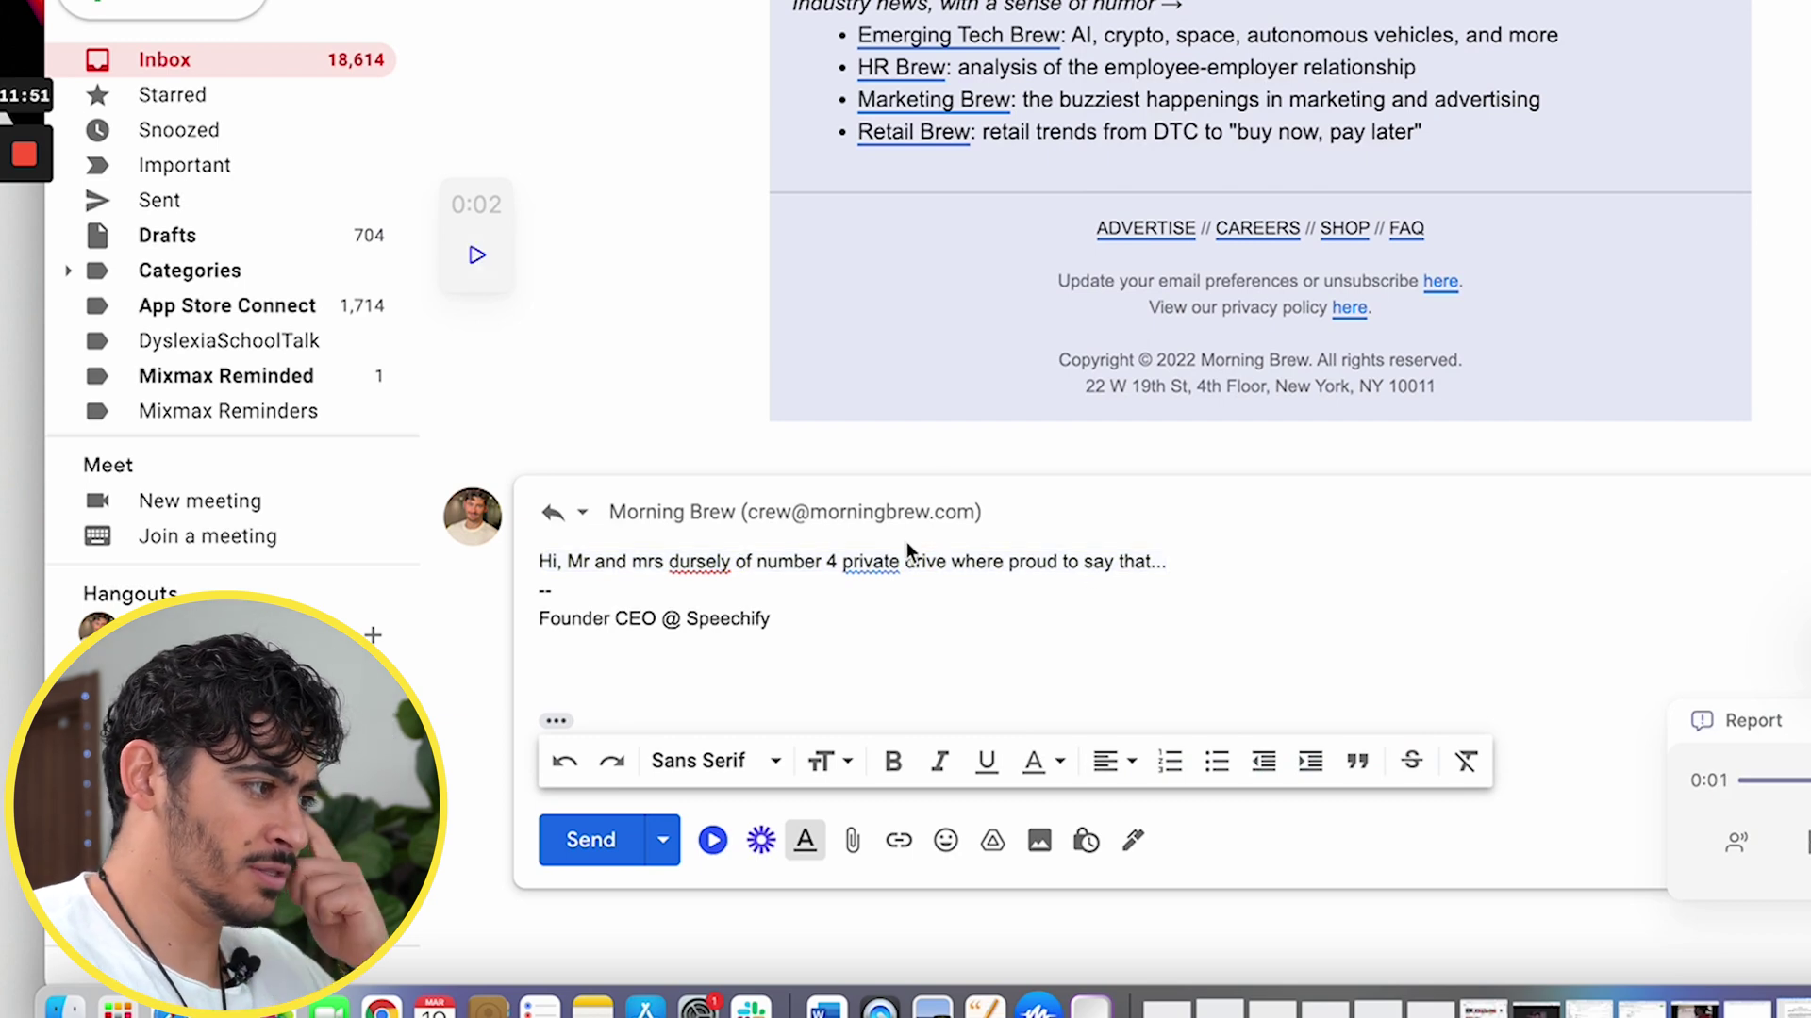
Step: Fix the line's spelling mistakes, changing 'where' to 'were', and reselect the corrected line
left_click(869, 562)
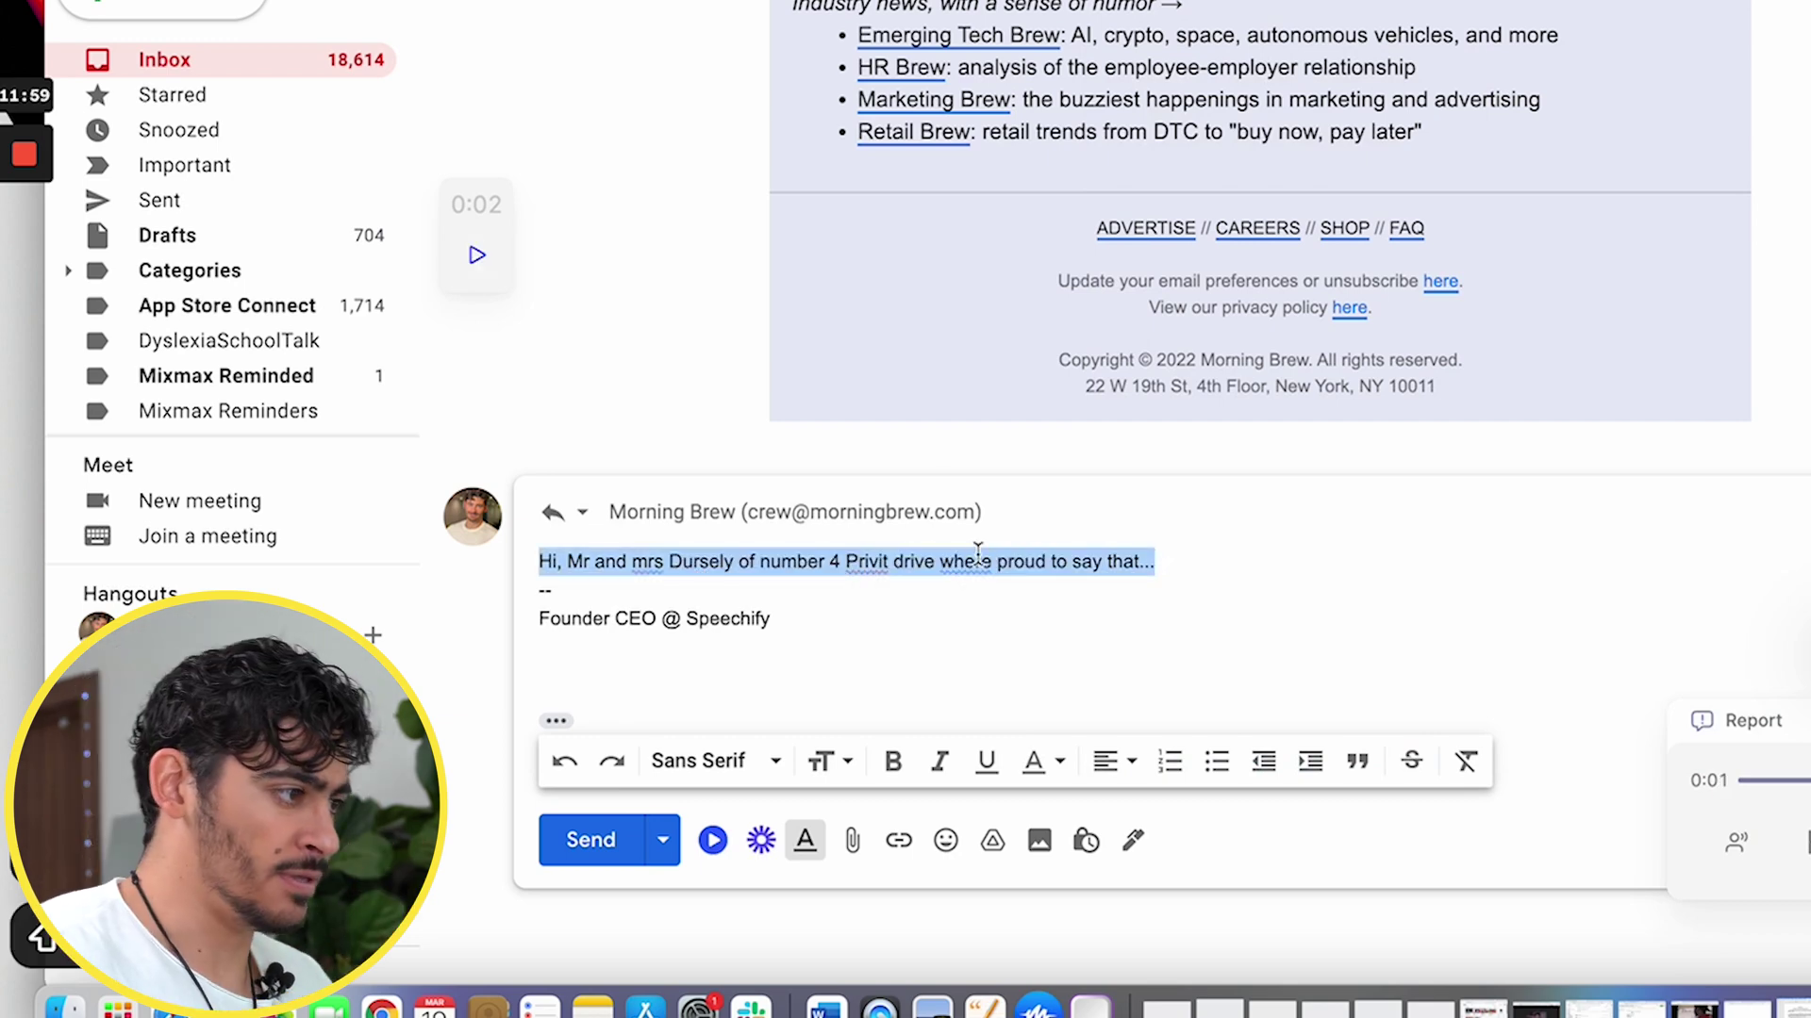
left_click(978, 557)
key("BackSpace")
key("BackSpace")
key("BackSpace")
key("BackSpace")
type("ere")
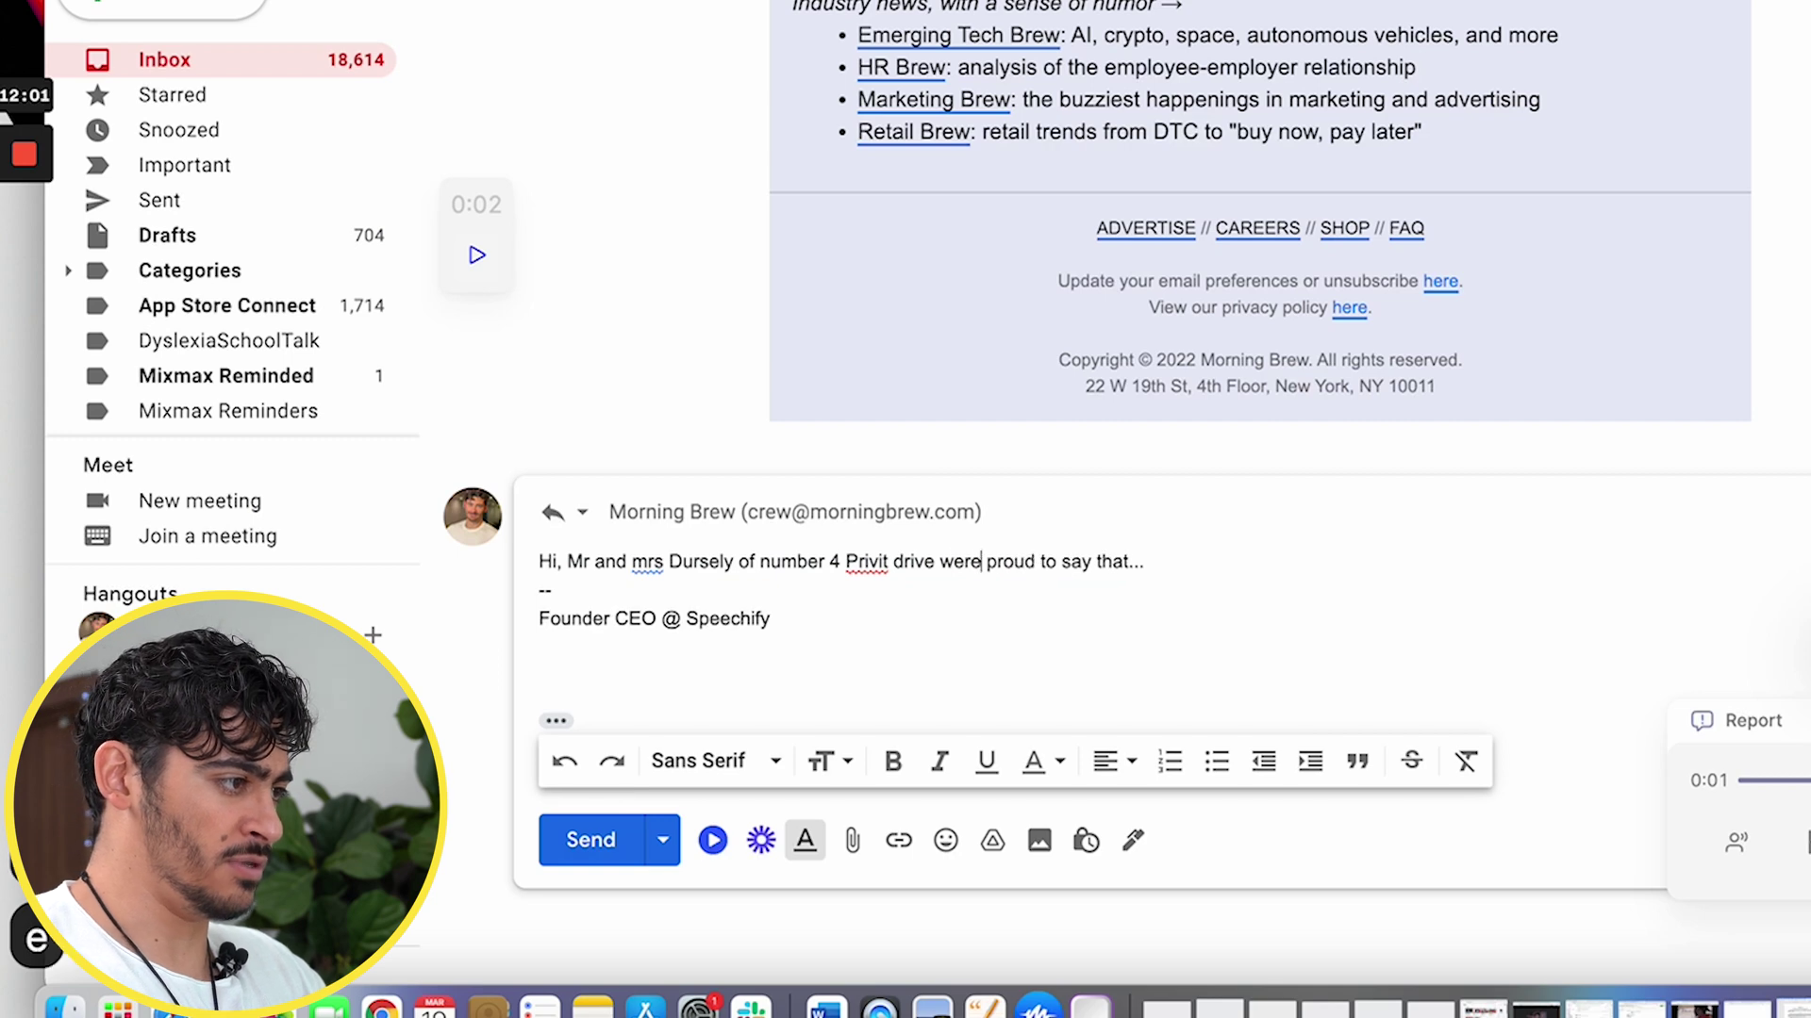
triple_click(978, 561)
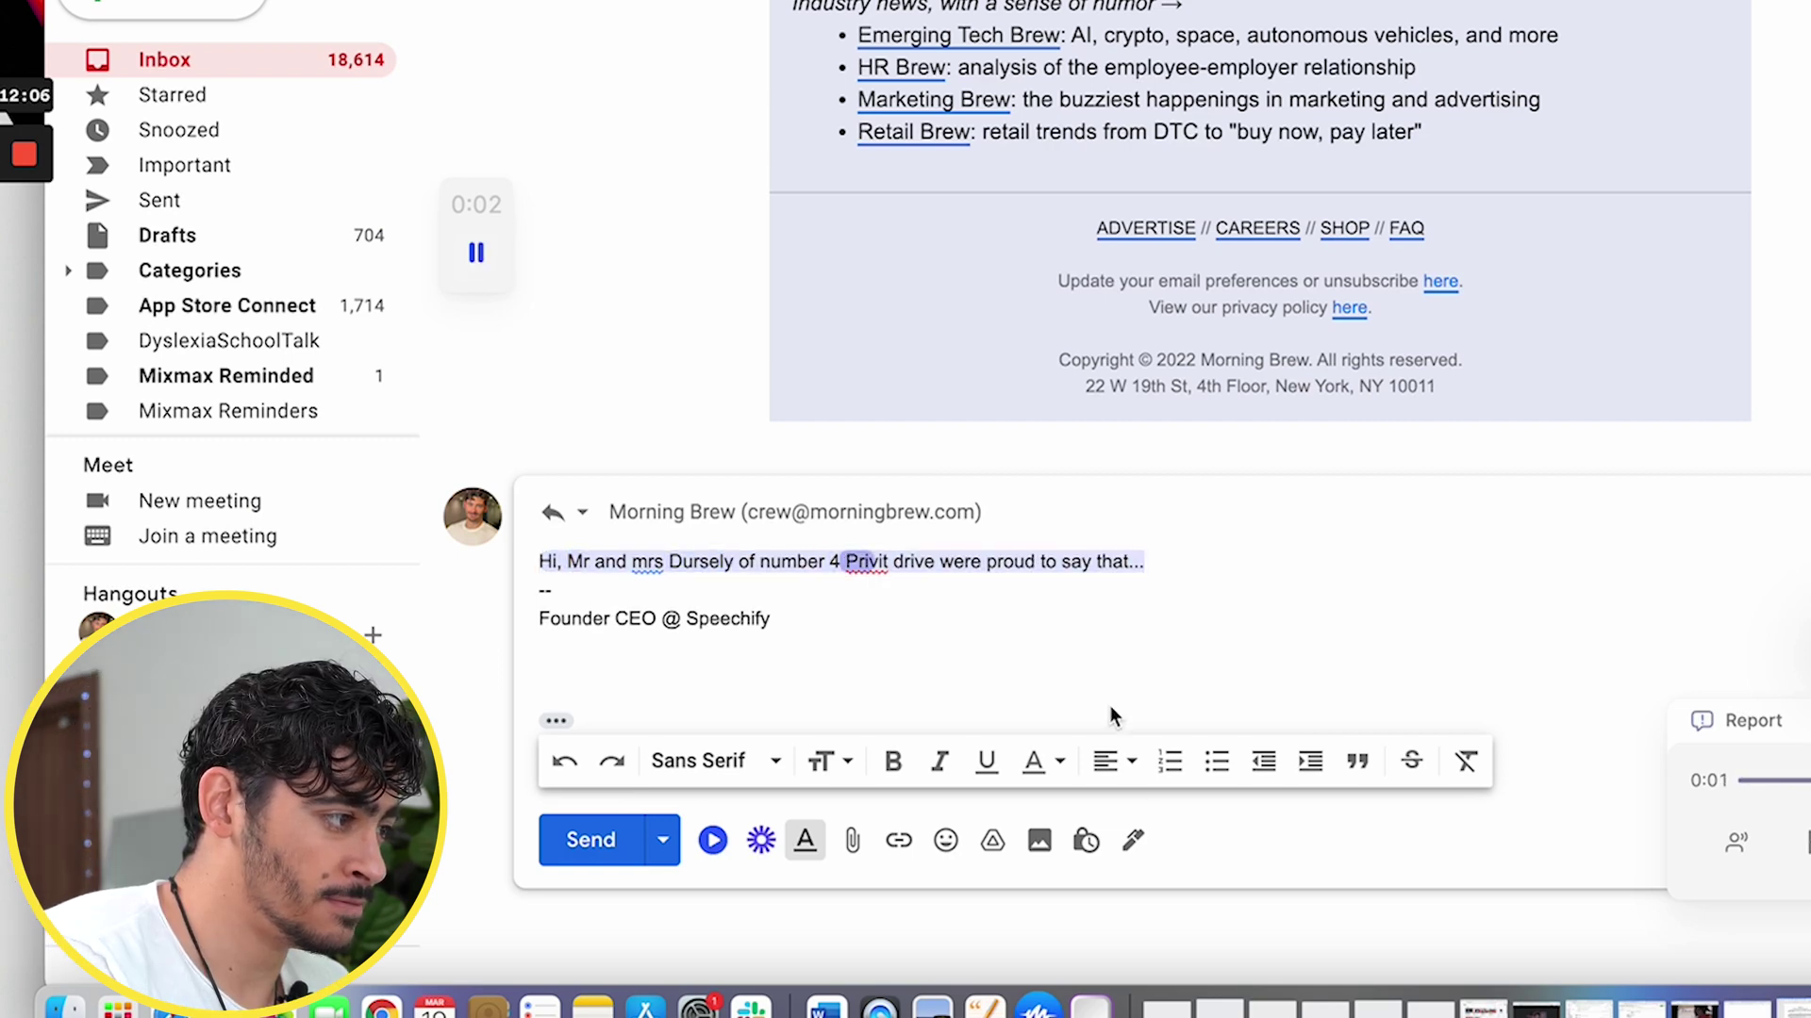